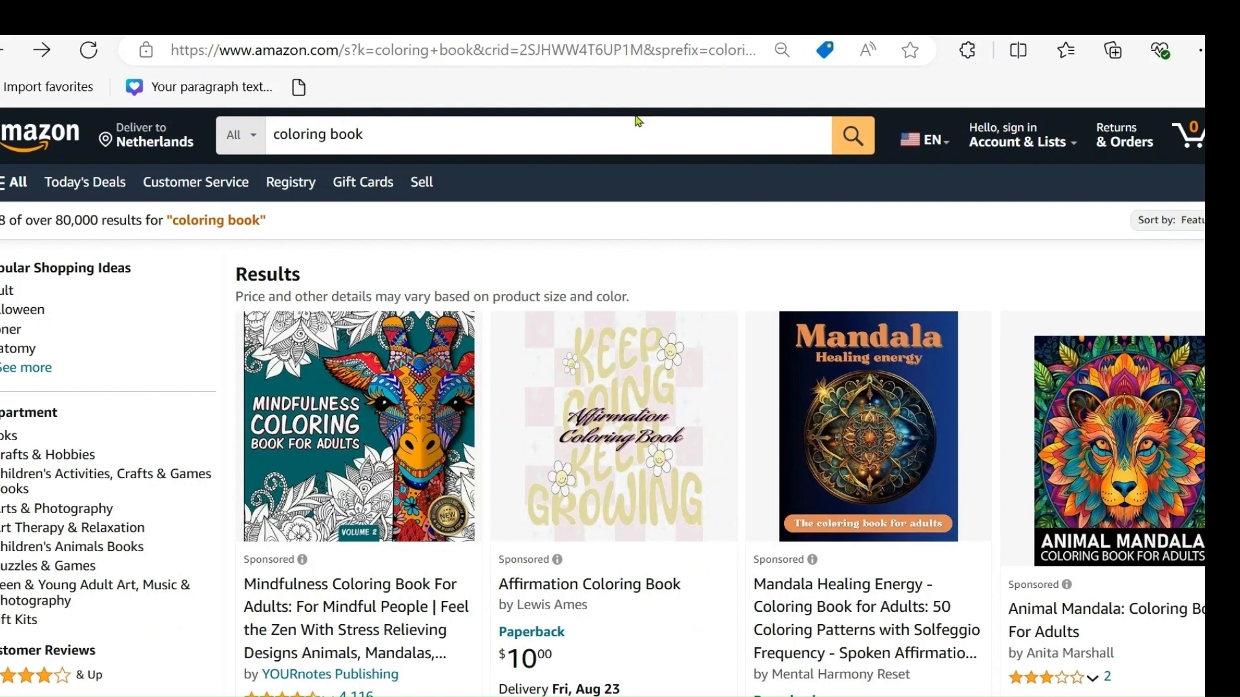
# Step: Search Amazon for "coloring books for adults relaxation" and look through the book covers and titles in the results
pyautogui.click(583, 141)
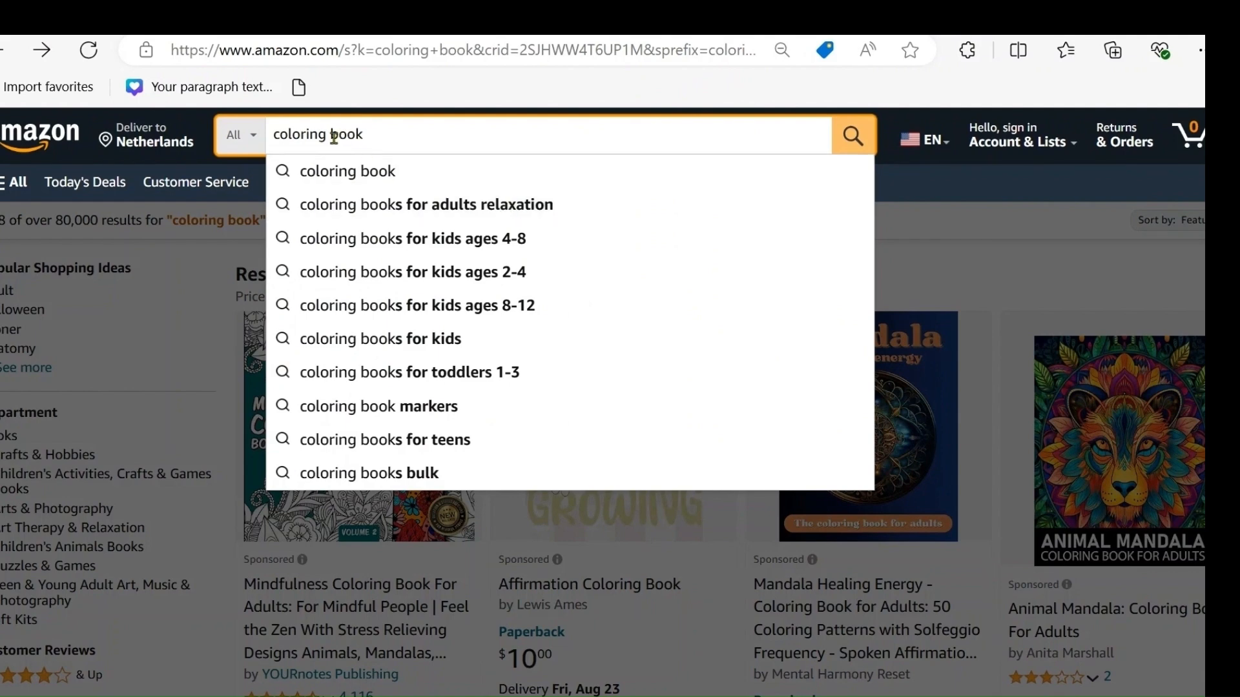
pyautogui.click(551, 203)
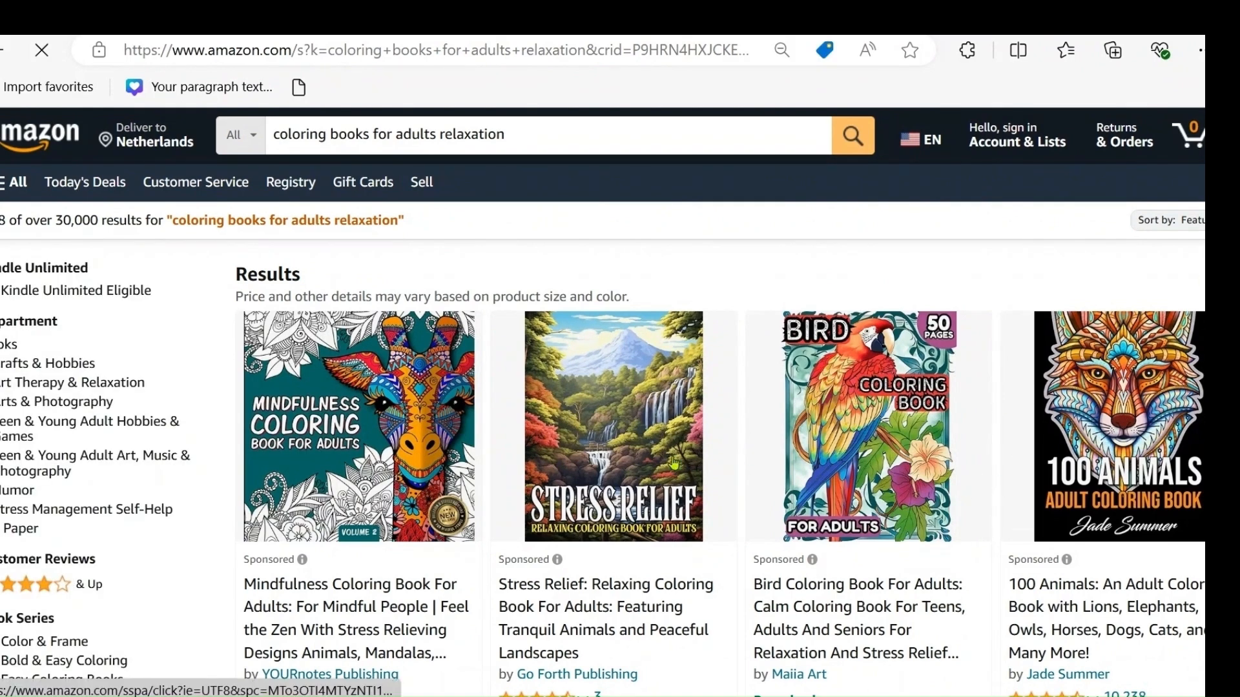
pyautogui.scroll(-10, 603, 400)
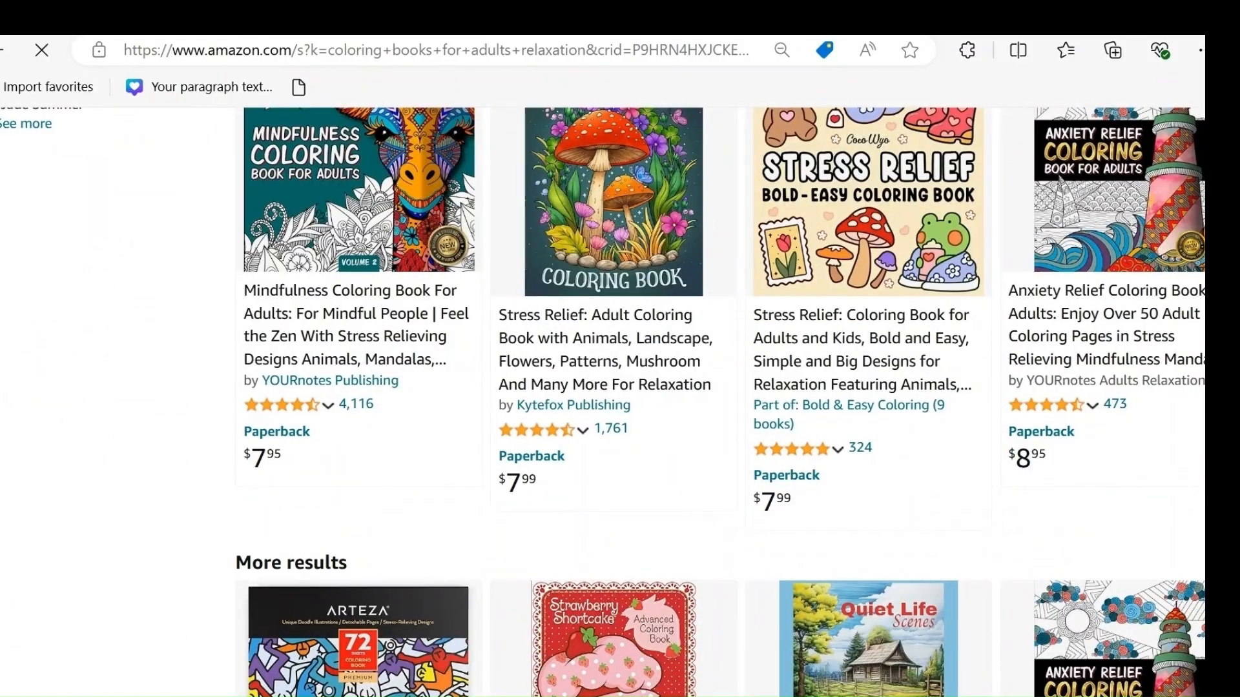
pyautogui.scroll(-14, 602, 400)
pyautogui.scroll(-16, 603, 400)
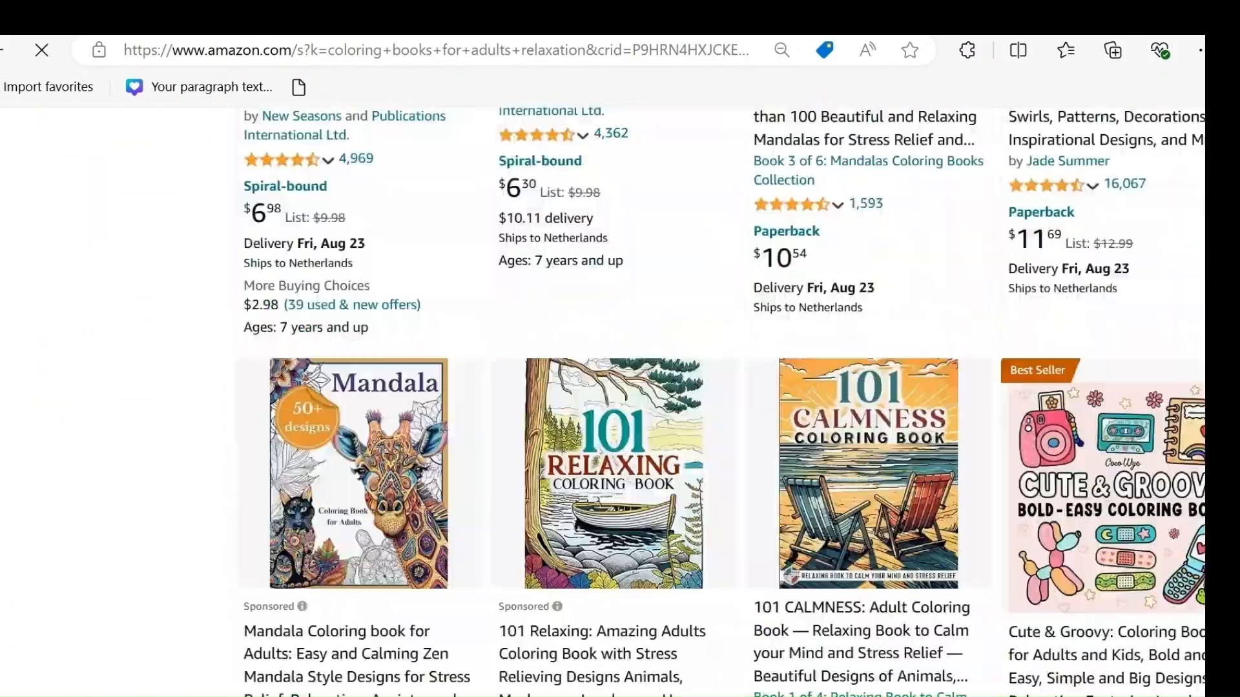
pyautogui.scroll(17, 603, 400)
pyautogui.scroll(15, 603, 400)
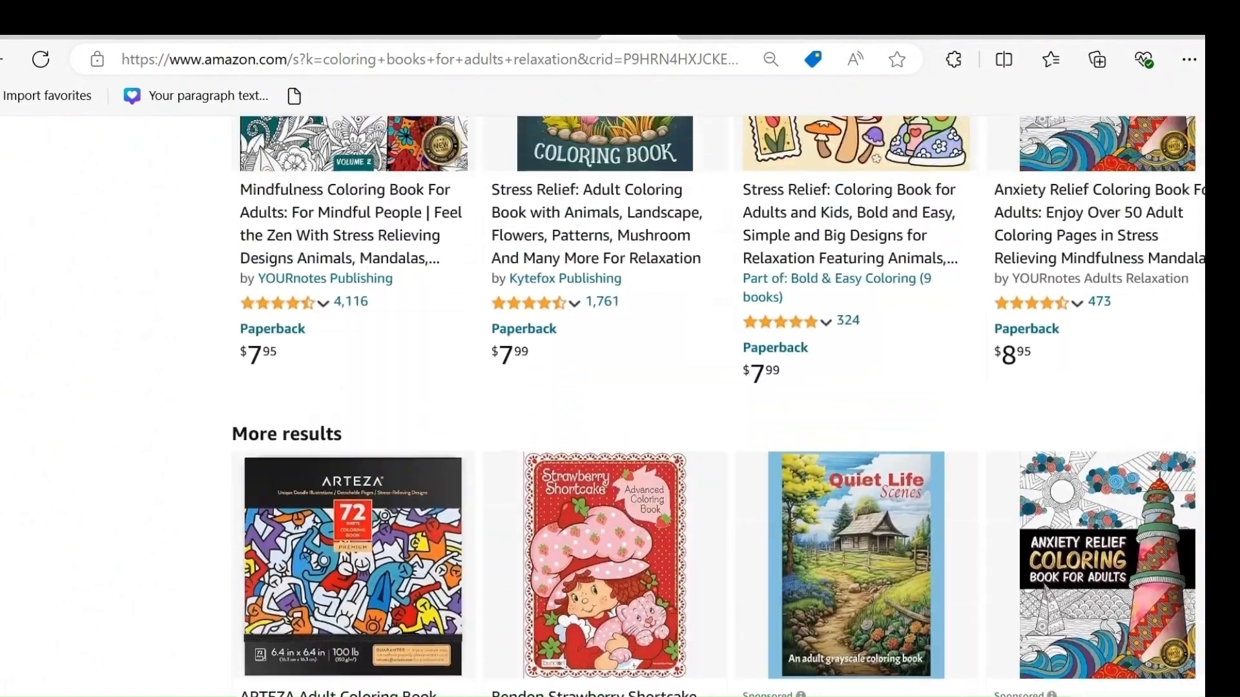
pyautogui.scroll(4, 603, 400)
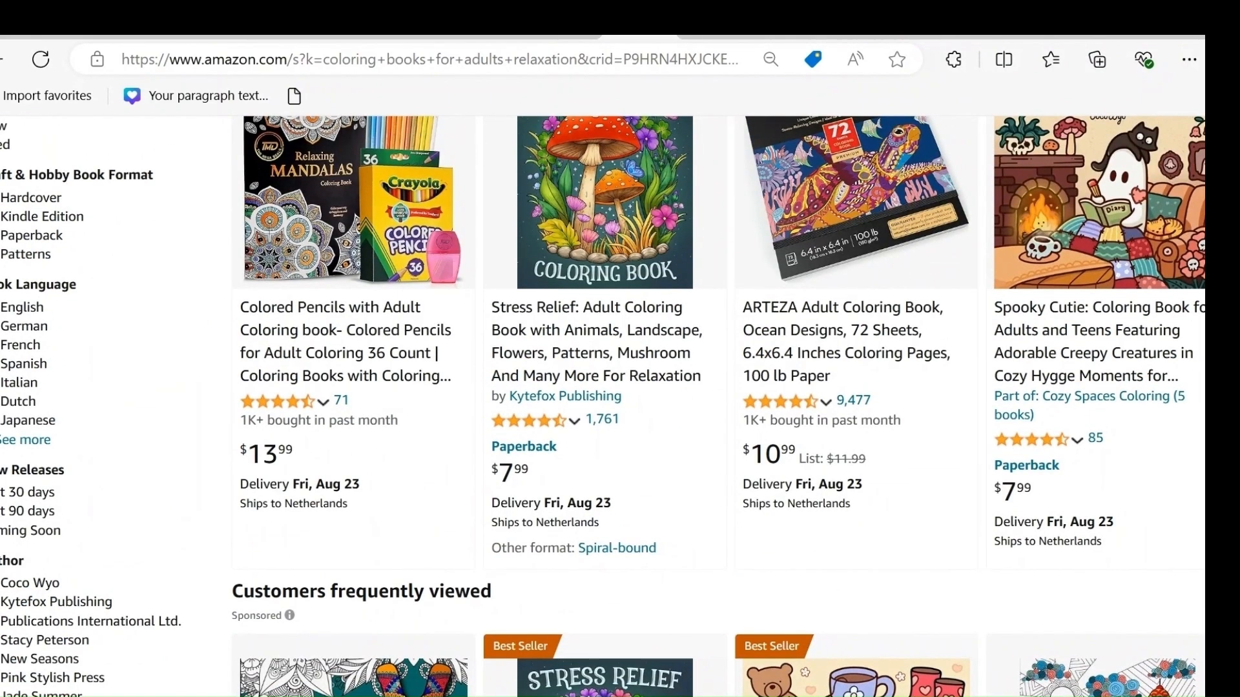
pyautogui.scroll(15, 603, 400)
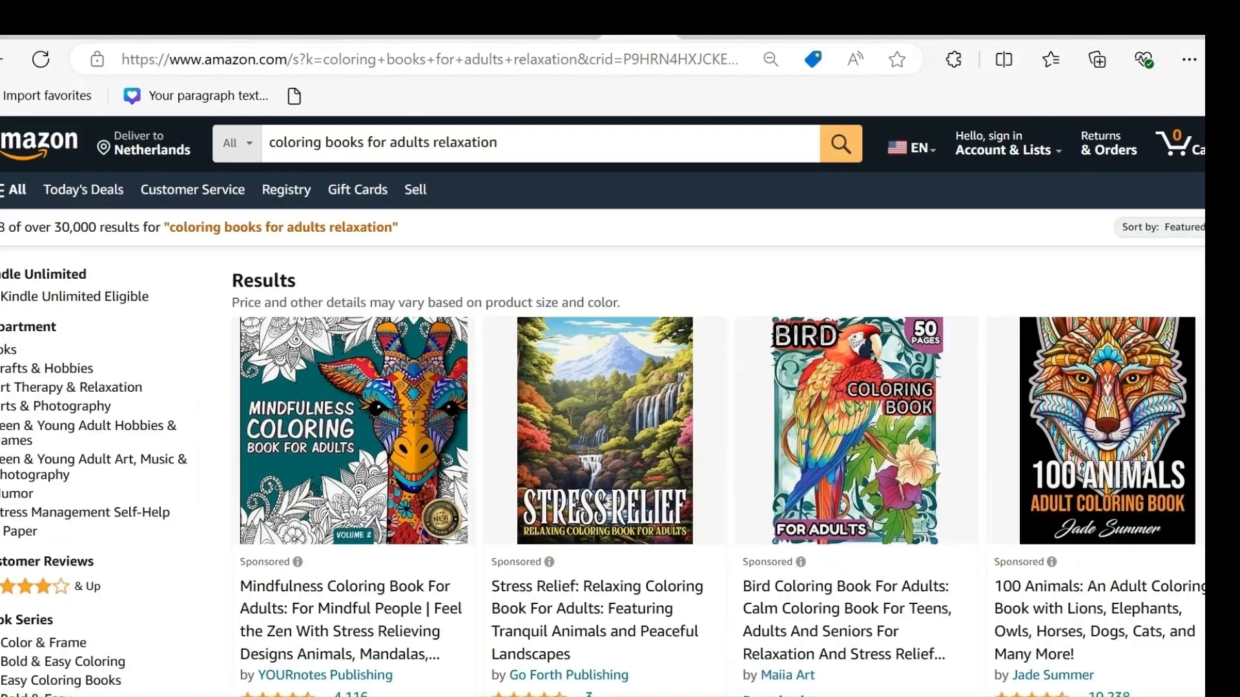
# Step: Open the Mindfulness Coloring Book For Adults listing and review its description, book details and related items
pyautogui.click(333, 442)
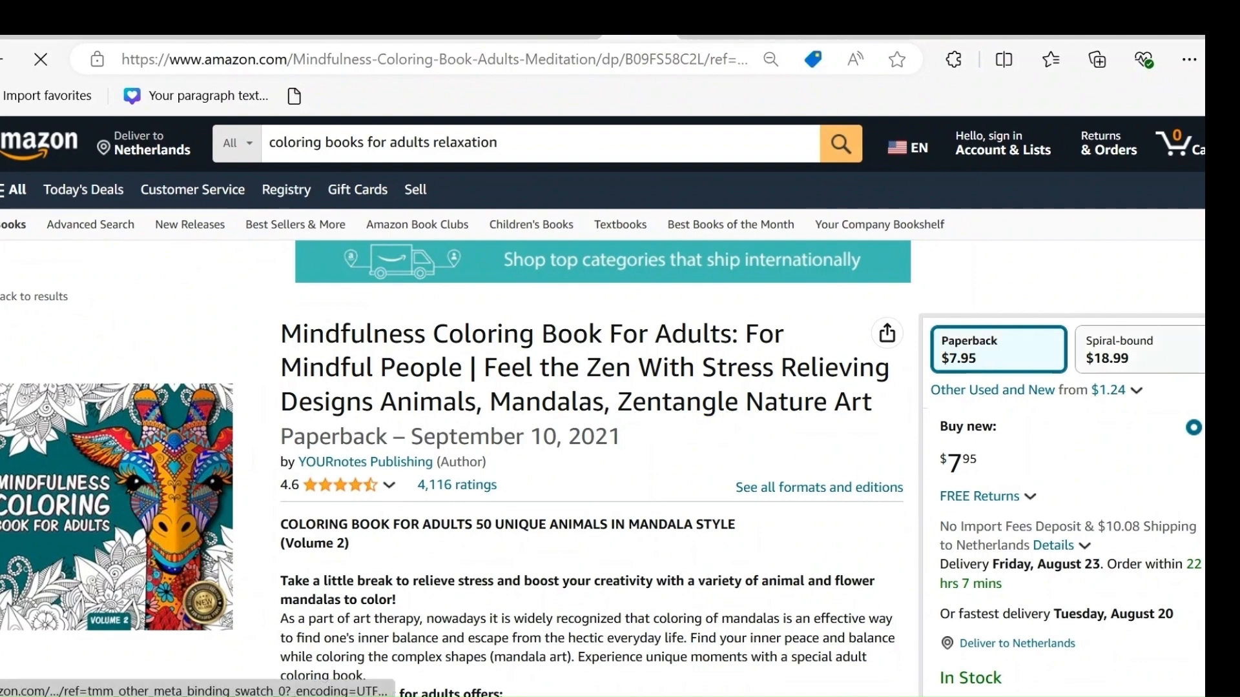
pyautogui.scroll(-4, 582, 387)
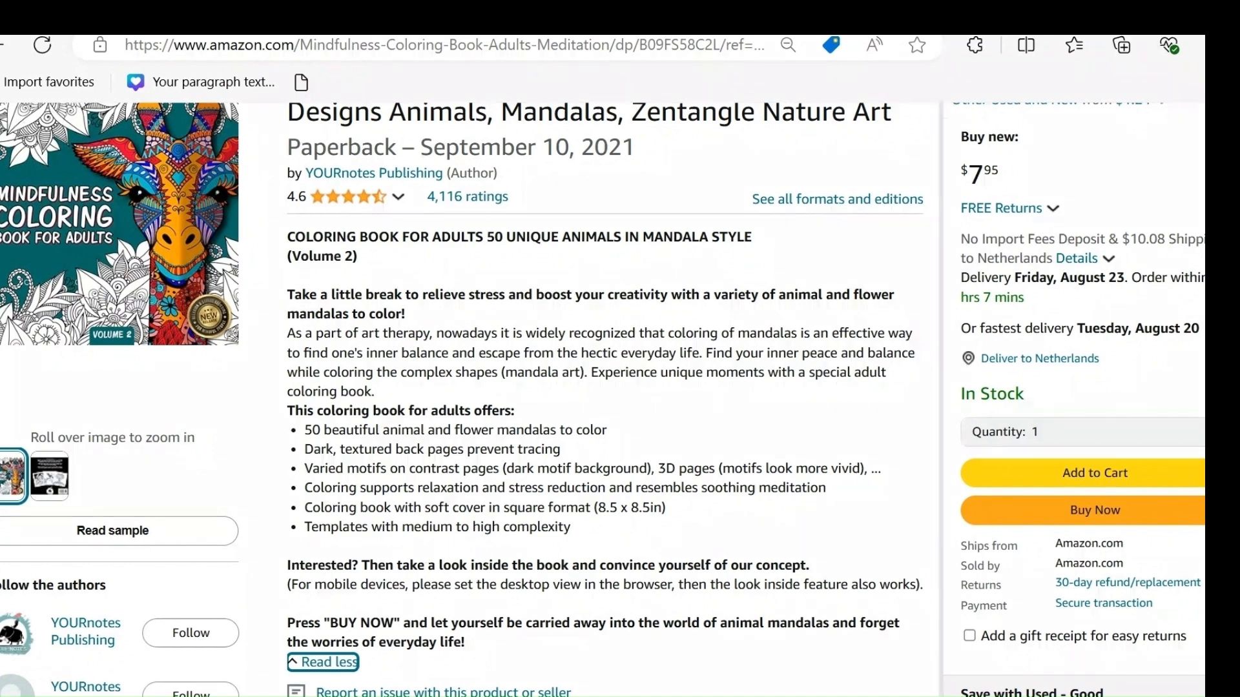
pyautogui.scroll(-10, 602, 399)
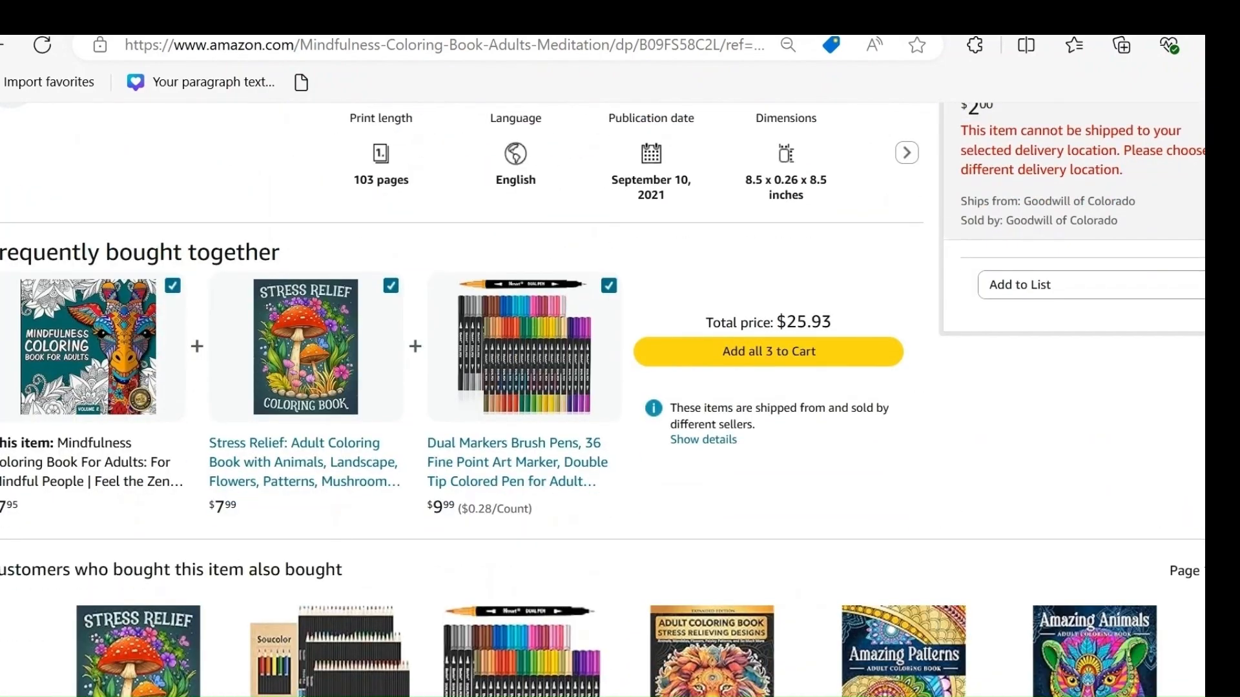
pyautogui.scroll(10, 602, 399)
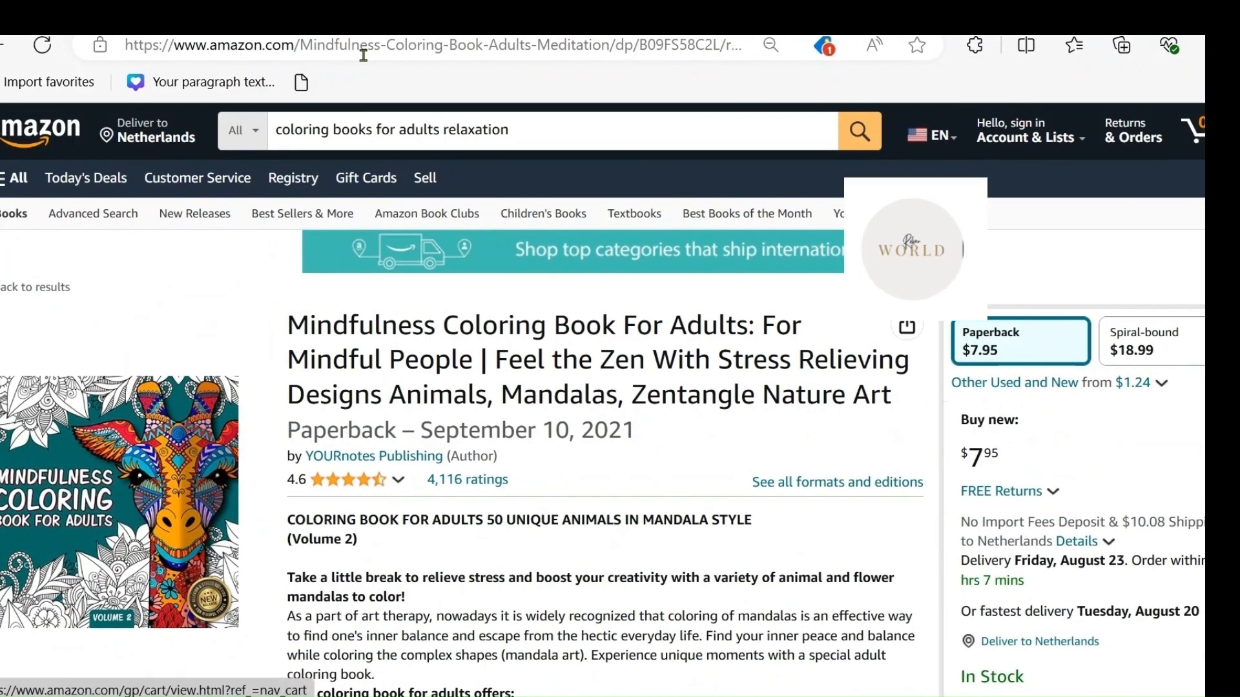
pyautogui.click(6, 57)
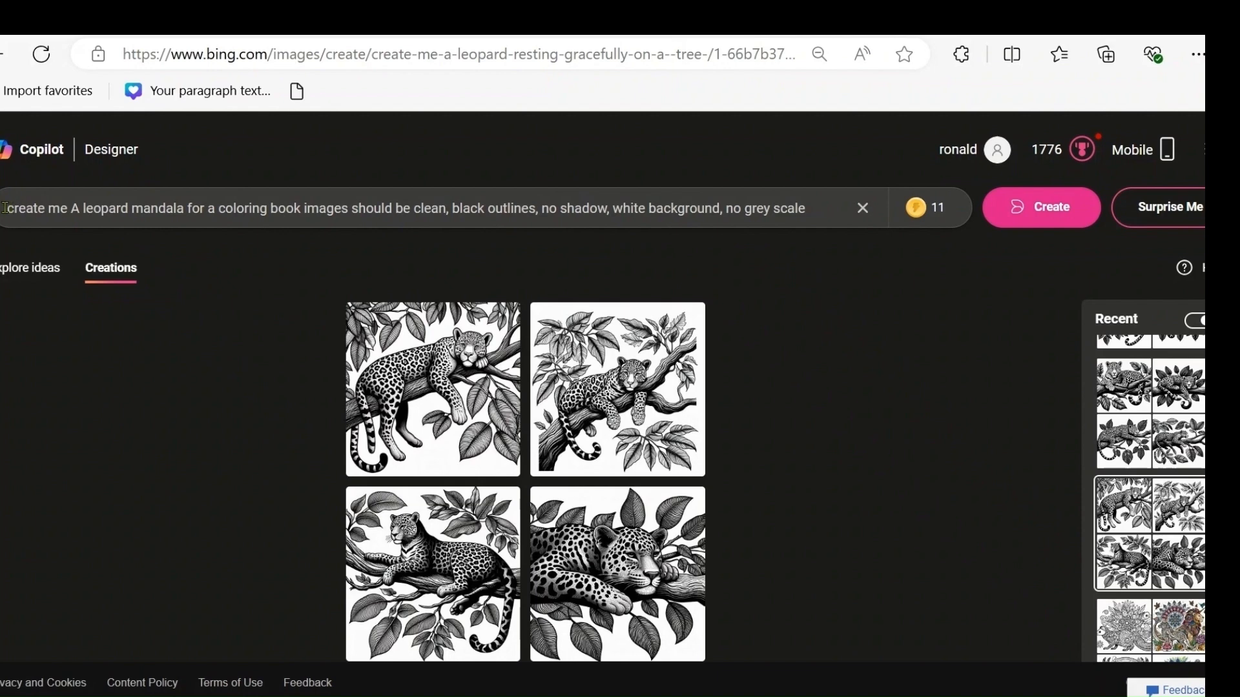
# Step: In Copilot Designer, generate leopard mandala images for a coloring book, specifying clean, black outlines, no shadow, white background, no grey scale
pyautogui.moveTo(5, 208); pyautogui.dragTo(889, 243)
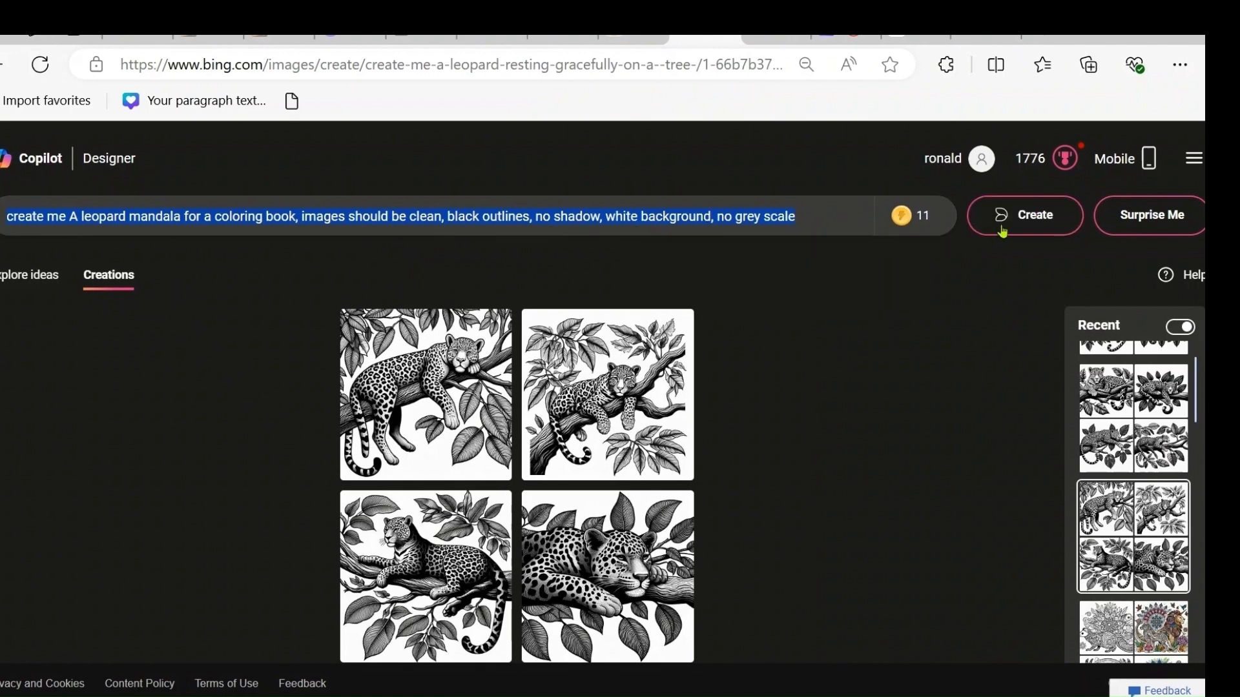
pyautogui.click(1031, 222)
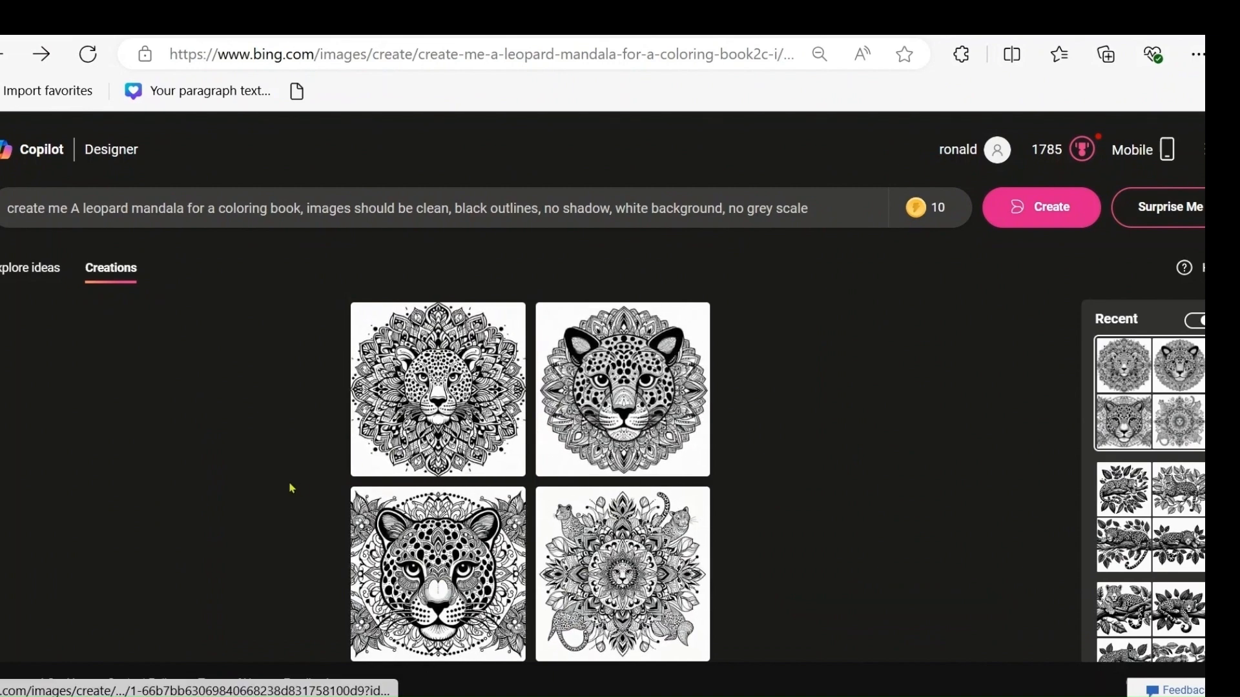
# Step: View the first three newly generated leopard mandala images at full size, then close the image view
pyautogui.click(478, 403)
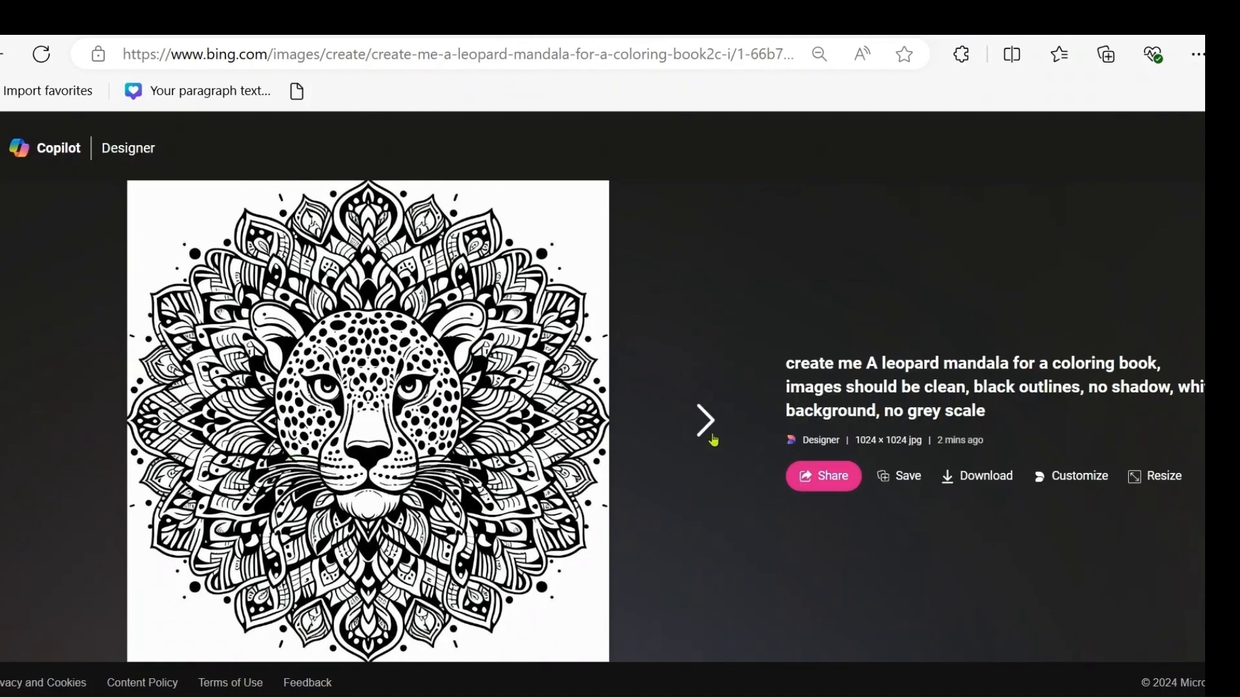
pyautogui.click(713, 439)
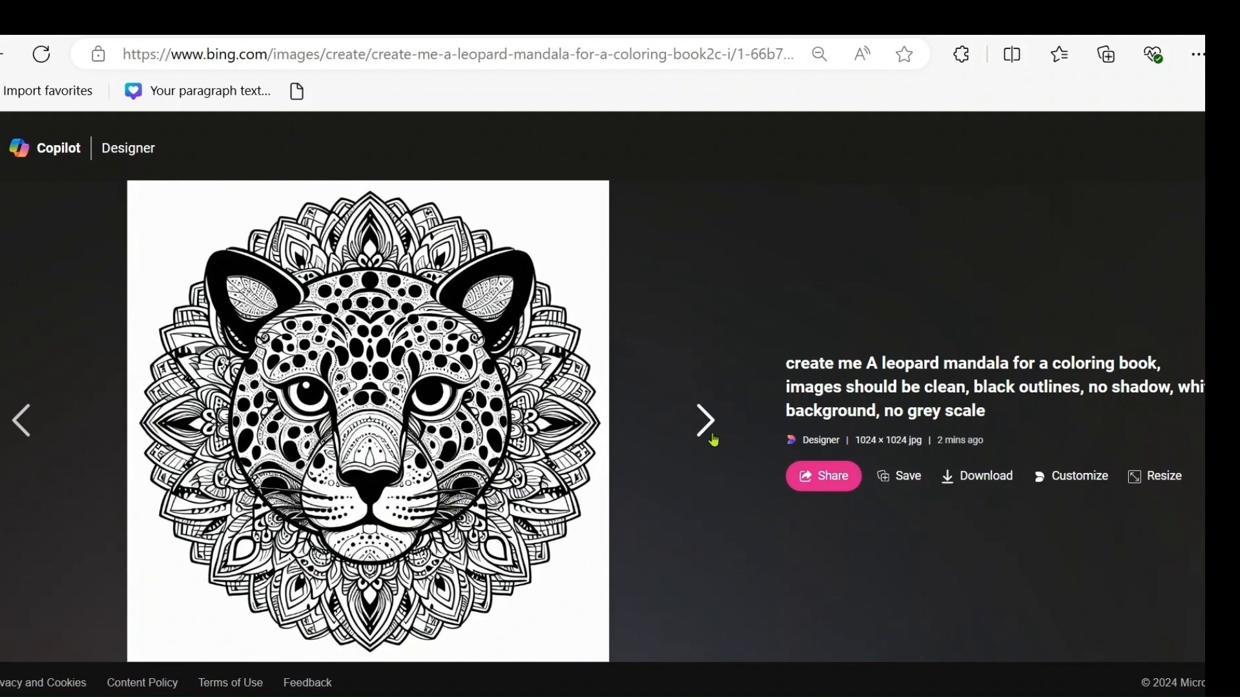
pyautogui.click(714, 440)
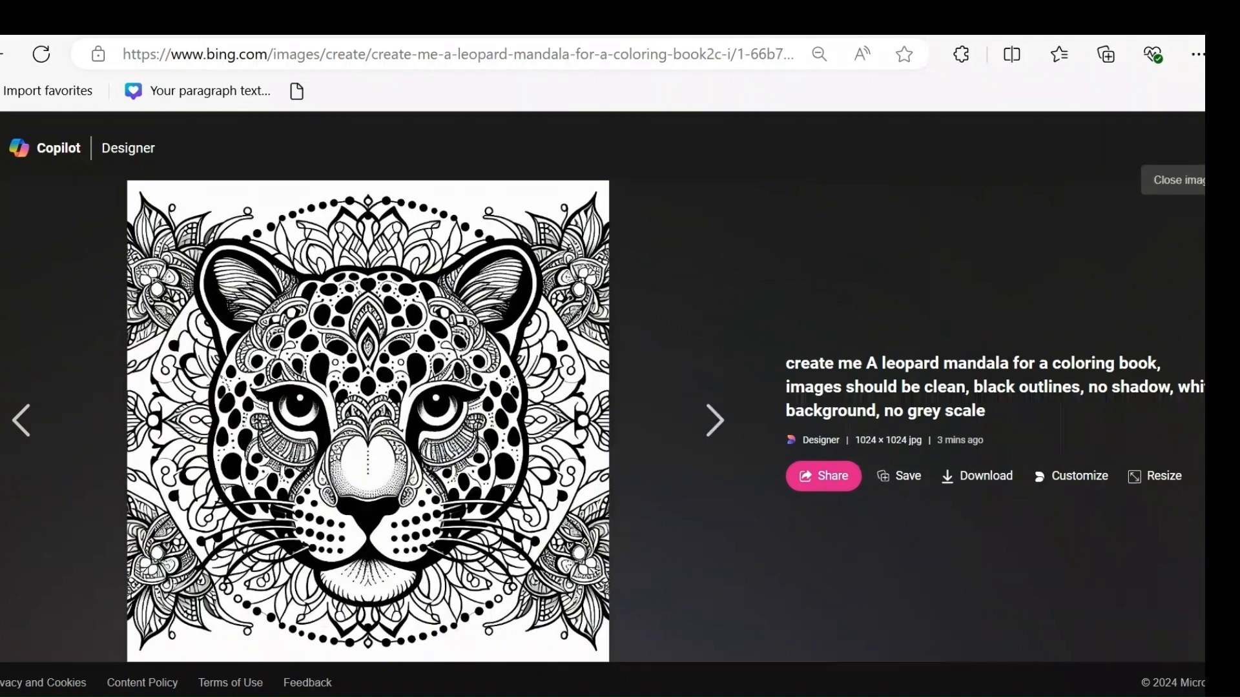
pyautogui.click(1176, 188)
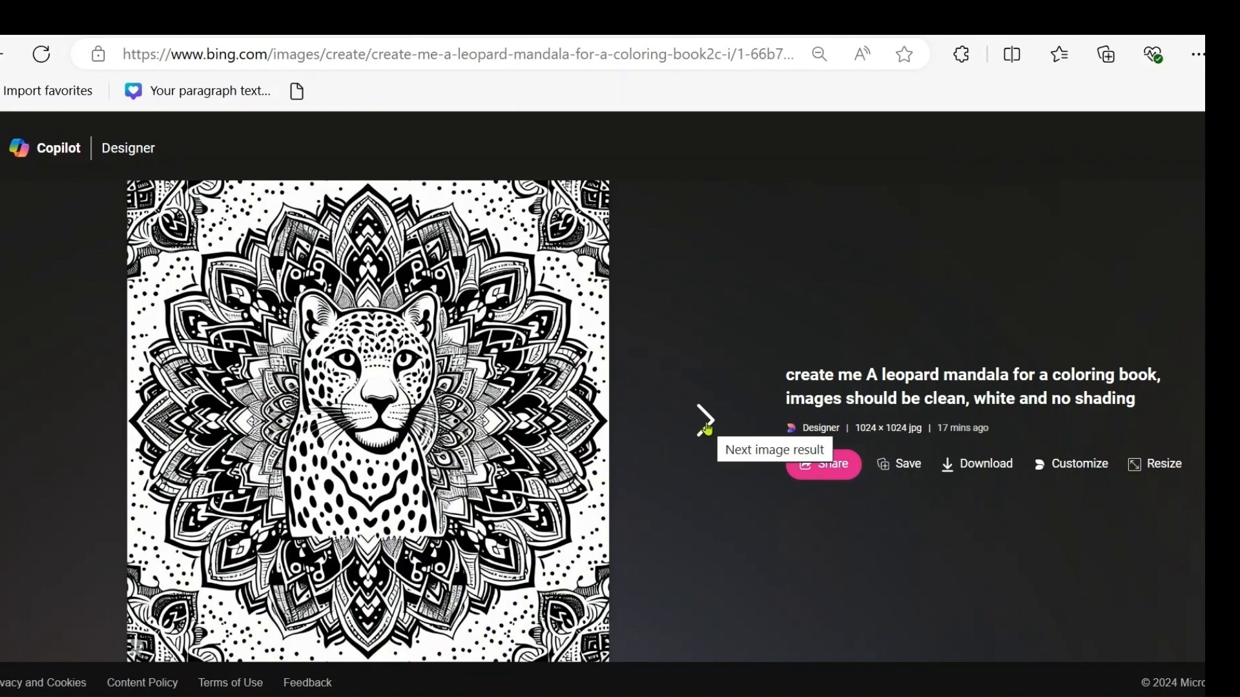
# Step: Examine the full-size leopard mandala images made with the "white and no shading" prompt, then return to the creations
pyautogui.click(707, 427)
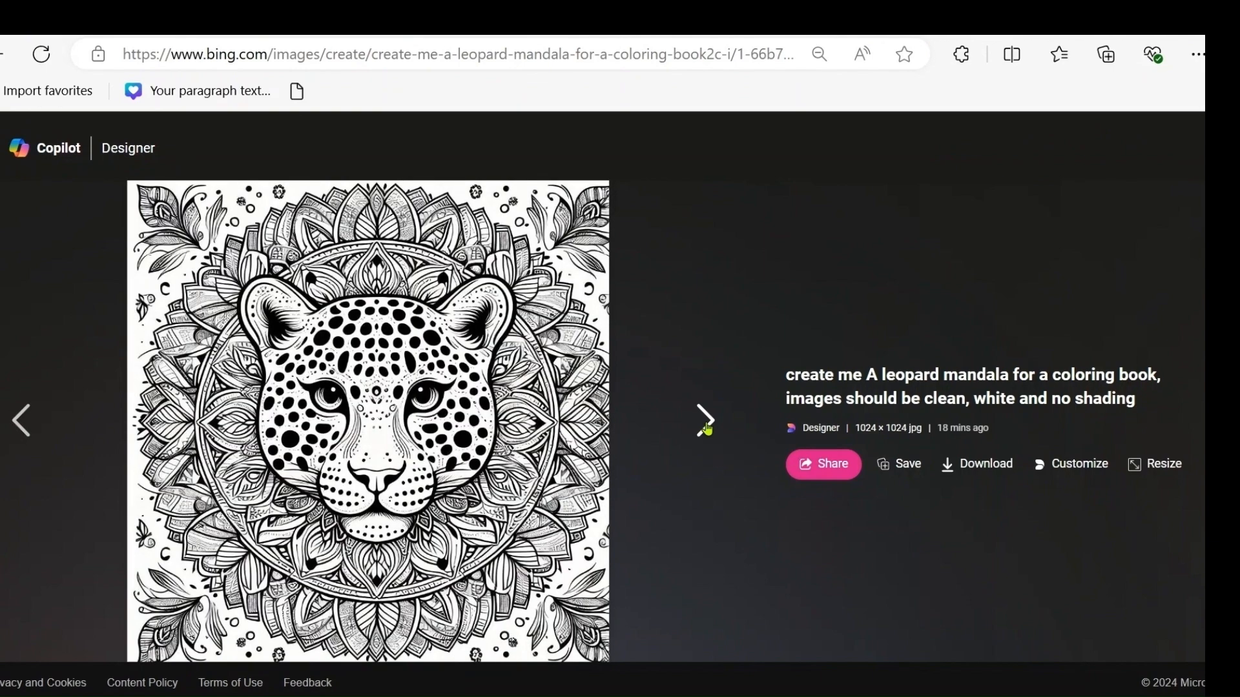
pyautogui.click(706, 427)
pyautogui.click(707, 427)
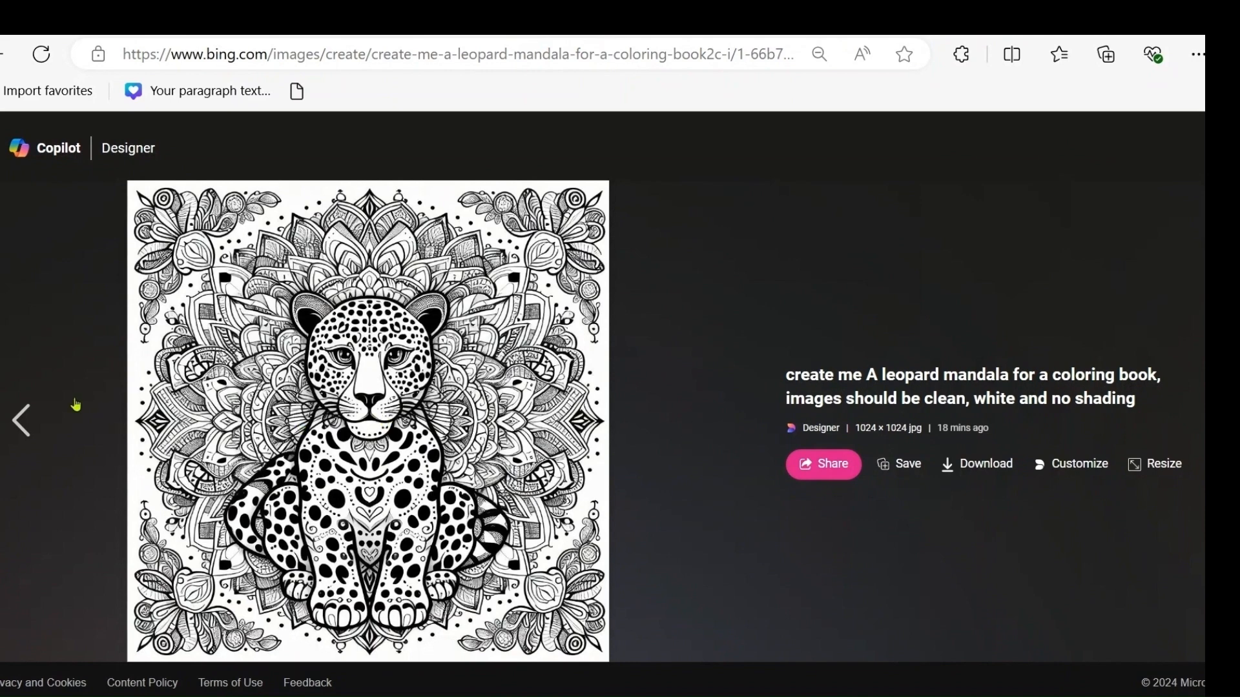
pyautogui.click(31, 429)
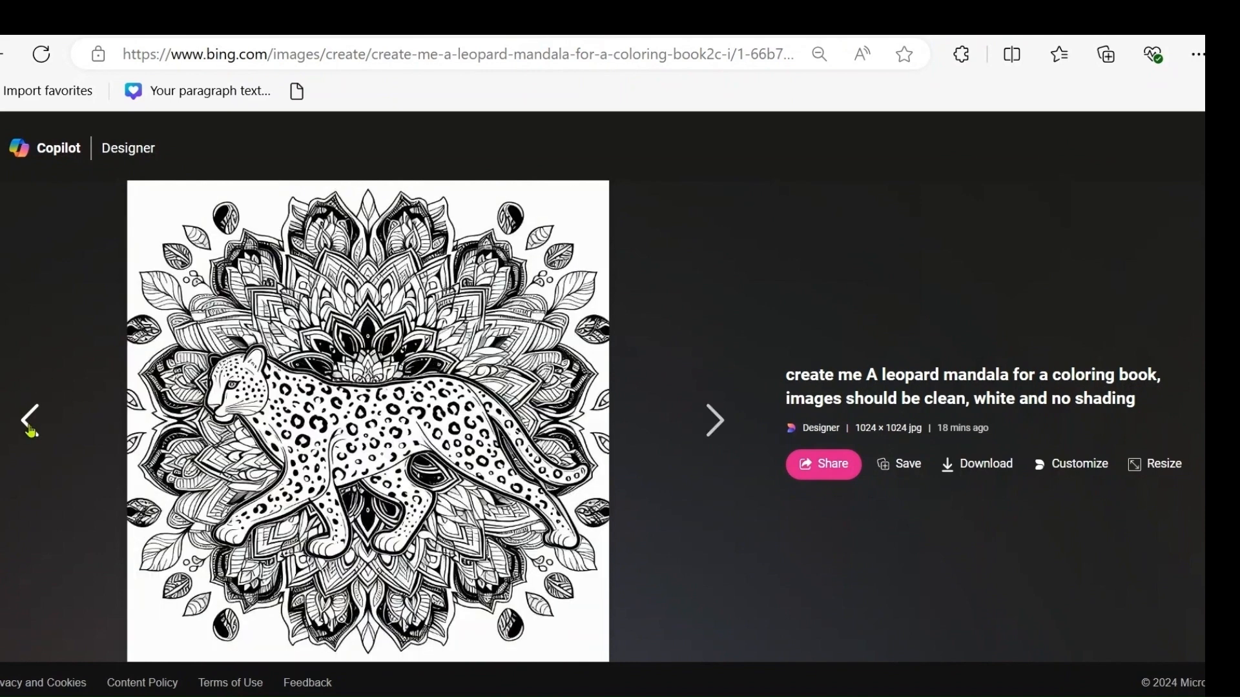
pyautogui.click(29, 423)
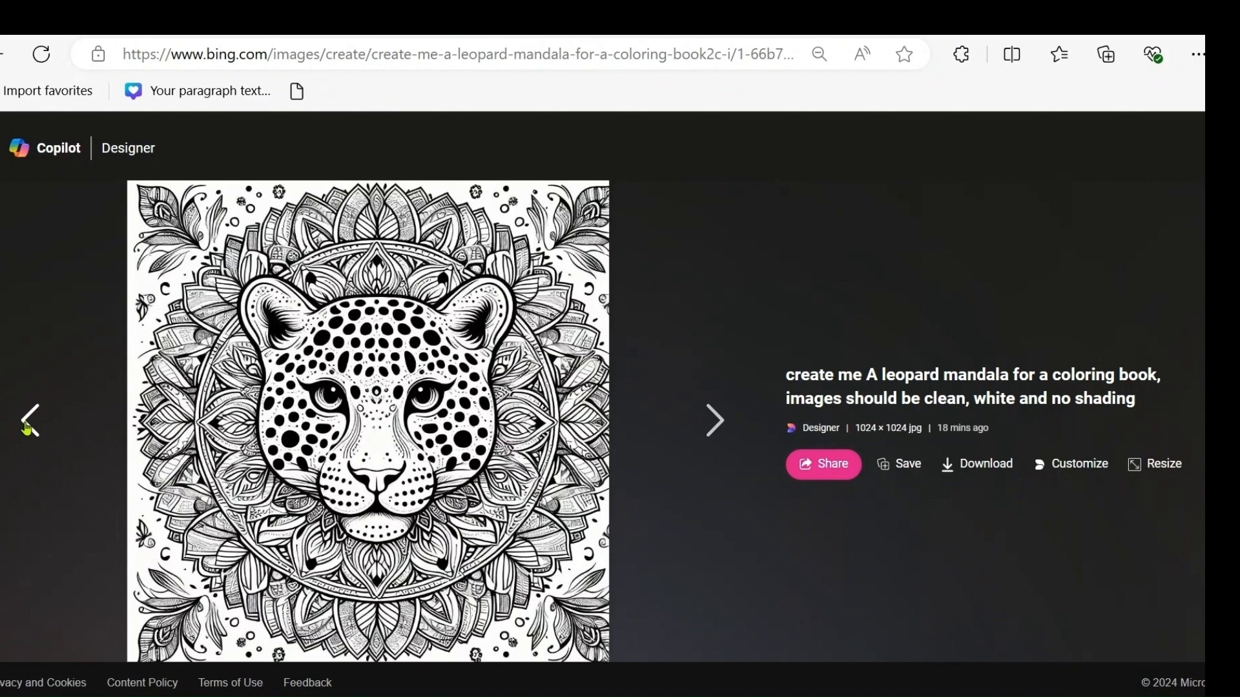
pyautogui.click(27, 426)
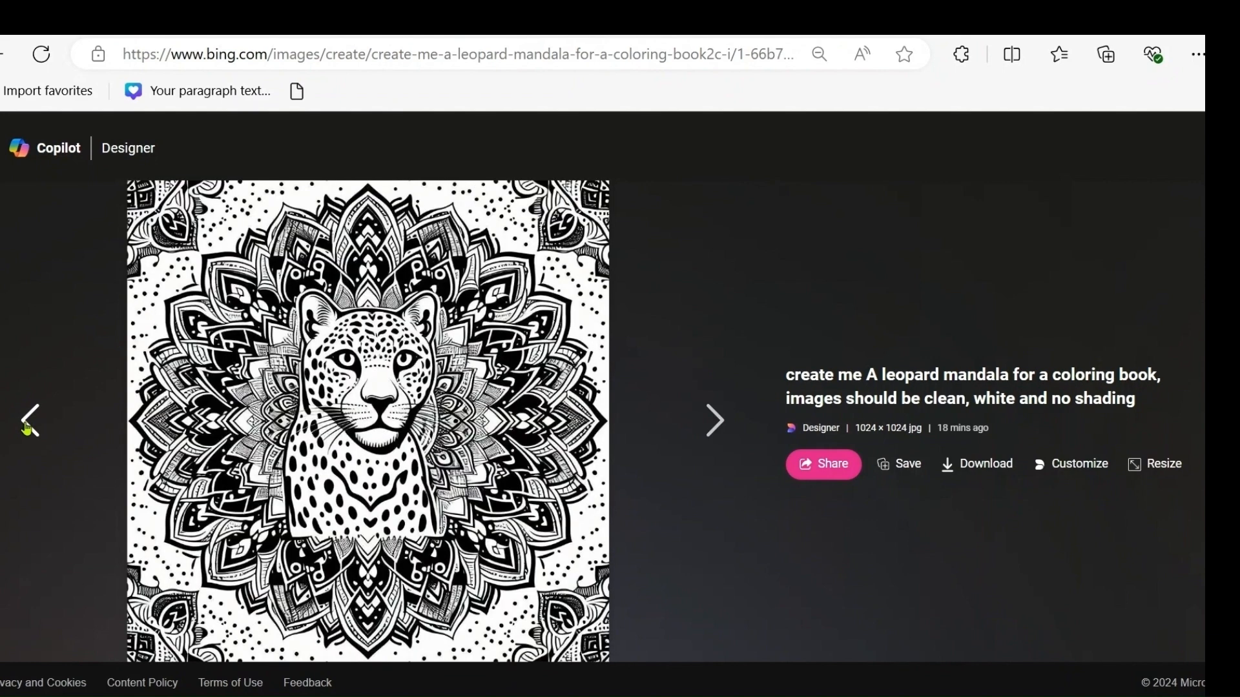
pyautogui.click(726, 449)
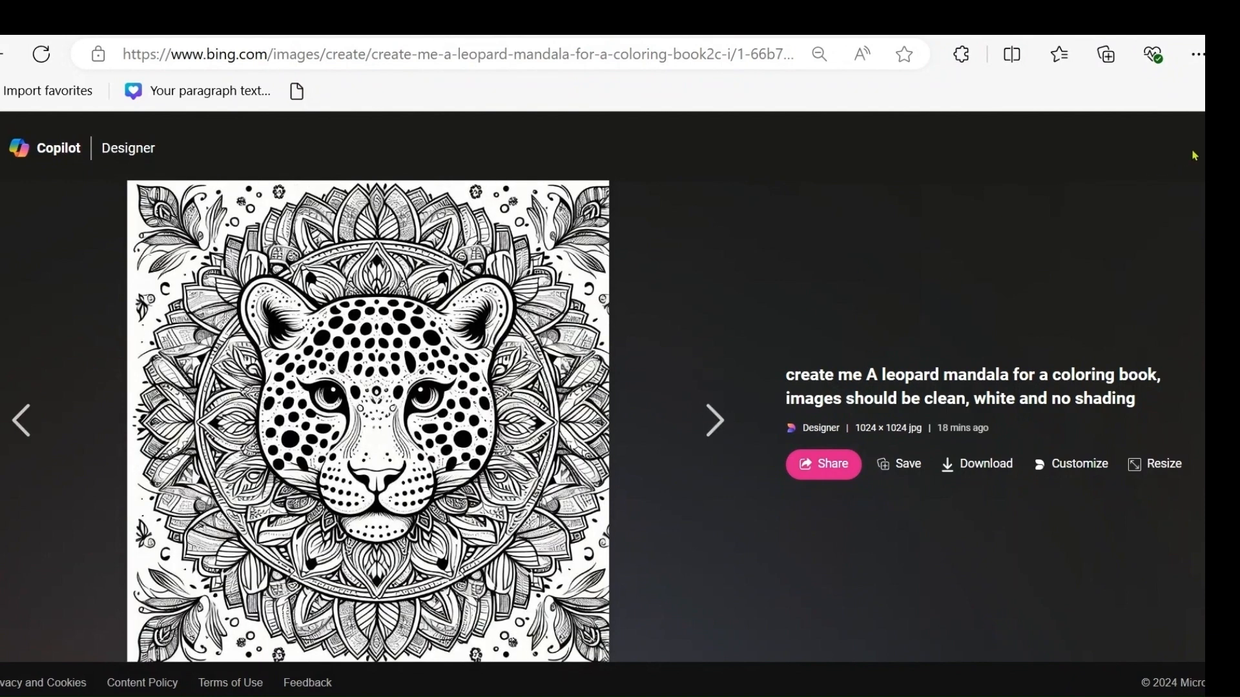
pyautogui.click(1214, 149)
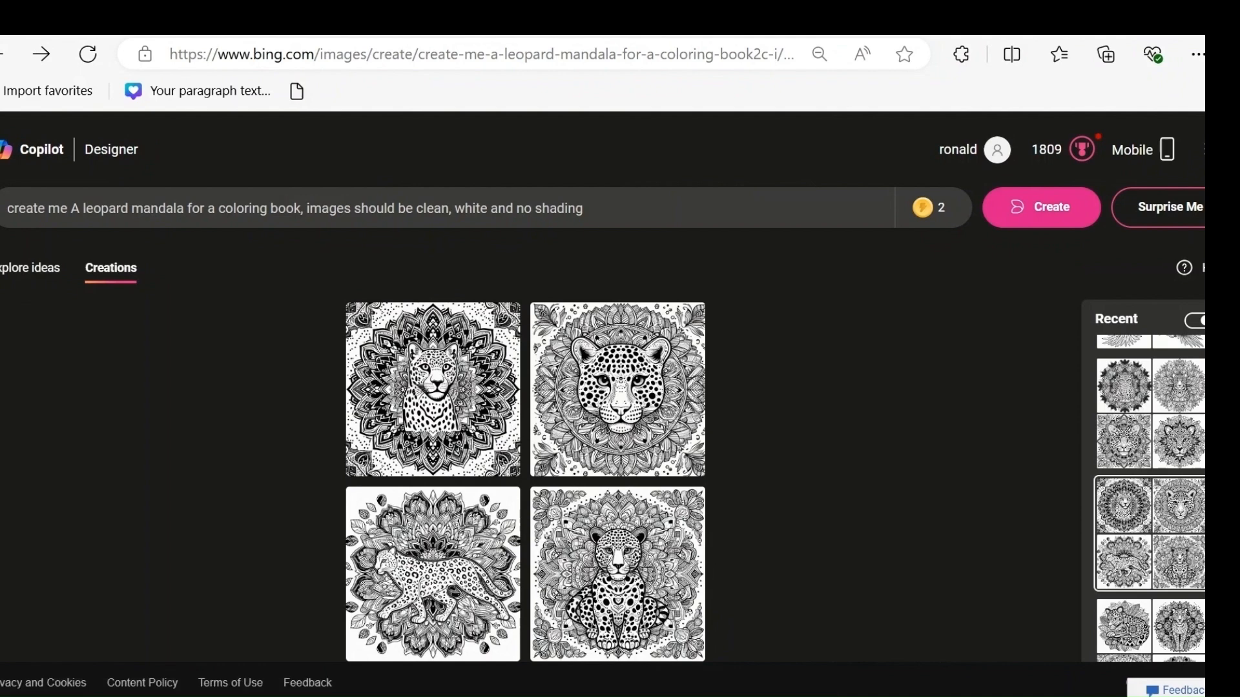
# Step: Compare the recent parrot in mid-flight images and download the third one, with wings spread on a plain white background
pyautogui.scroll(3, 1150, 498)
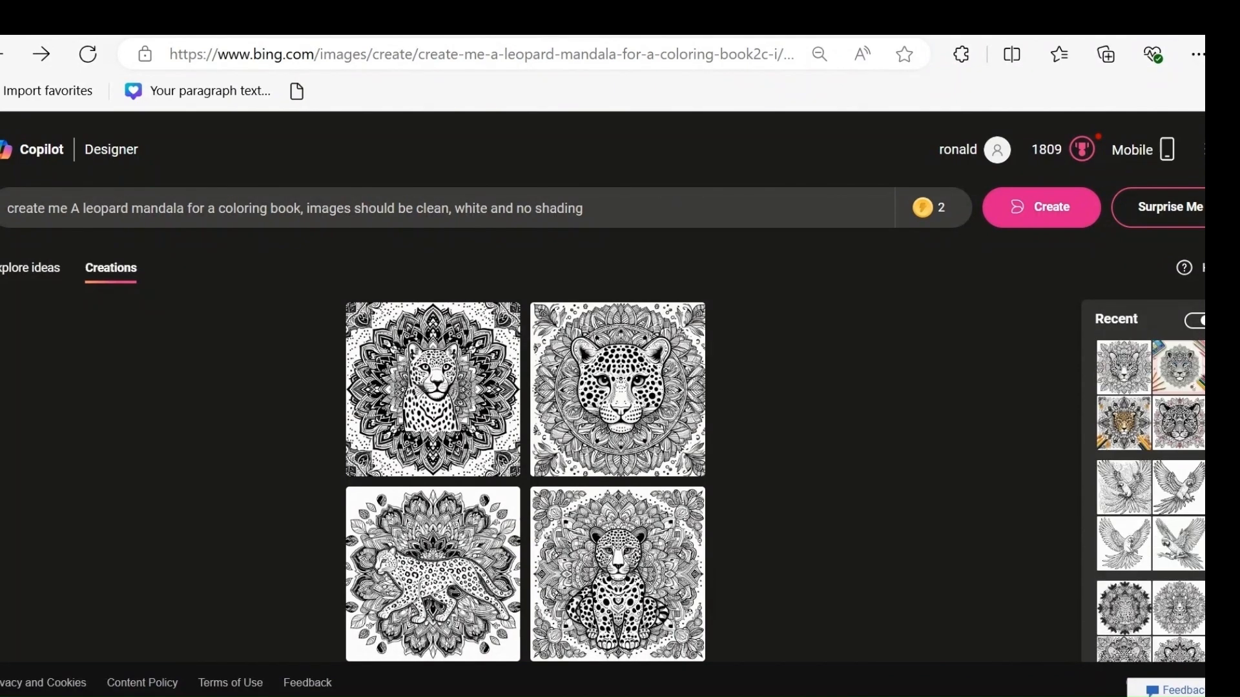
pyautogui.click(1150, 515)
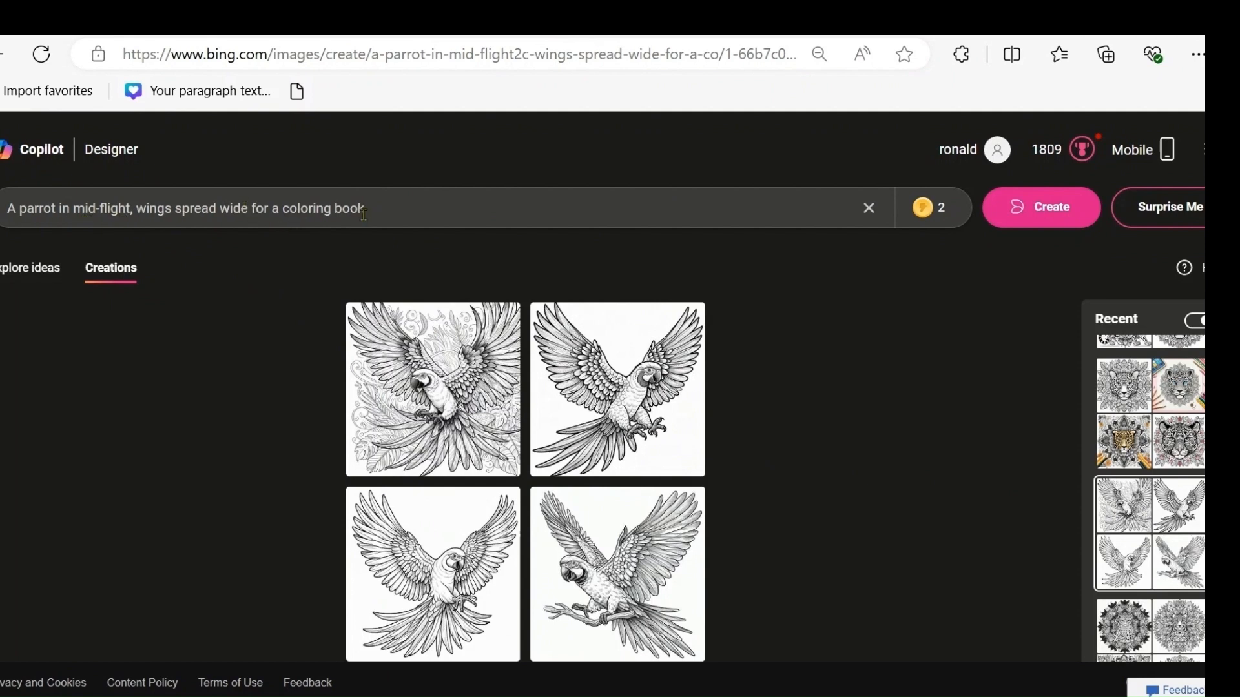
pyautogui.click(469, 385)
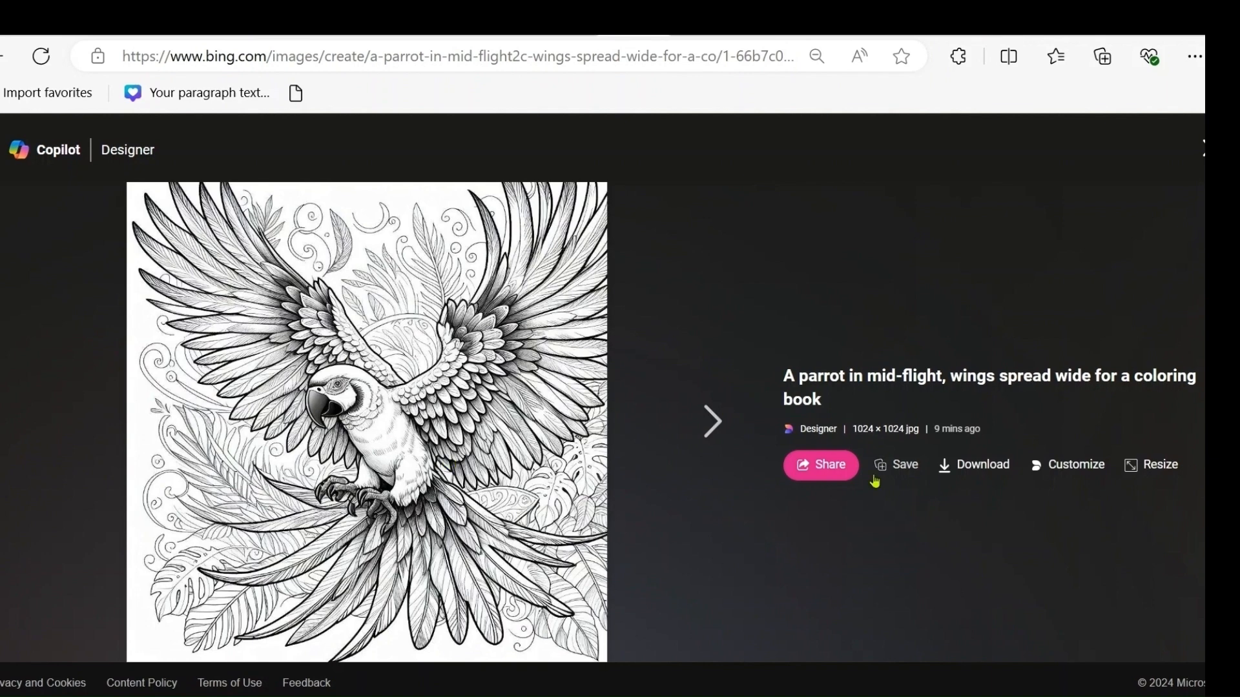
pyautogui.click(711, 430)
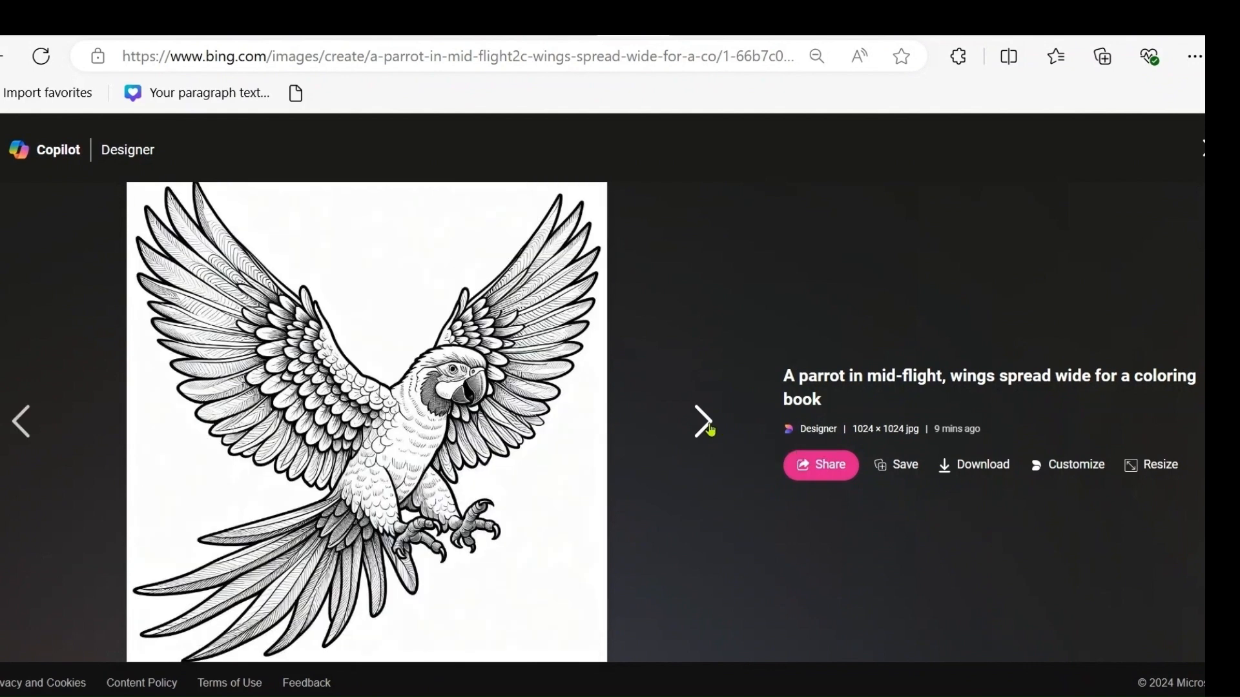
pyautogui.click(711, 430)
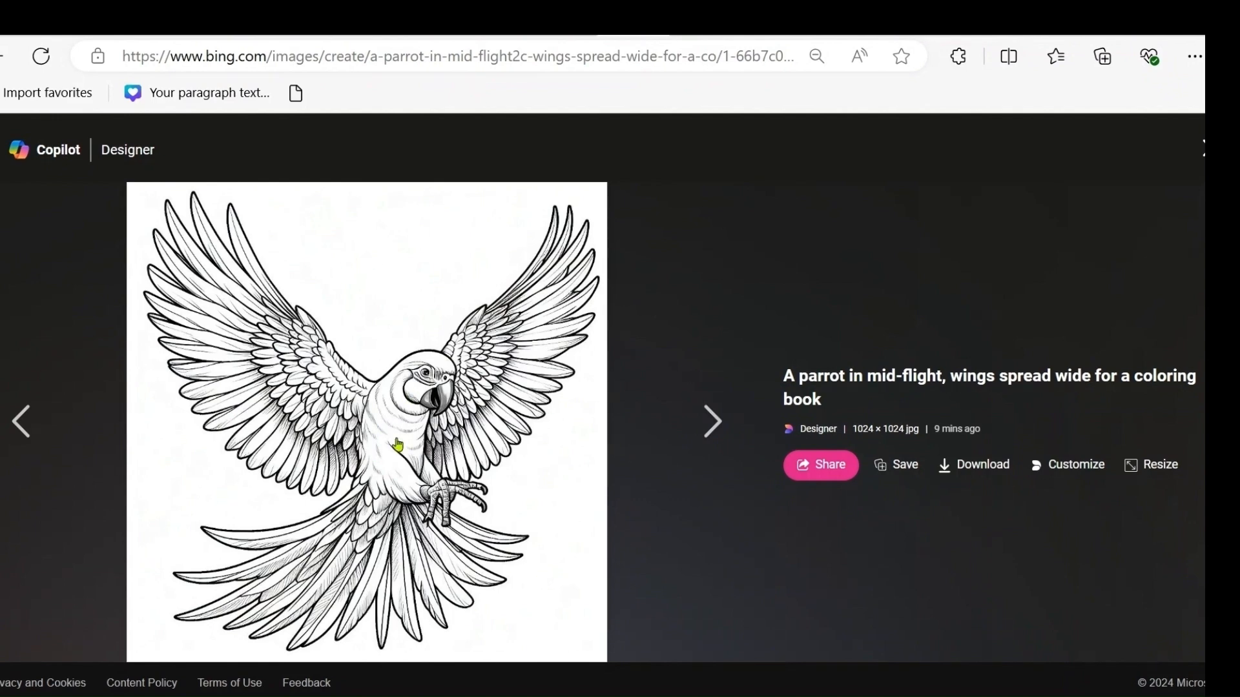
pyautogui.click(707, 429)
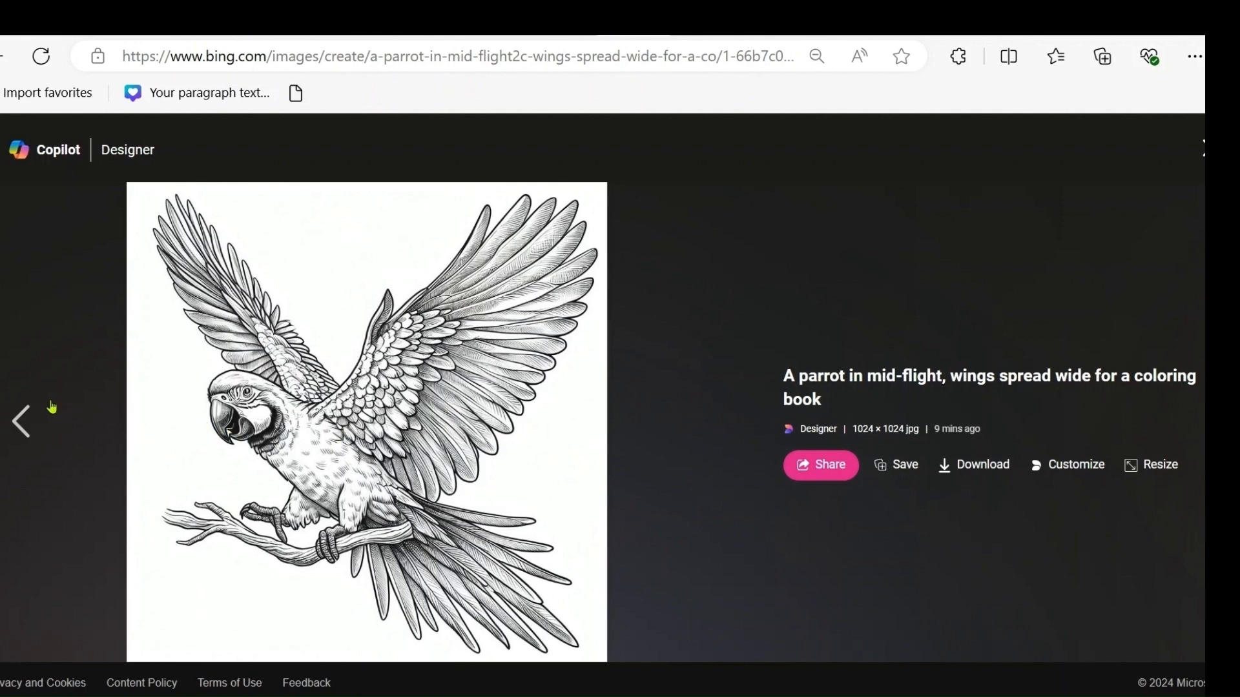
pyautogui.click(31, 421)
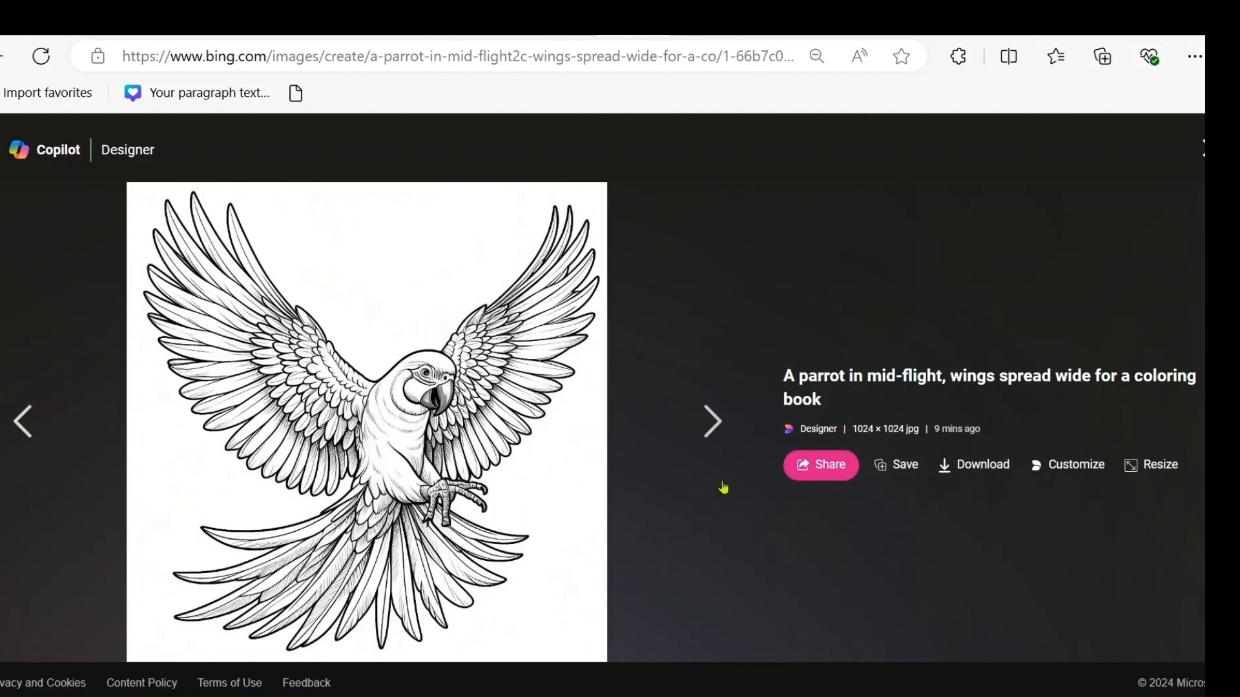
pyautogui.click(975, 465)
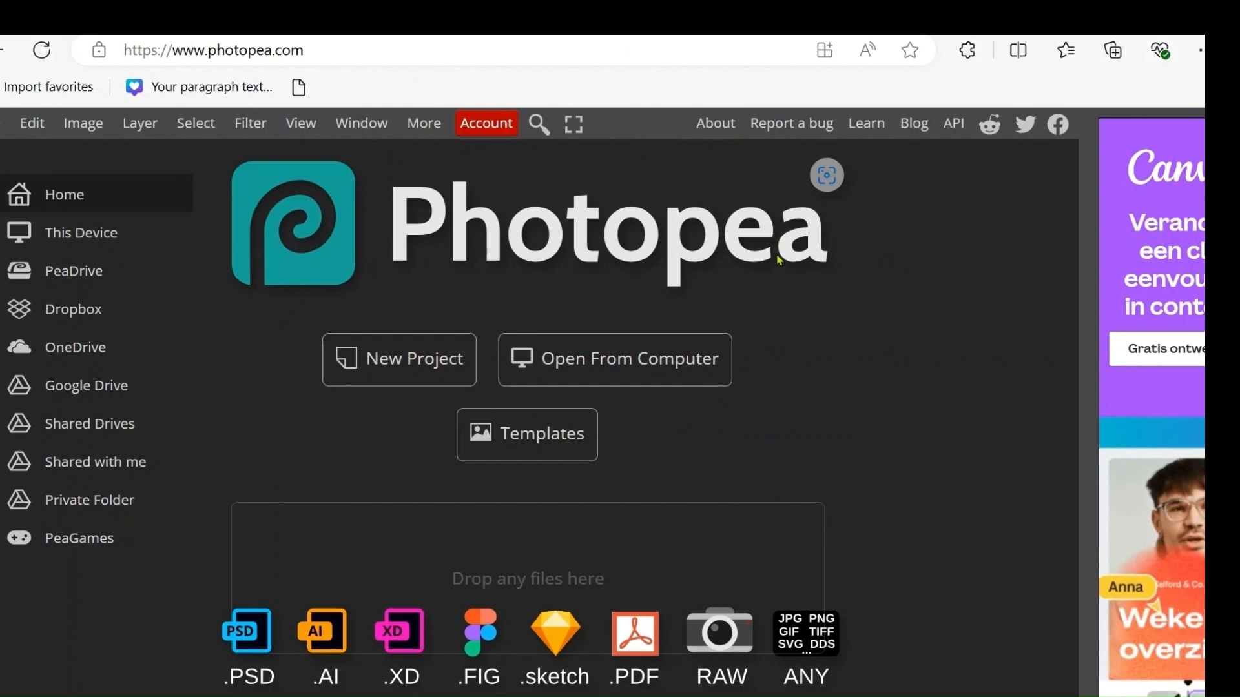
# Step: In Photopea, open the downloaded parrot JPEG whose file name starts with _f6e6de62-4c92 from the Downloads folder
pyautogui.click(636, 360)
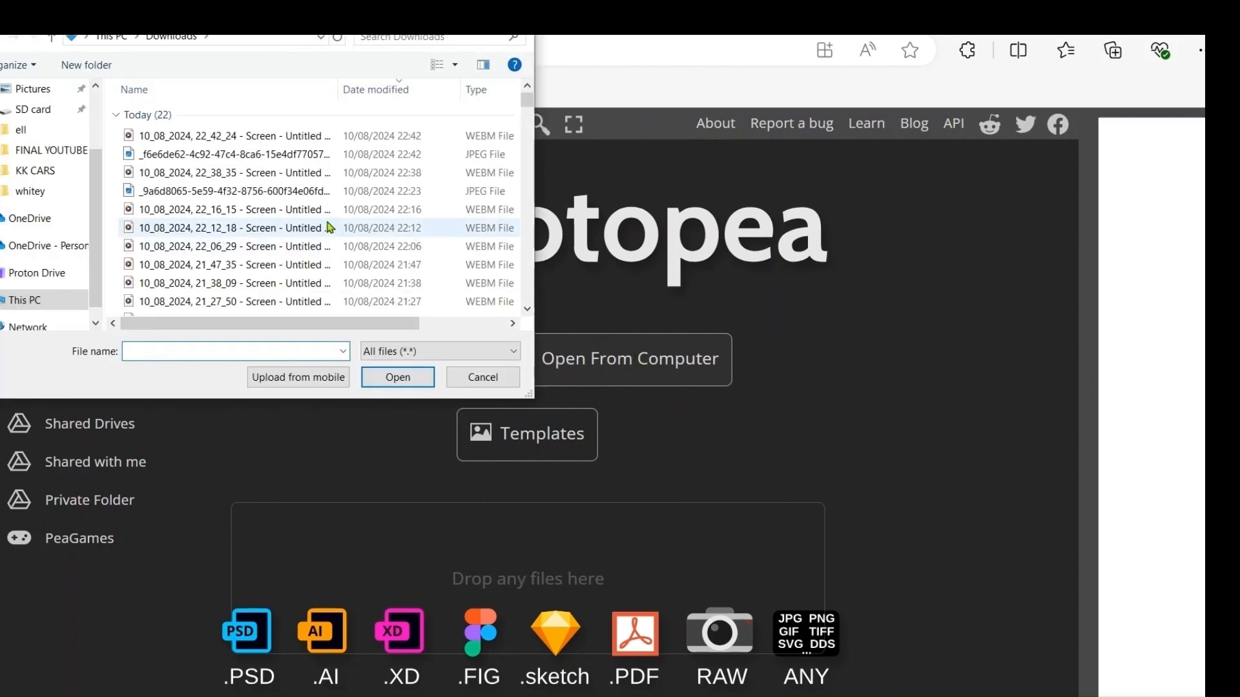
pyautogui.doubleClick(302, 143)
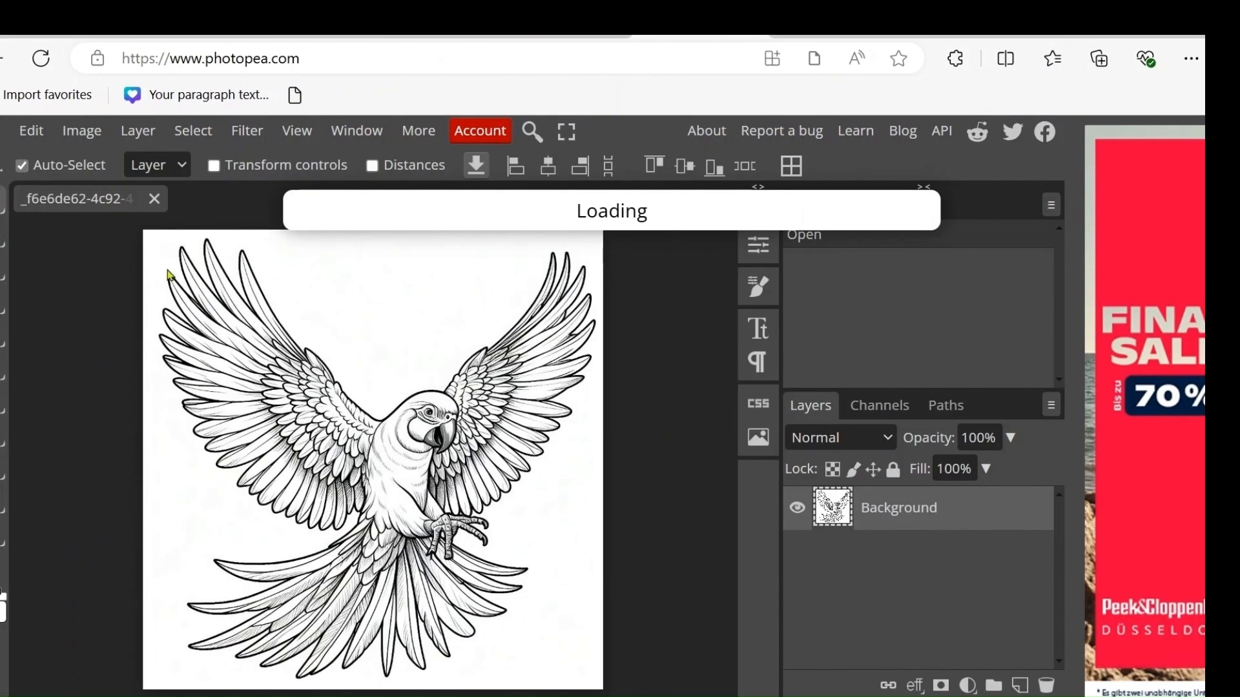
# Step: Choose the Paint Bucket Tool and set its fill color to white, hex ffffff
pyautogui.click(1, 408)
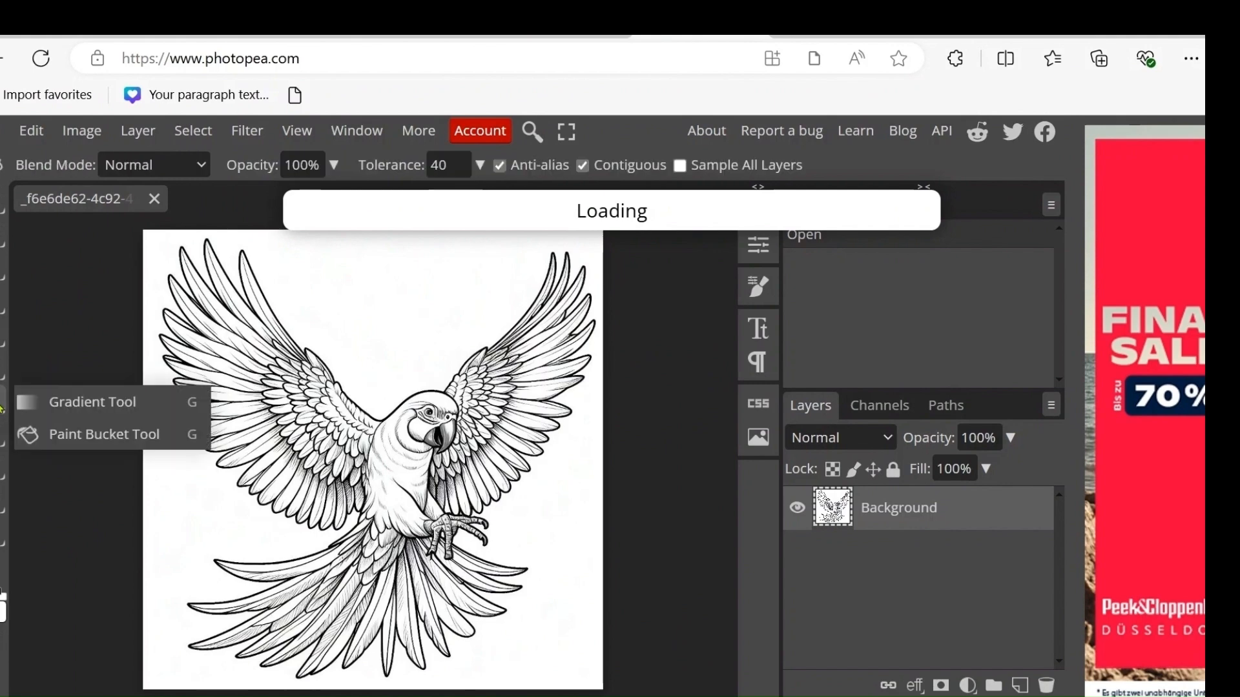
pyautogui.click(97, 439)
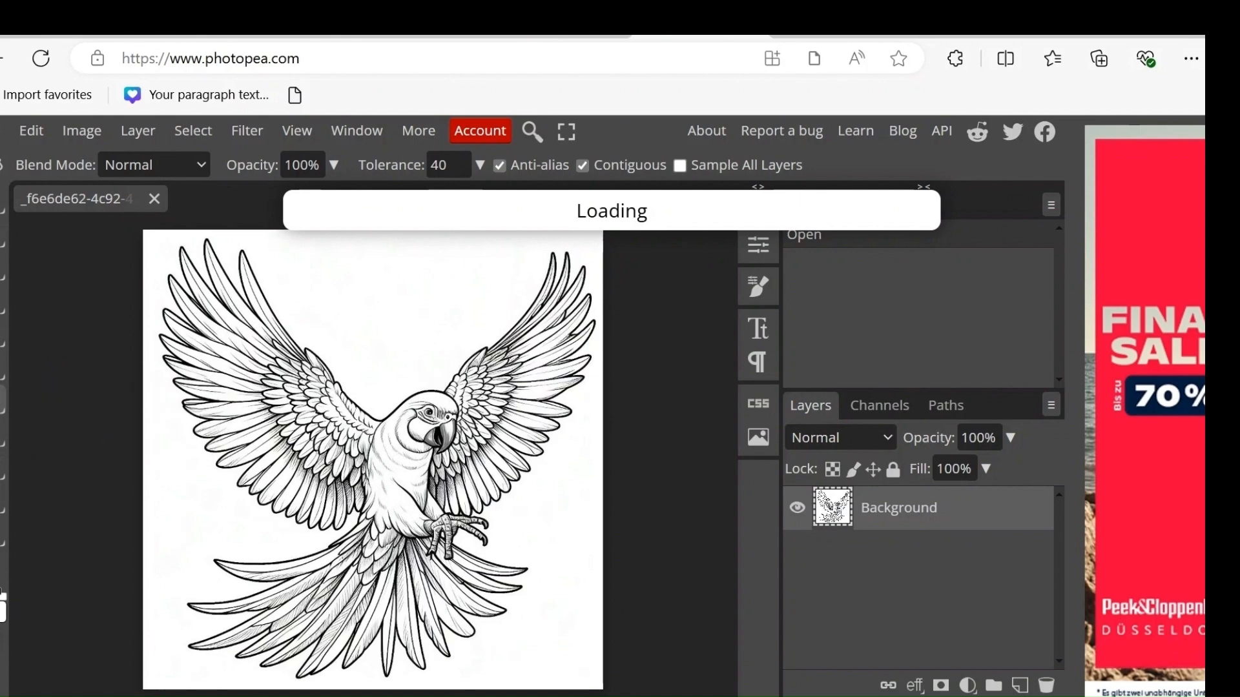
pyautogui.click(3, 611)
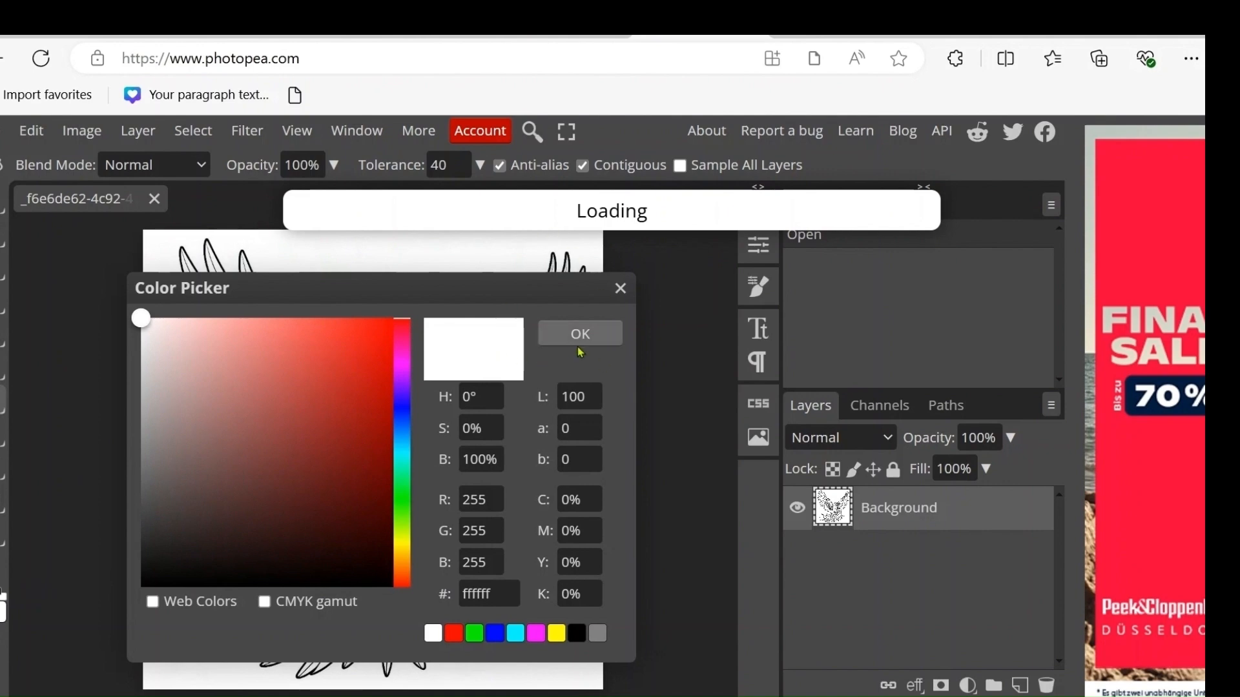
pyautogui.click(499, 596)
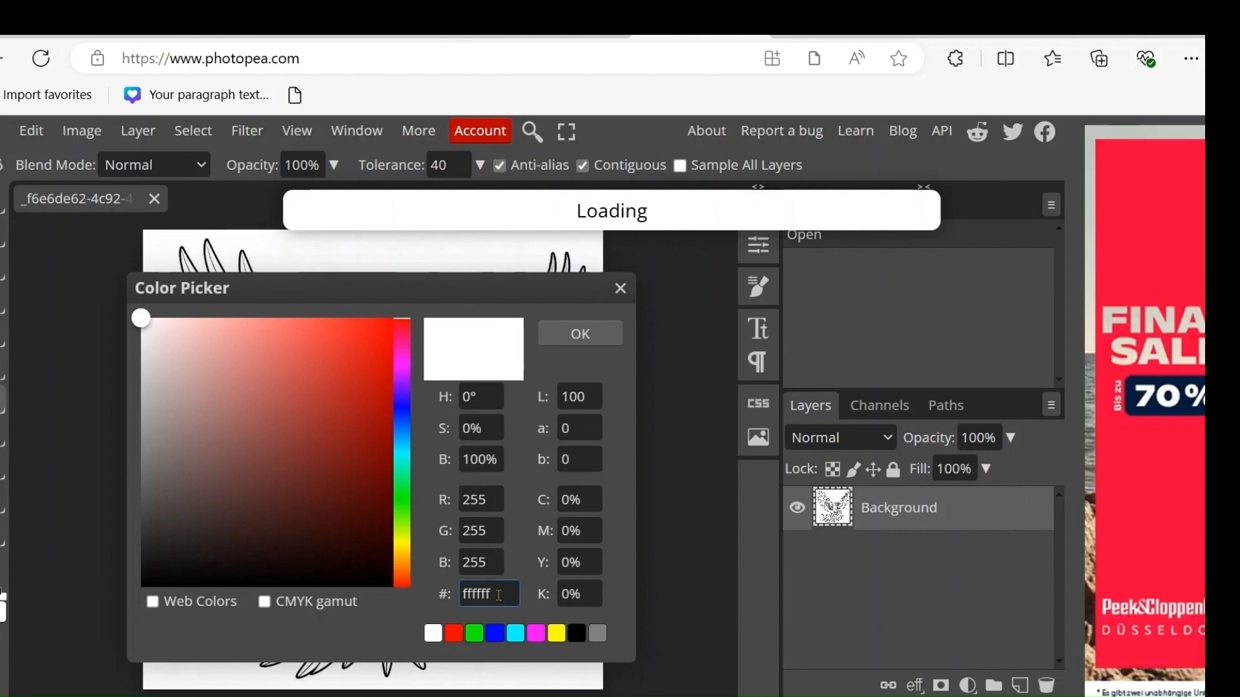
pyautogui.click(525, 587)
pyautogui.click(582, 338)
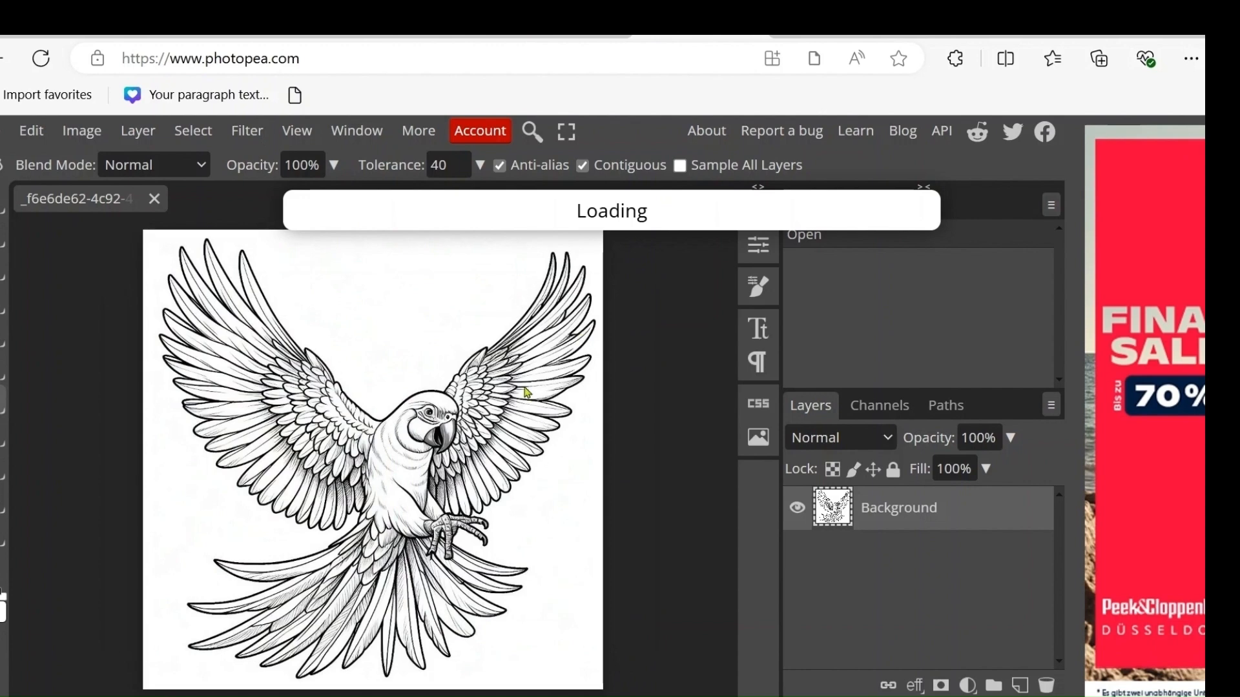
# Step: Fill the shaded spots among the feathers of the parrot's wing on the image's left side with white
pyautogui.click(263, 353)
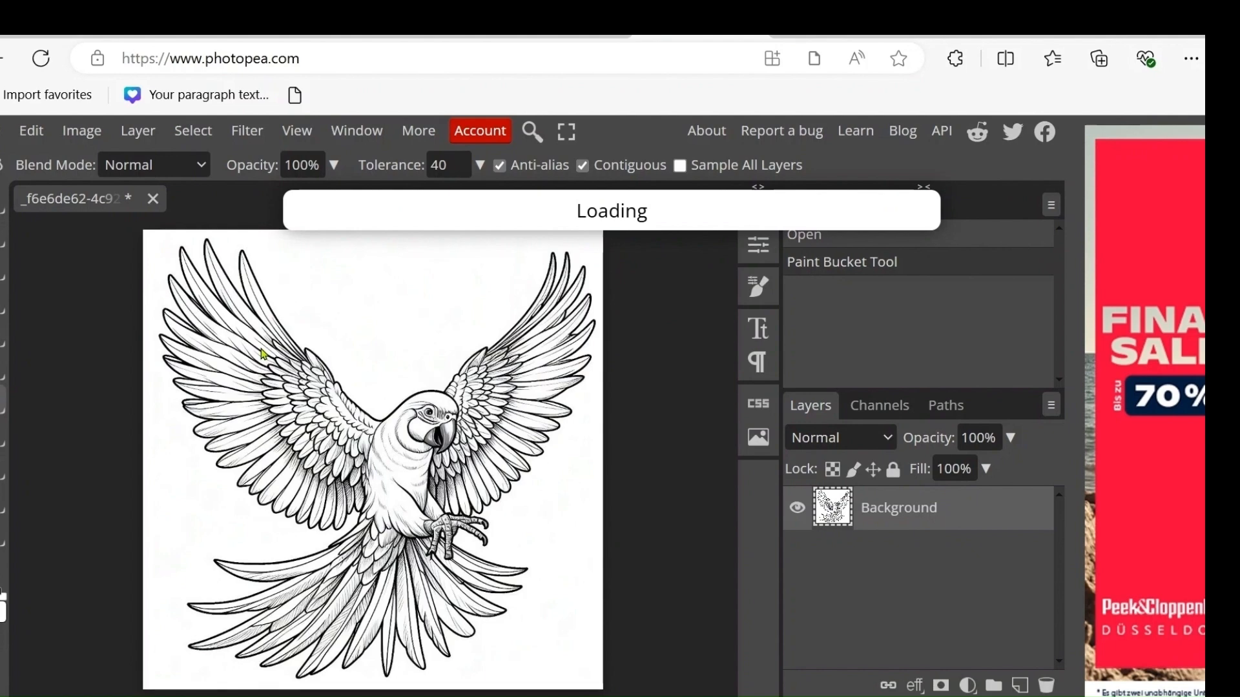
pyautogui.hotkey('ctrl', '+')
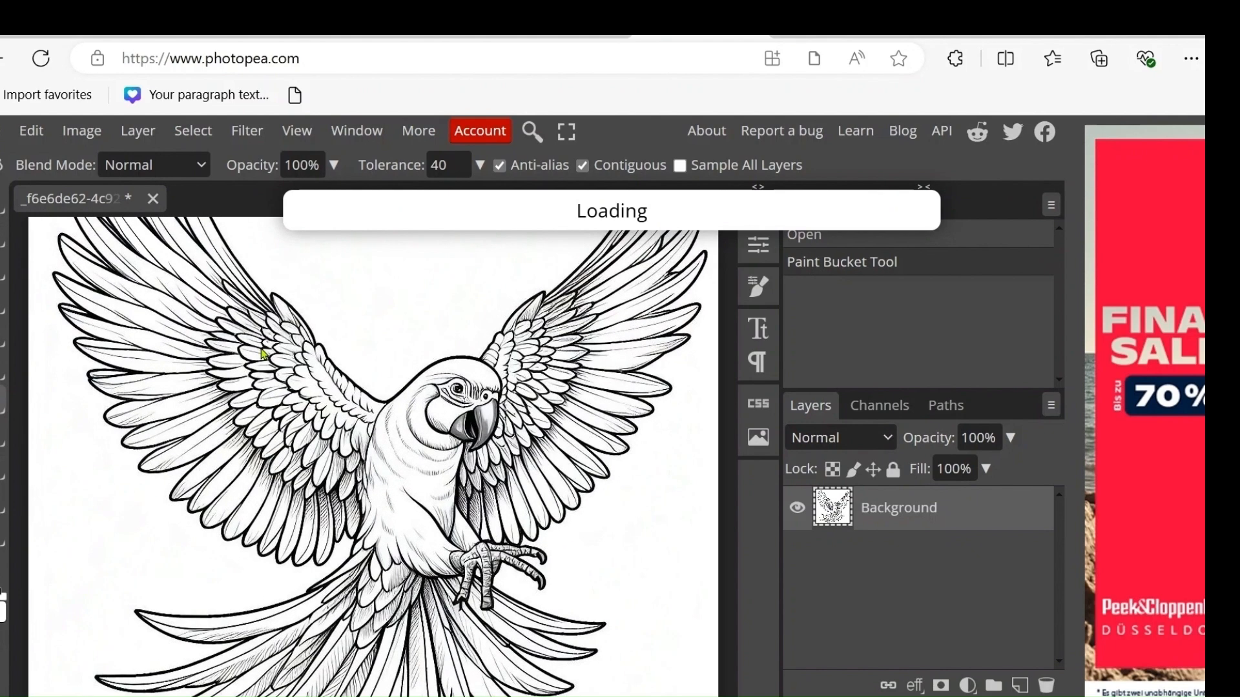
pyautogui.click(309, 444)
pyautogui.doubleClick(313, 437)
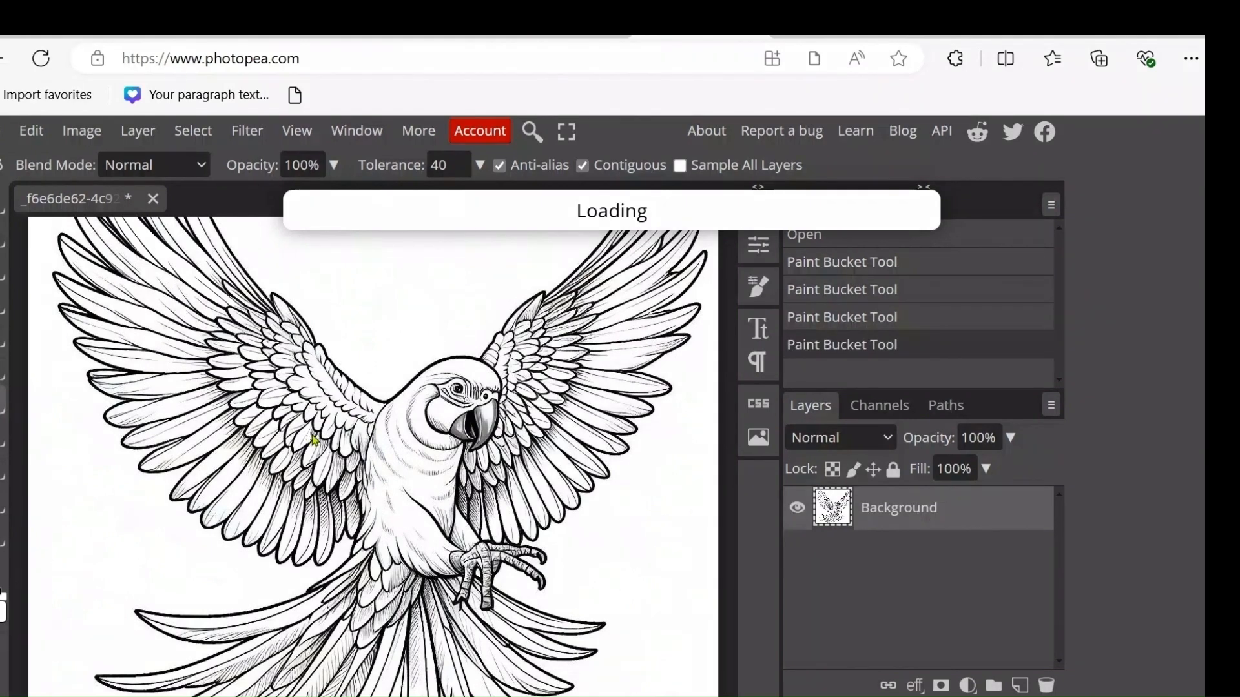
pyautogui.doubleClick(313, 437)
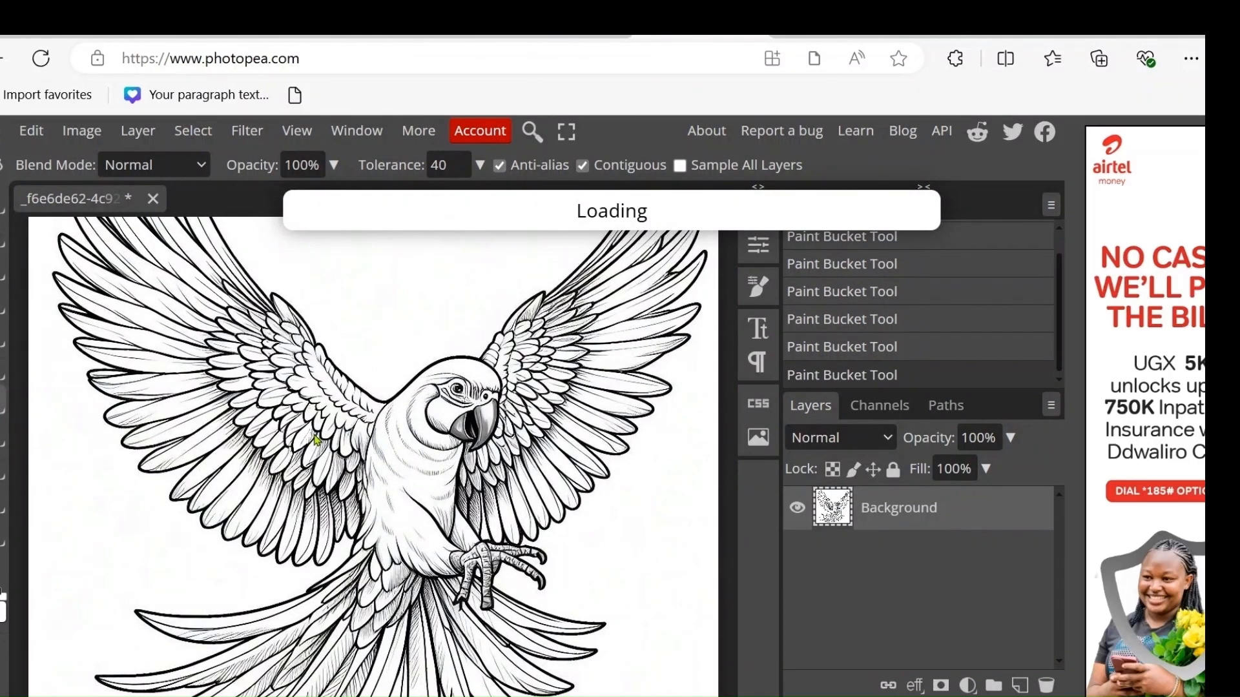
pyautogui.click(317, 439)
pyautogui.click(315, 440)
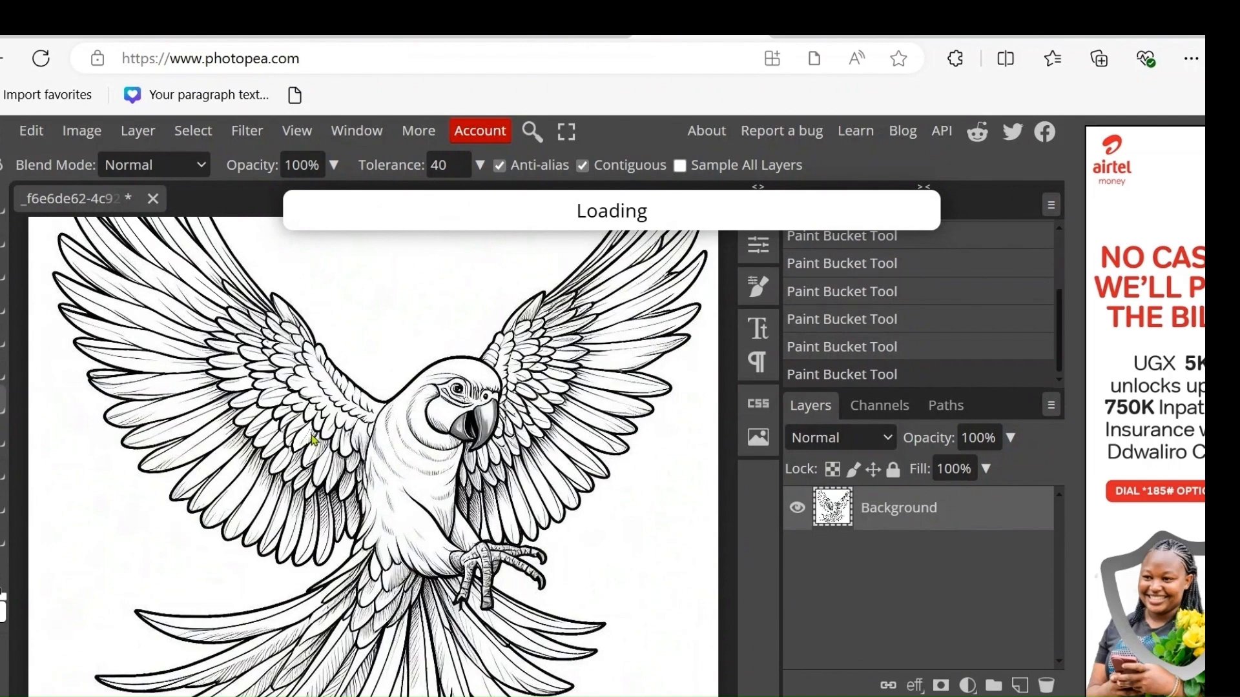
pyautogui.click(311, 436)
pyautogui.click(322, 453)
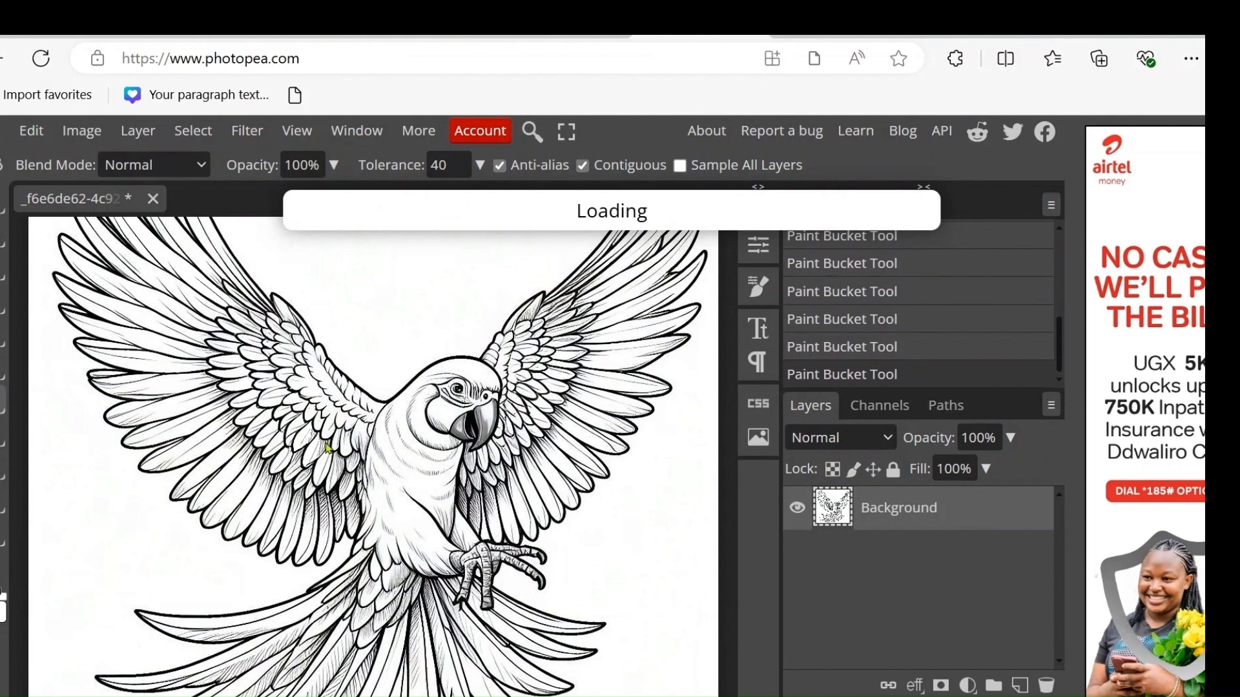
pyautogui.click(326, 444)
pyautogui.click(323, 446)
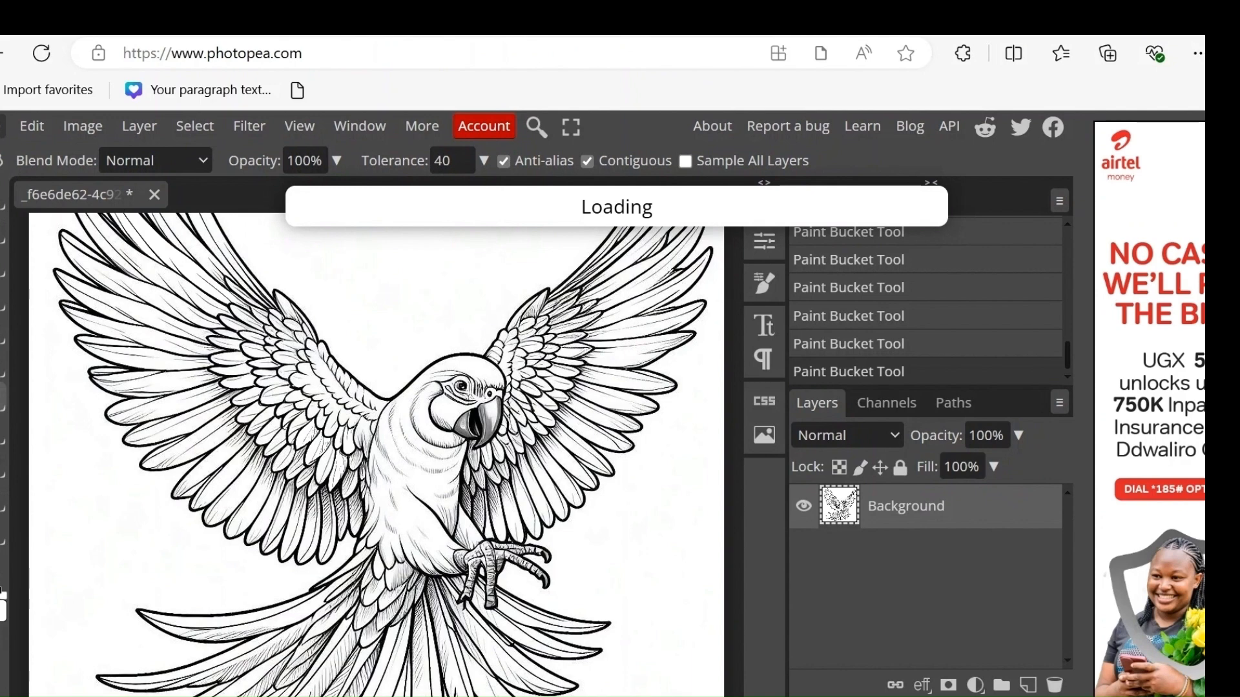
# Step: Export the retouched parrot image as a PNG at 1024 × 1024 px and 100% quality
pyautogui.click(2, 126)
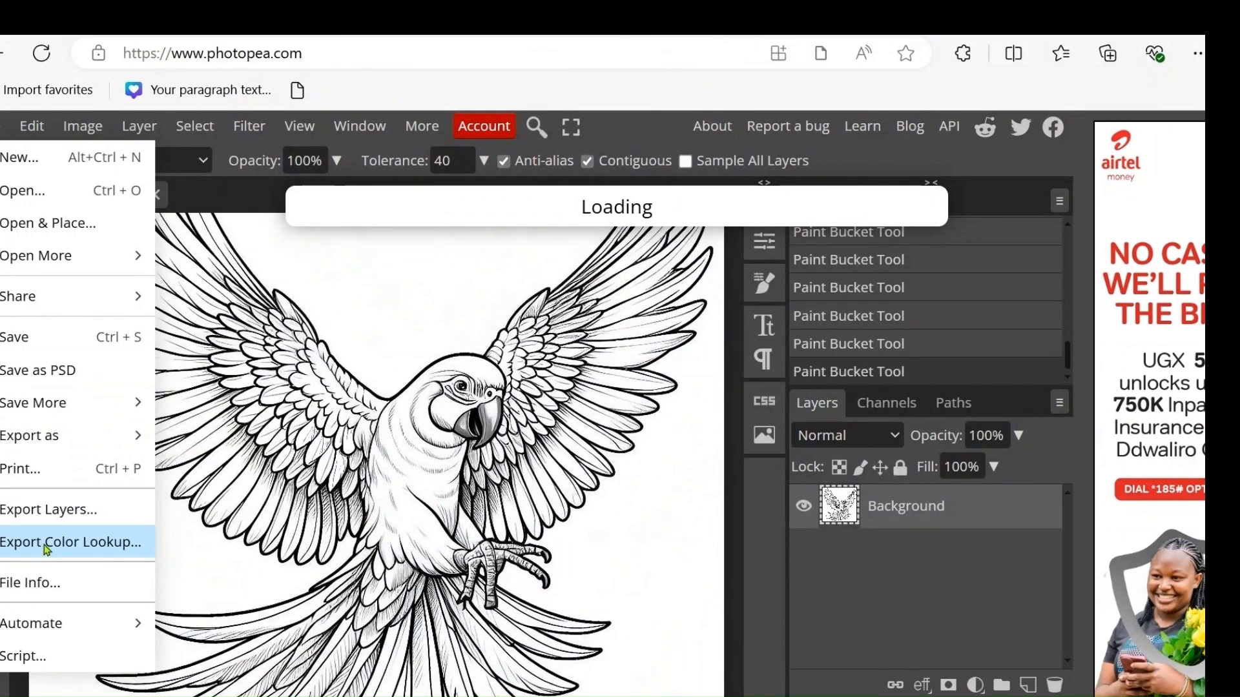
pyautogui.moveTo(55, 442)
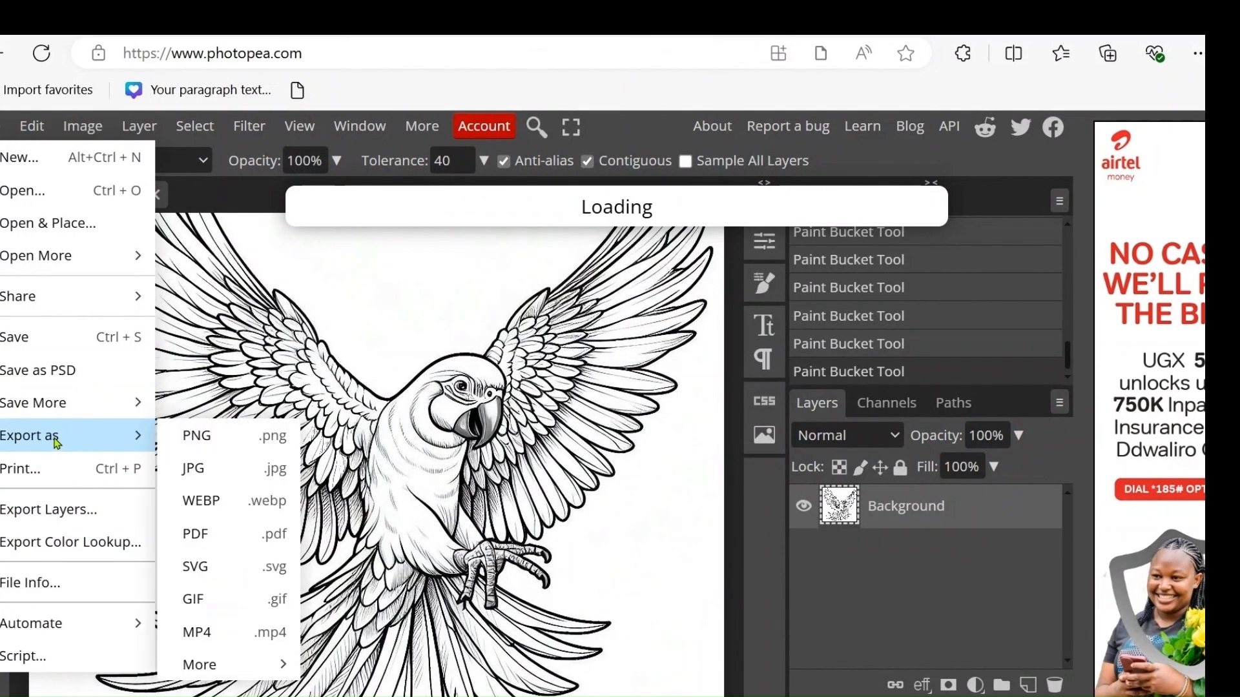
pyautogui.click(216, 441)
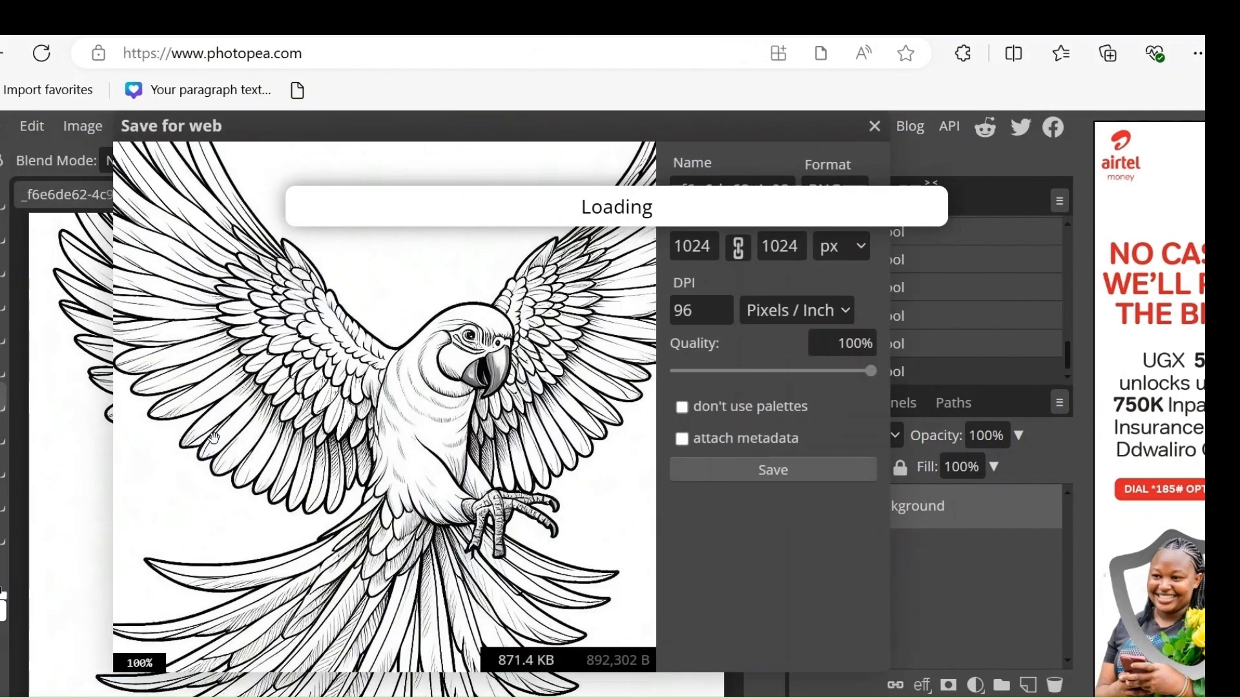
pyautogui.click(775, 478)
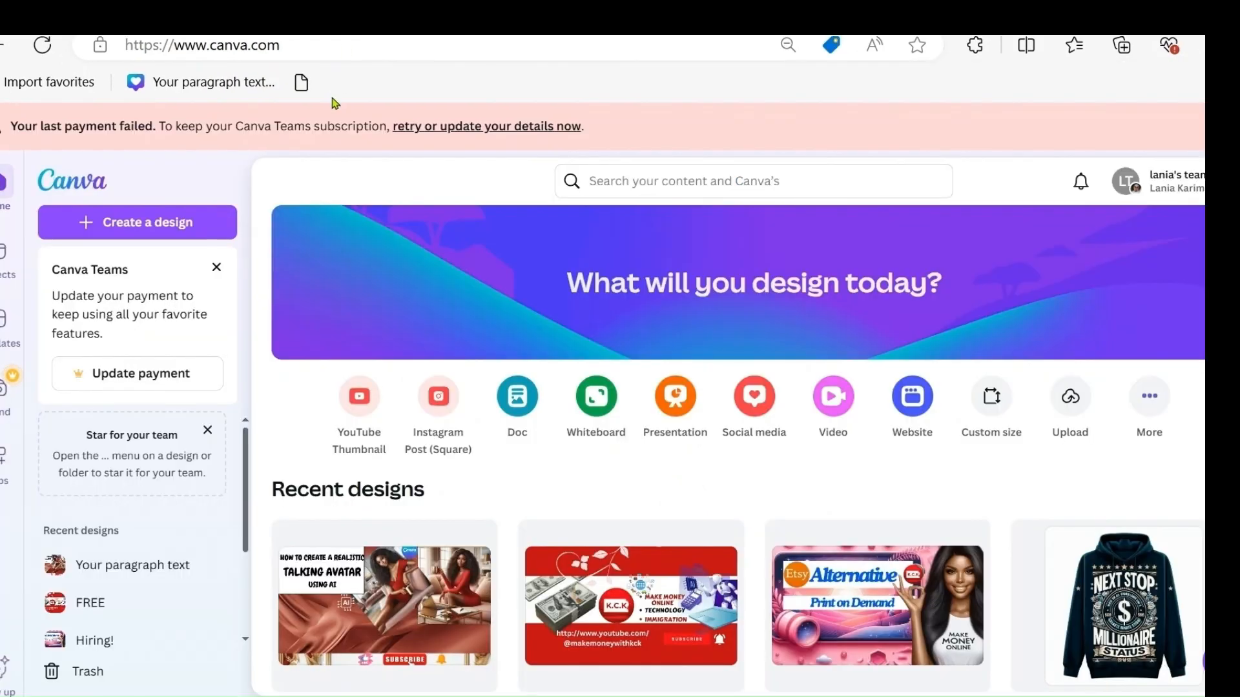
# Step: In Canva, start a custom-size design and set its units to inches
pyautogui.click(172, 235)
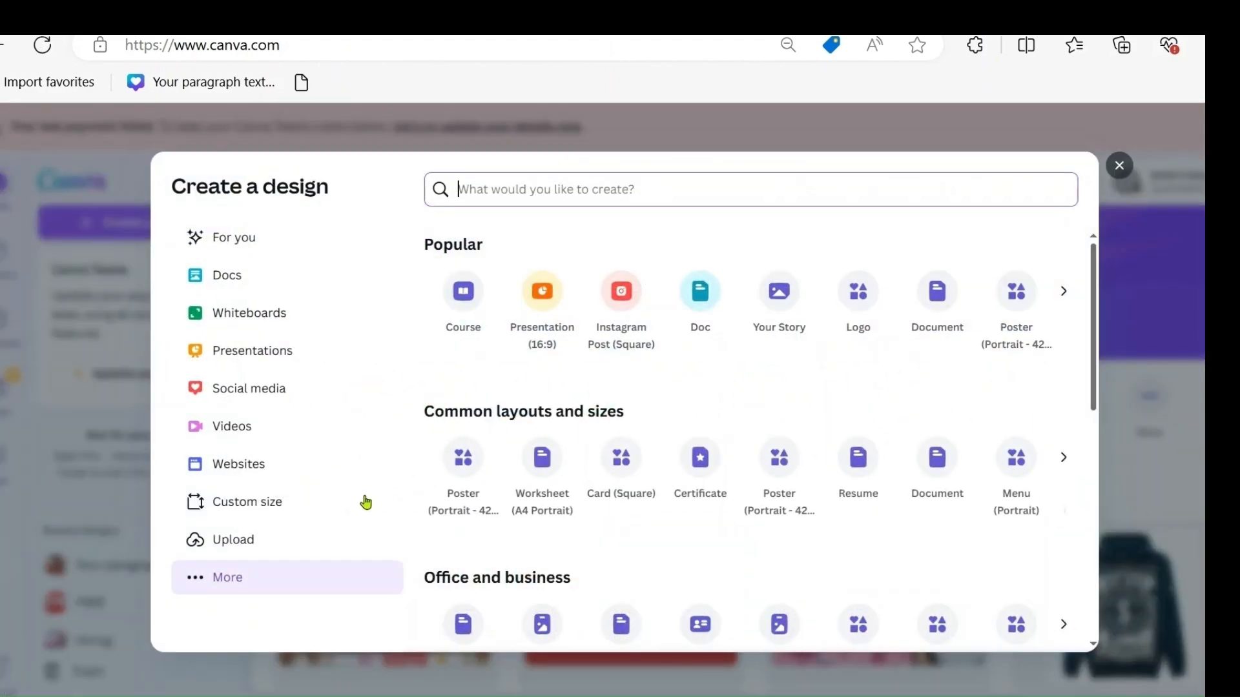
pyautogui.click(317, 510)
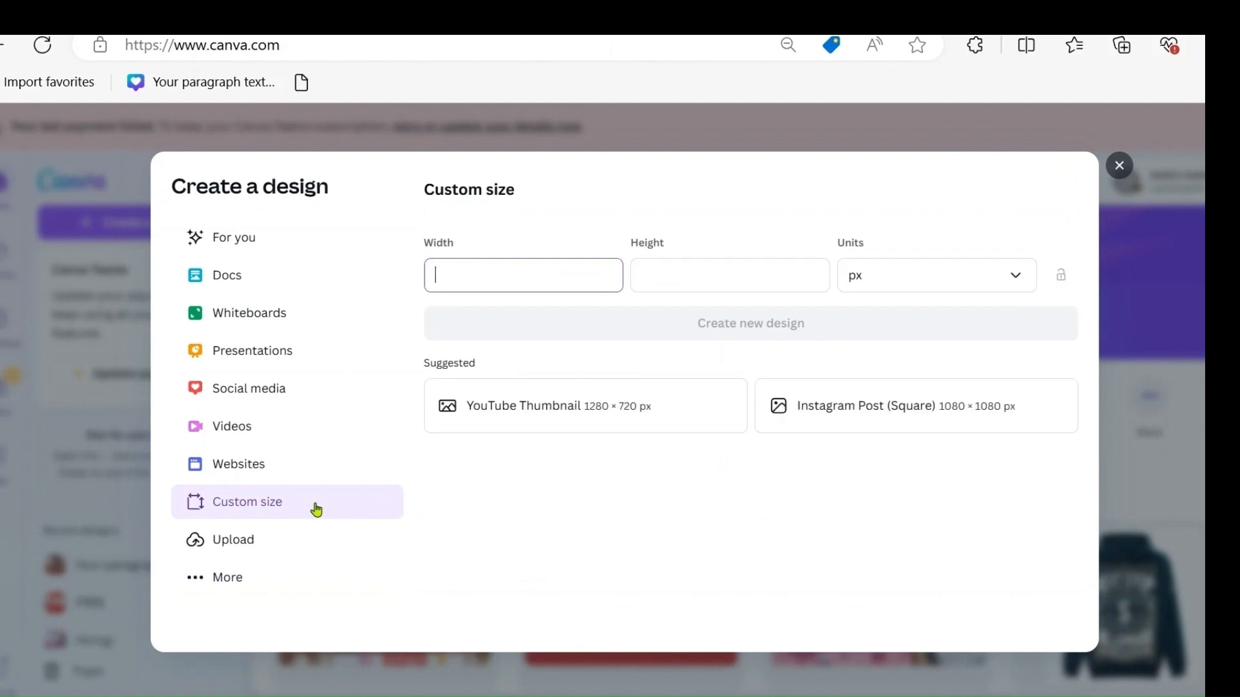
pyautogui.click(1014, 284)
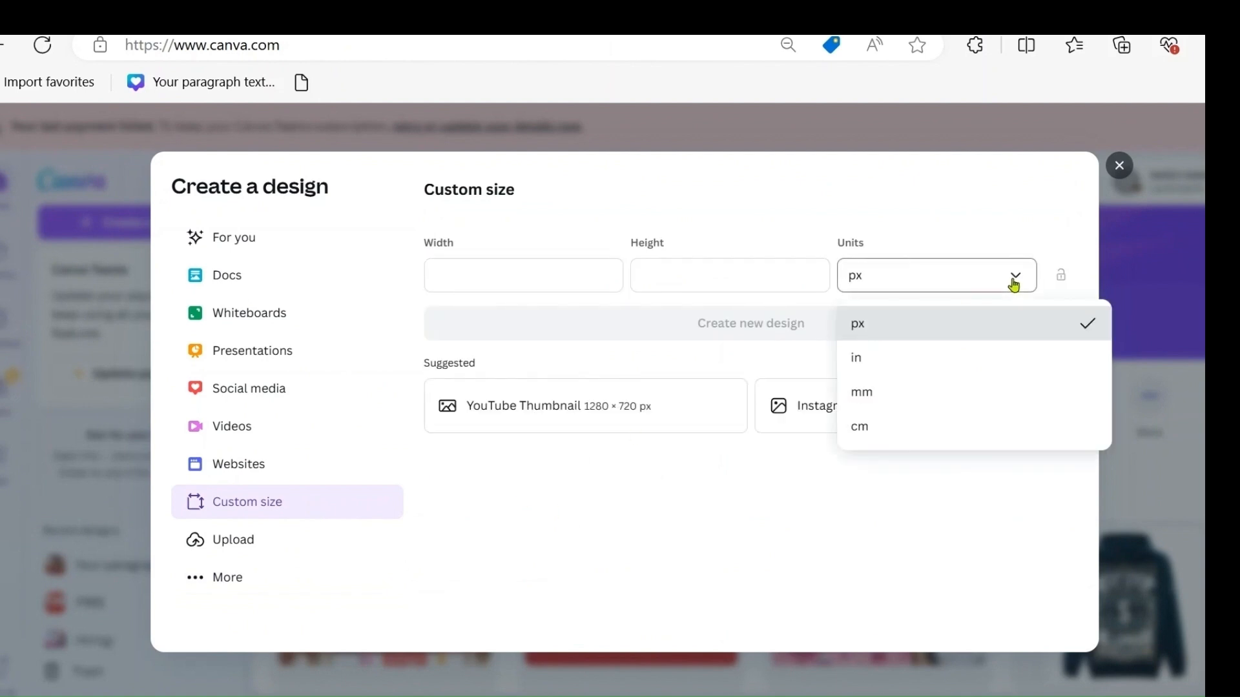
pyautogui.click(958, 360)
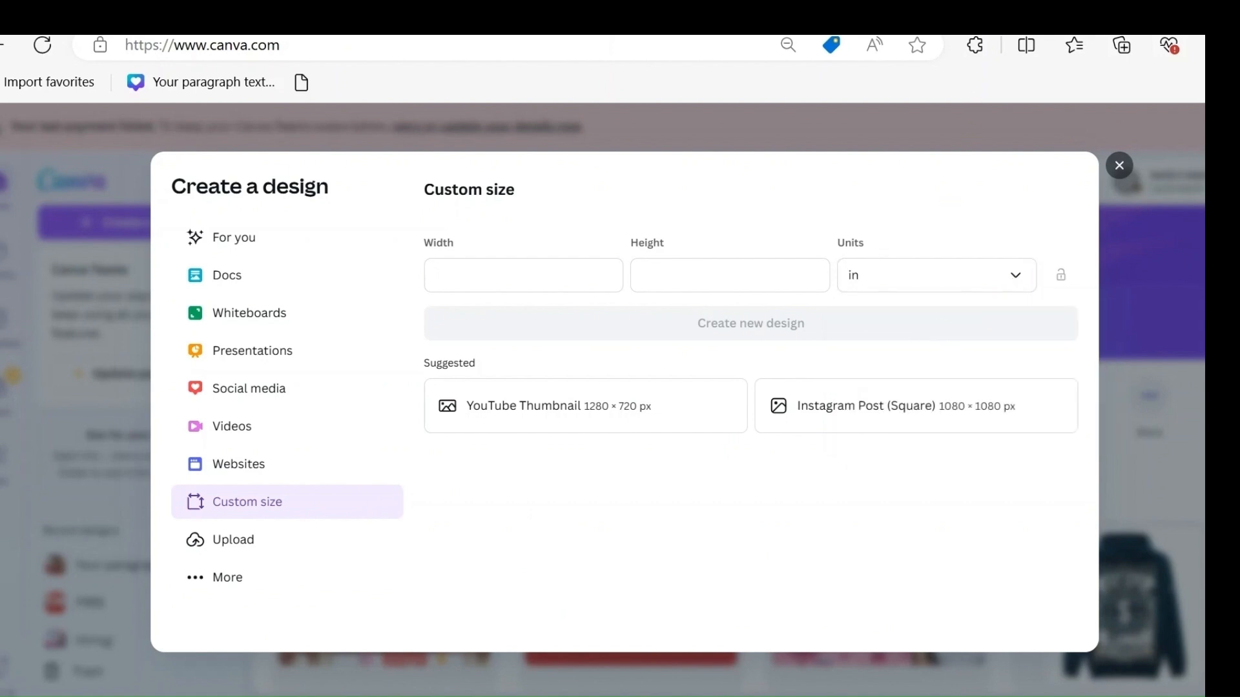
# Step: Switch to the KDP help site and open Set Trim Size, Bleed, and Margins under Format Your Paperback
pyautogui.hotkey('ctrl', 'Tab')
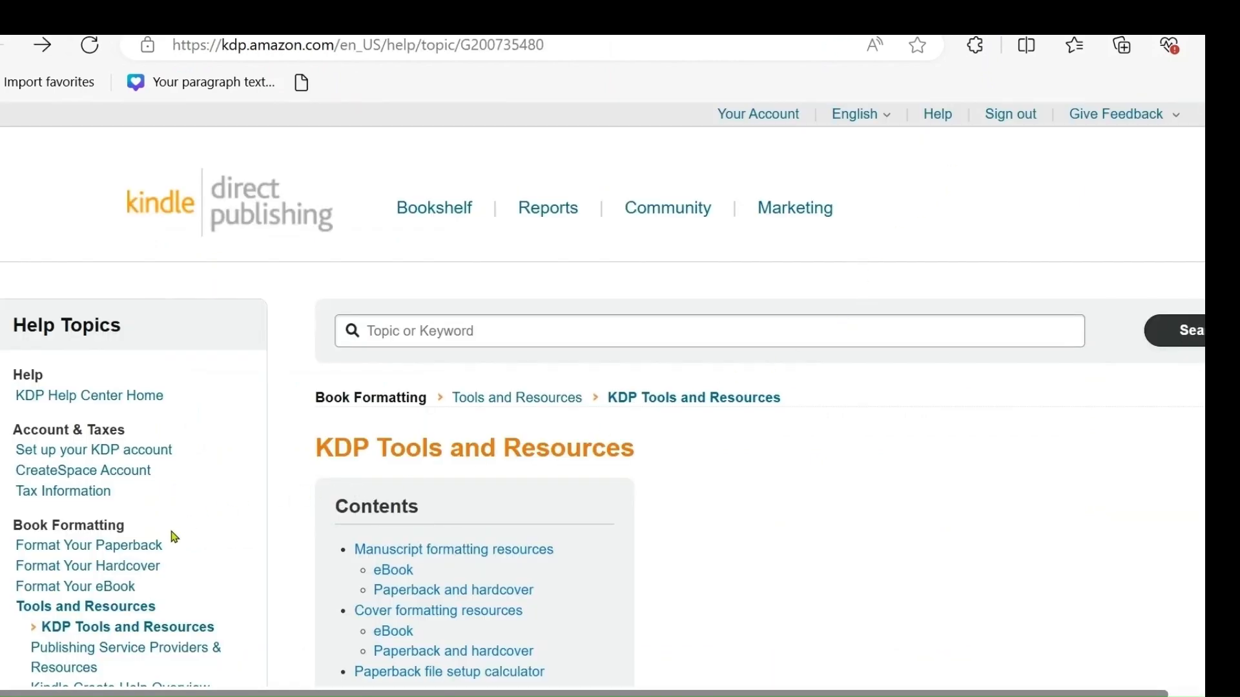
pyautogui.click(85, 554)
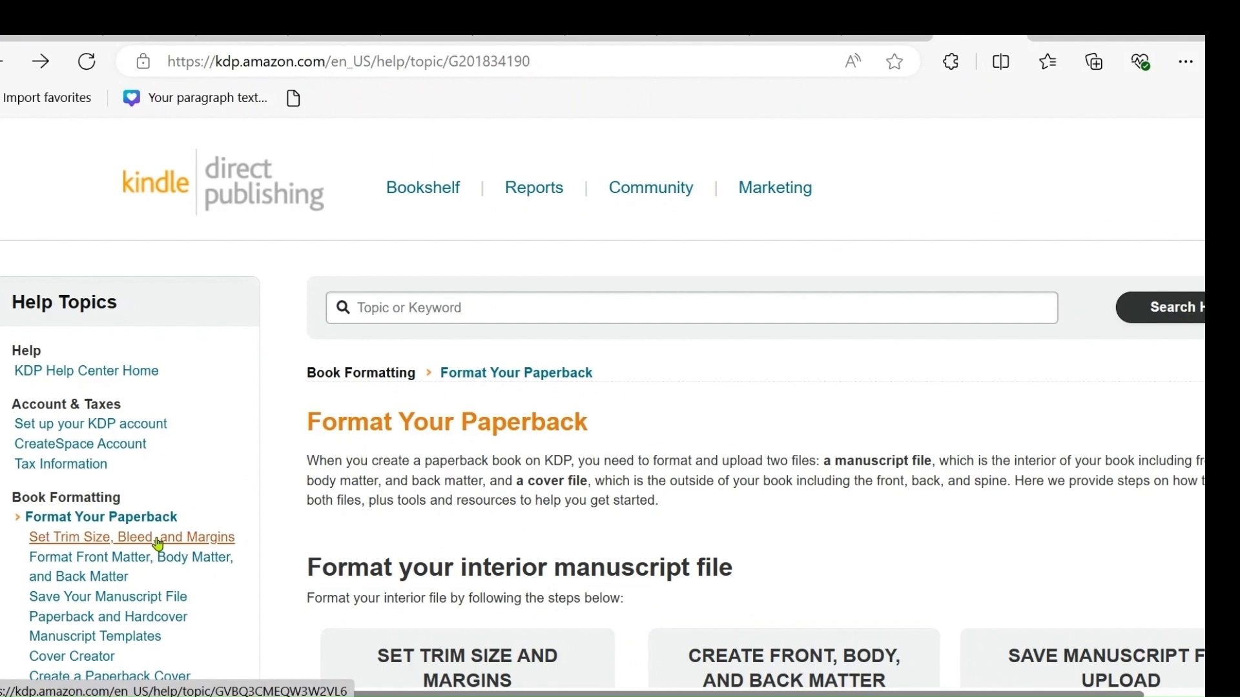
pyautogui.click(167, 545)
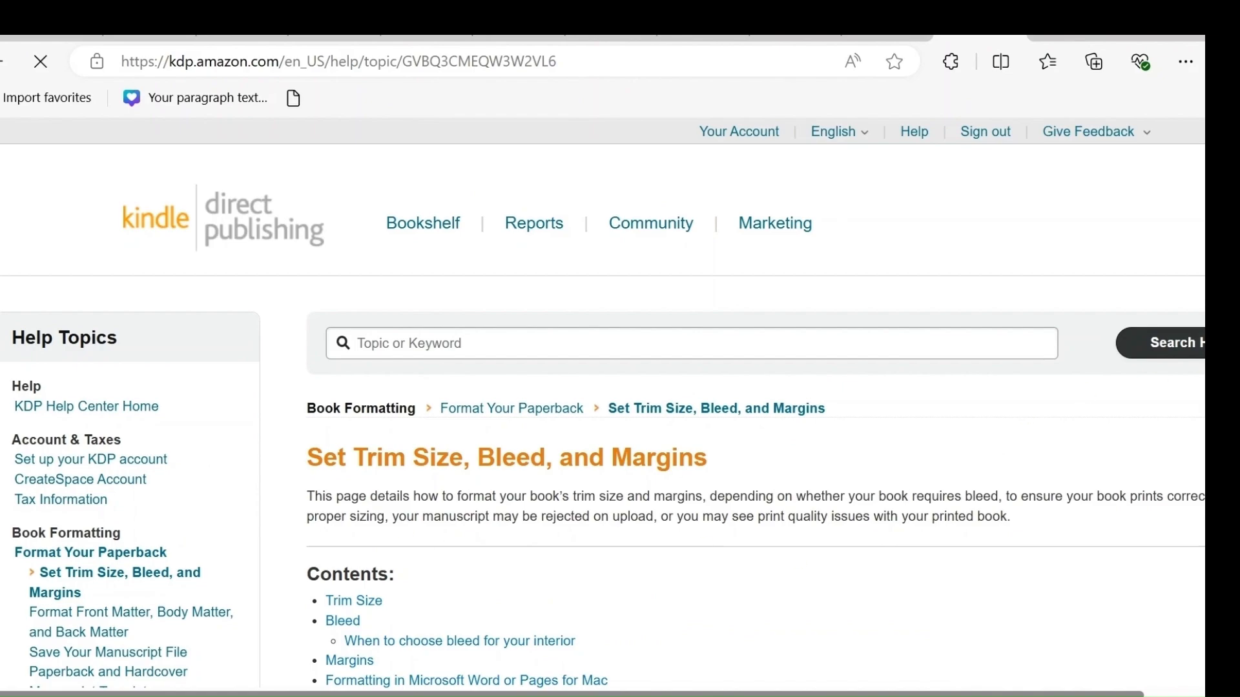
# Step: Read through the trim size and Bleed sections, highlighting the paragraph that defines bleed
pyautogui.scroll(-15, 755, 401)
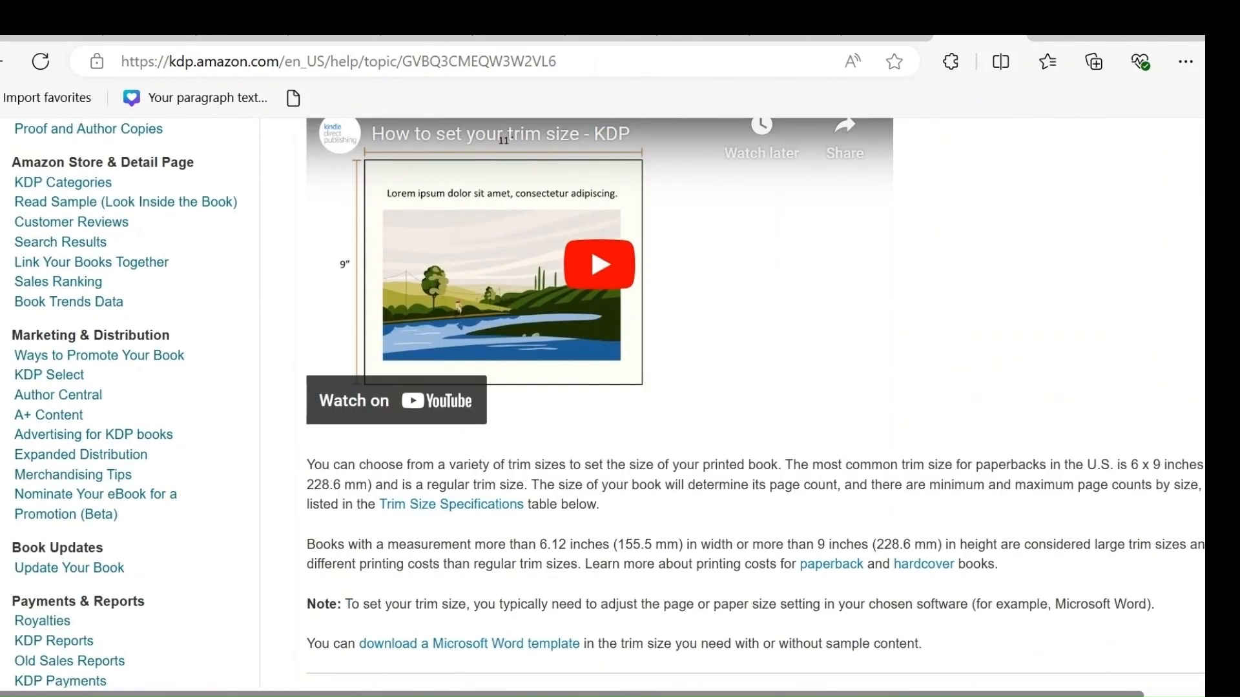
pyautogui.scroll(-8, 755, 401)
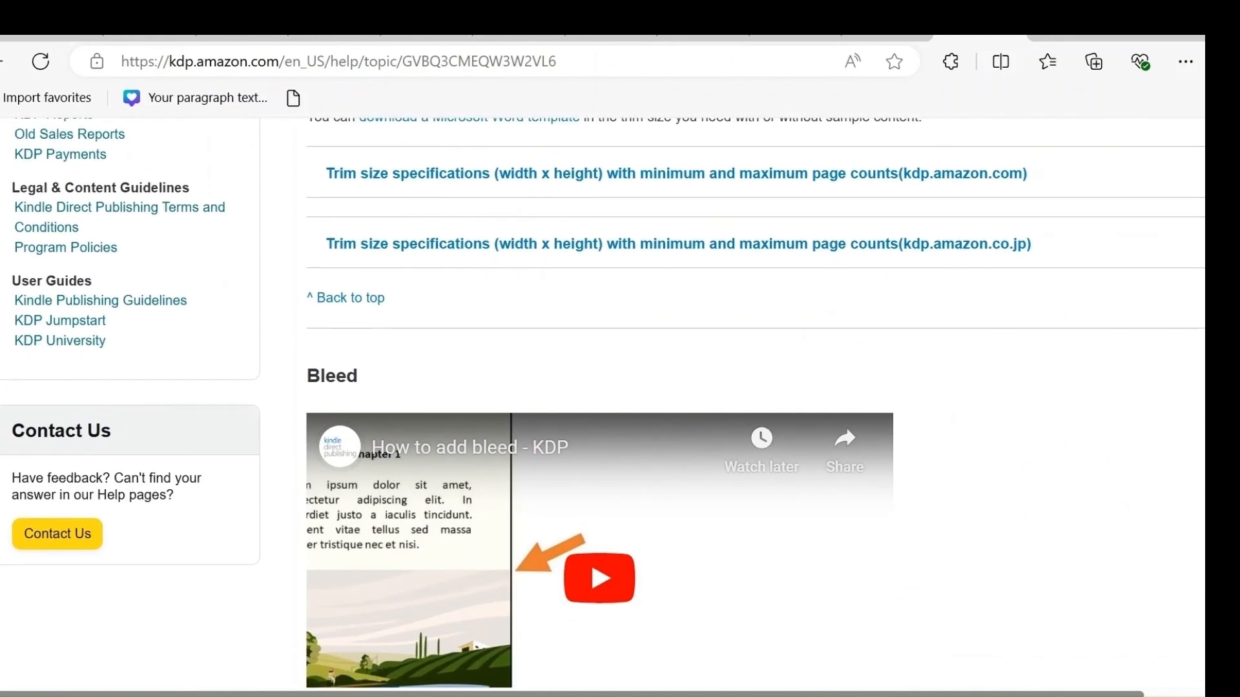
pyautogui.scroll(-5, 755, 400)
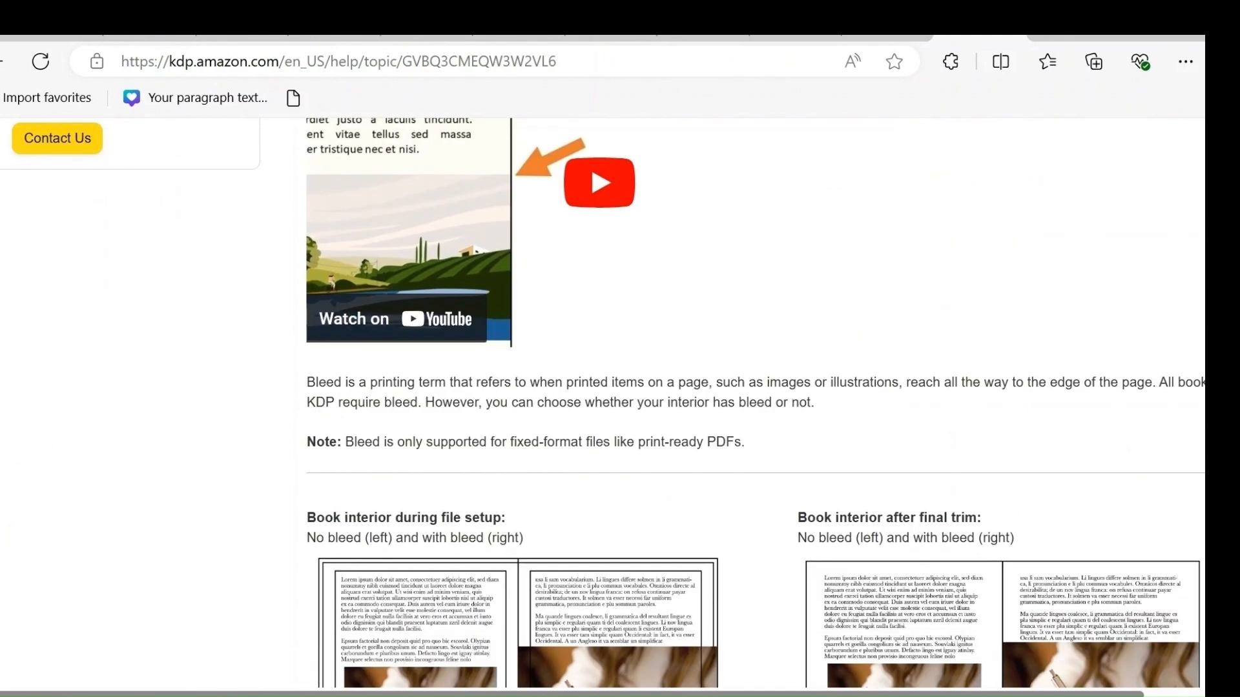
pyautogui.scroll(-1, 1008, 402)
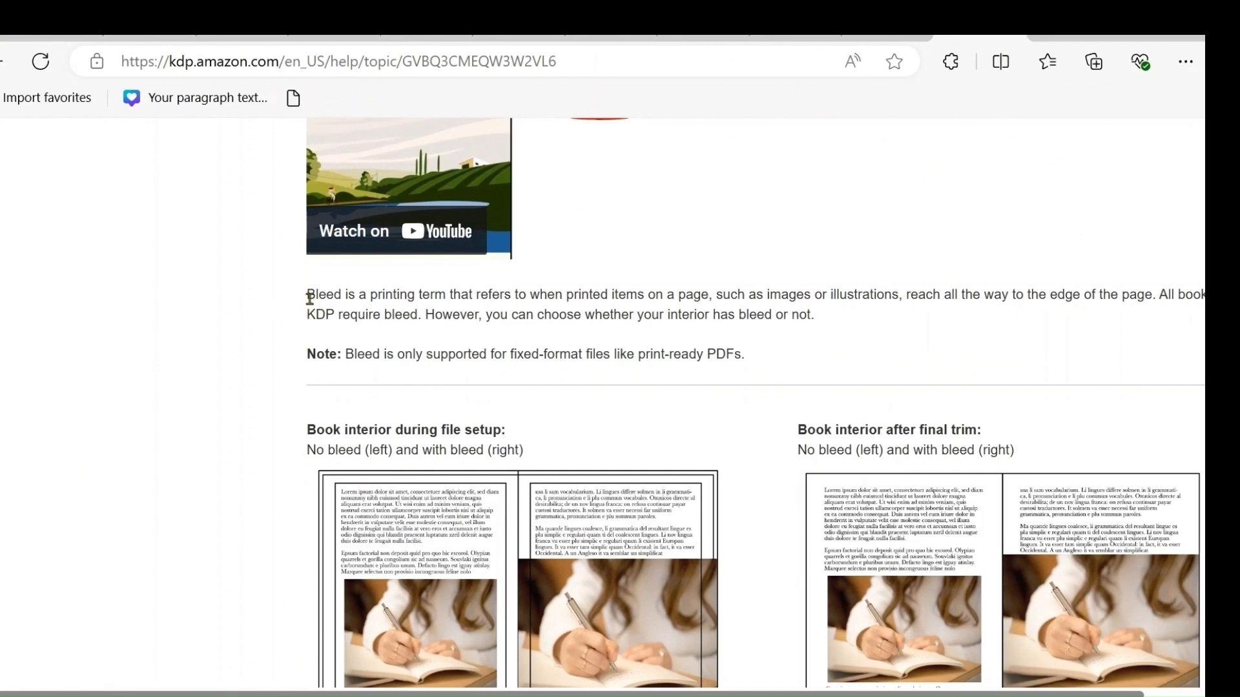
pyautogui.moveTo(309, 297); pyautogui.dragTo(1156, 316)
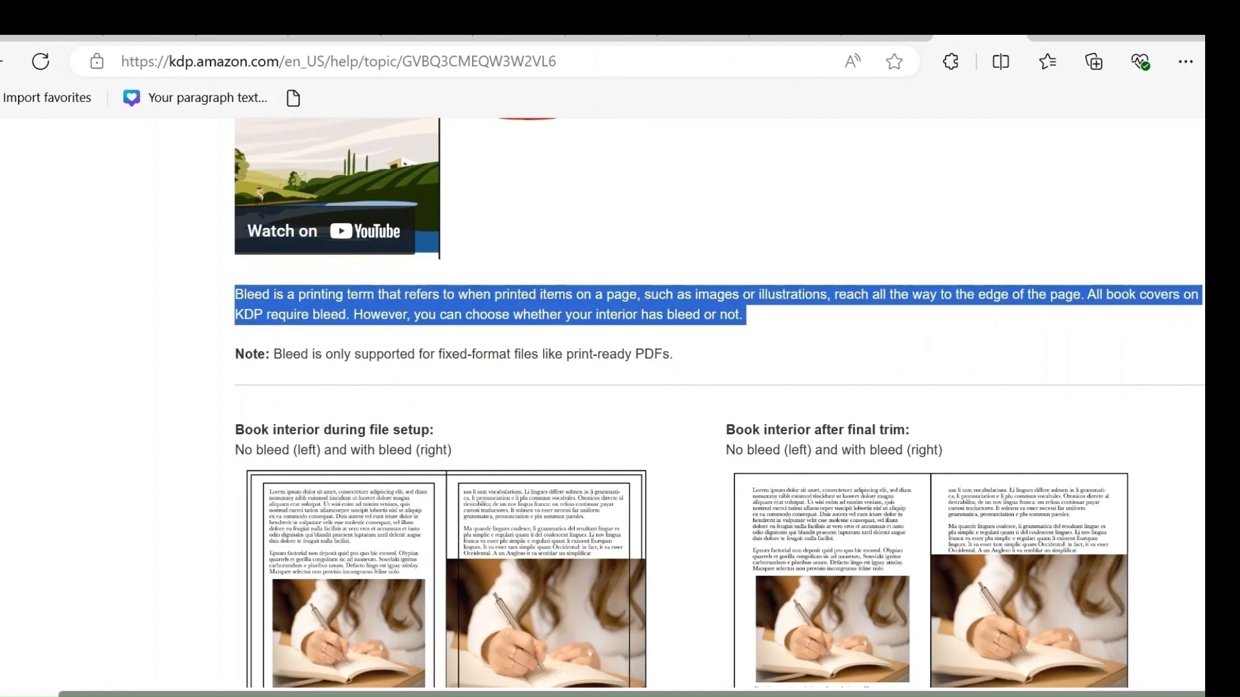
pyautogui.scroll(-6, 719, 403)
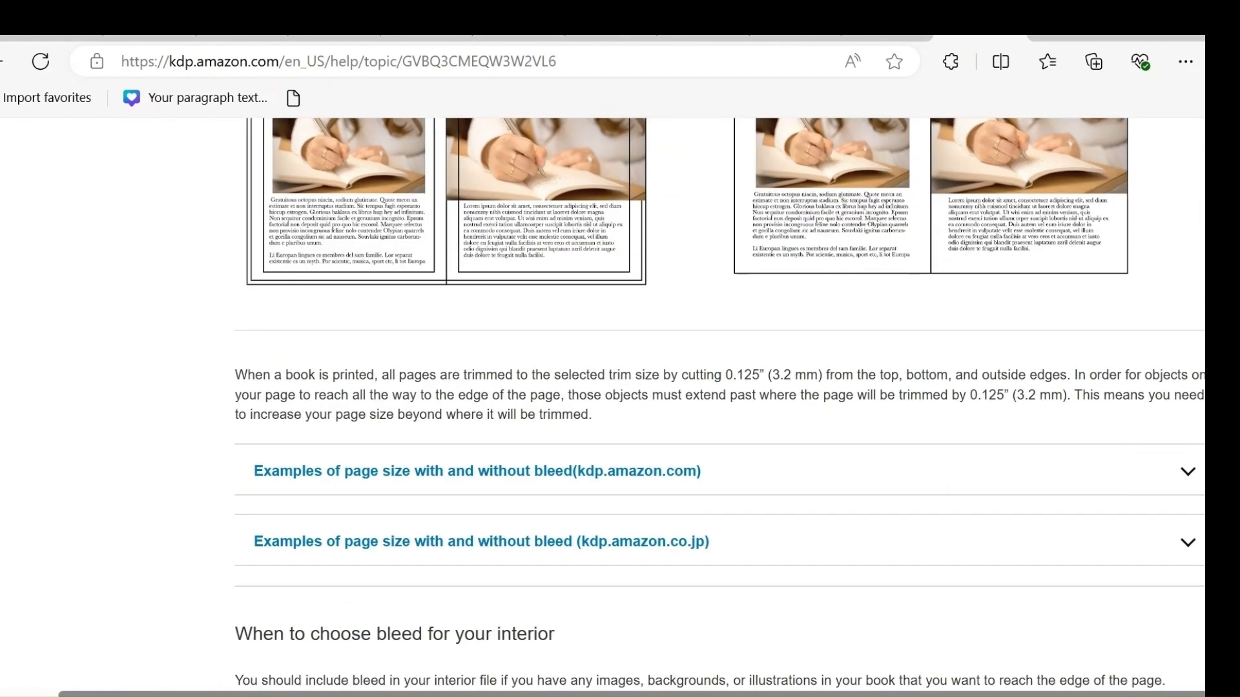
pyautogui.scroll(-1, 719, 403)
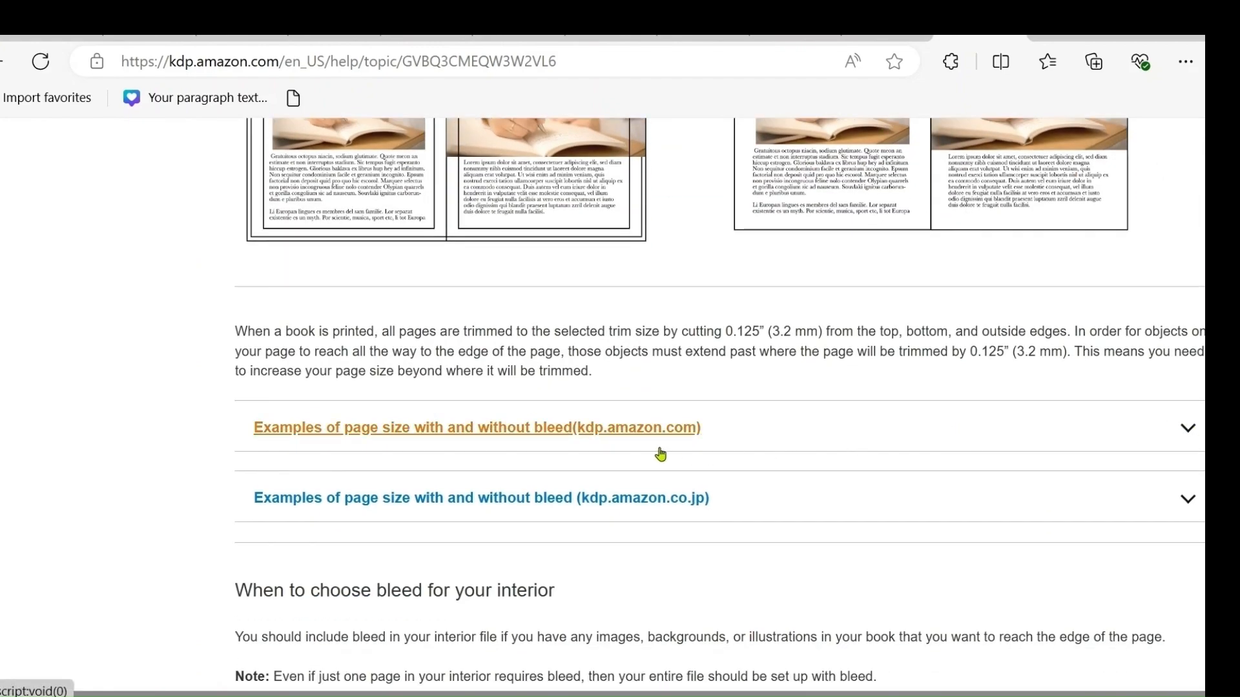
# Step: Expand the kdp.amazon.com examples of page size with and without bleed, compare the listed sizes, and return to Canva's custom size form
pyautogui.click(636, 430)
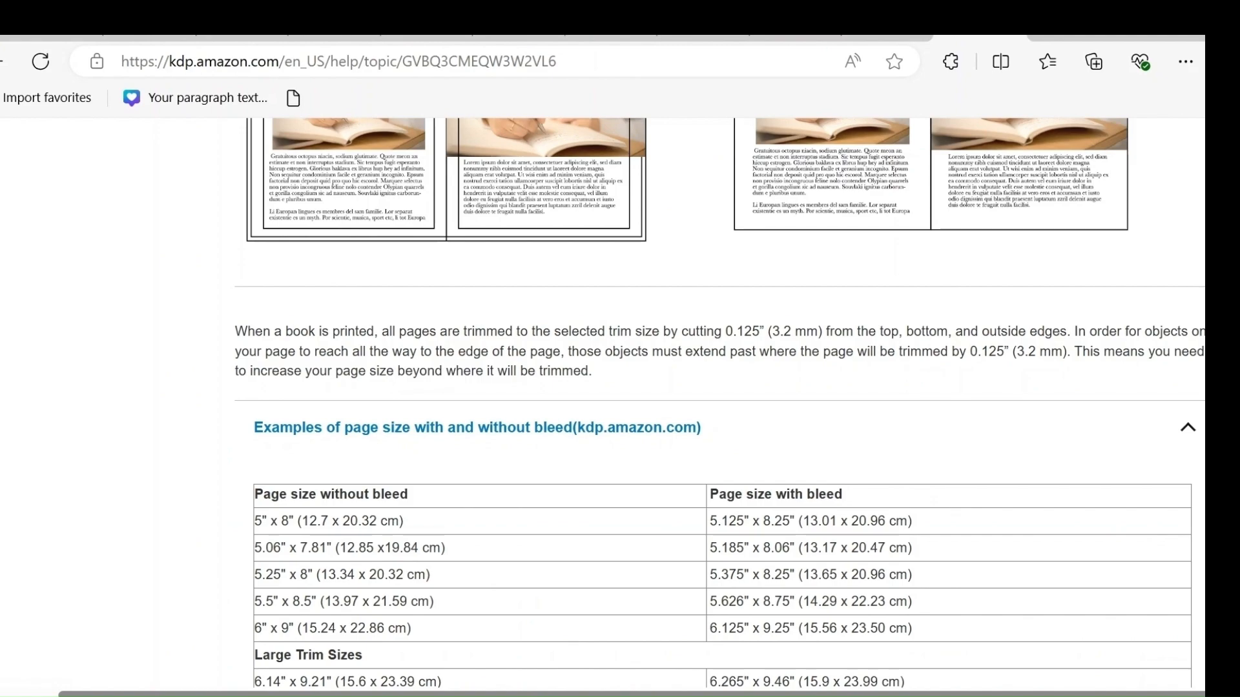
pyautogui.scroll(-15, 719, 401)
pyautogui.scroll(10, 720, 403)
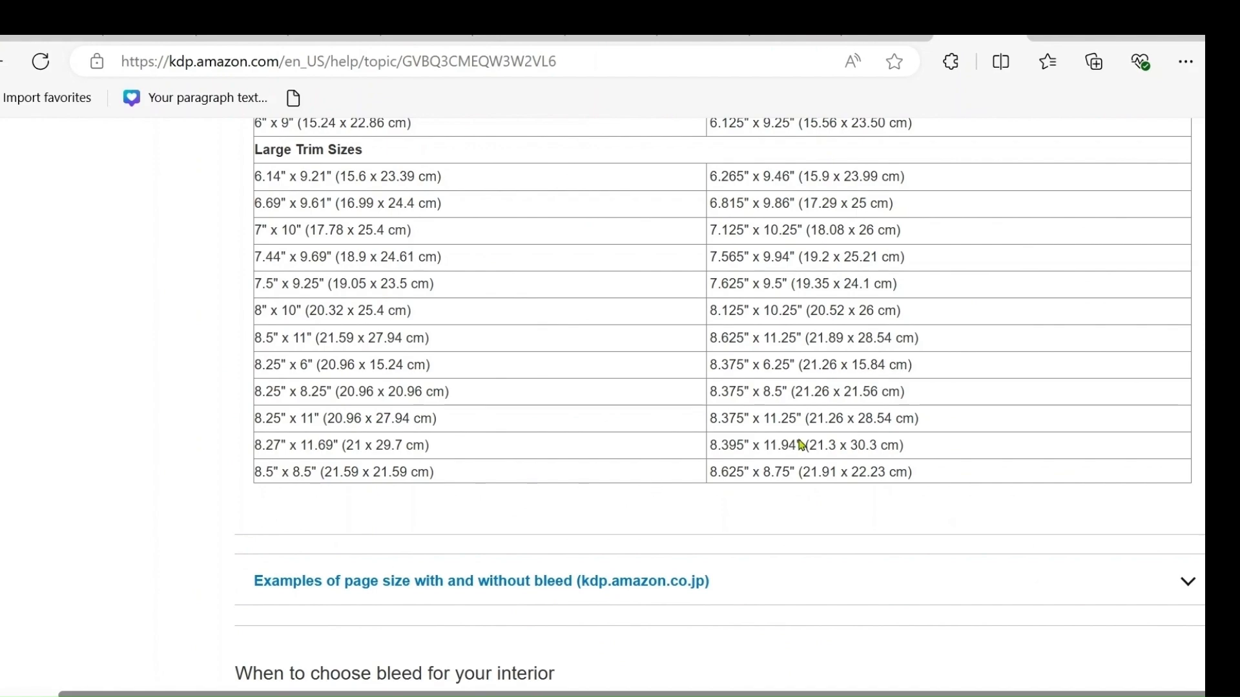
pyautogui.scroll(8, 719, 403)
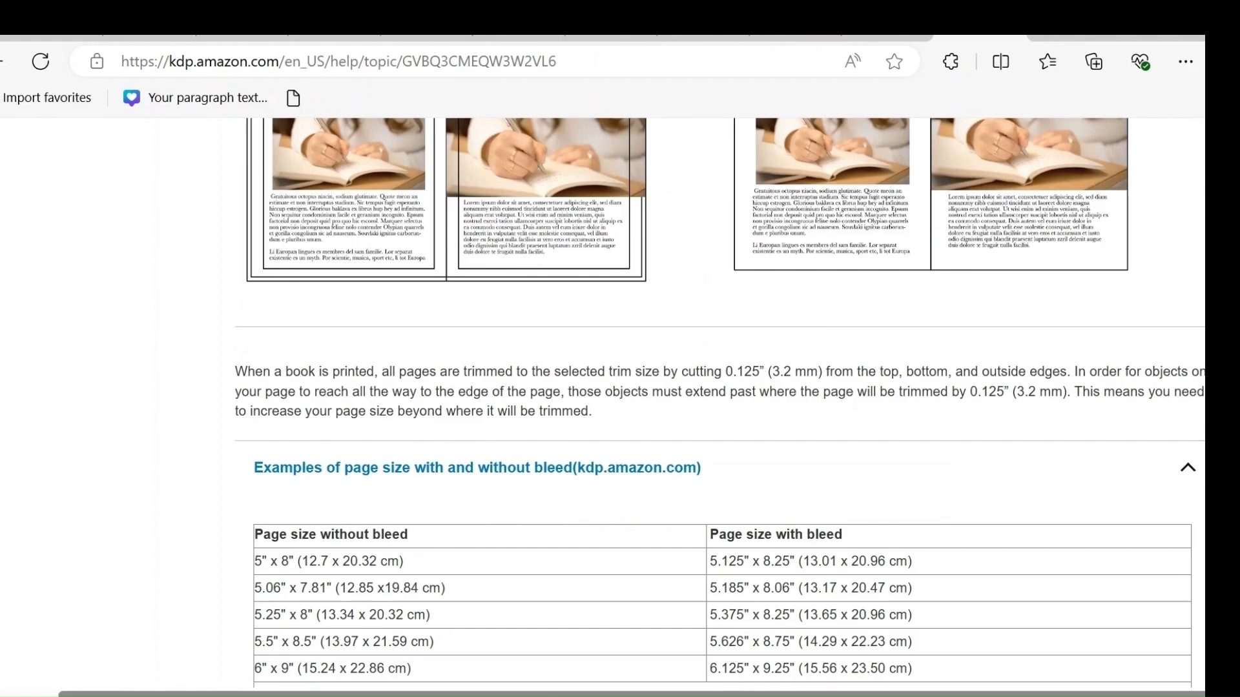
pyautogui.scroll(-3, 719, 403)
pyautogui.scroll(-4, 830, 566)
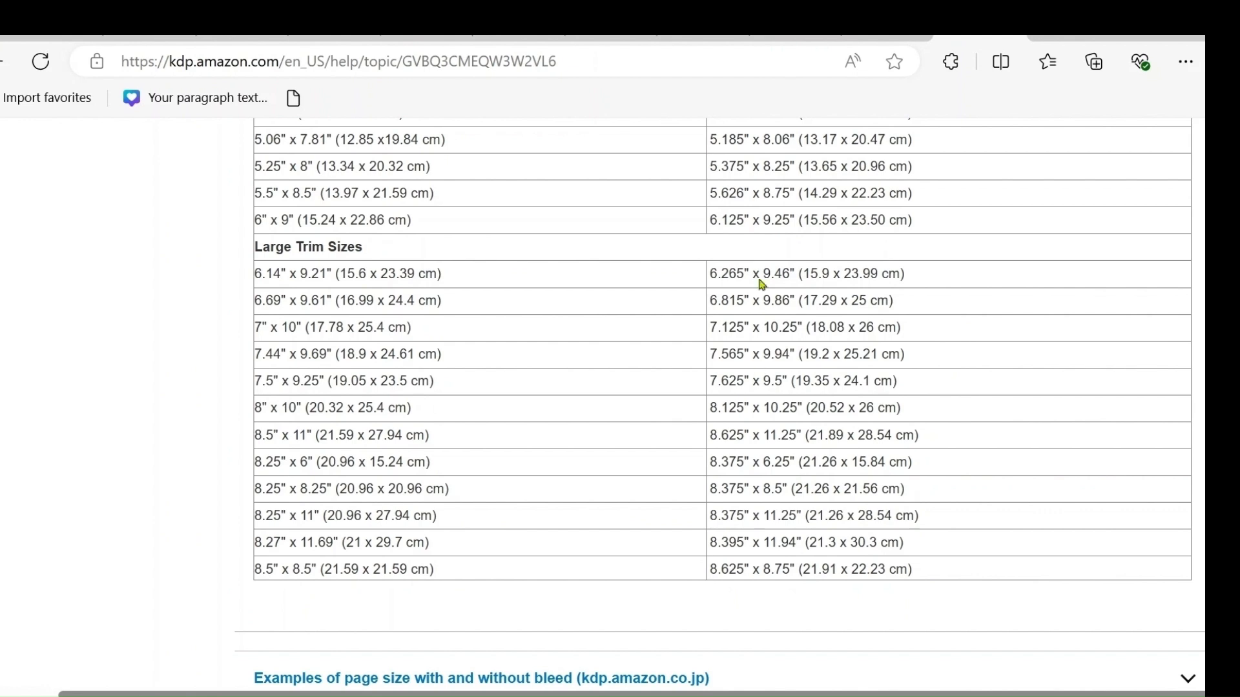
pyautogui.click(795, 40)
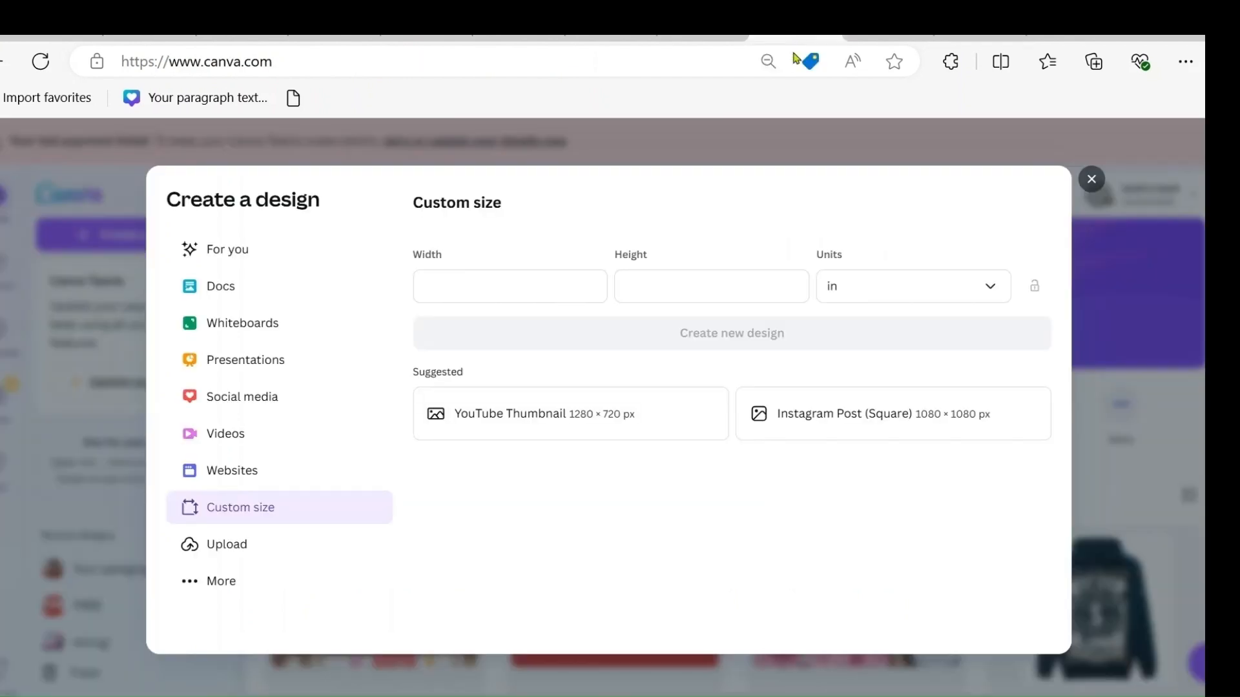
# Step: Set the custom size to 8.625 in wide by 8.75 in high and create the new design
pyautogui.click(499, 285)
pyautogui.write('8.')
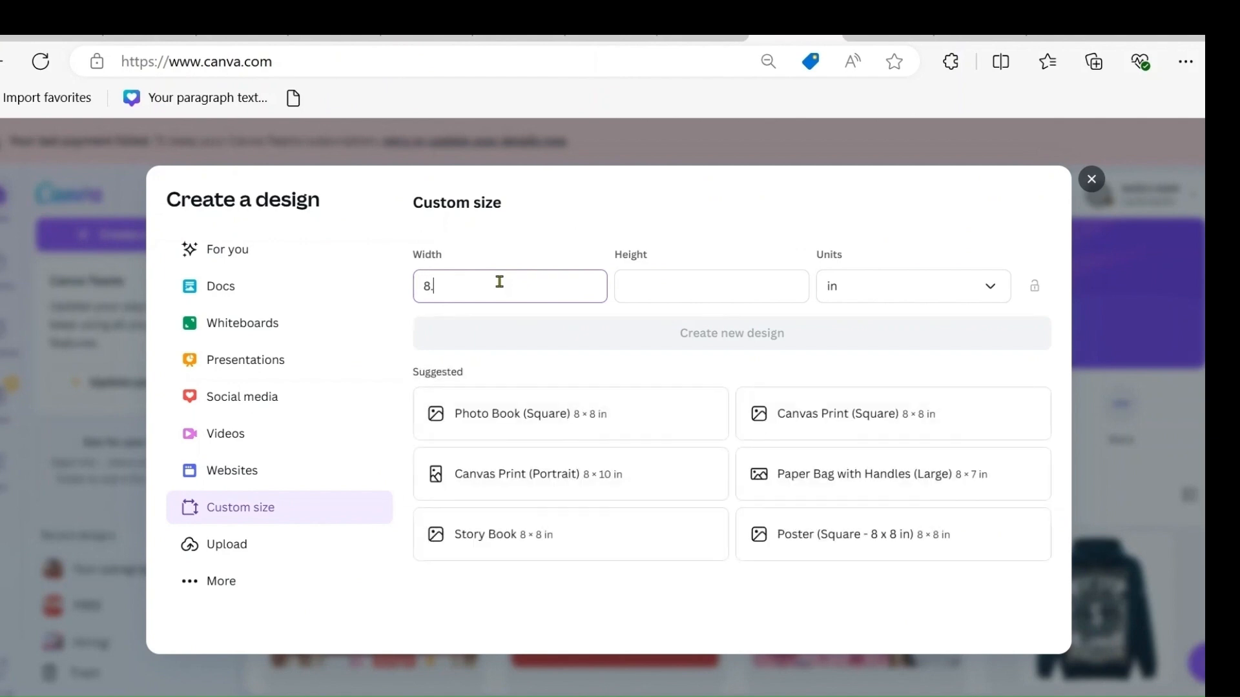
pyautogui.write('625')
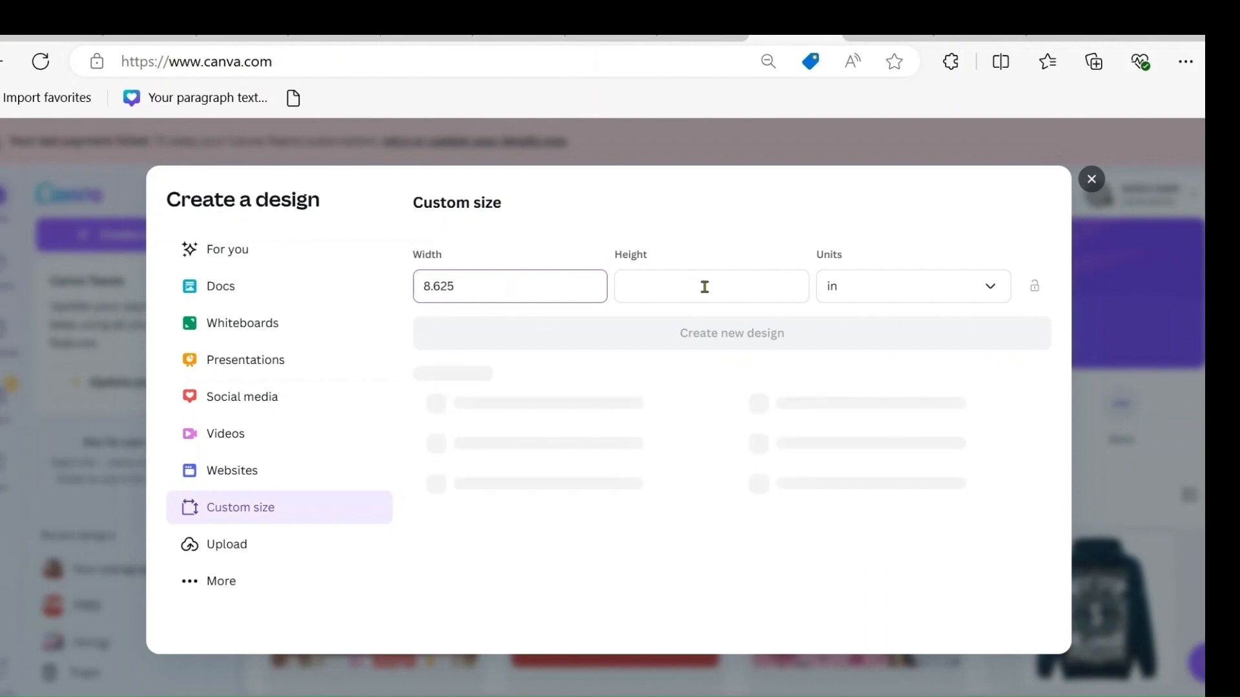
pyautogui.click(704, 285)
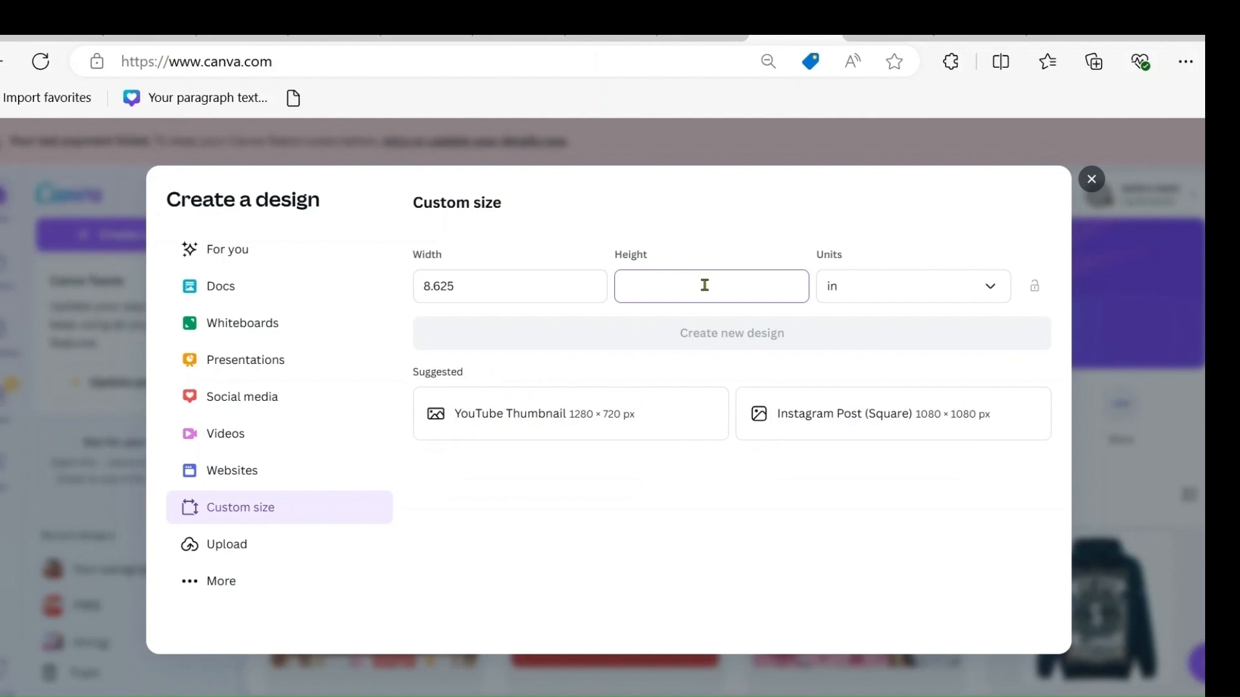
pyautogui.write('8')
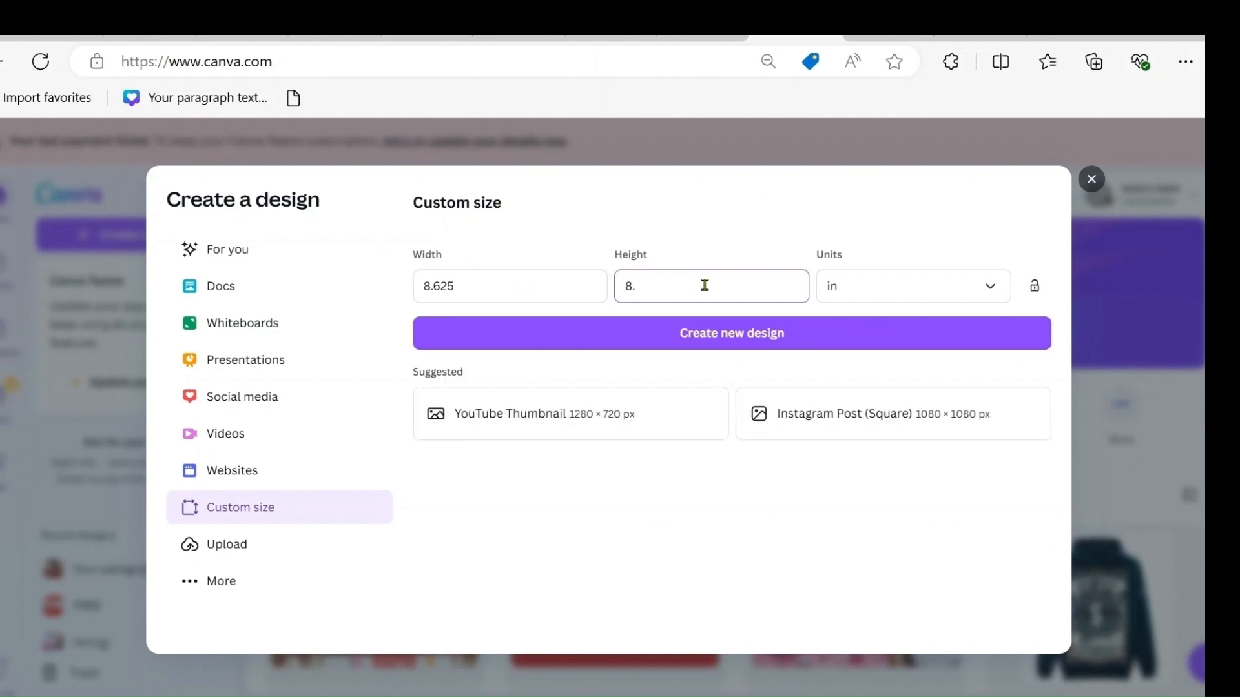
pyautogui.write('.75')
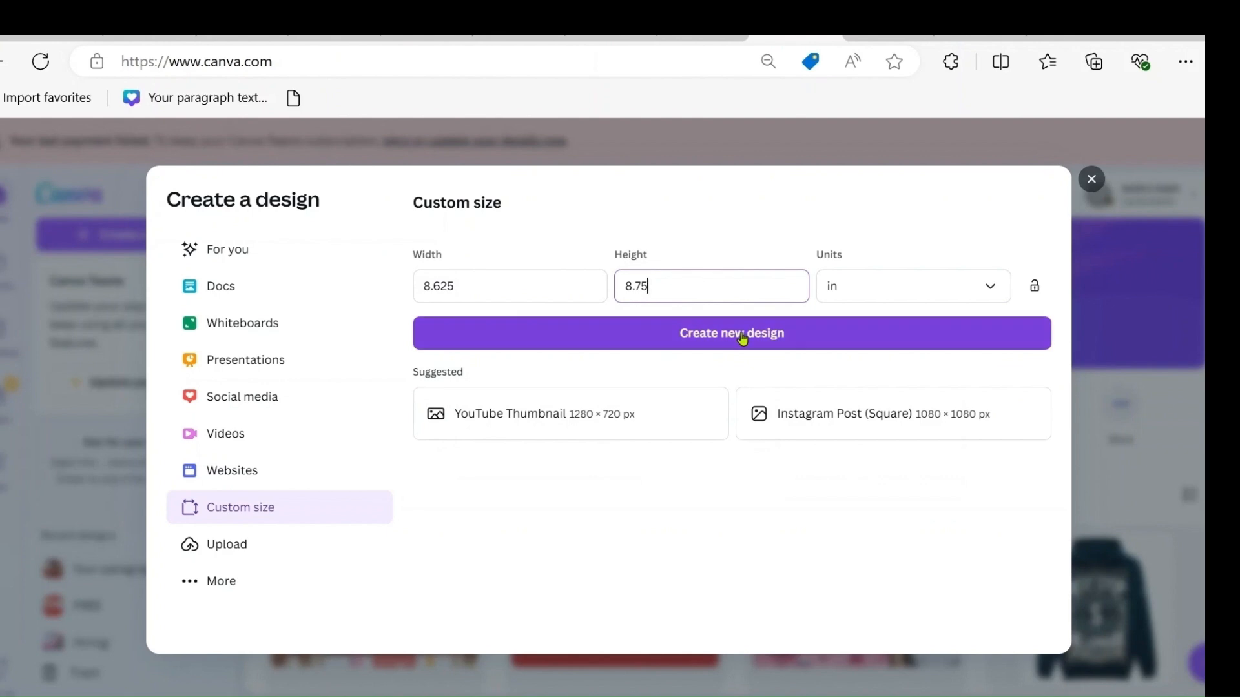
pyautogui.click(743, 337)
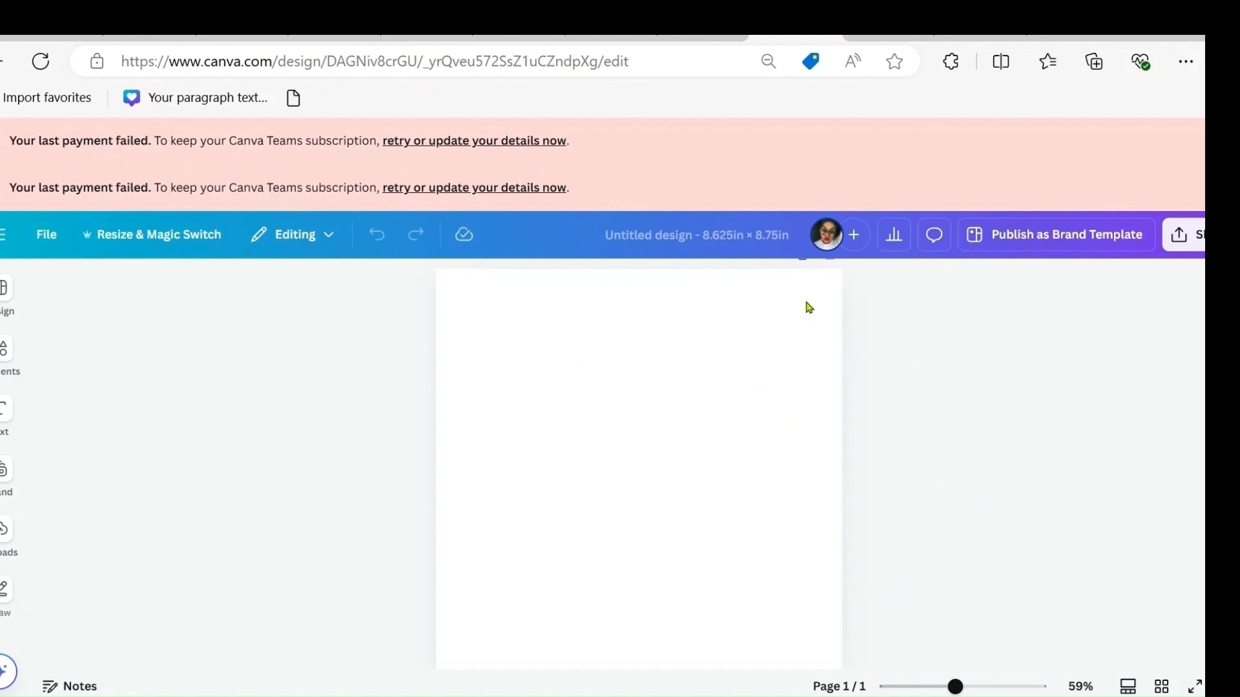
# Step: Switch to the KDP help page and examine the Margins section and its minimum margin sizes by page count
pyautogui.click(959, 20)
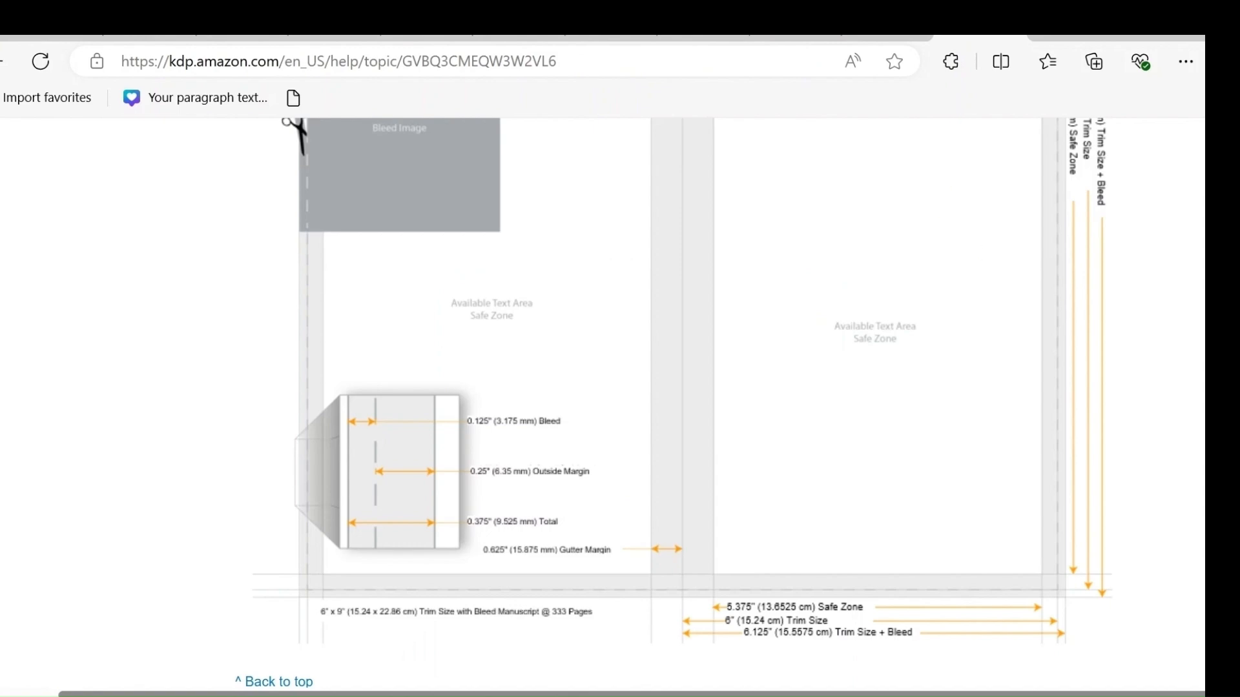
pyautogui.scroll(-10, 719, 403)
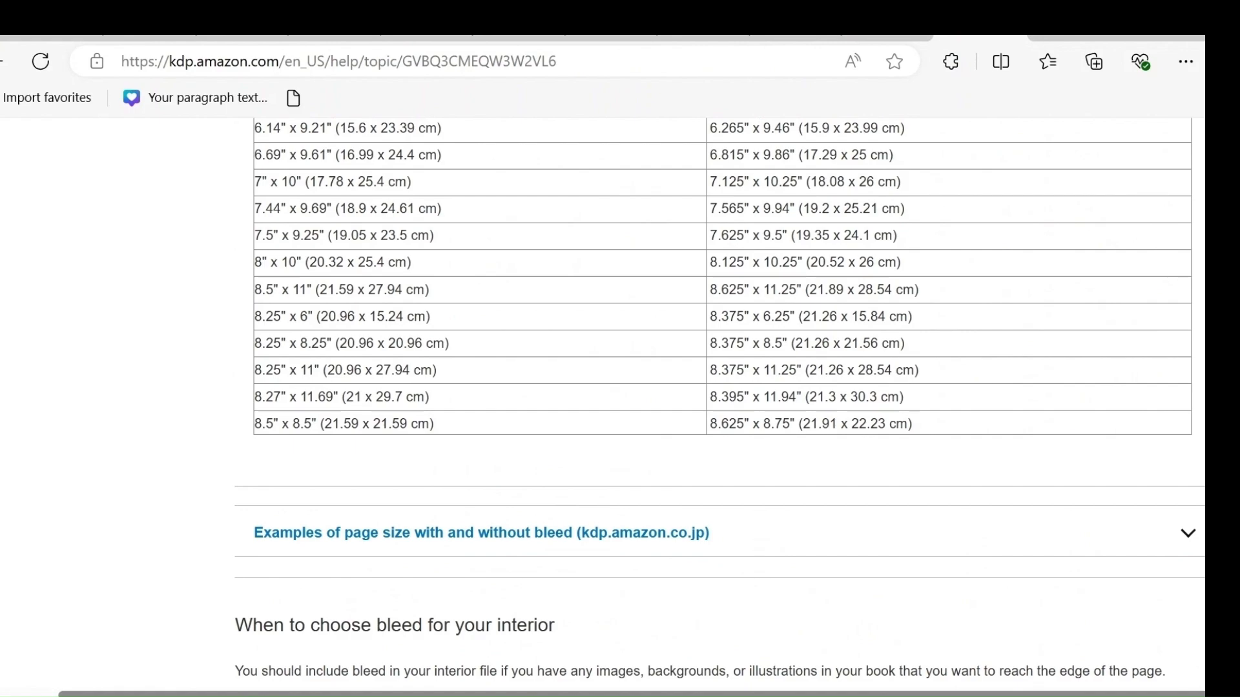
pyautogui.scroll(5, 719, 403)
pyautogui.scroll(-12, 720, 403)
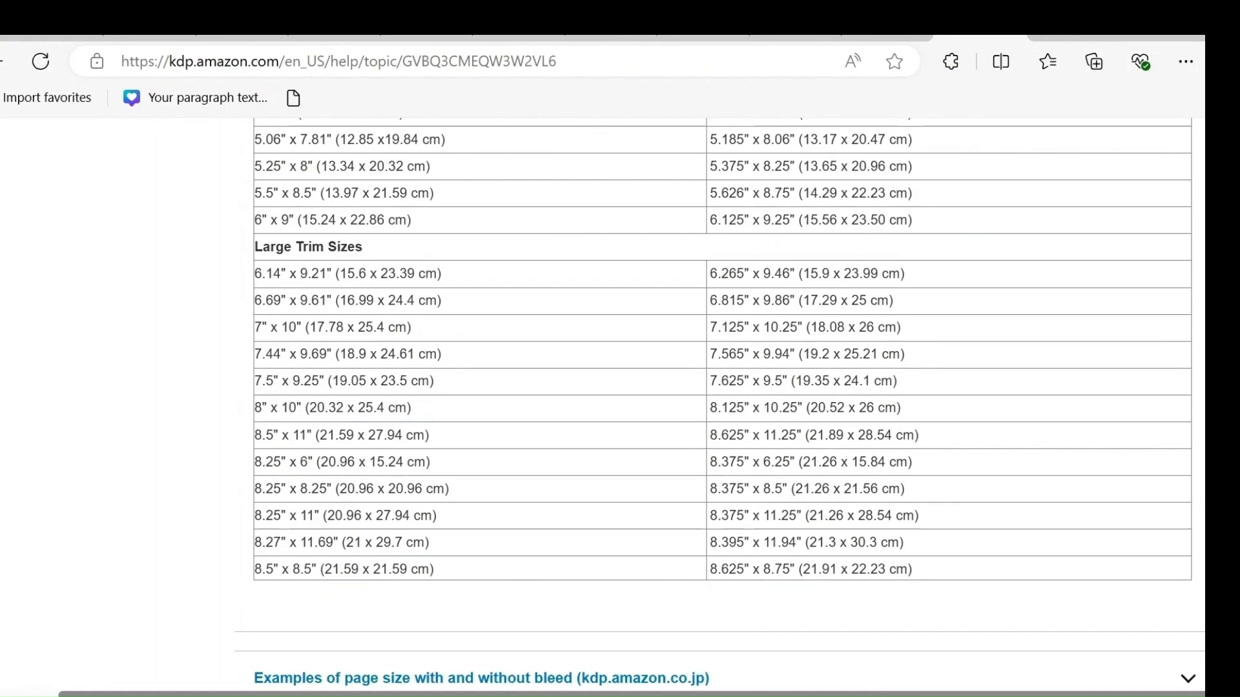
pyautogui.scroll(-15, 719, 403)
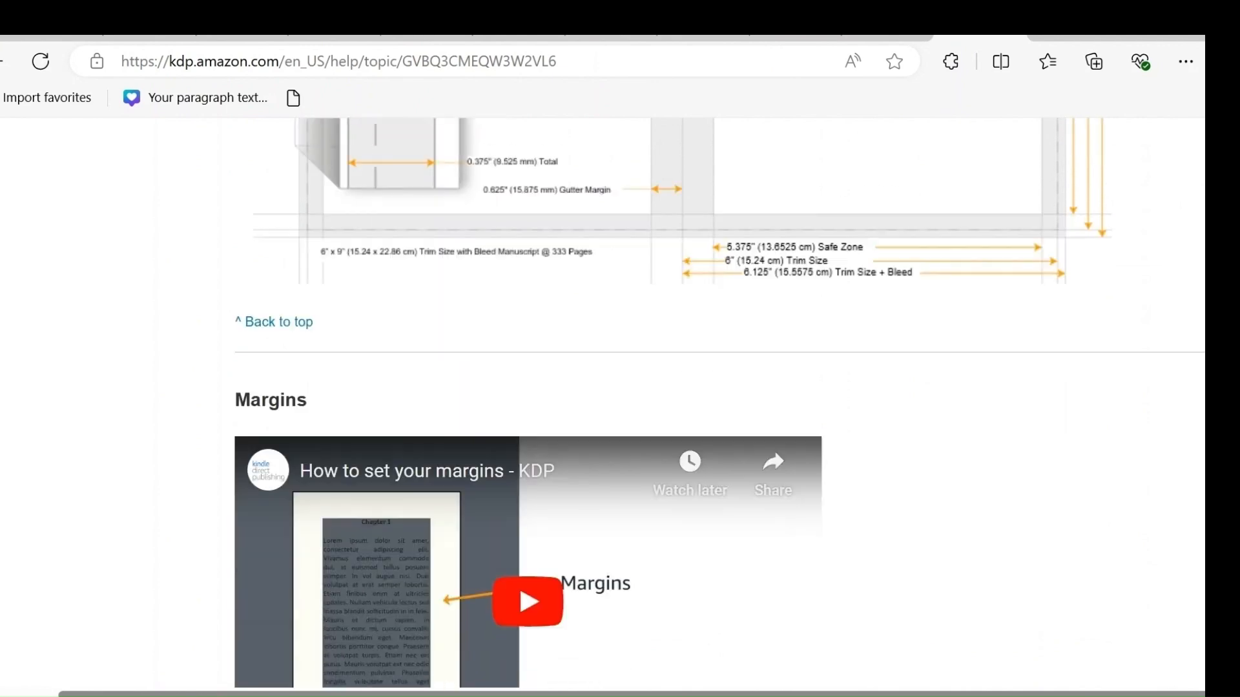
pyautogui.scroll(-8, 719, 403)
pyautogui.scroll(12, 719, 403)
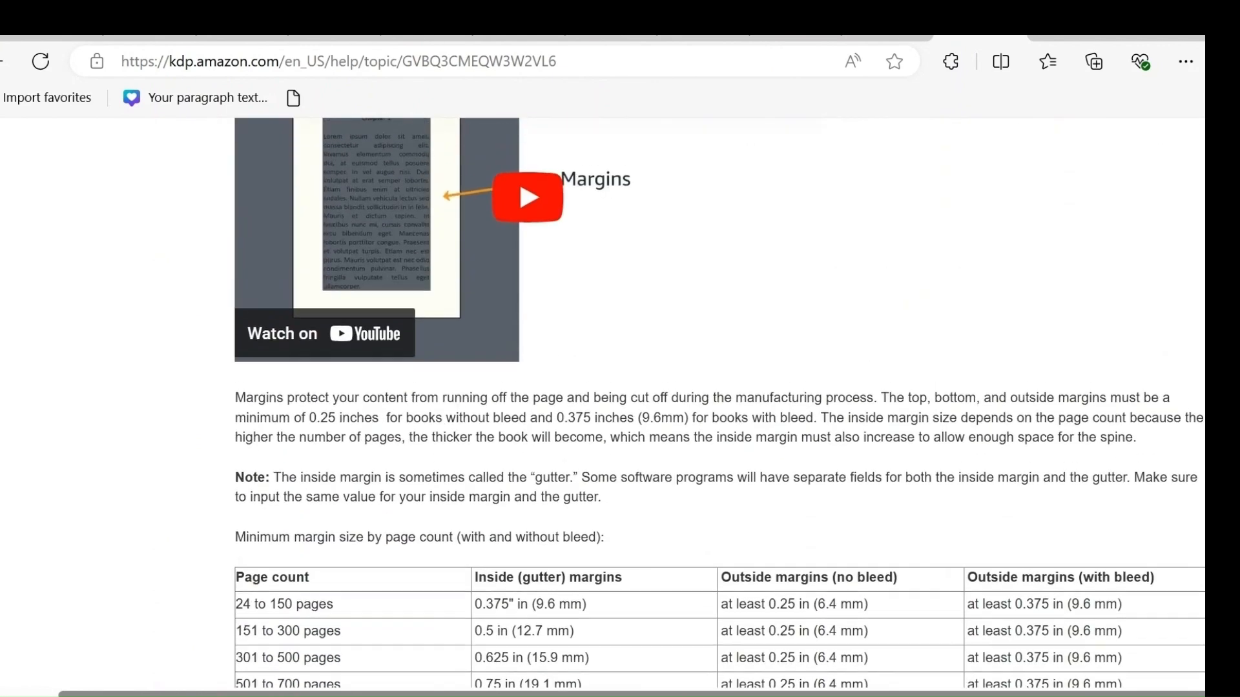
pyautogui.scroll(-5, 719, 403)
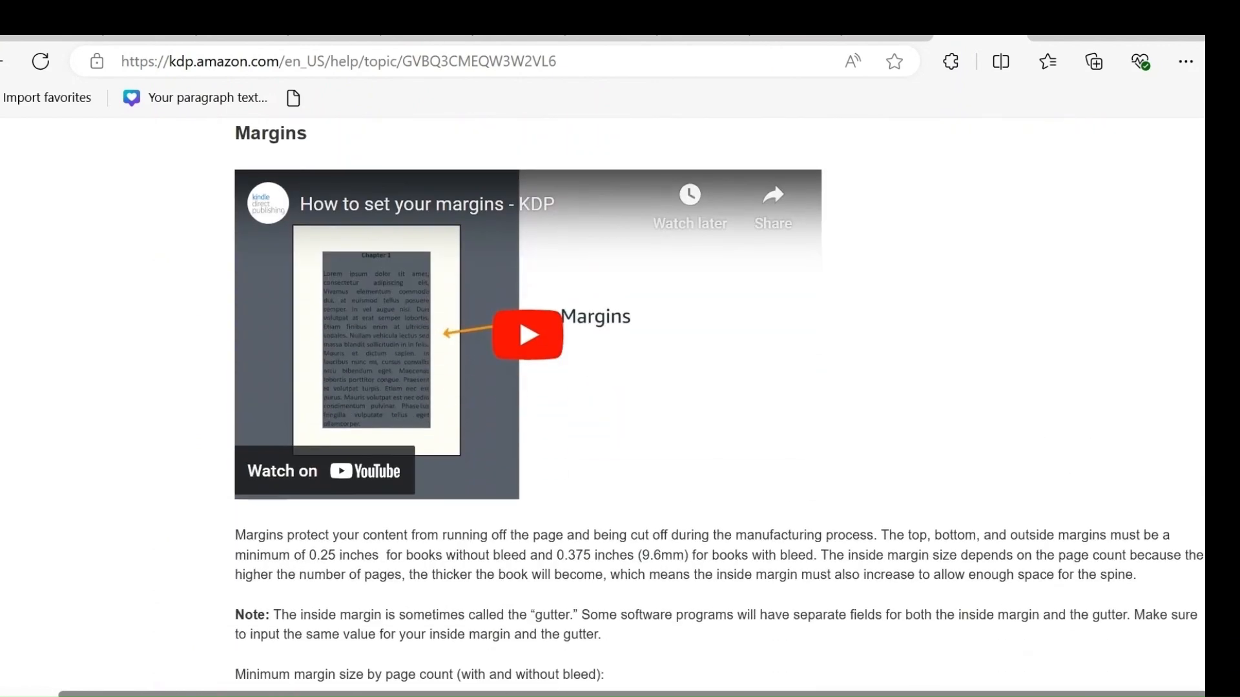
pyautogui.scroll(-6, 879, 667)
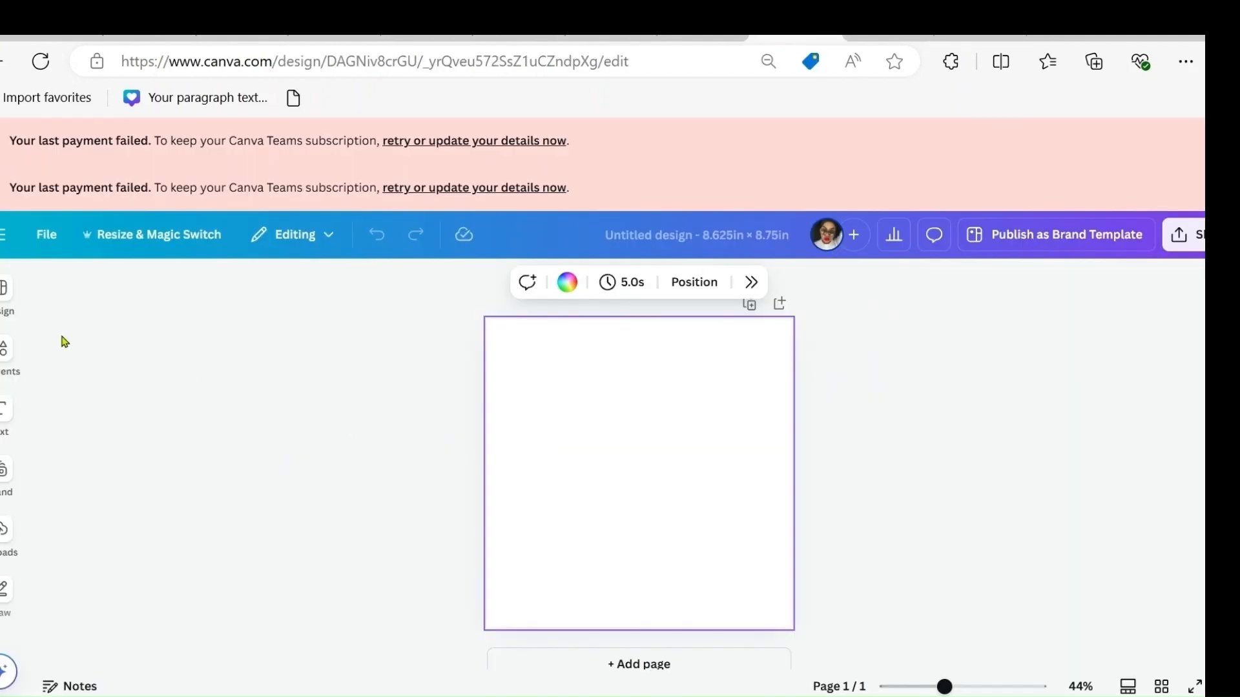
# Step: Return to the blank Canva design and show its rulers and guides
pyautogui.click(51, 246)
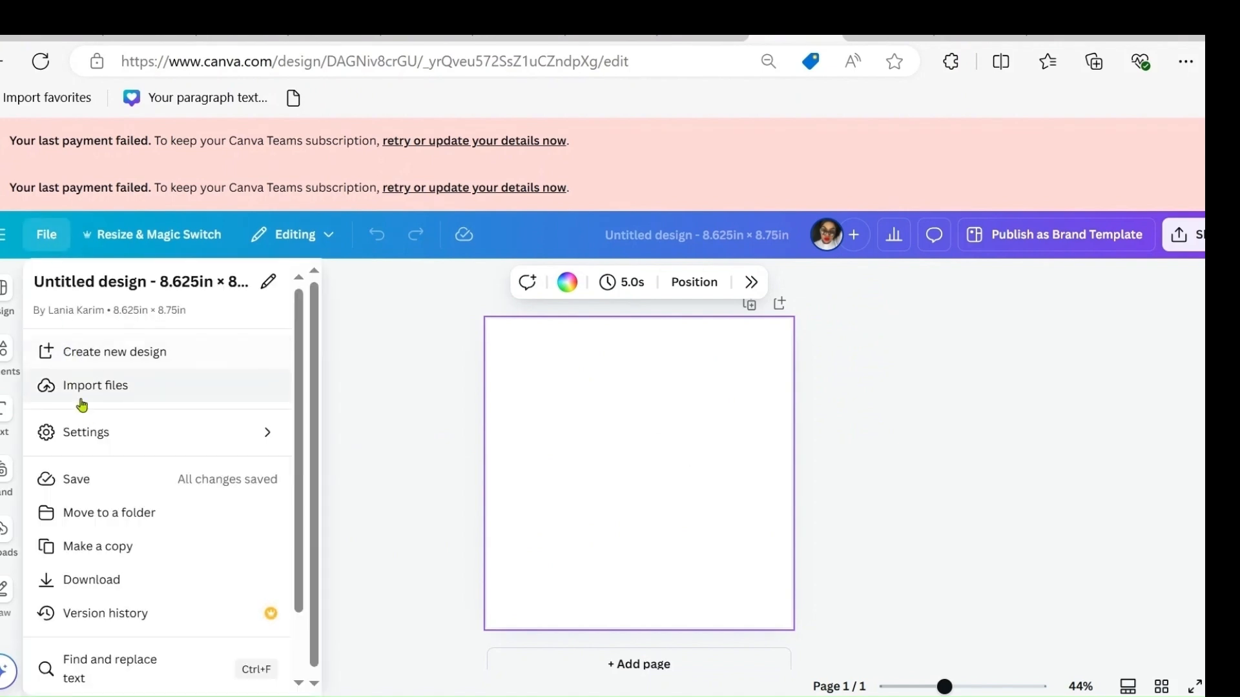
pyautogui.click(95, 439)
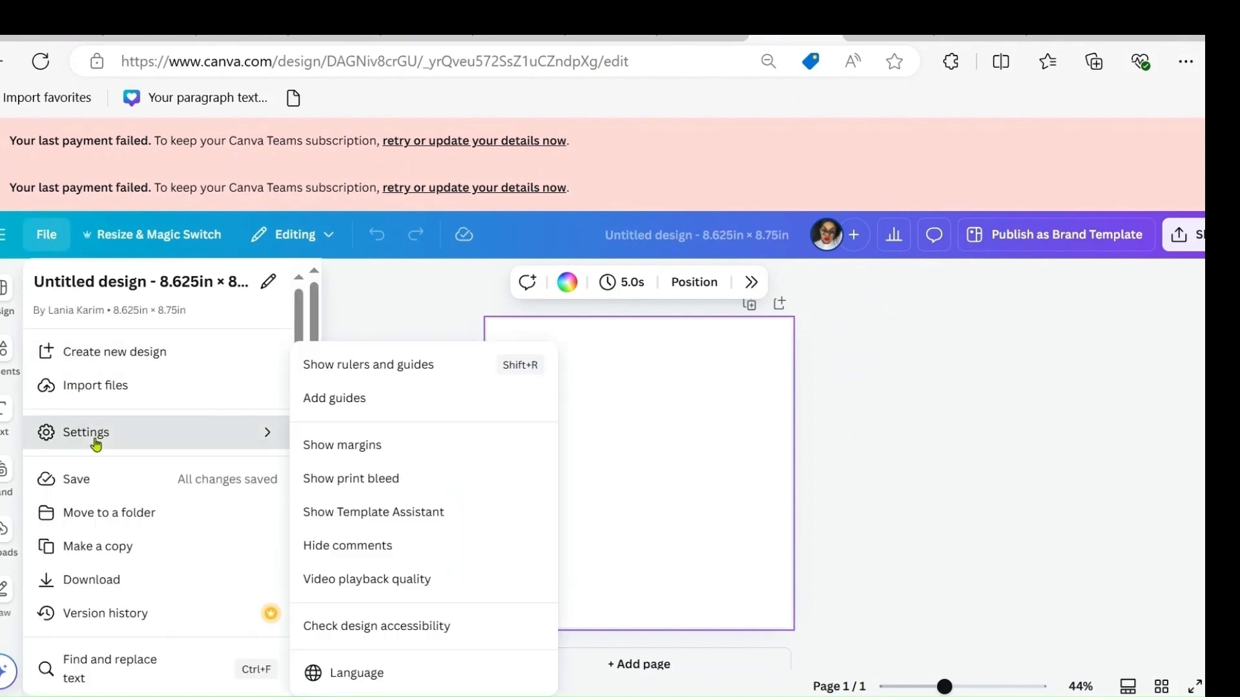
pyautogui.click(339, 370)
pyautogui.click(13, 352)
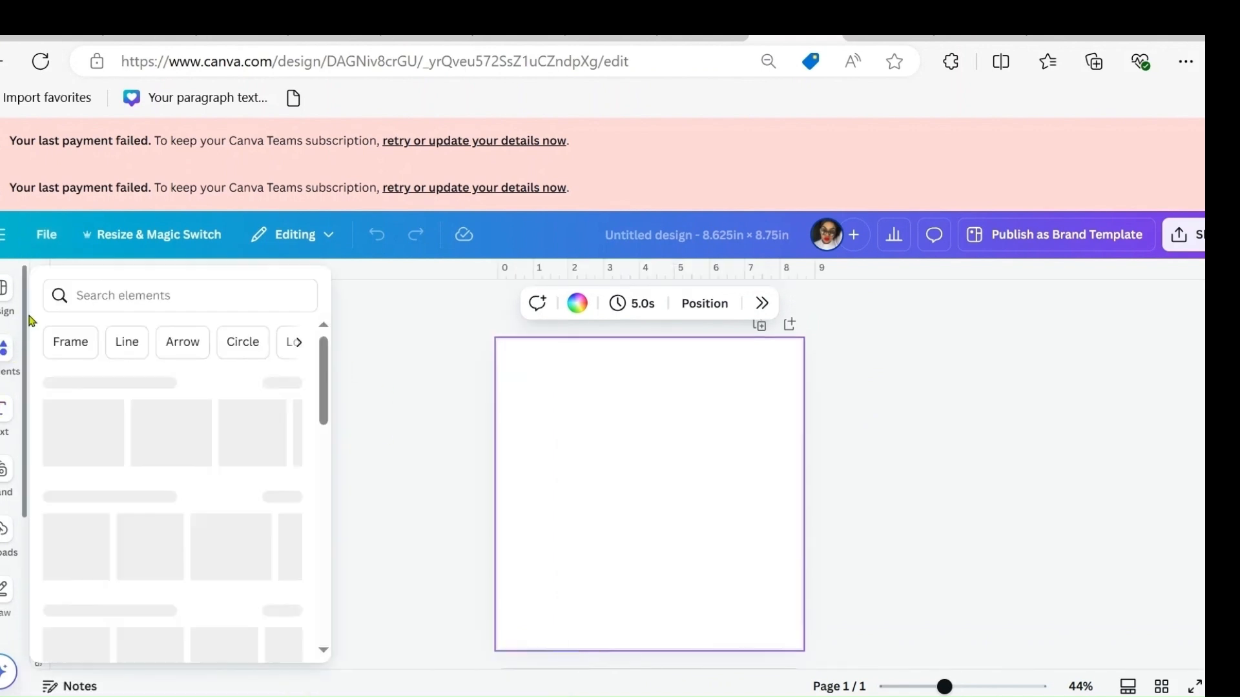
pyautogui.click(390, 432)
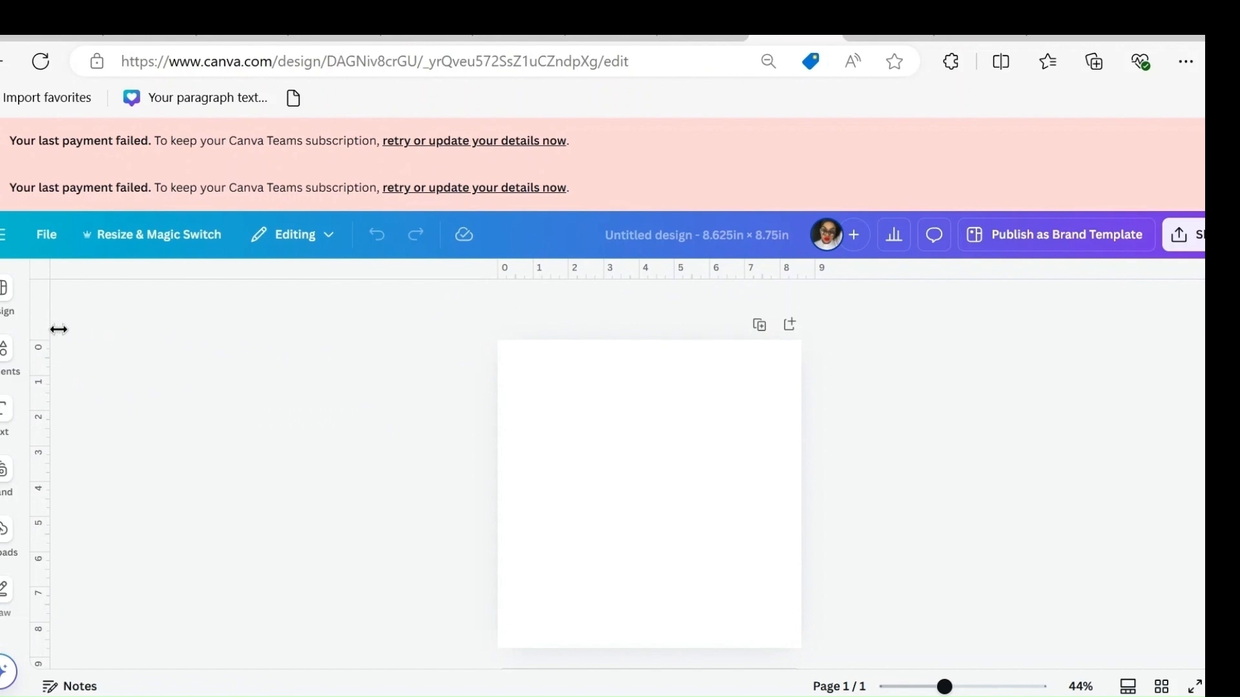
# Step: Place a vertical guide about 0.374 in from the page's left edge and a horizontal guide just below its top edge
pyautogui.moveTo(58, 330); pyautogui.dragTo(511, 320)
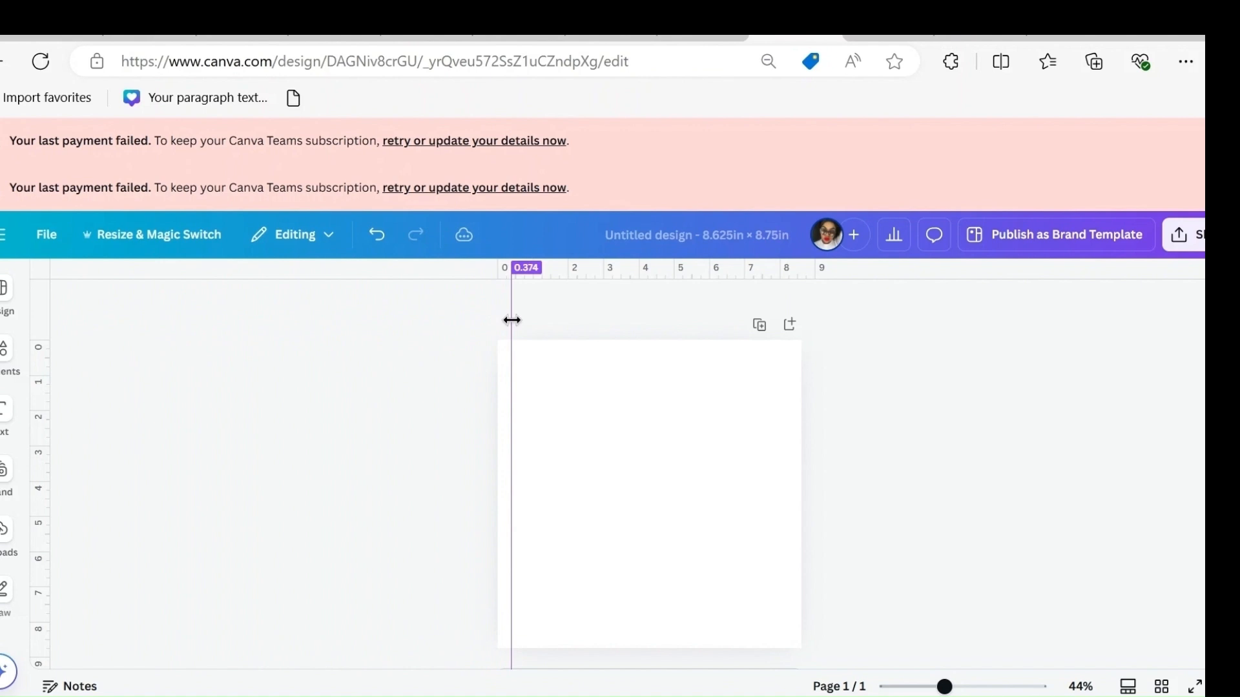
pyautogui.moveTo(512, 320); pyautogui.dragTo(511, 321)
pyautogui.moveTo(511, 322); pyautogui.dragTo(511, 323)
pyautogui.moveTo(558, 277); pyautogui.dragTo(568, 352)
pyautogui.scroll(-2, 649, 419)
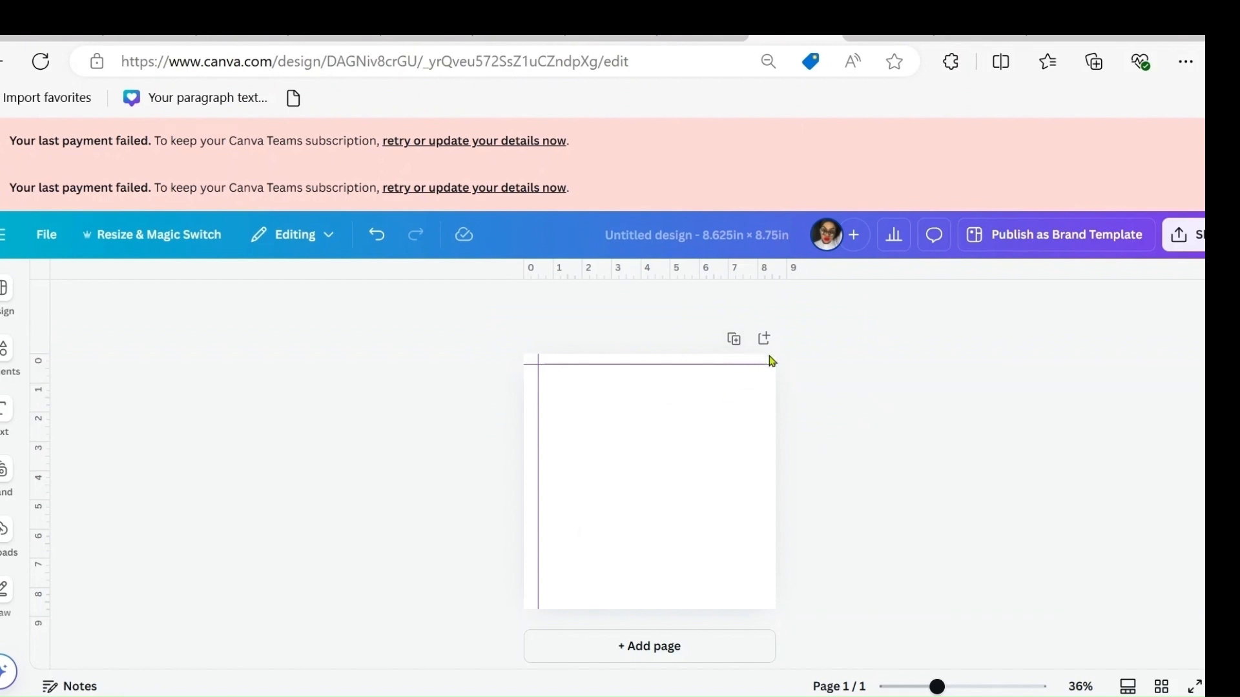
# Step: Search the elements for shapes, add the plain square to the page, and shrink it to a small margin-sized square
pyautogui.click(4, 352)
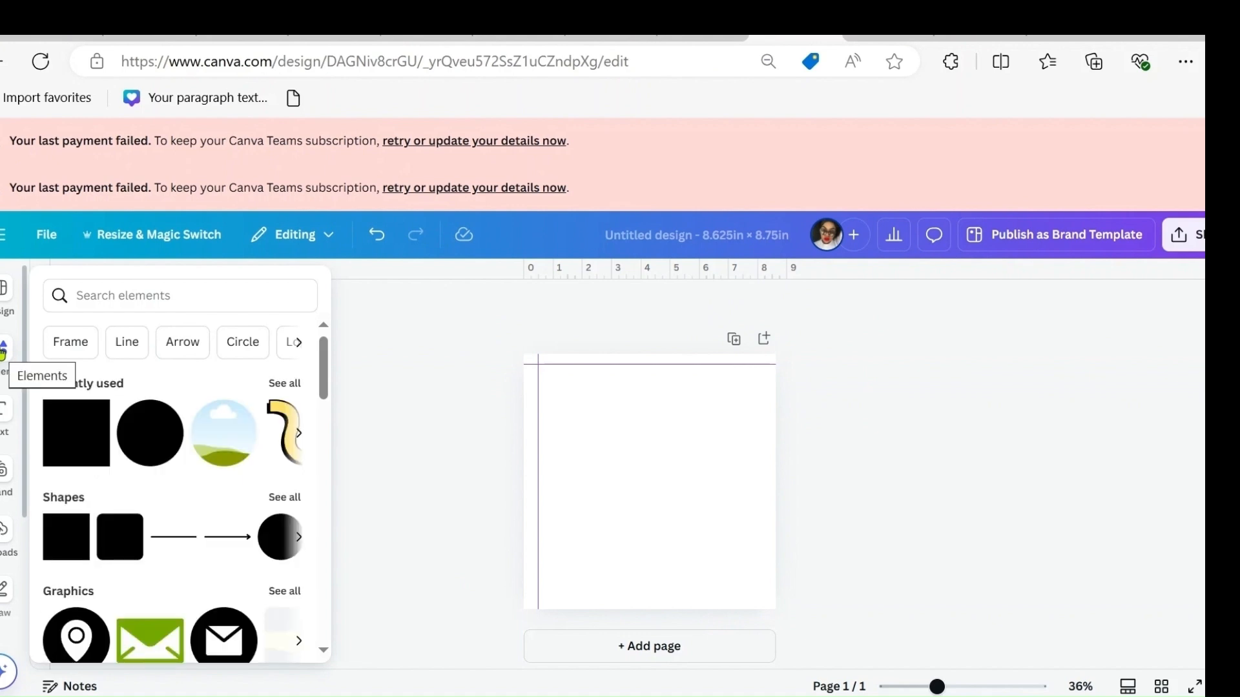
pyautogui.click(127, 297)
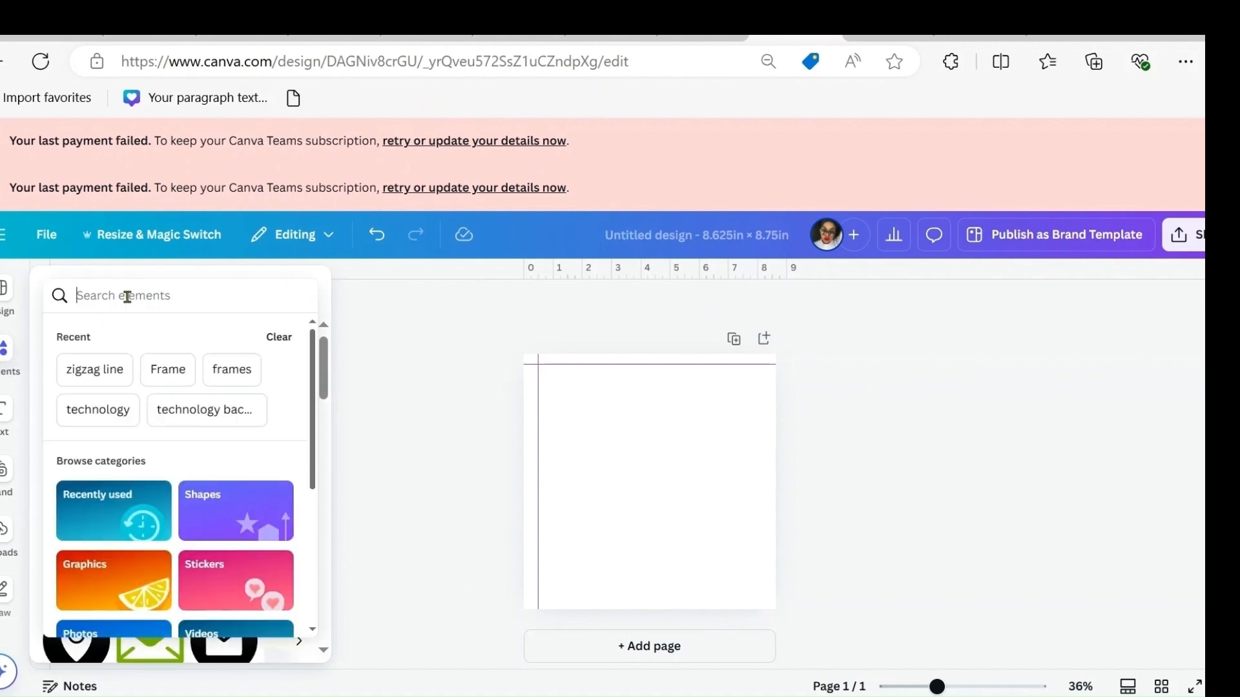
pyautogui.write('sha')
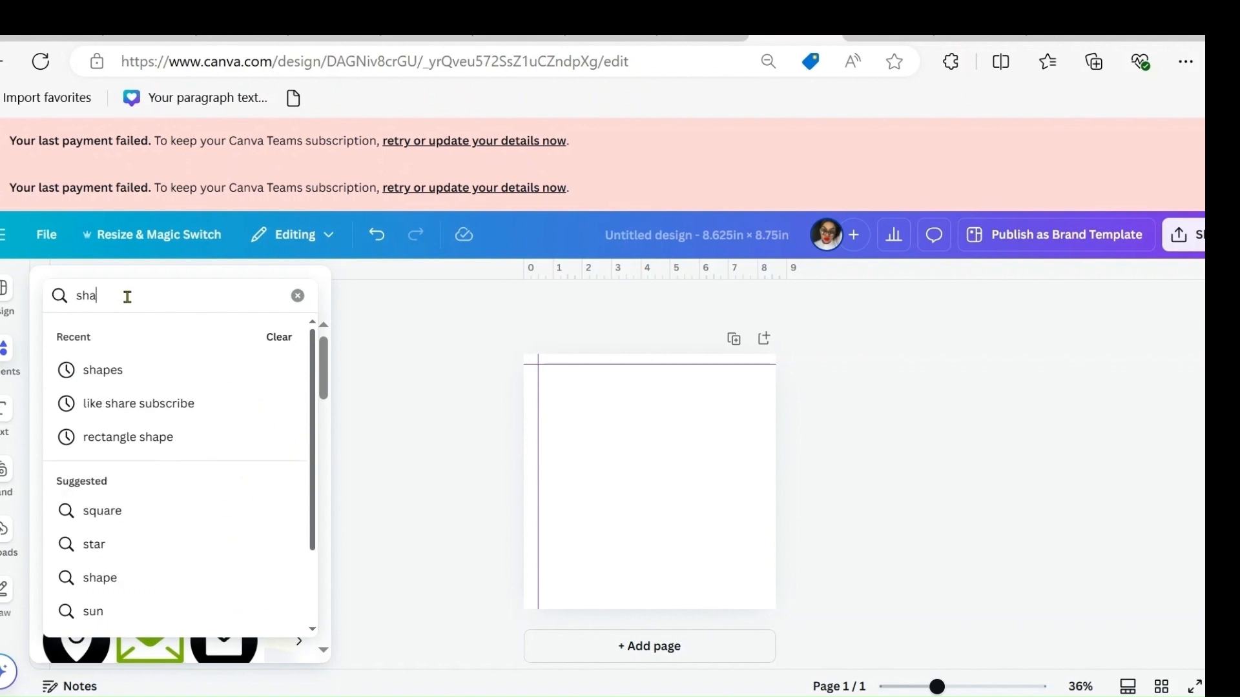
pyautogui.click(144, 373)
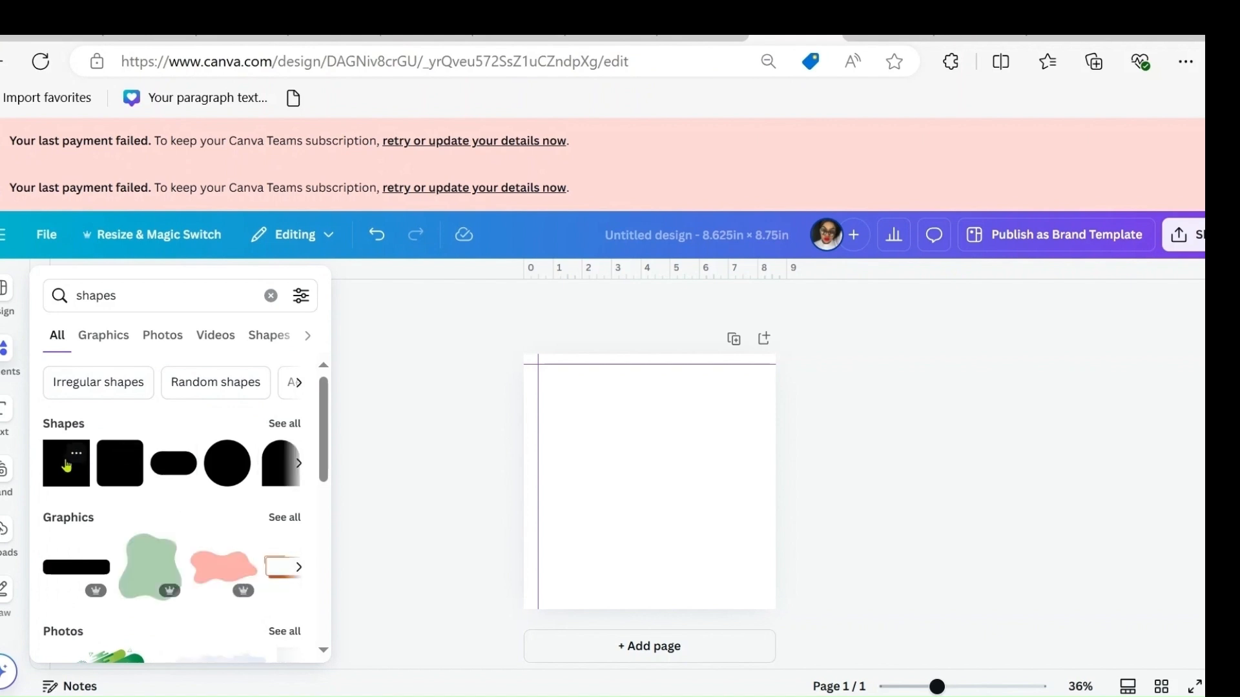
pyautogui.click(66, 465)
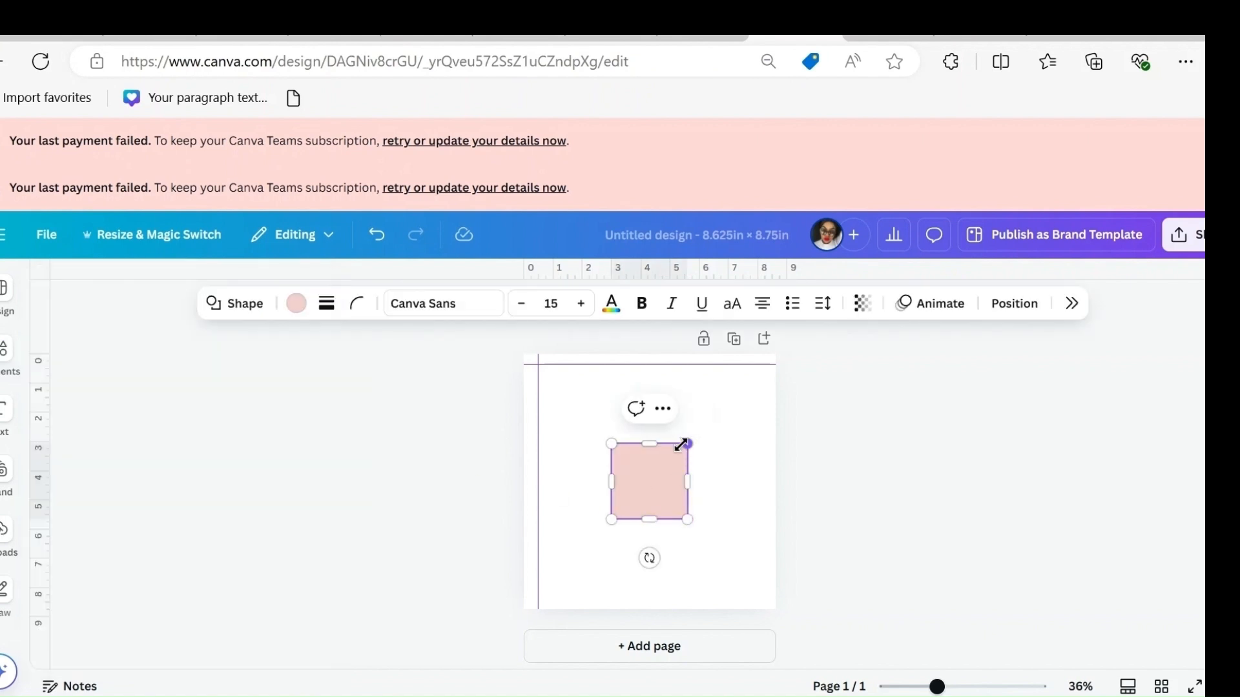
pyautogui.moveTo(687, 443); pyautogui.dragTo(629, 501)
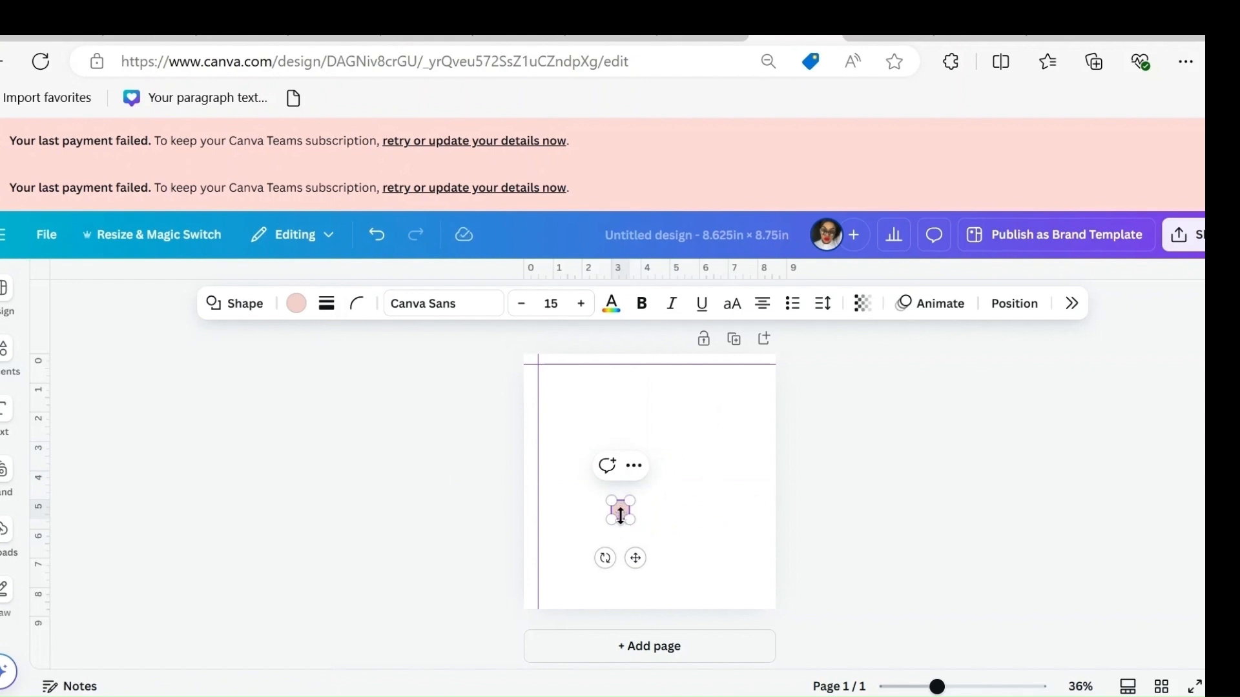
pyautogui.click(795, 513)
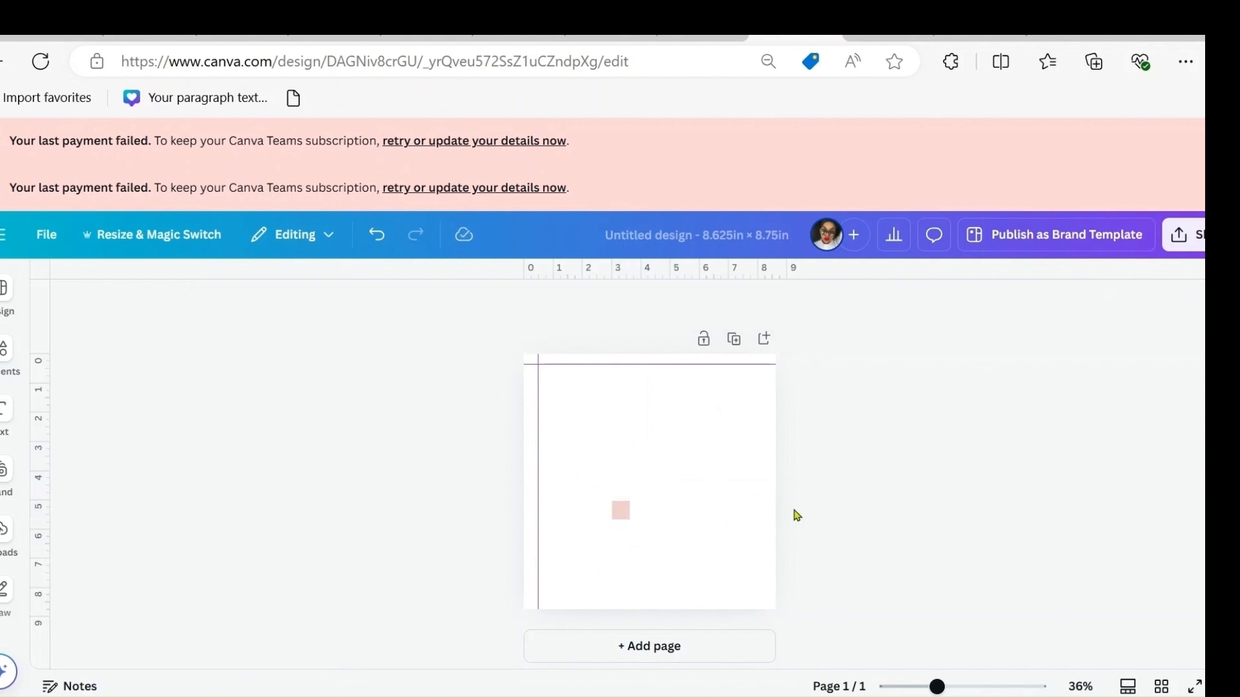
# Step: Move the small square into the page's upper-left corner to compare its size with the margin guides
pyautogui.click(625, 513)
pyautogui.moveTo(626, 513); pyautogui.dragTo(529, 355)
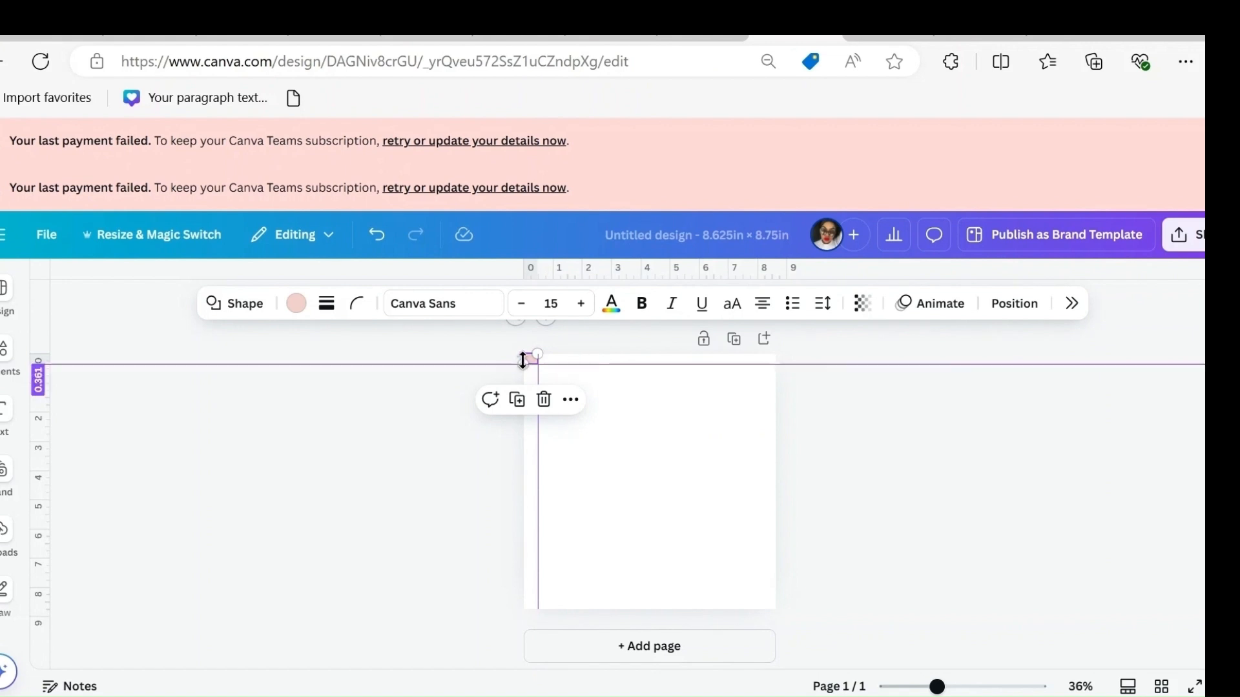
pyautogui.click(615, 429)
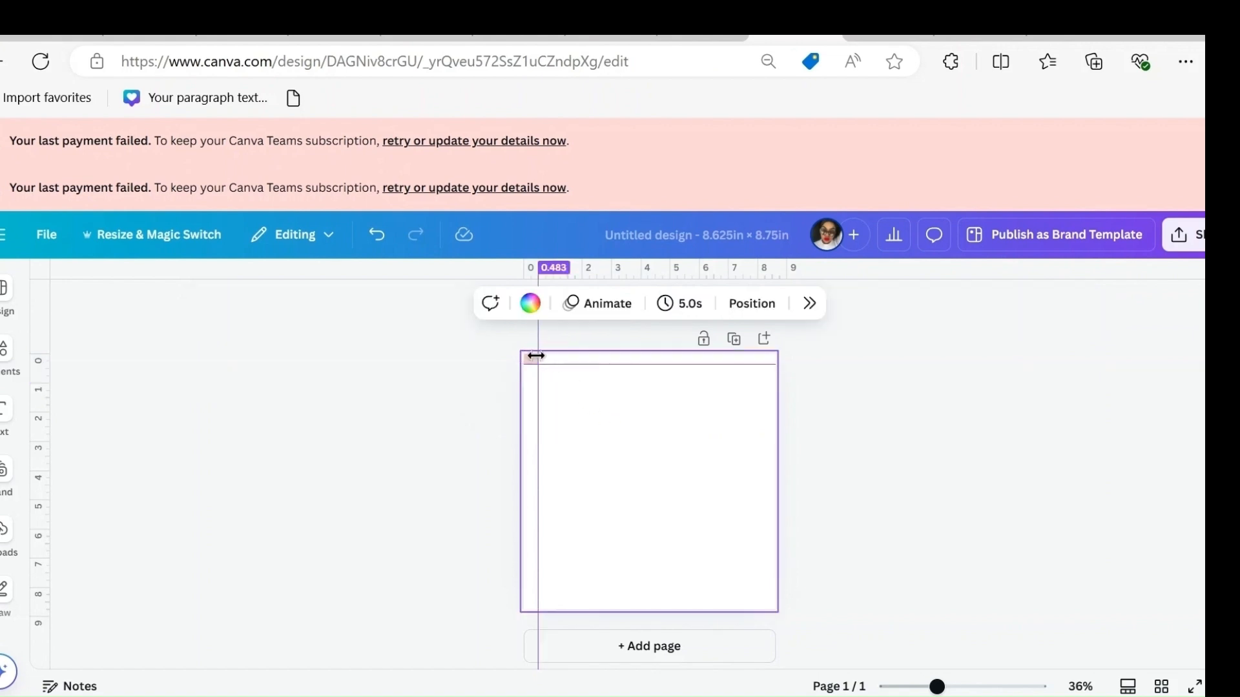
# Step: Move the square to the page's bottom edge and place a horizontal guide along the square's top side
pyautogui.moveTo(530, 364); pyautogui.dragTo(621, 597)
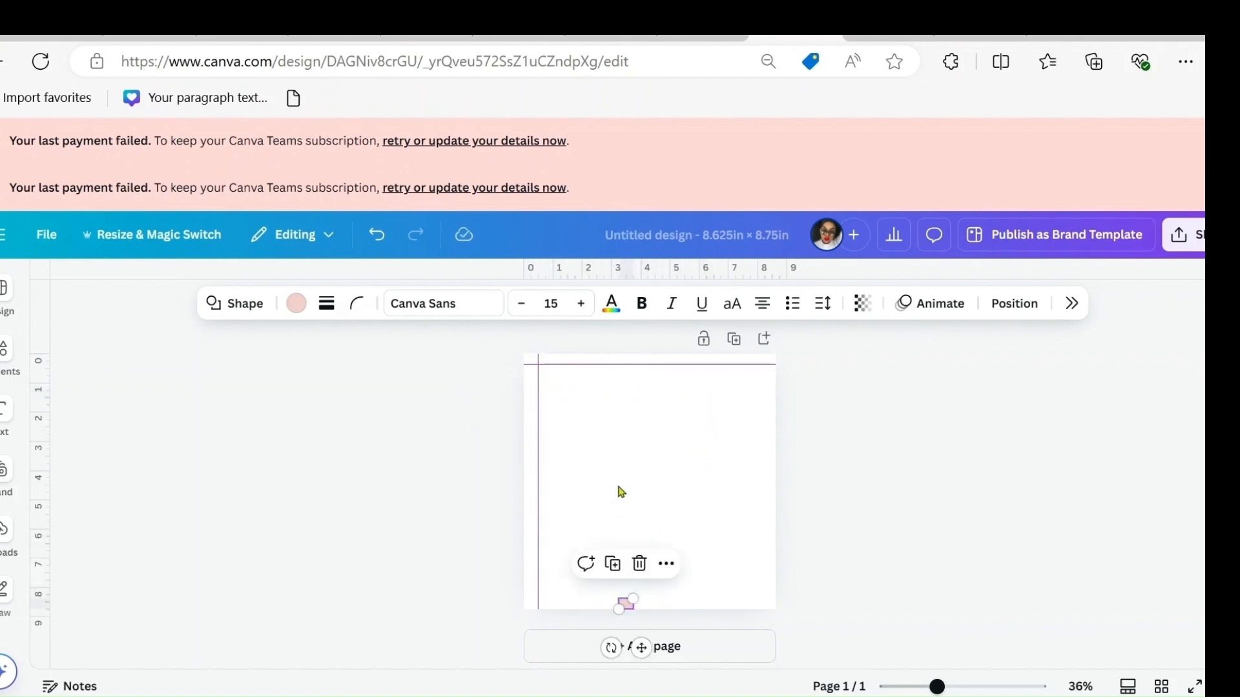
pyautogui.click(429, 410)
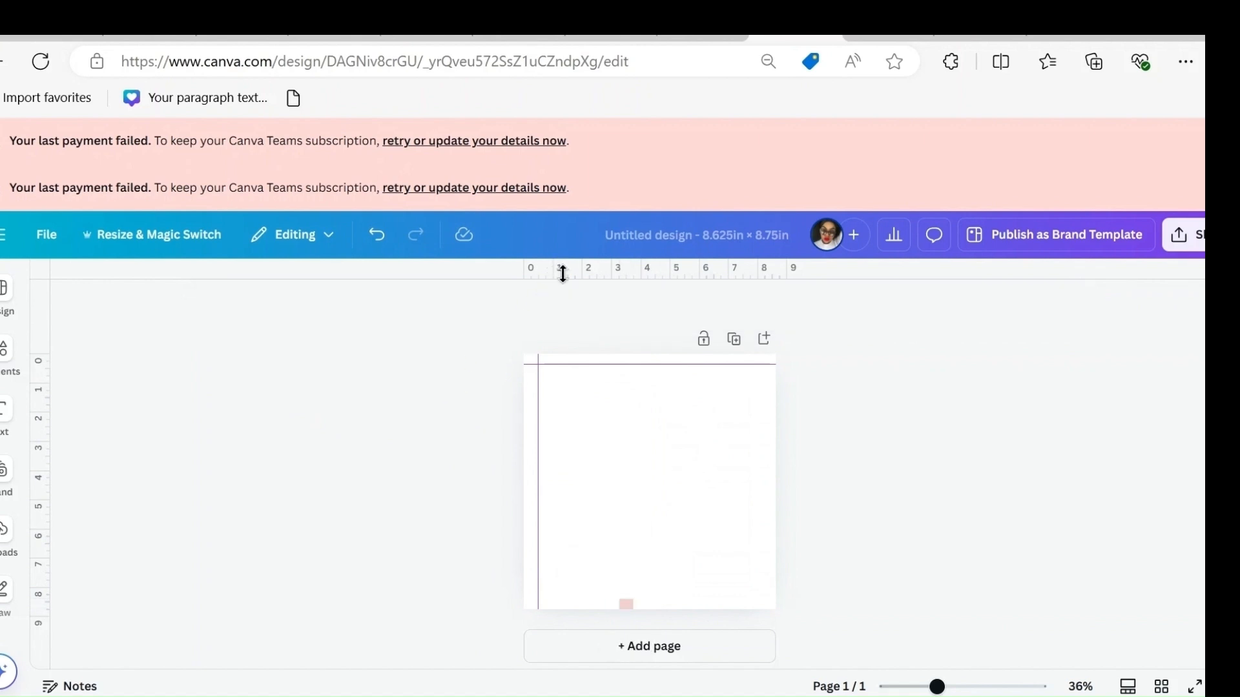
pyautogui.moveTo(562, 271); pyautogui.dragTo(614, 599)
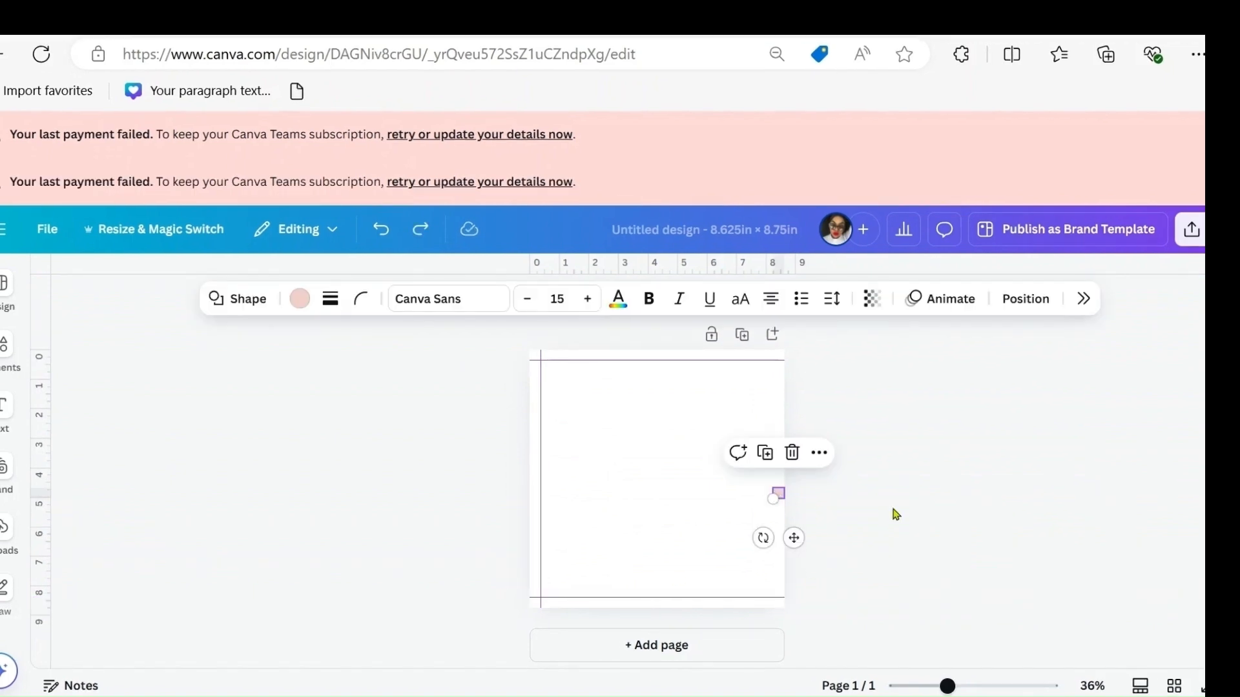
# Step: Place a vertical guide at about 8.257 in, aligned with the inner side of the square at the page's right edge
pyautogui.click(894, 511)
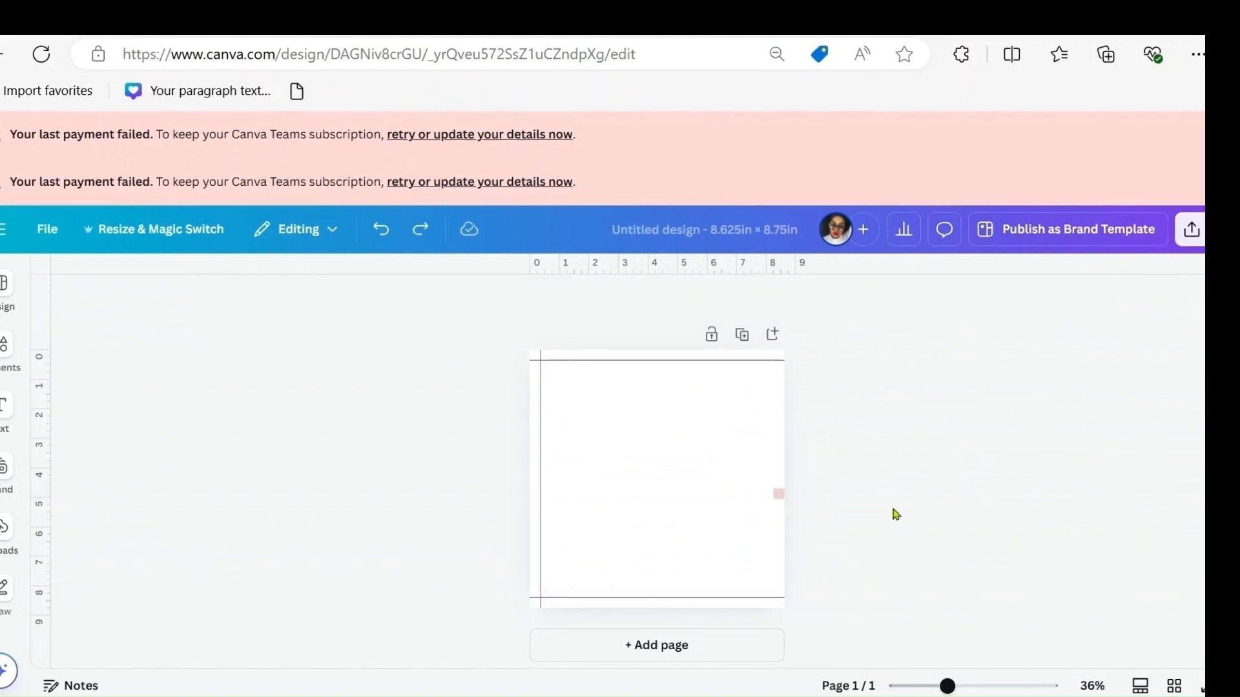
pyautogui.click(777, 494)
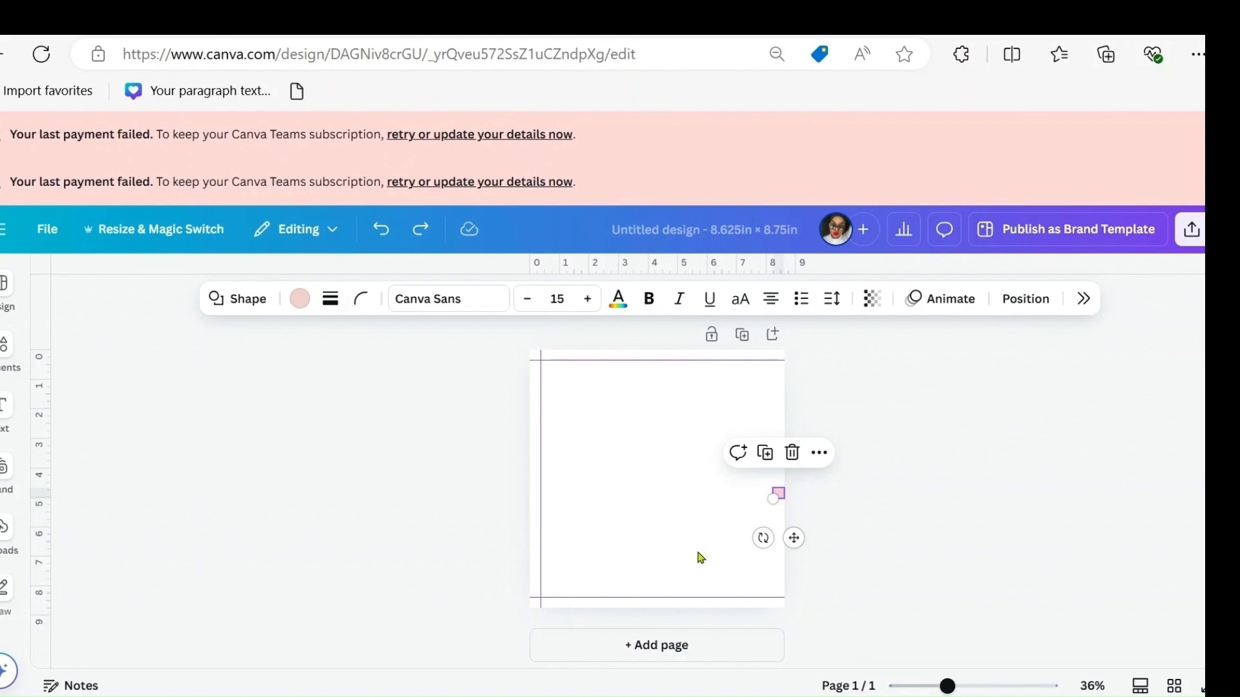
pyautogui.moveTo(49, 435); pyautogui.dragTo(771, 518)
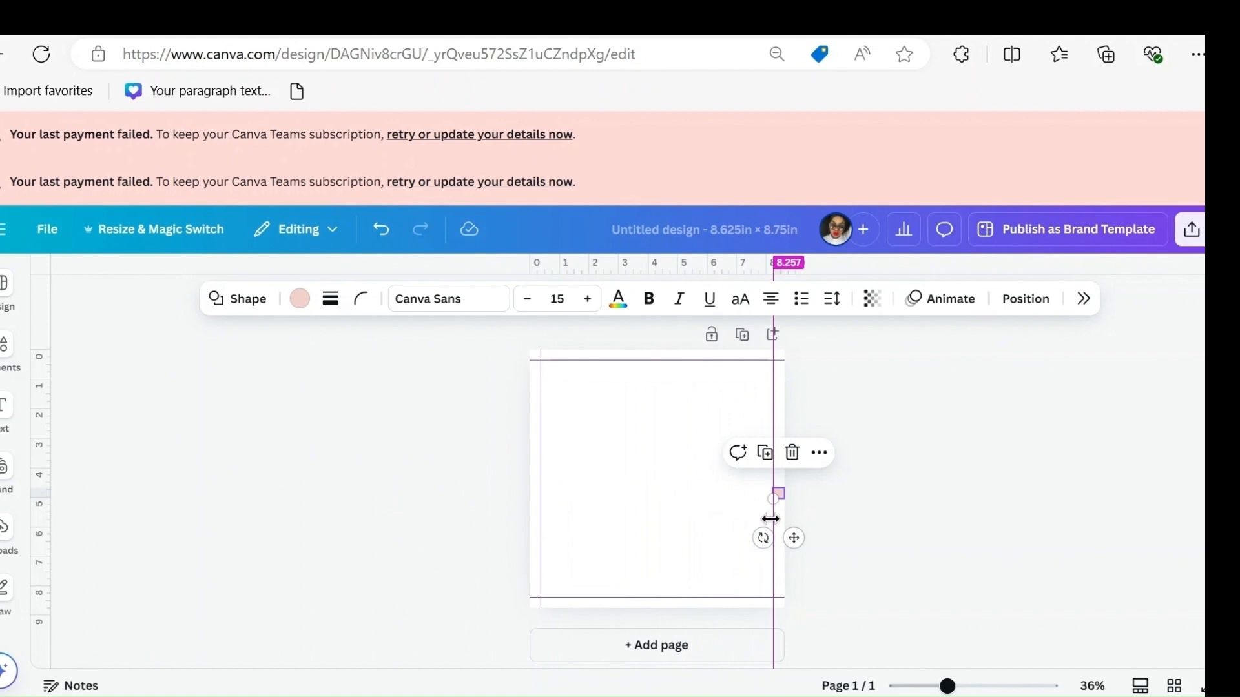
pyautogui.moveTo(771, 519); pyautogui.dragTo(770, 518)
pyautogui.click(877, 497)
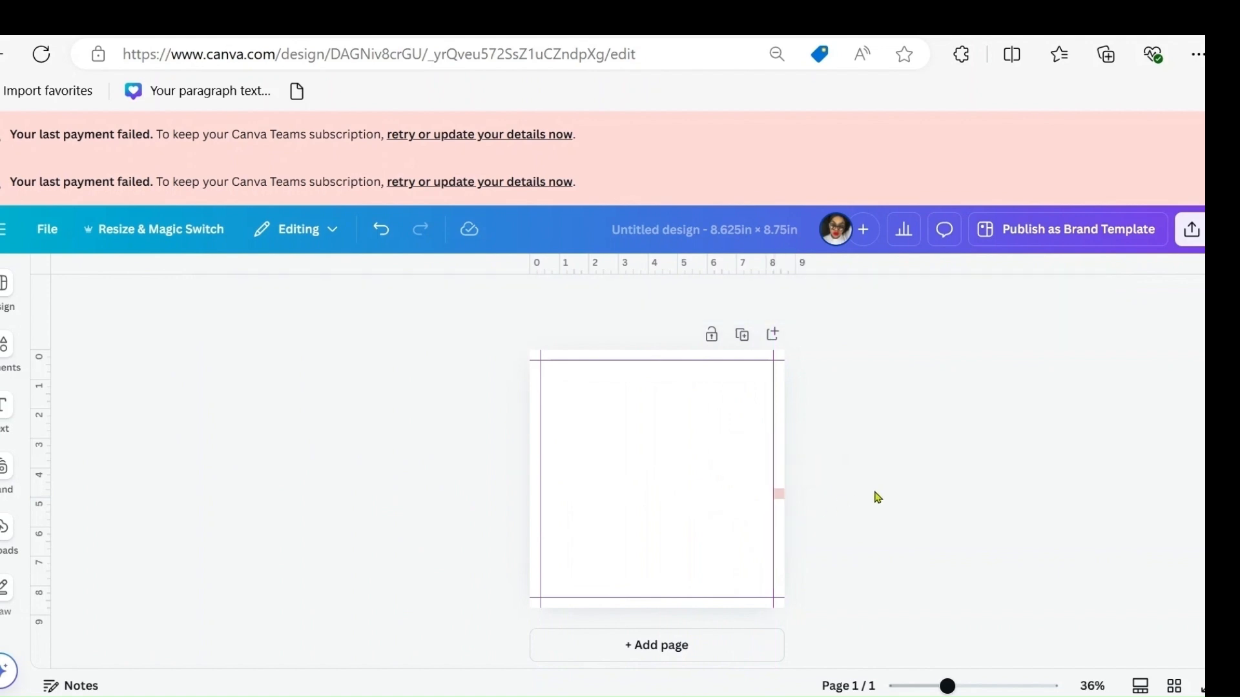
# Step: Delete the small square from the page's right edge and duplicate the blank page with its margin guides twice
pyautogui.click(780, 495)
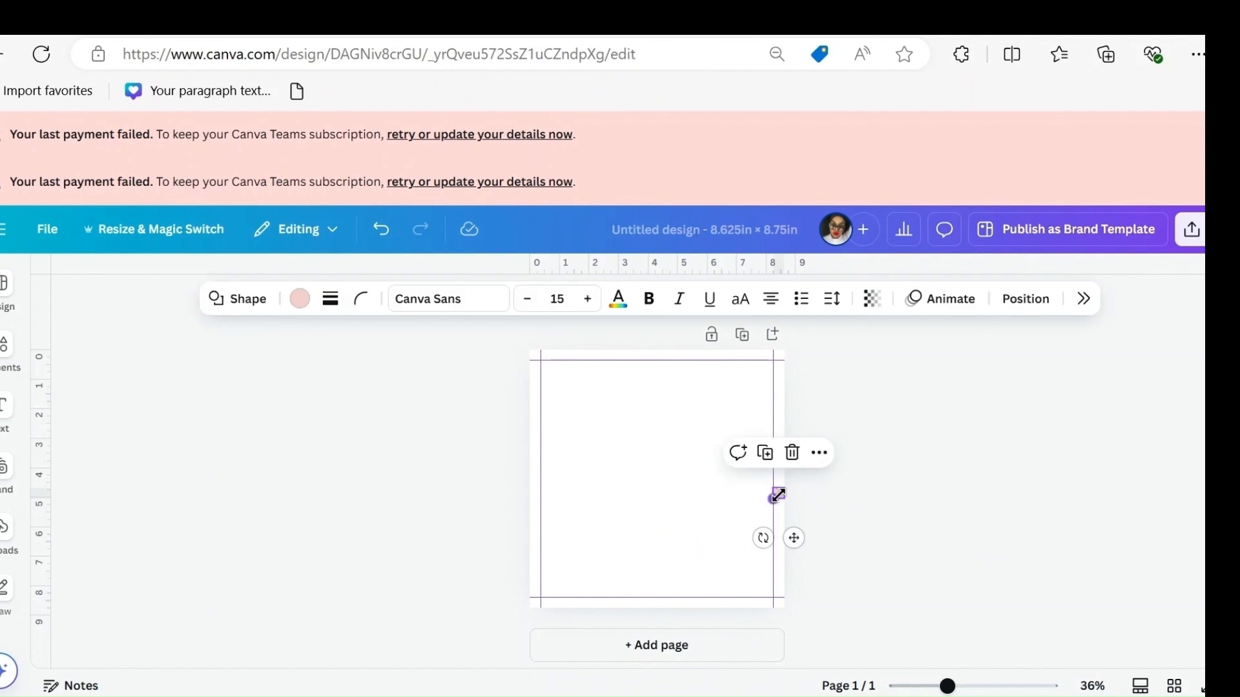
pyautogui.click(792, 452)
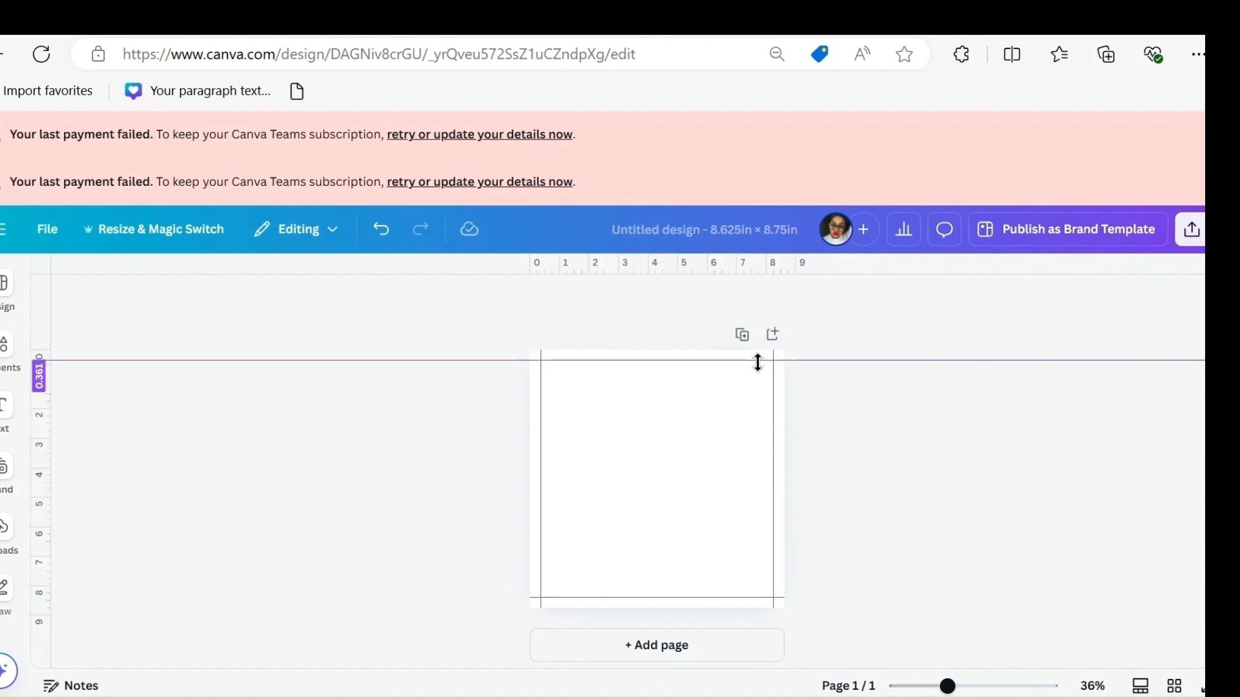
pyautogui.click(741, 336)
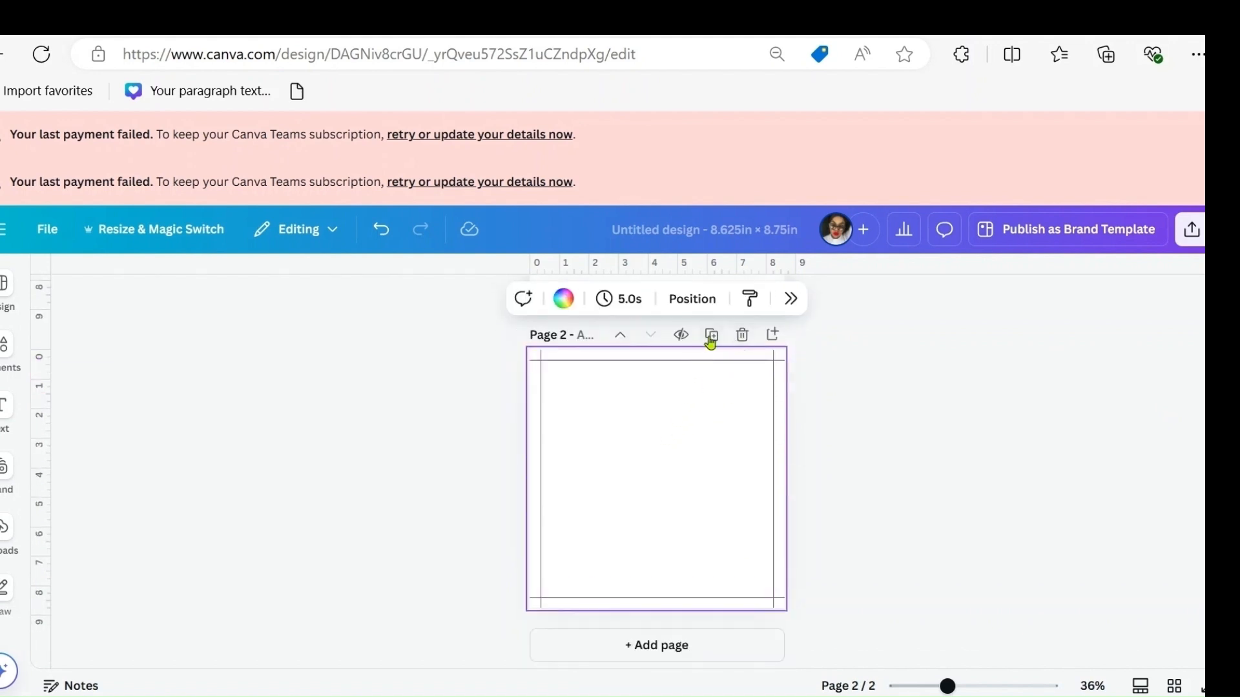
pyautogui.click(711, 334)
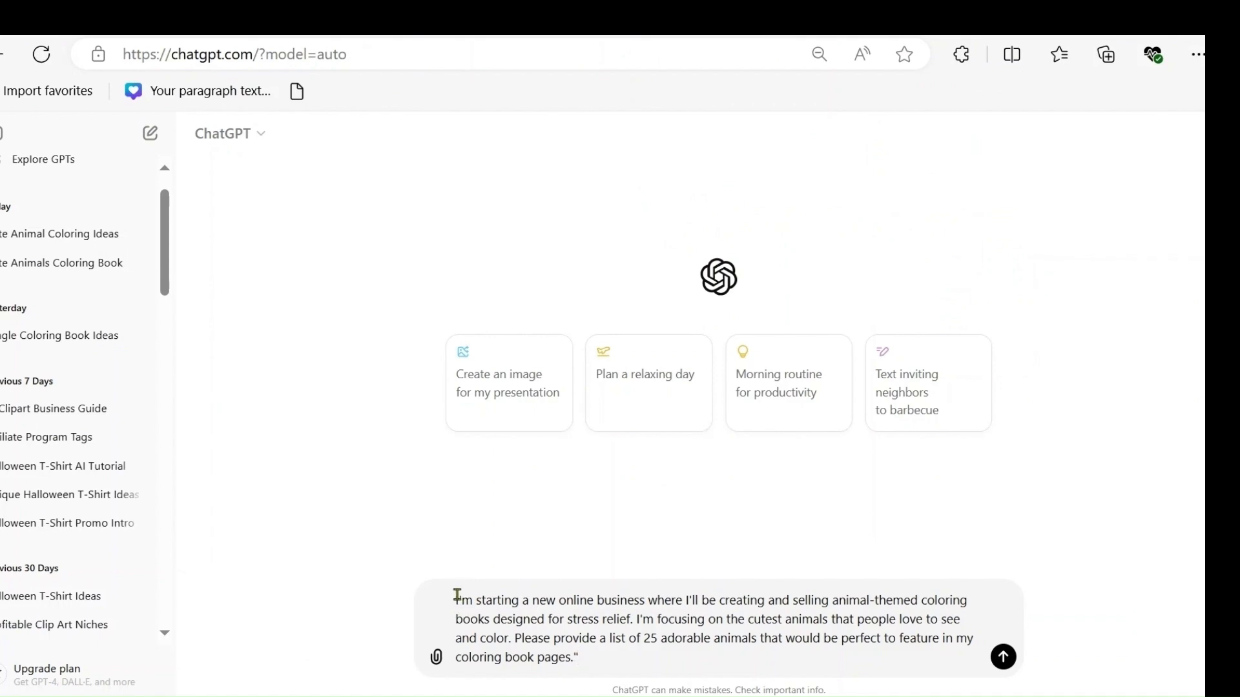
# Step: In ChatGPT, submit the prepared prompt asking for a list of 25 adorable animals for stress-relief coloring book pages
pyautogui.moveTo(457, 595); pyautogui.dragTo(812, 659)
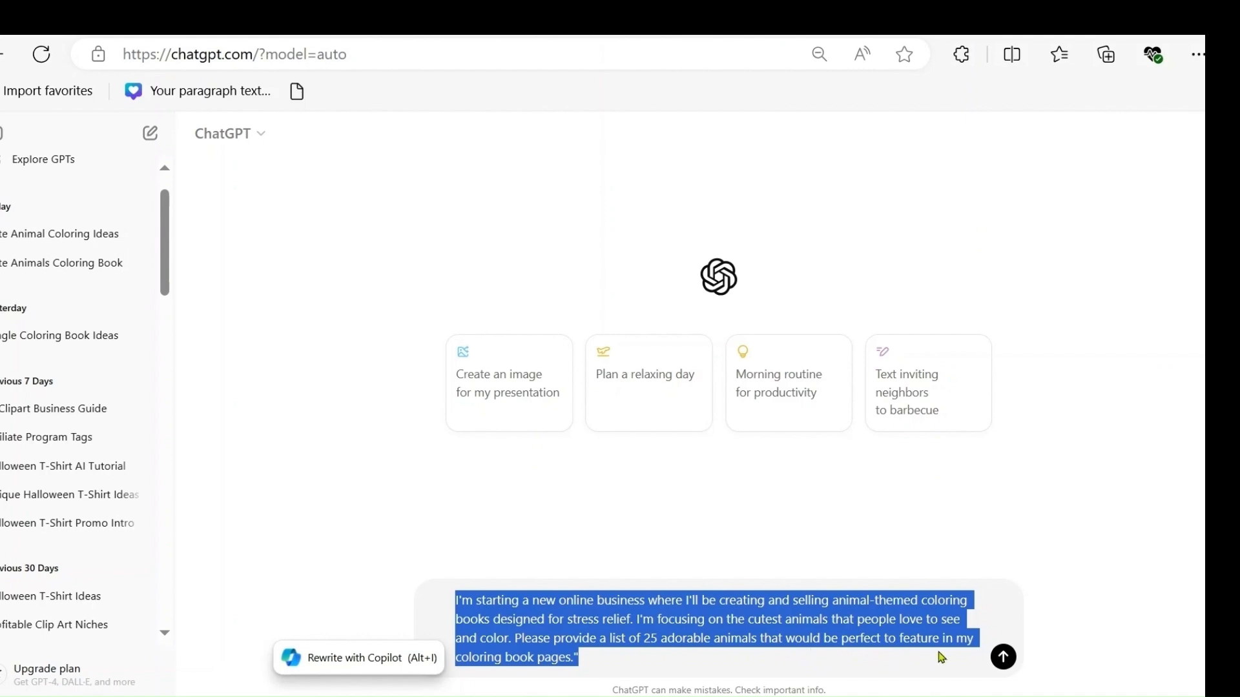
pyautogui.click(1007, 662)
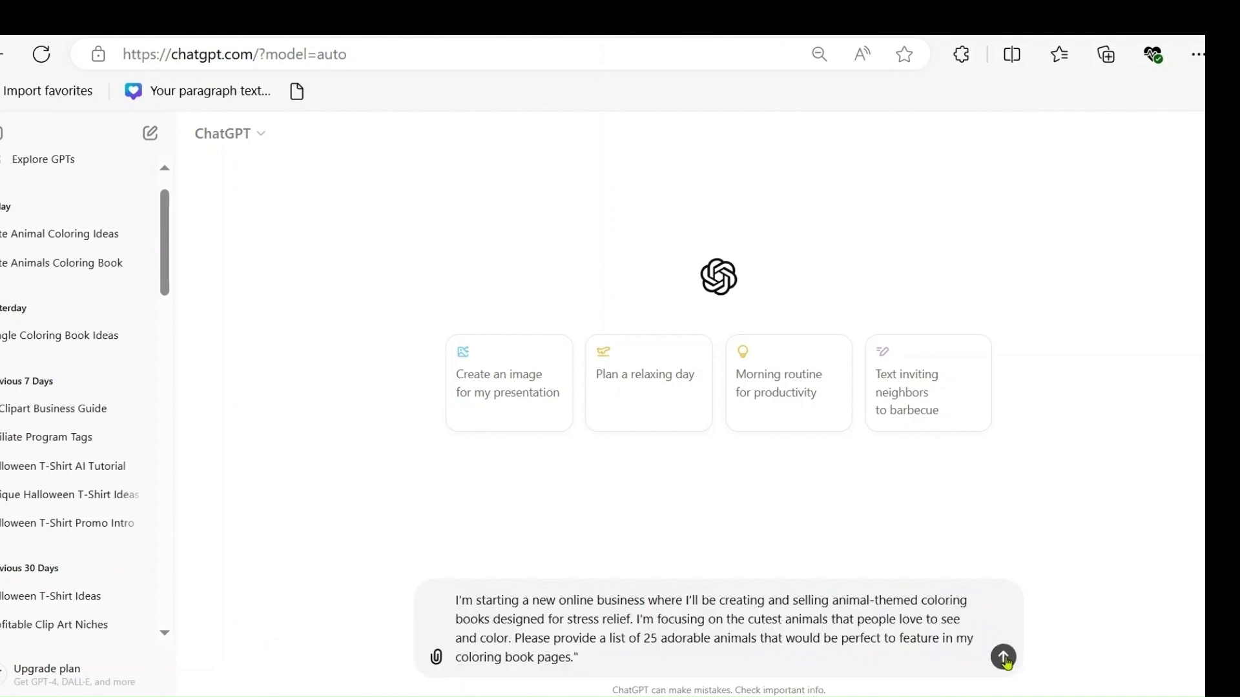
pyautogui.click(1005, 659)
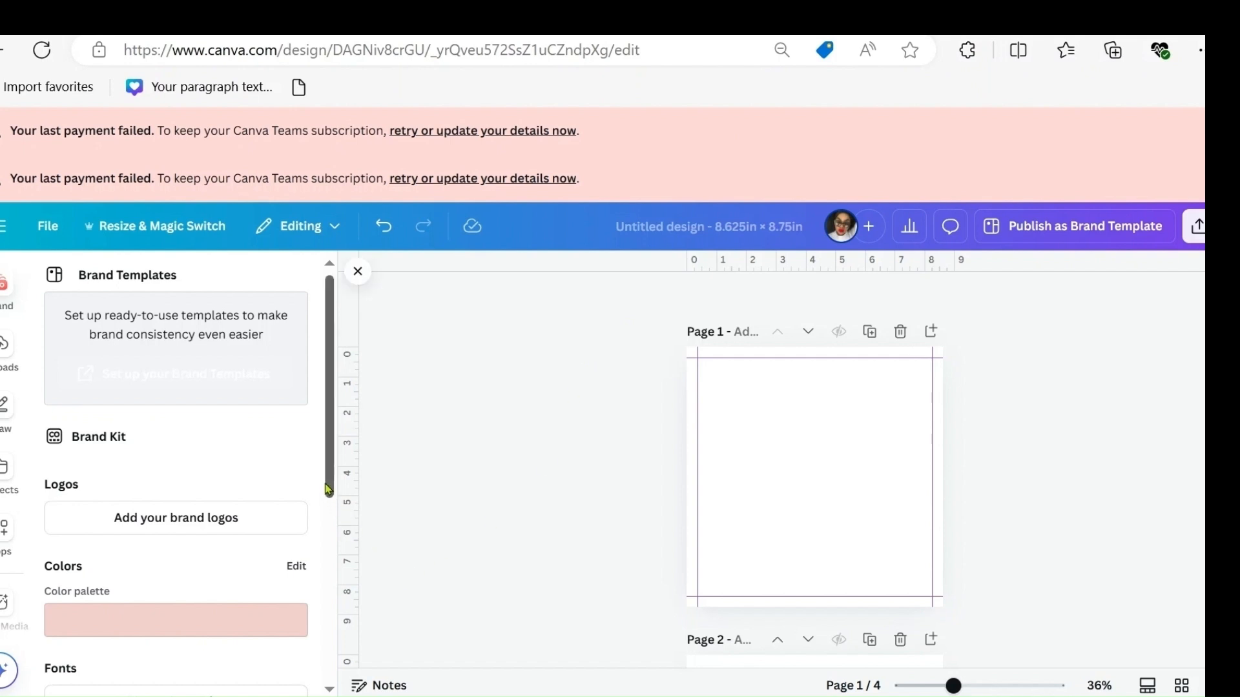
# Step: Back in Canva, open Magic Media's graphics generator and choose the Monoline style from the full style list
pyautogui.scroll(-2, 328, 490)
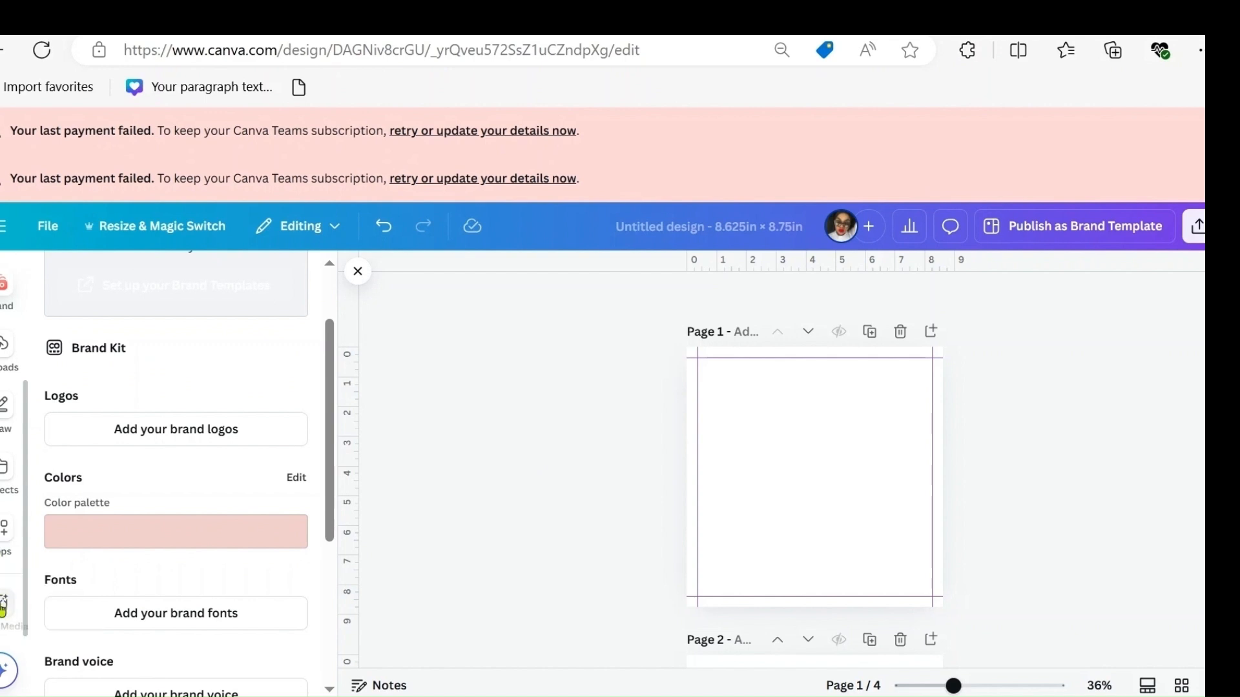
pyautogui.click(2, 607)
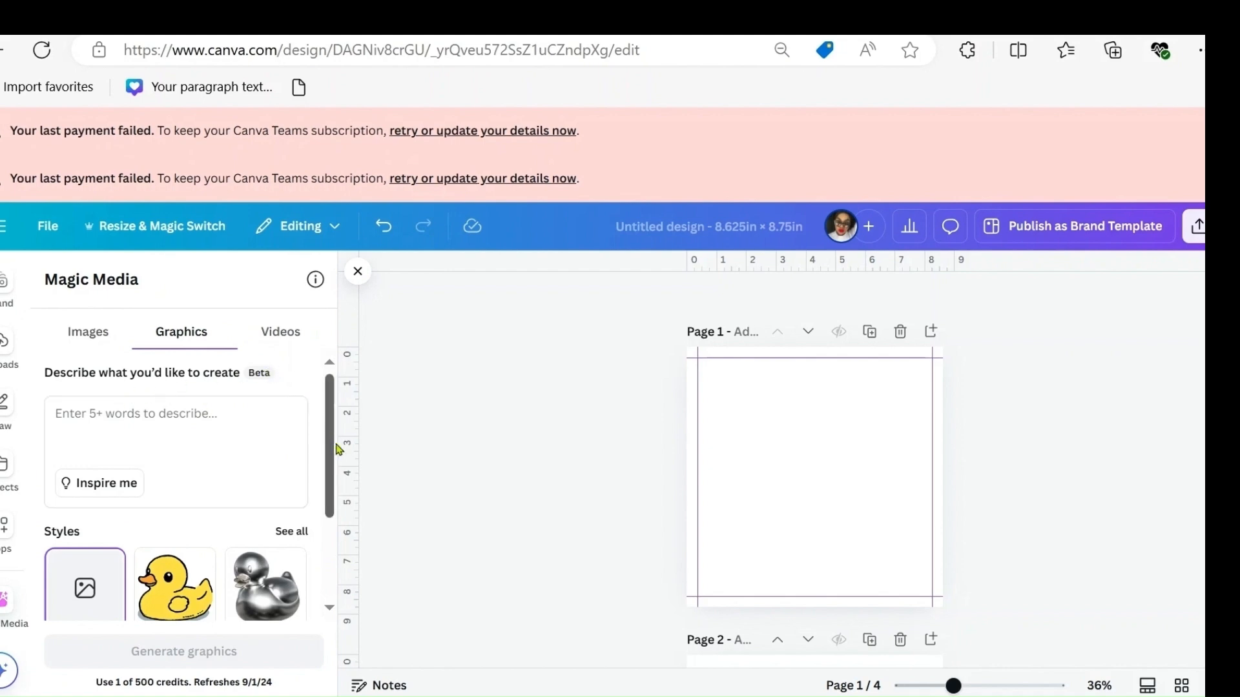
pyautogui.moveTo(336, 444); pyautogui.dragTo(339, 489)
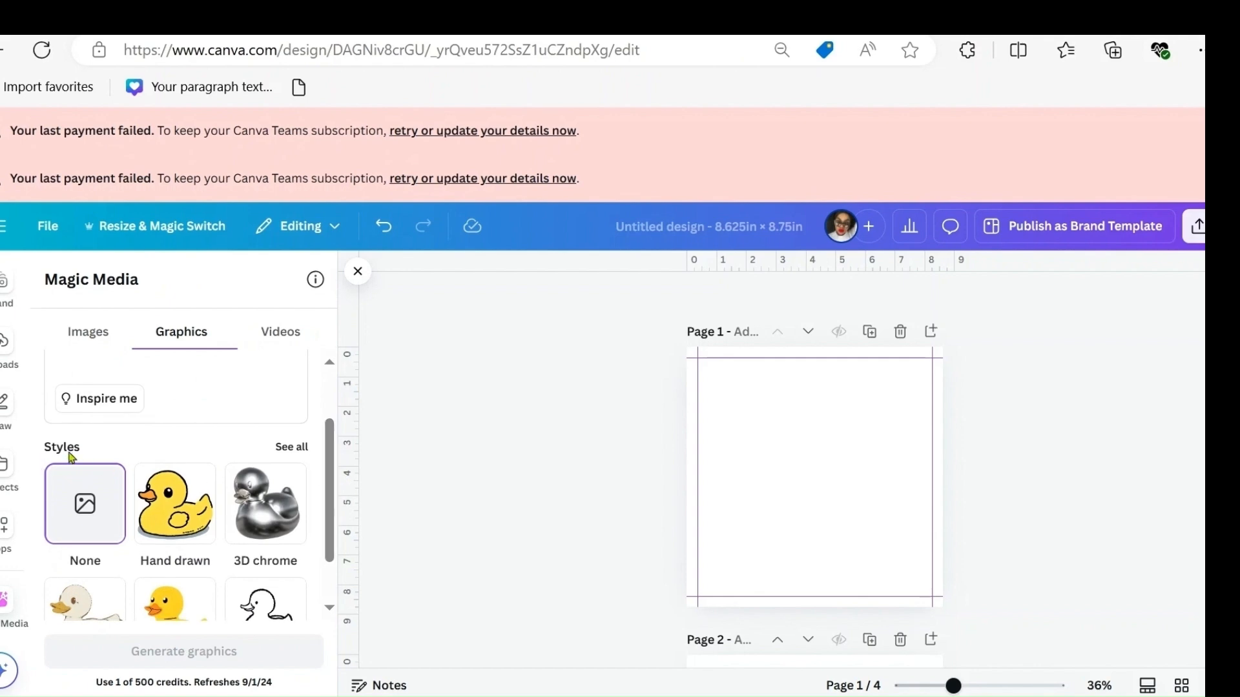
pyautogui.click(294, 447)
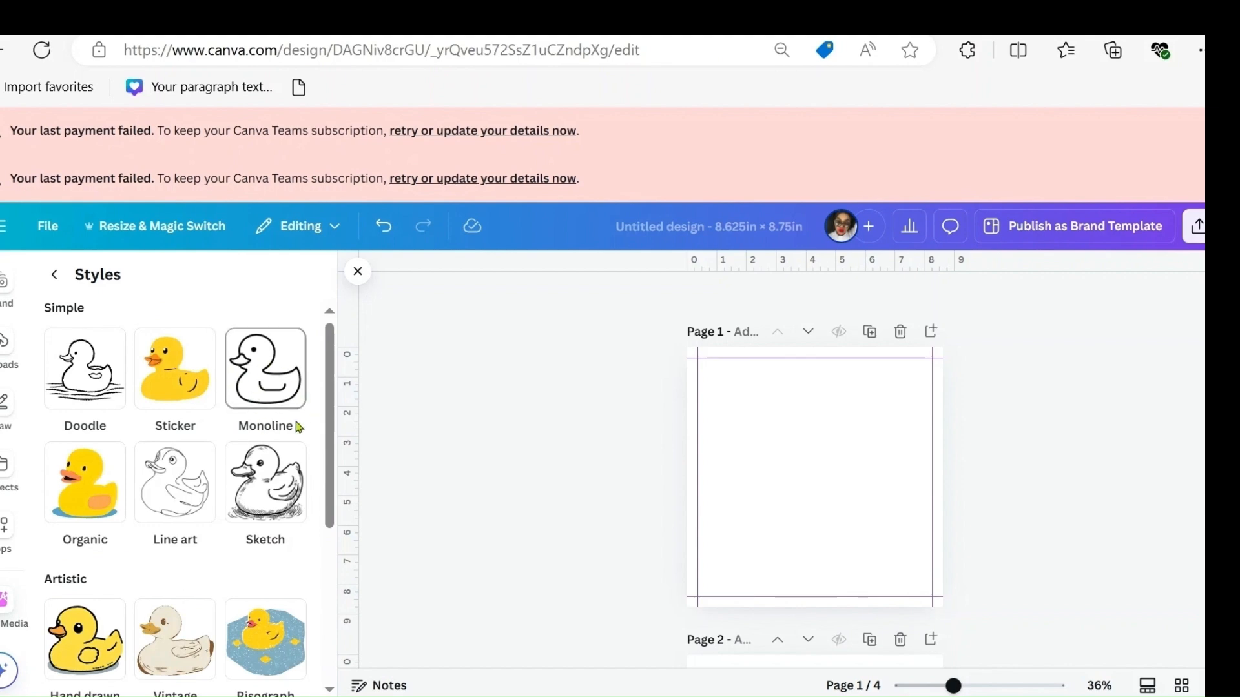
pyautogui.click(259, 385)
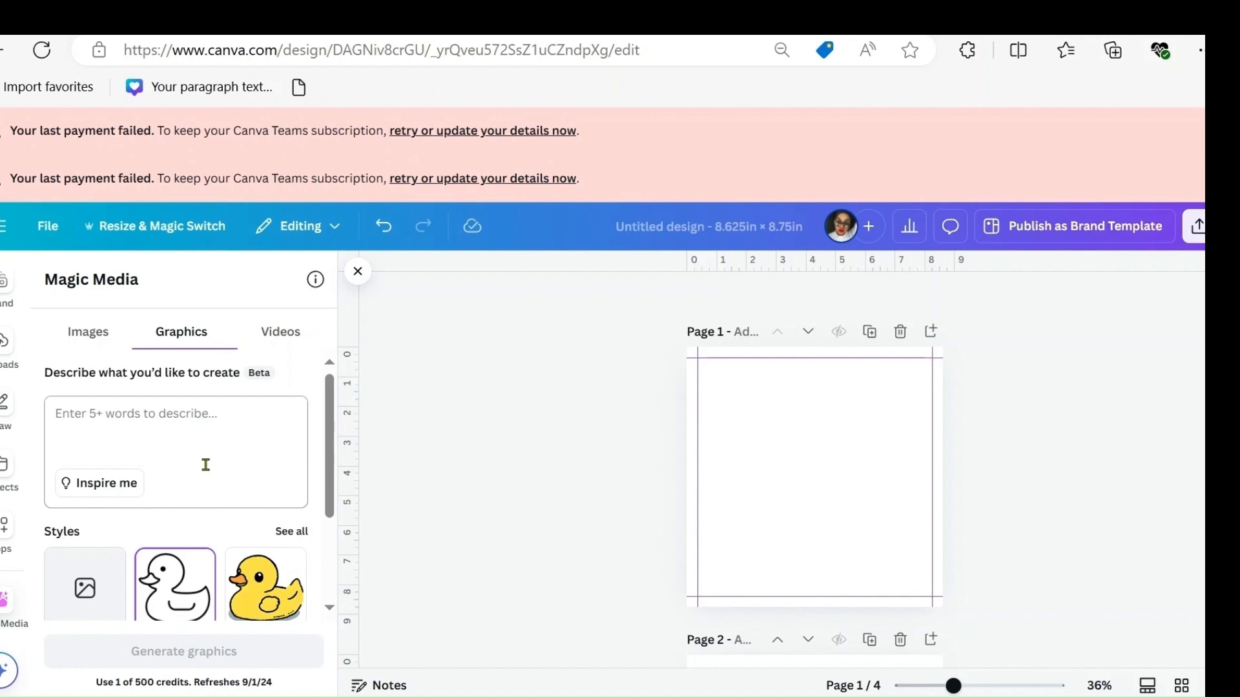
# Step: Describe the graphic as "Baby panda mandala" and generate it
pyautogui.click(129, 425)
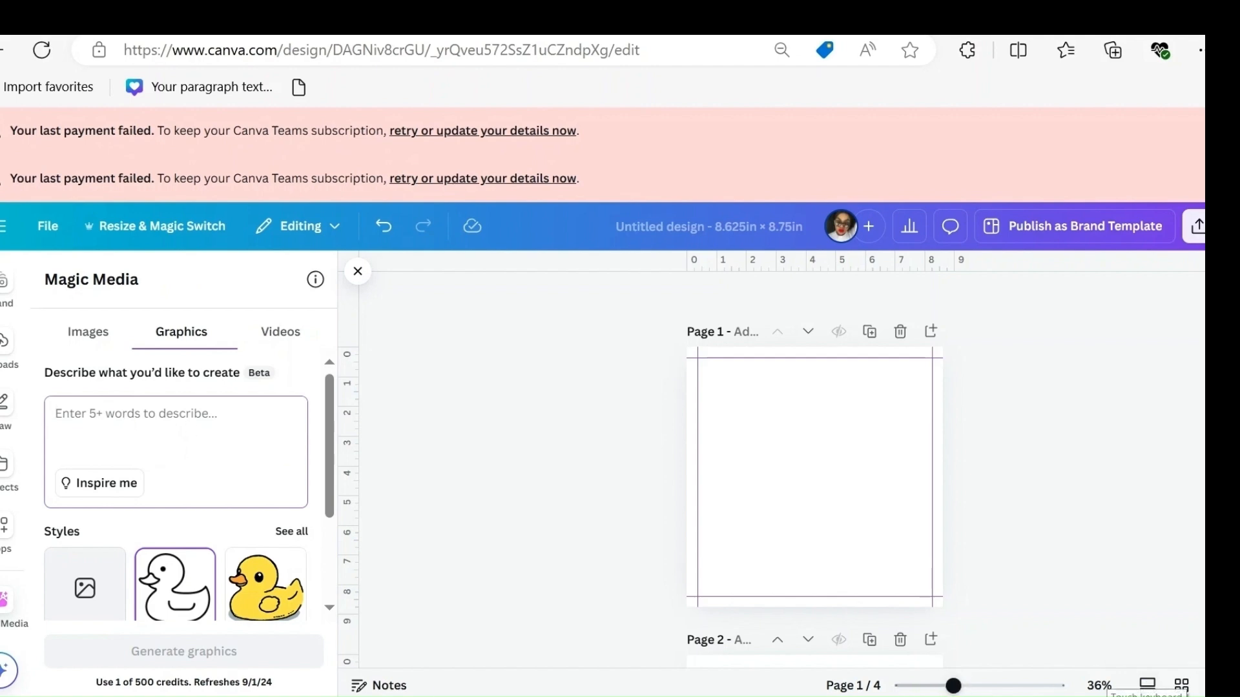
pyautogui.click(1149, 696)
pyautogui.click(1120, 213)
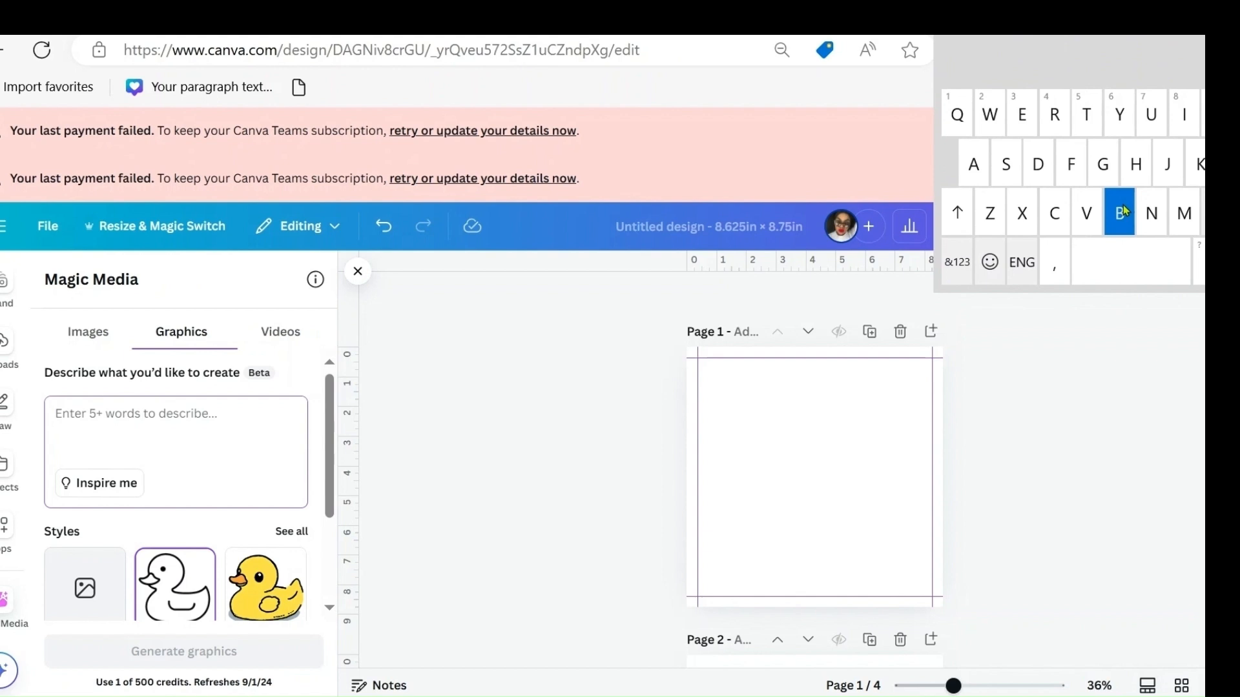
pyautogui.click(974, 164)
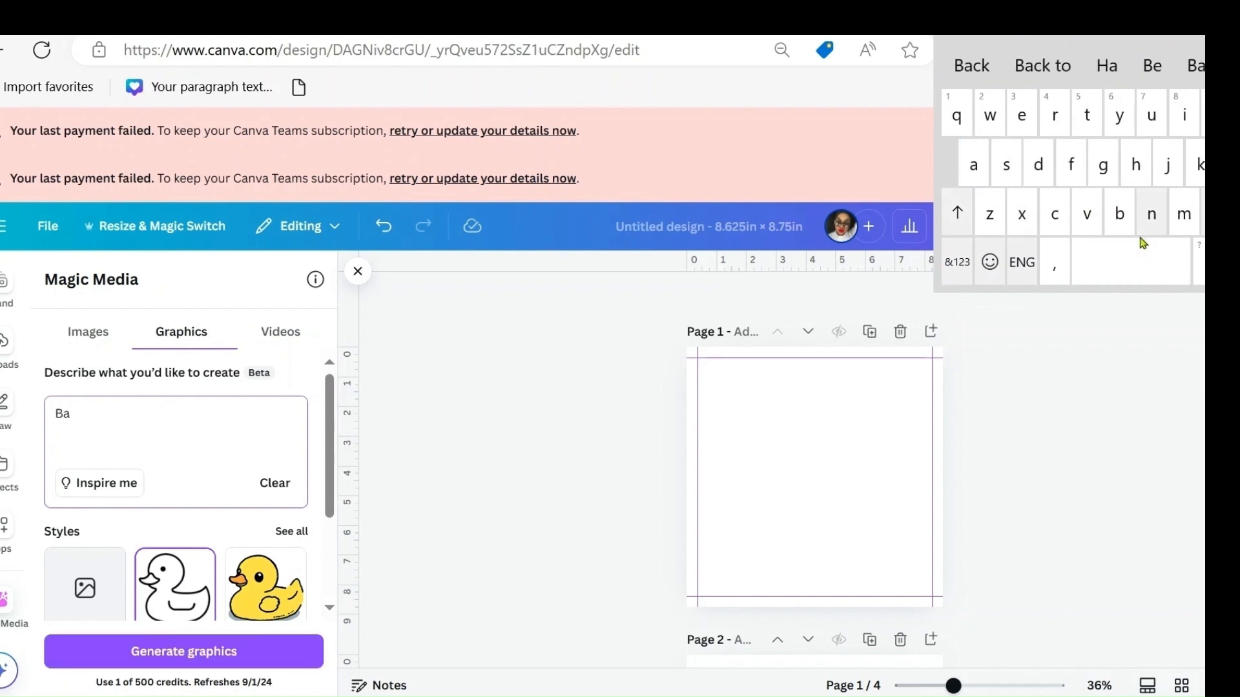
pyautogui.click(1119, 213)
pyautogui.click(1120, 116)
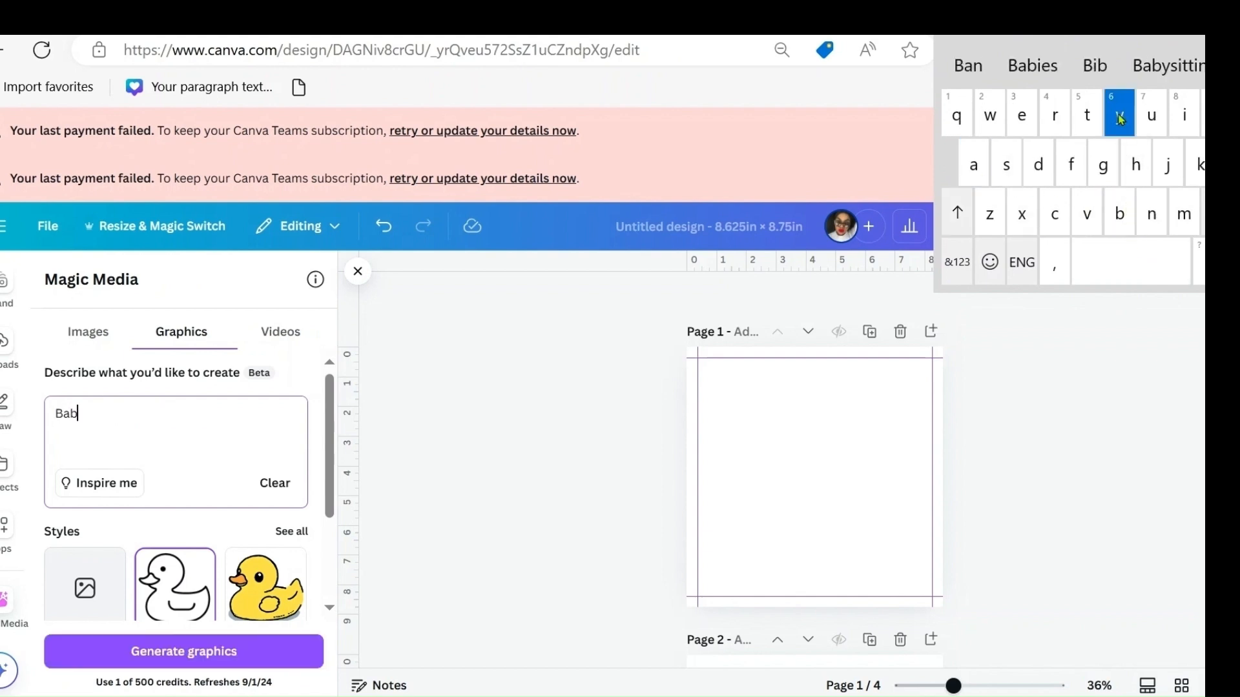
pyautogui.write('p')
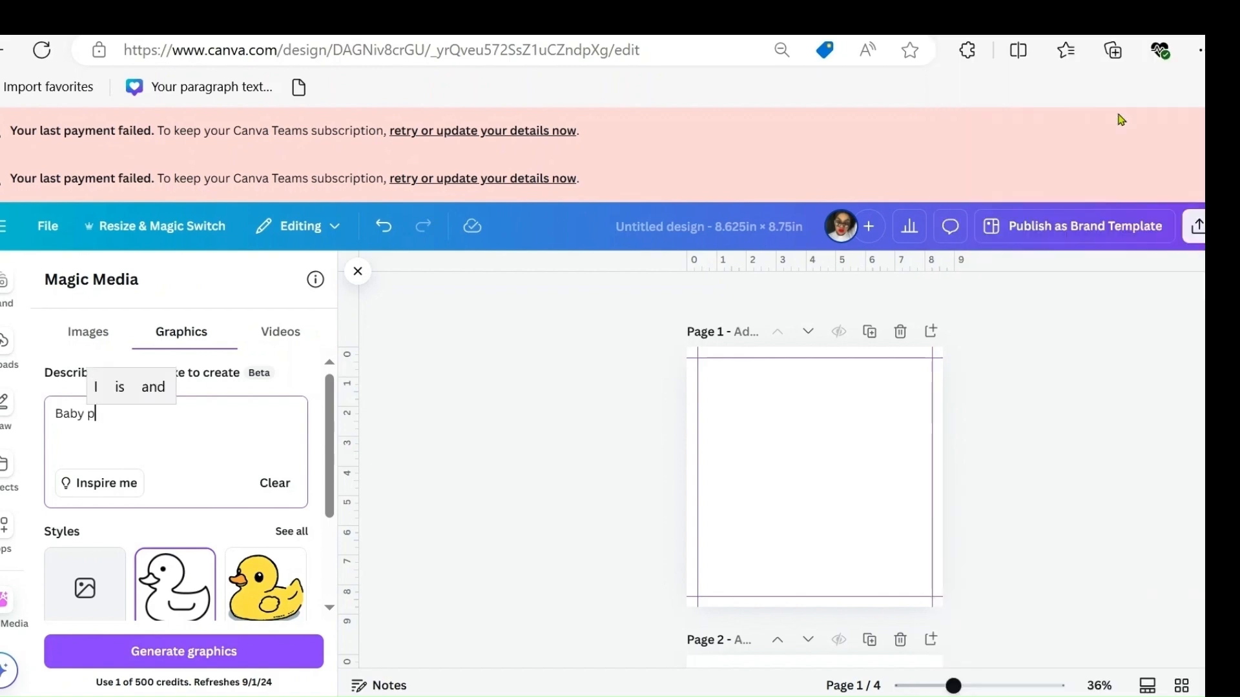
pyautogui.write('a')
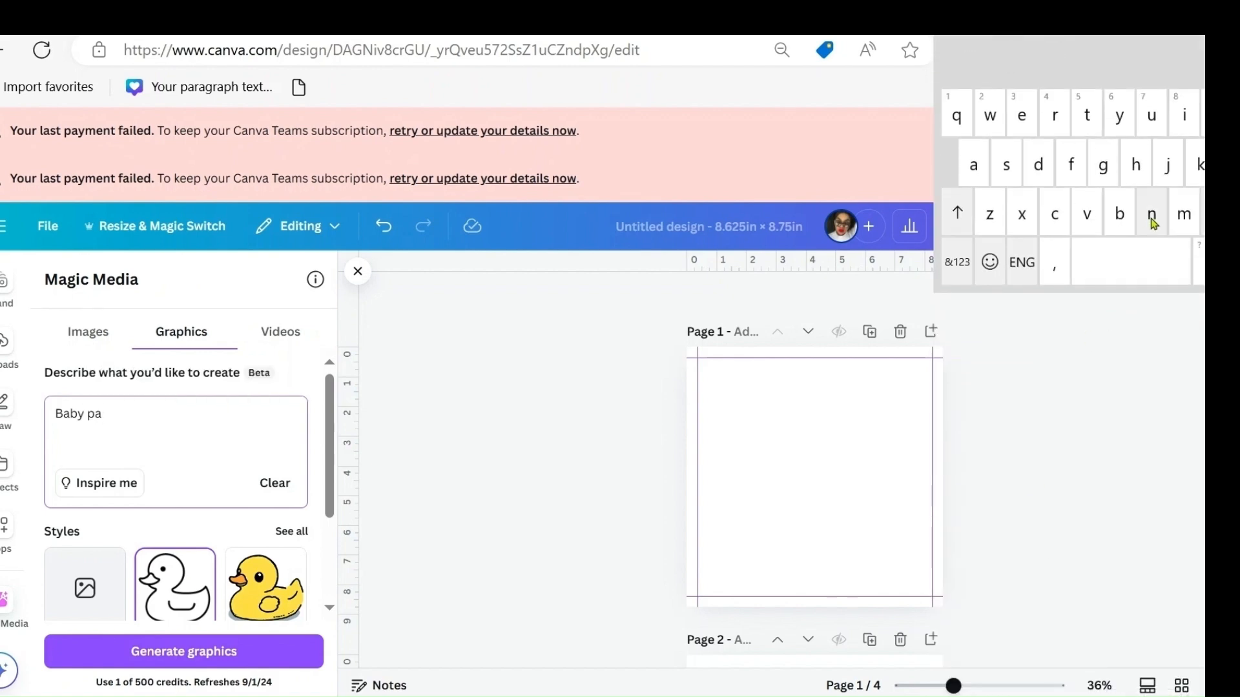
pyautogui.click(1155, 221)
pyautogui.click(1036, 163)
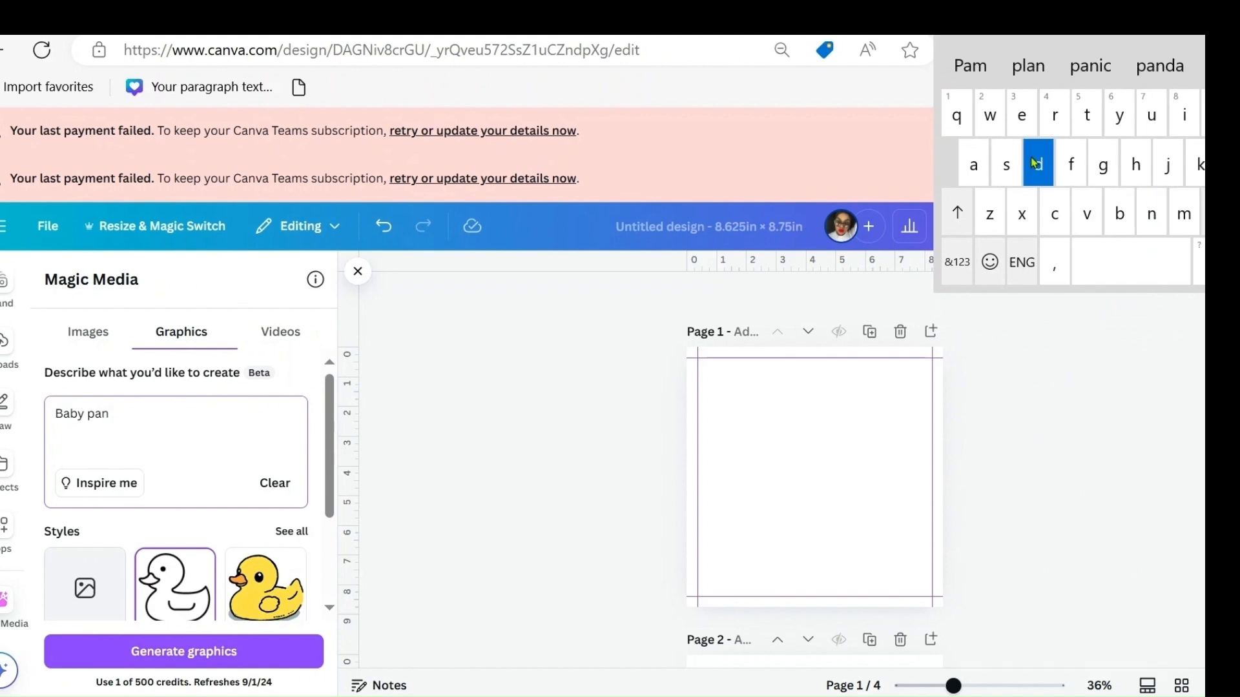
pyautogui.click(1024, 116)
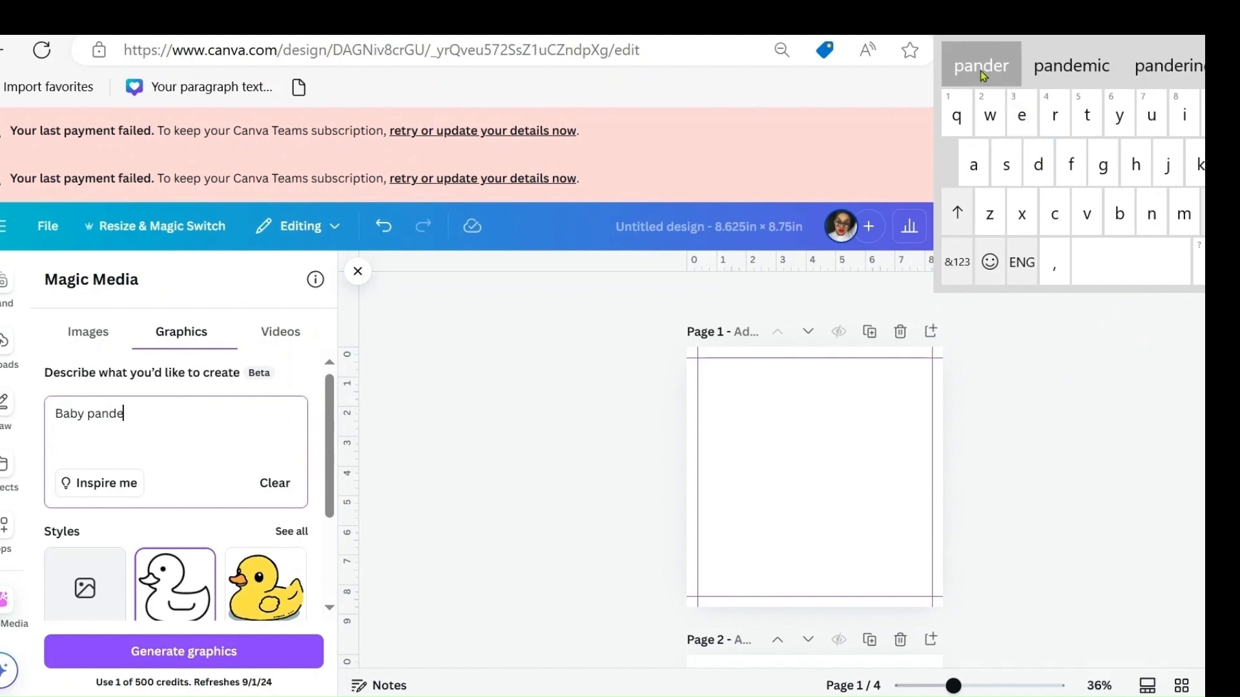
pyautogui.press('BackSpace')
pyautogui.write('a')
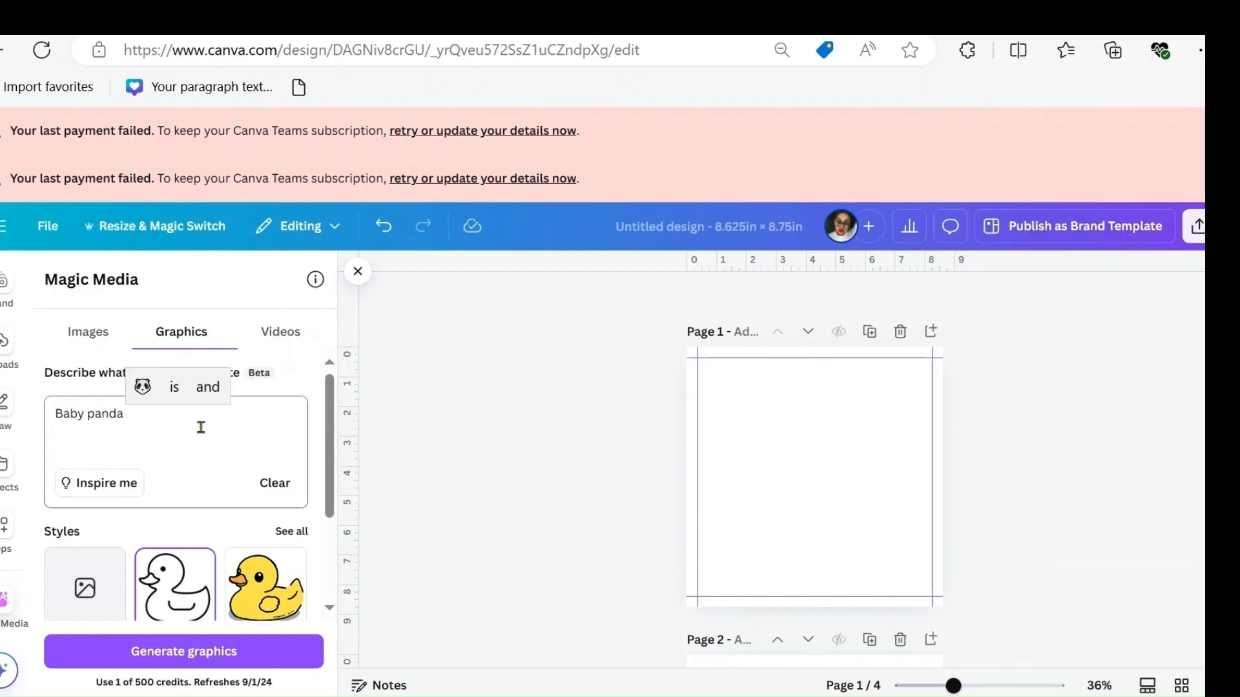
pyautogui.write(' ma')
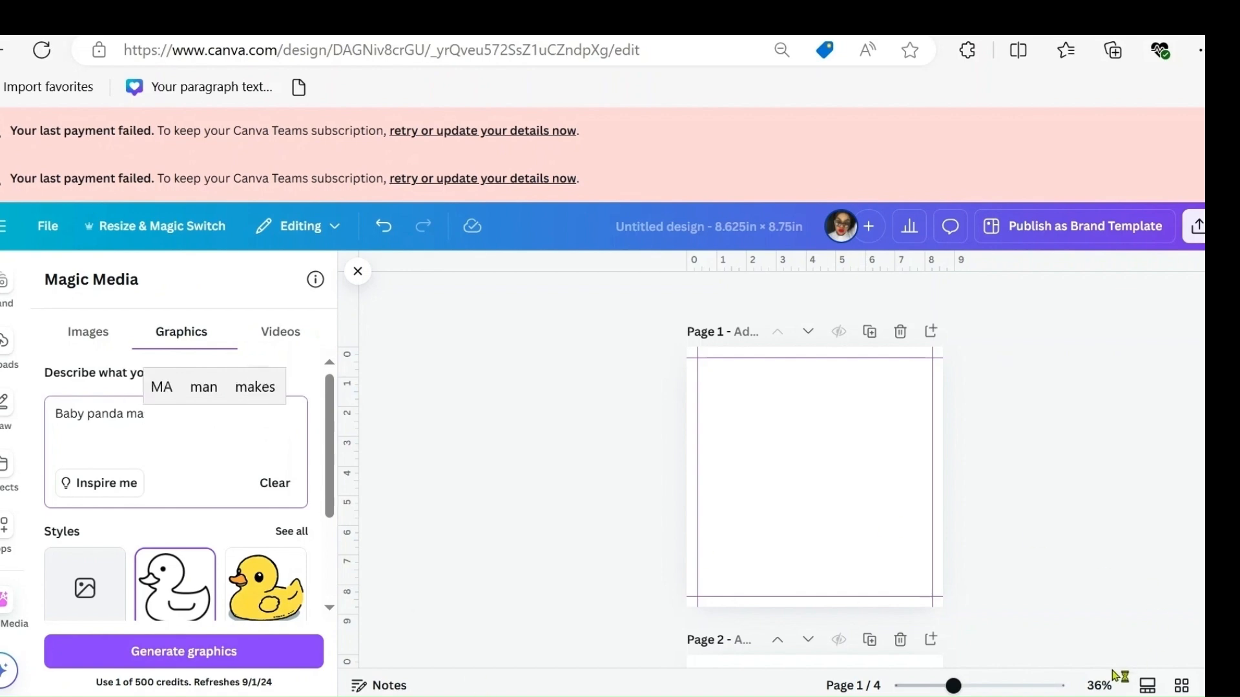
pyautogui.click(1143, 696)
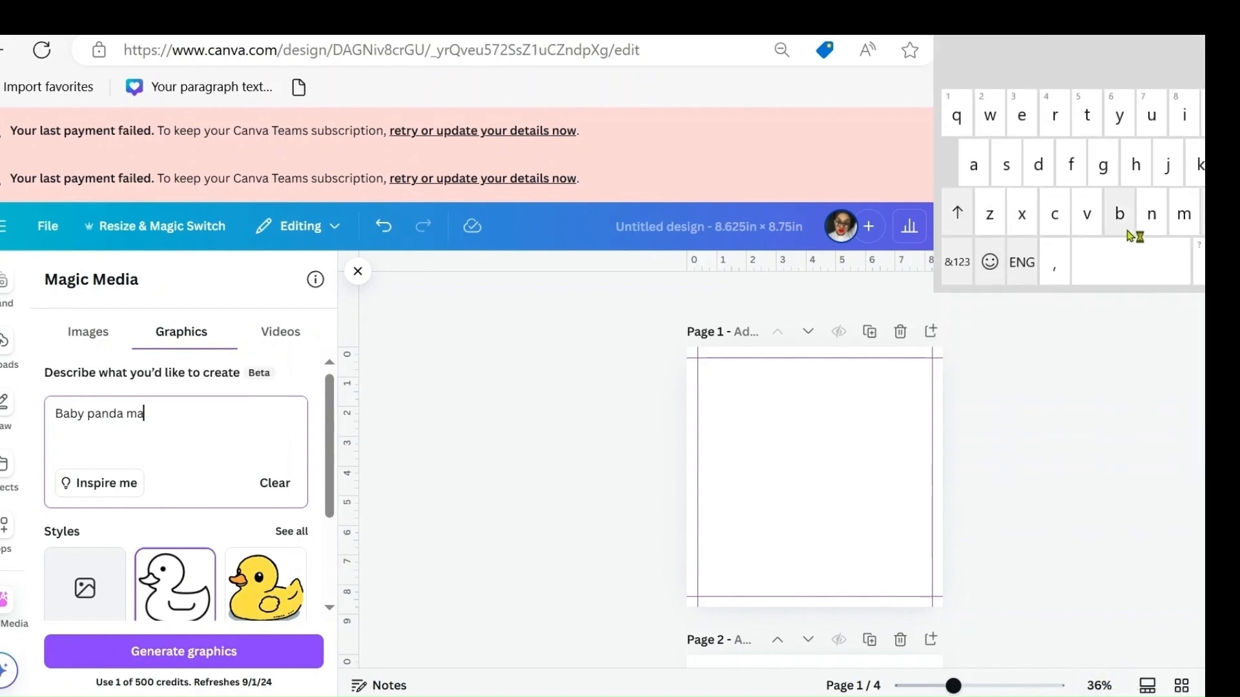
pyautogui.click(1152, 214)
pyautogui.click(1033, 155)
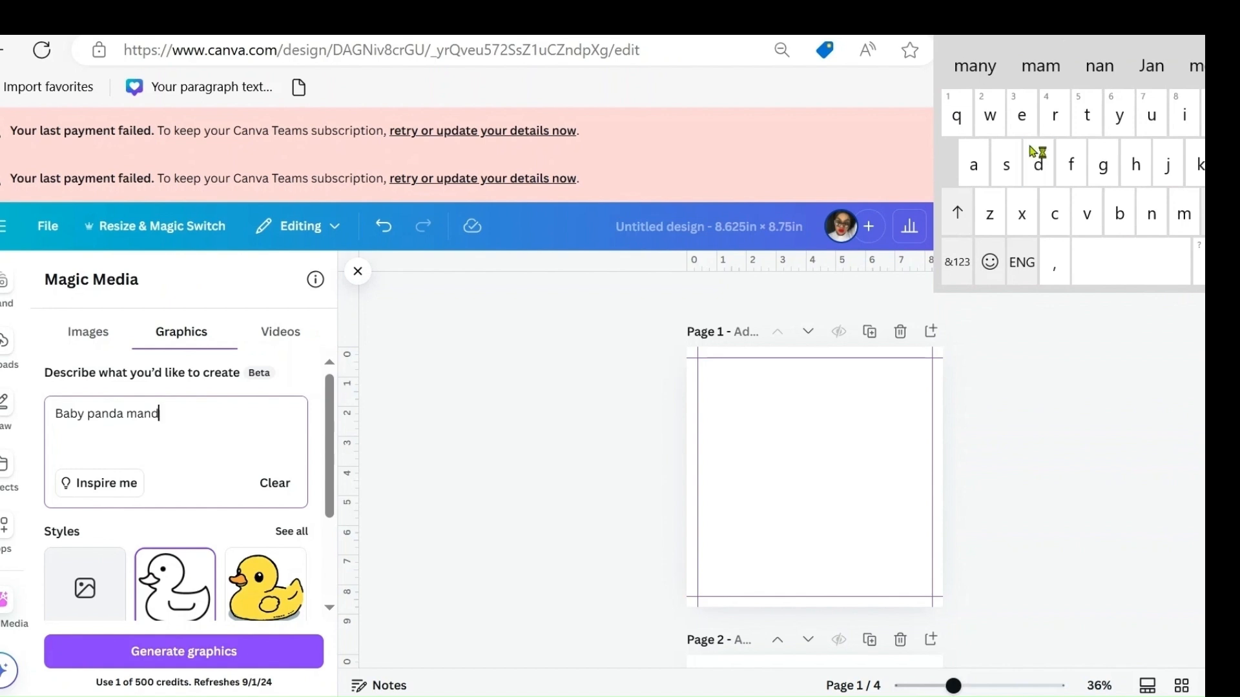
pyautogui.write('ala')
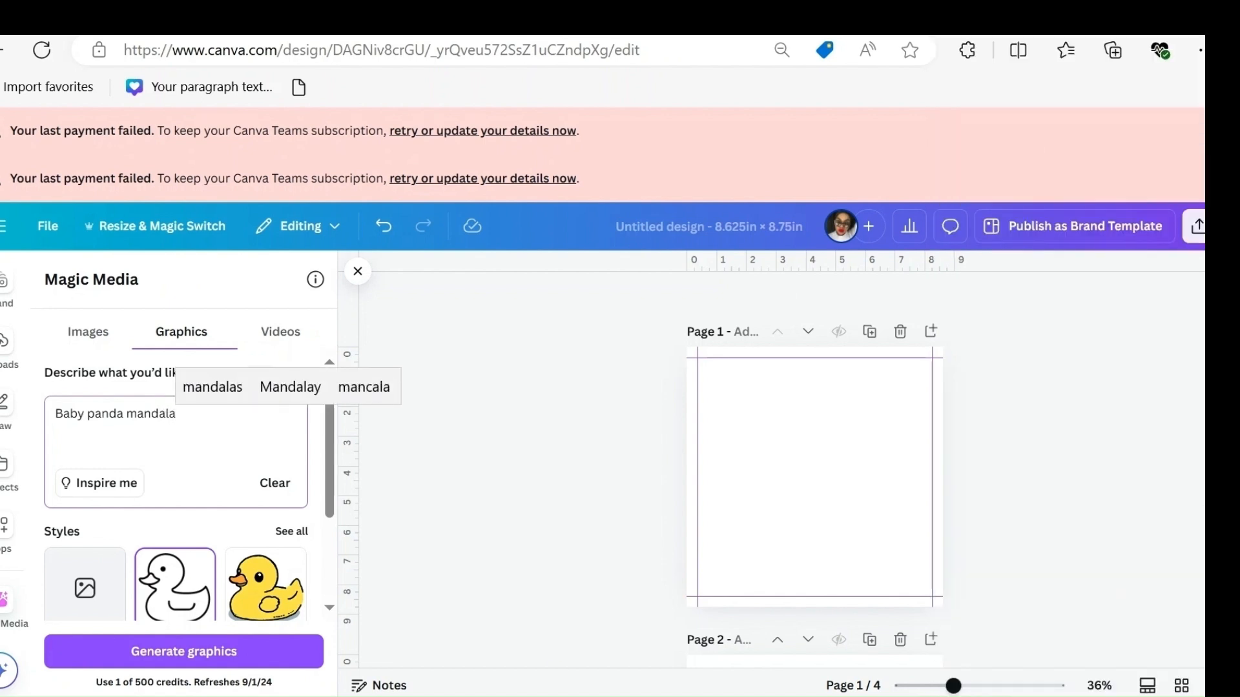
pyautogui.click(261, 649)
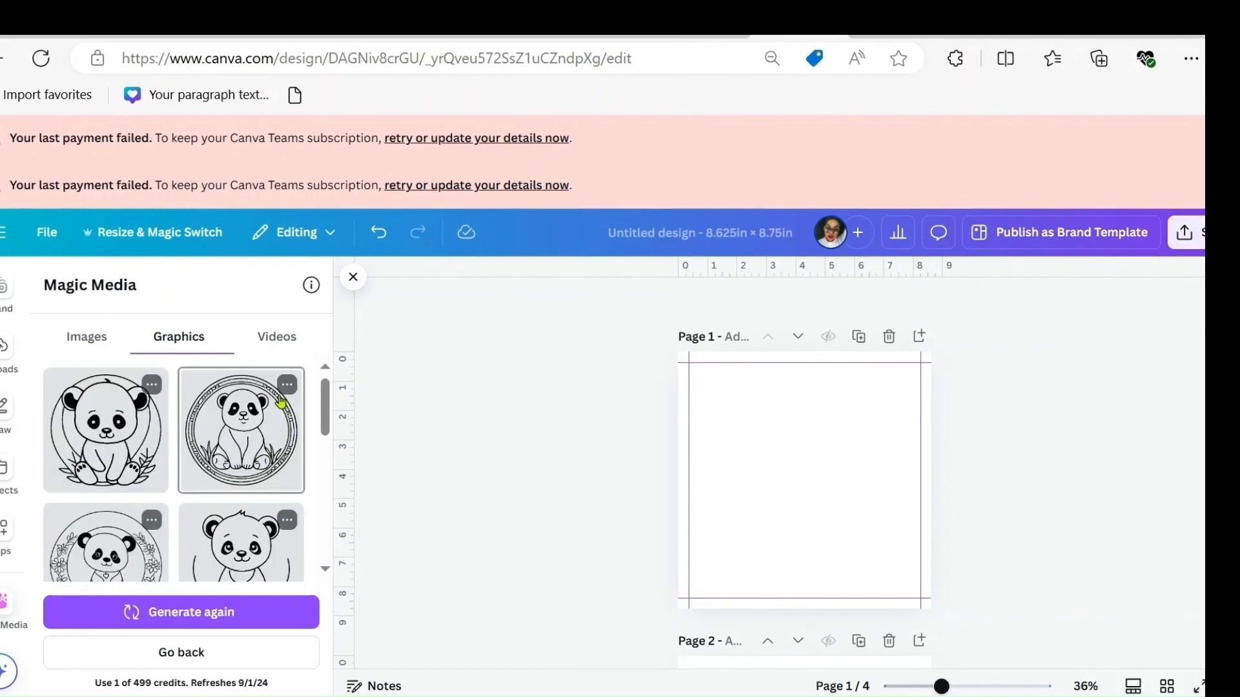
# Step: Add the first generated panda graphic to page 1 and enlarge it to fill the area inside the margin guides
pyautogui.click(102, 443)
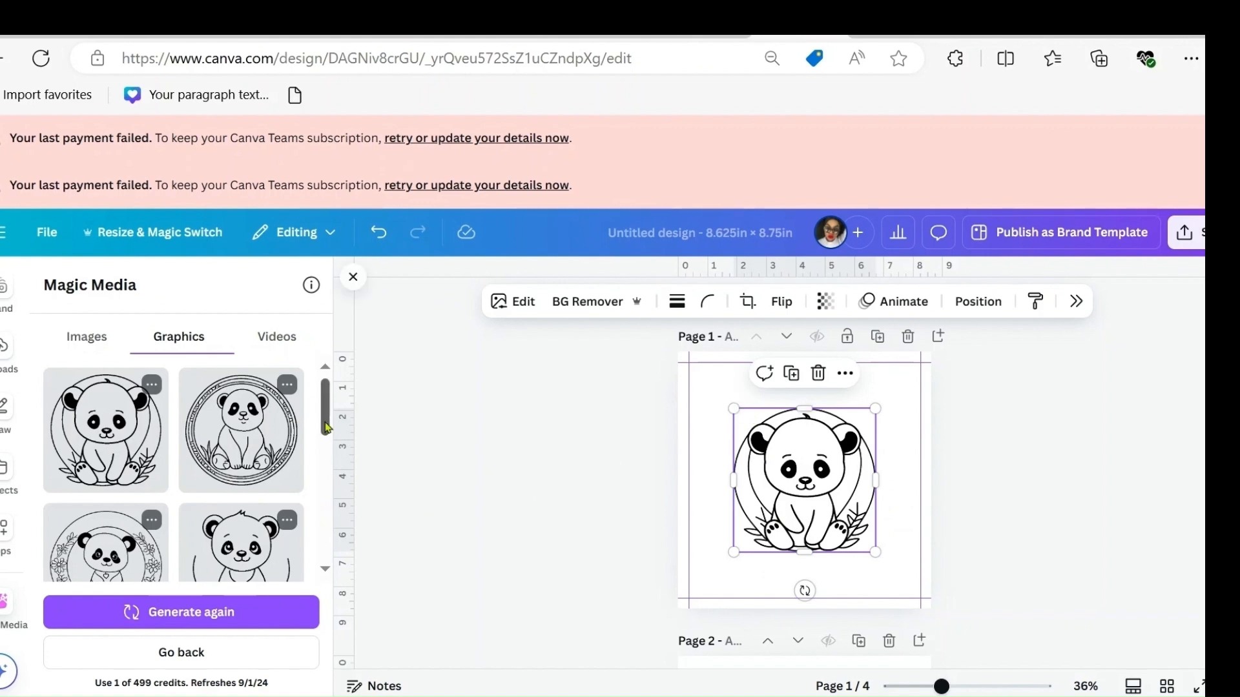
pyautogui.moveTo(323, 421); pyautogui.dragTo(331, 452)
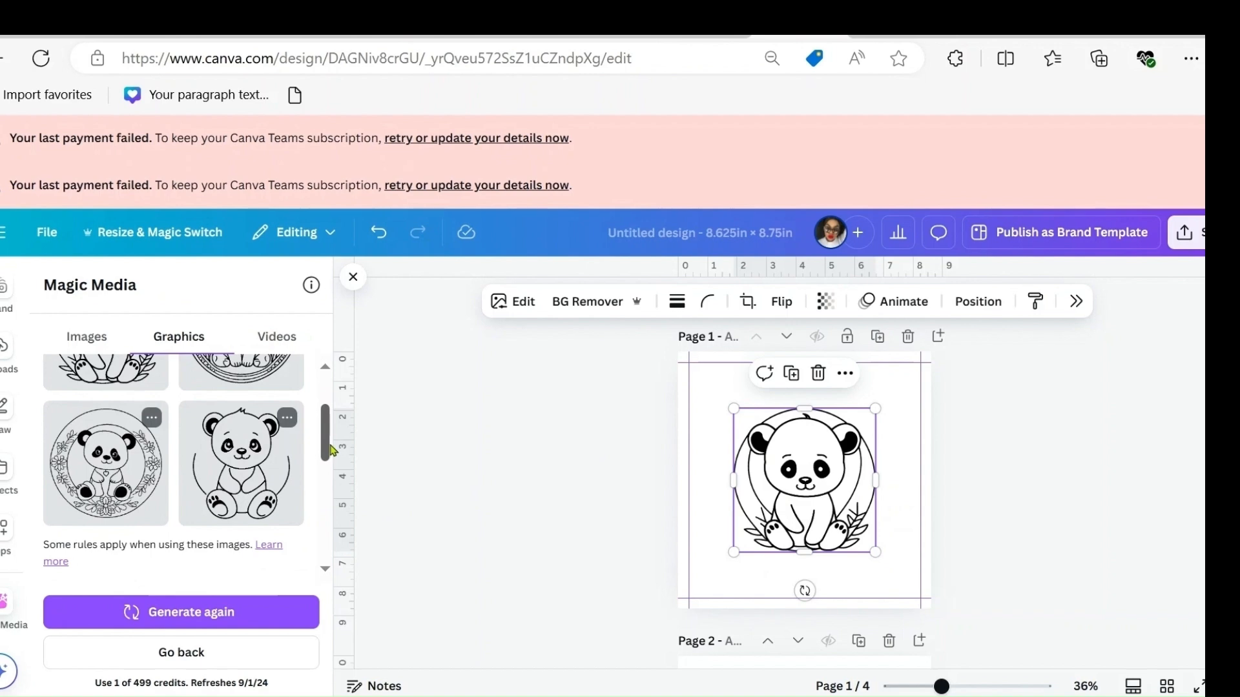
pyautogui.moveTo(331, 450)
pyautogui.mouseDown()
pyautogui.moveTo(331, 416)
pyautogui.moveTo(331, 435)
pyautogui.mouseUp()
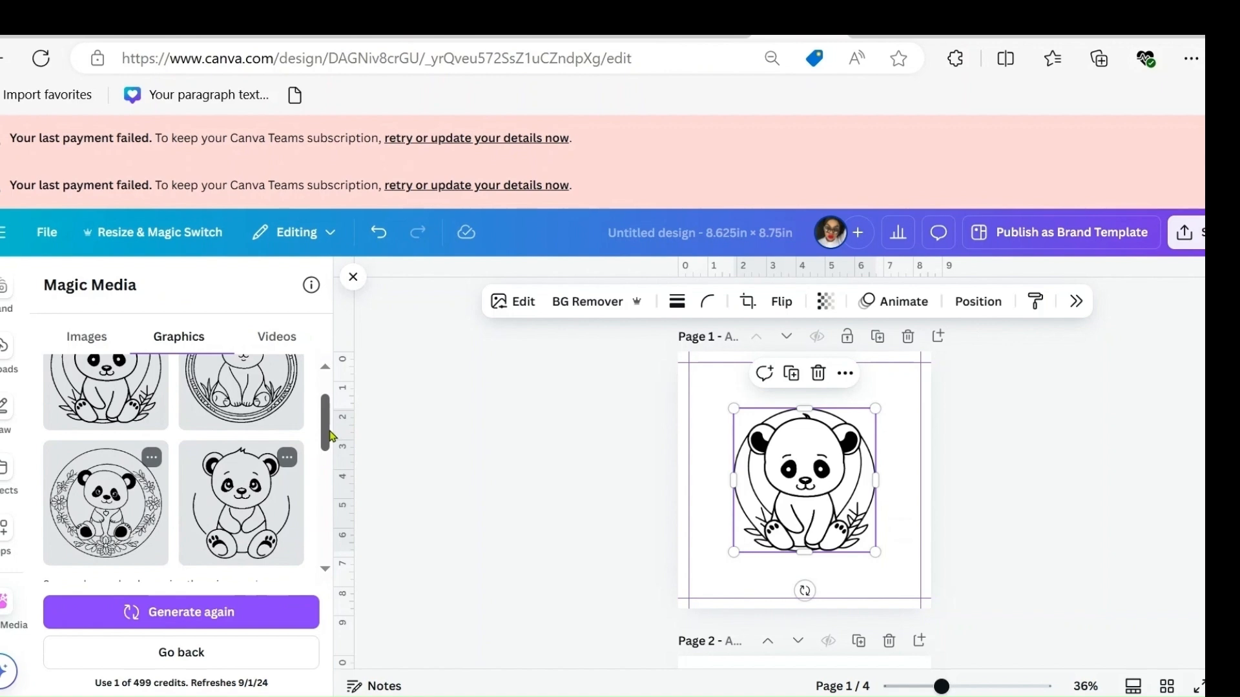
pyautogui.moveTo(329, 427)
pyautogui.mouseDown()
pyautogui.moveTo(328, 407)
pyautogui.moveTo(332, 427)
pyautogui.mouseUp()
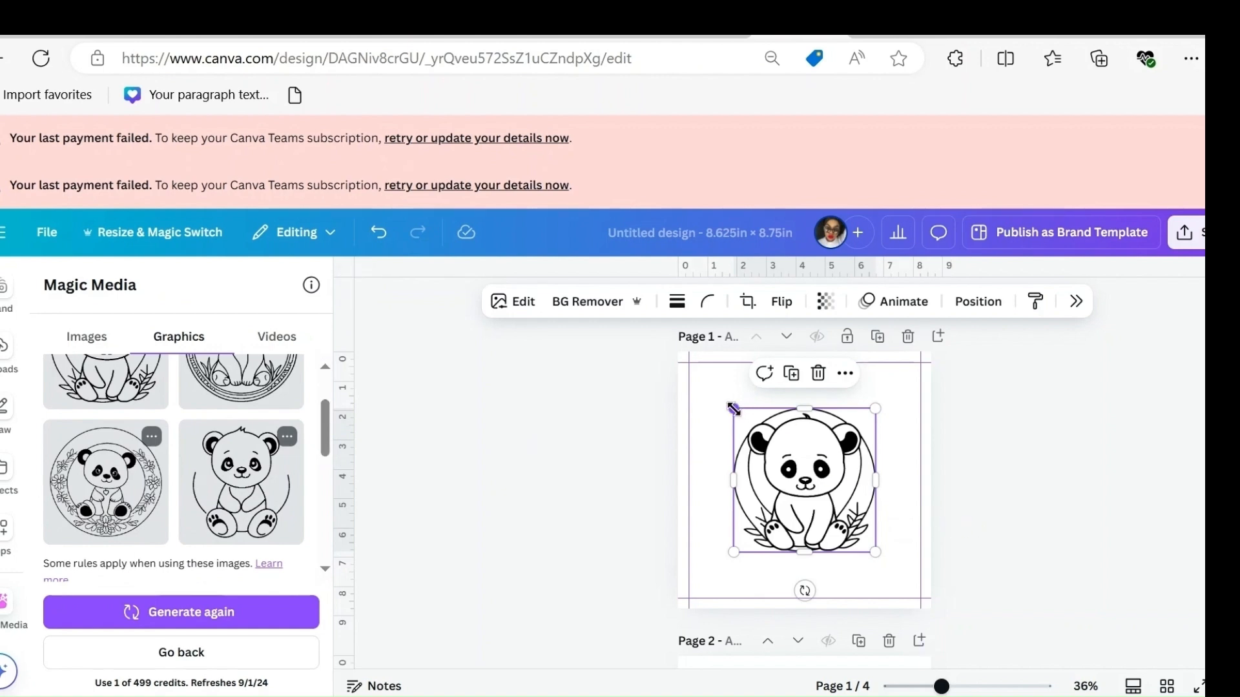
pyautogui.moveTo(733, 408); pyautogui.dragTo(689, 363)
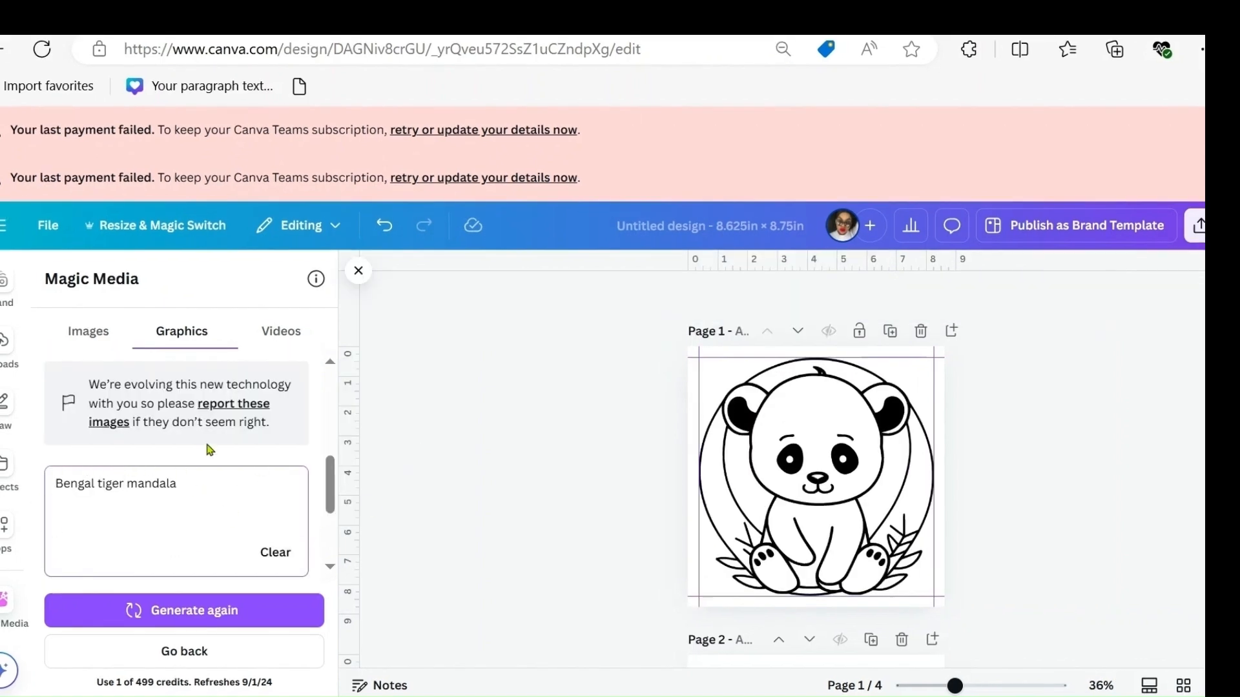
# Step: Generate a new set of graphics from the description "Bengal tiger mandala"
pyautogui.click(223, 610)
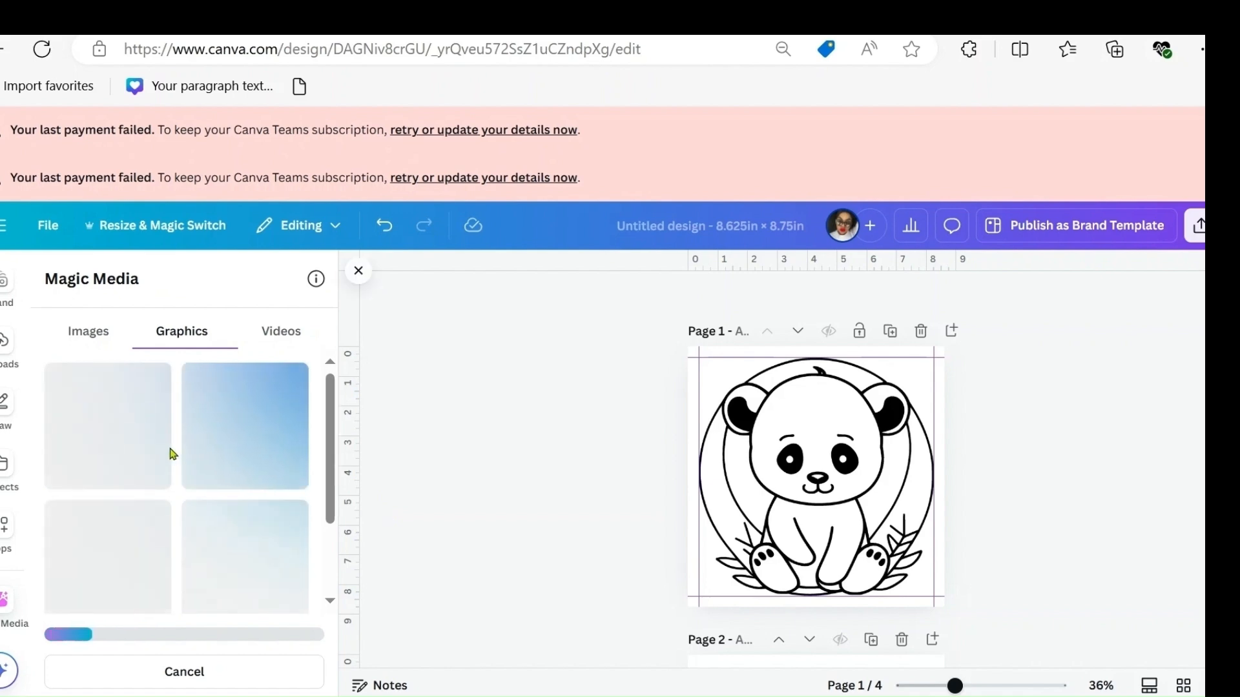
# Step: Upload the parrot line drawing from the Downloads folder to the design's image uploads
pyautogui.click(4, 345)
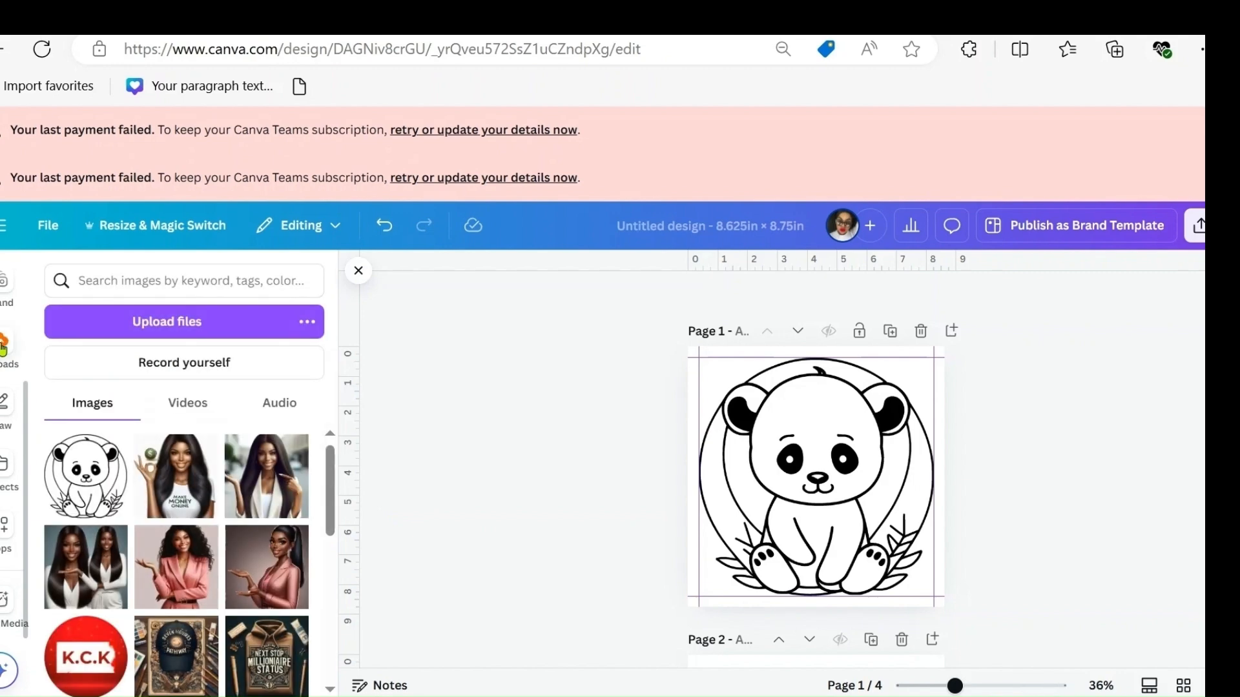
pyautogui.click(167, 323)
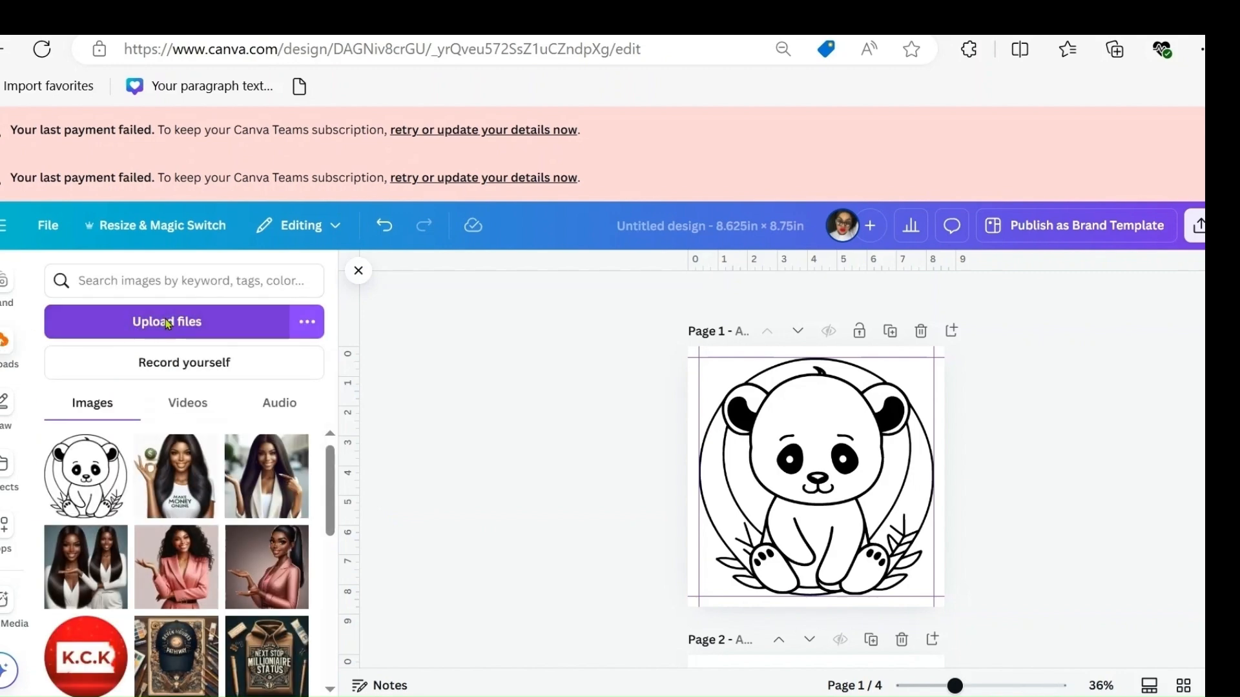
pyautogui.click(167, 323)
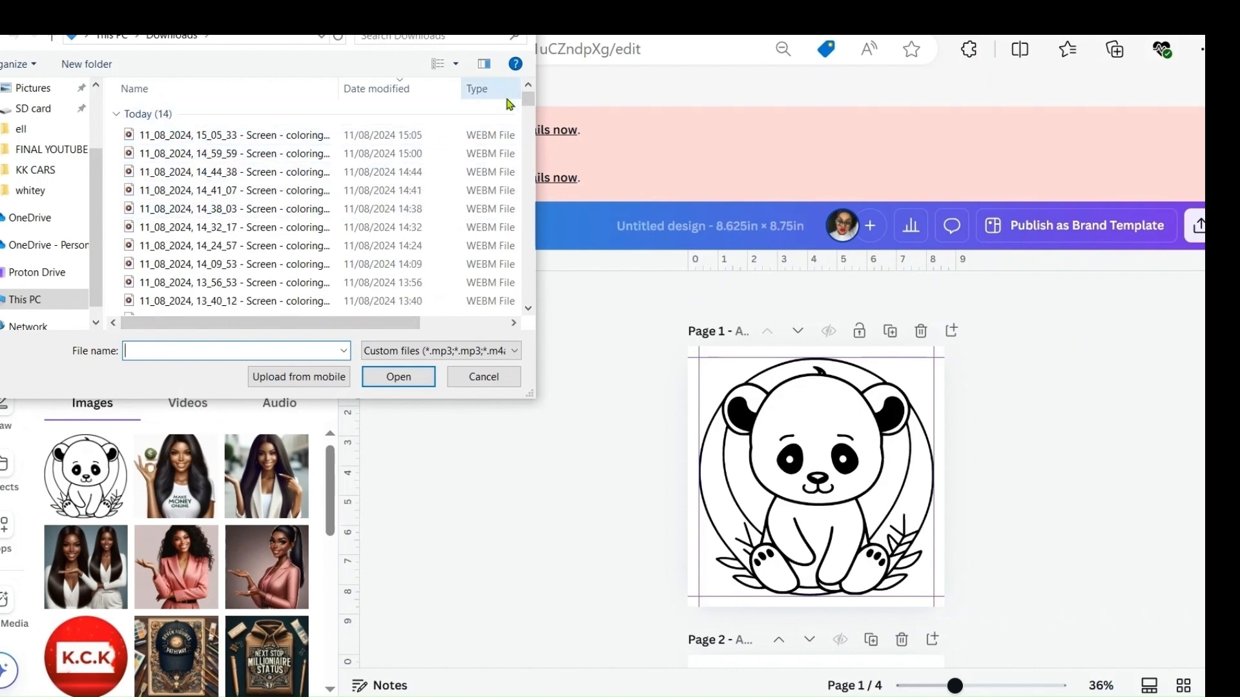
pyautogui.scroll(-4, 528, 204)
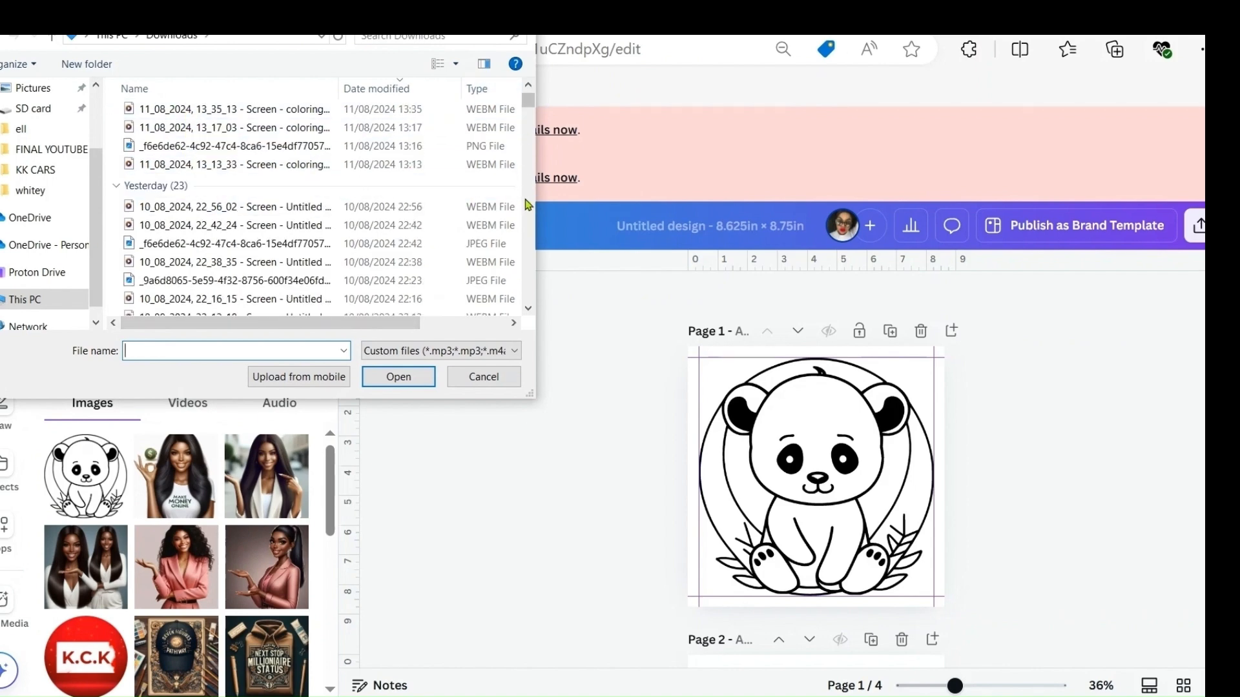
pyautogui.doubleClick(321, 241)
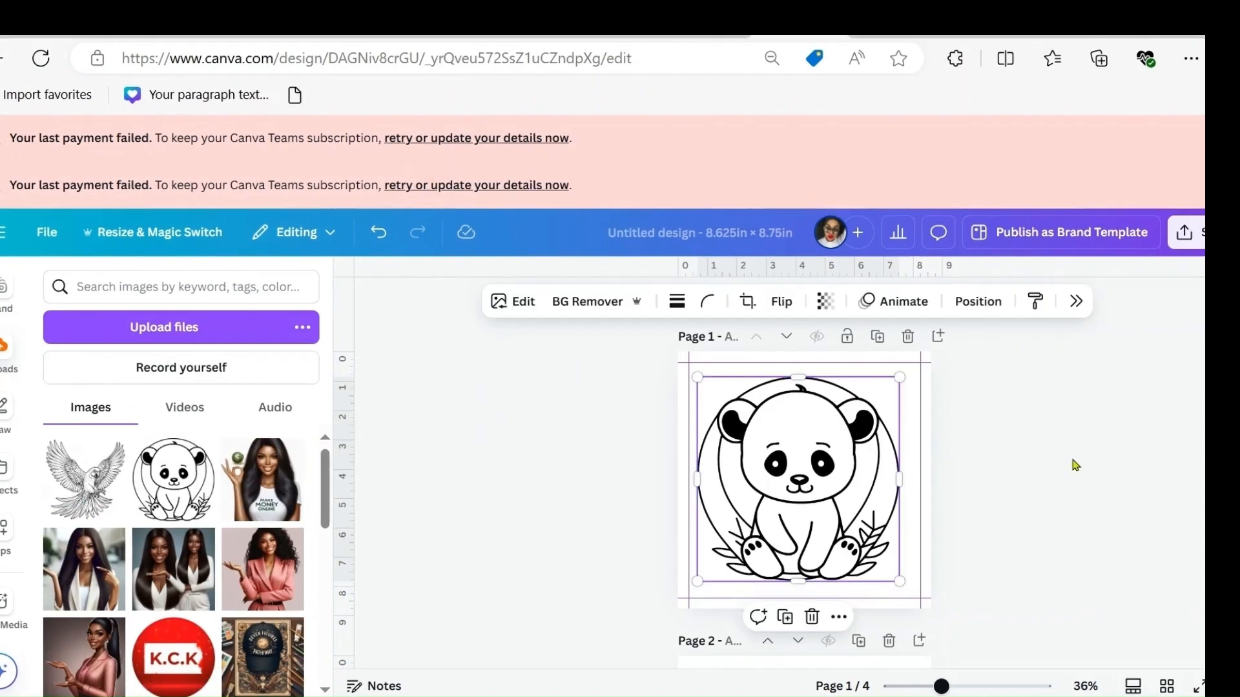
# Step: Delete page 1 with the baby panda drawing so a blank guide-marked page comes first
pyautogui.click(1073, 461)
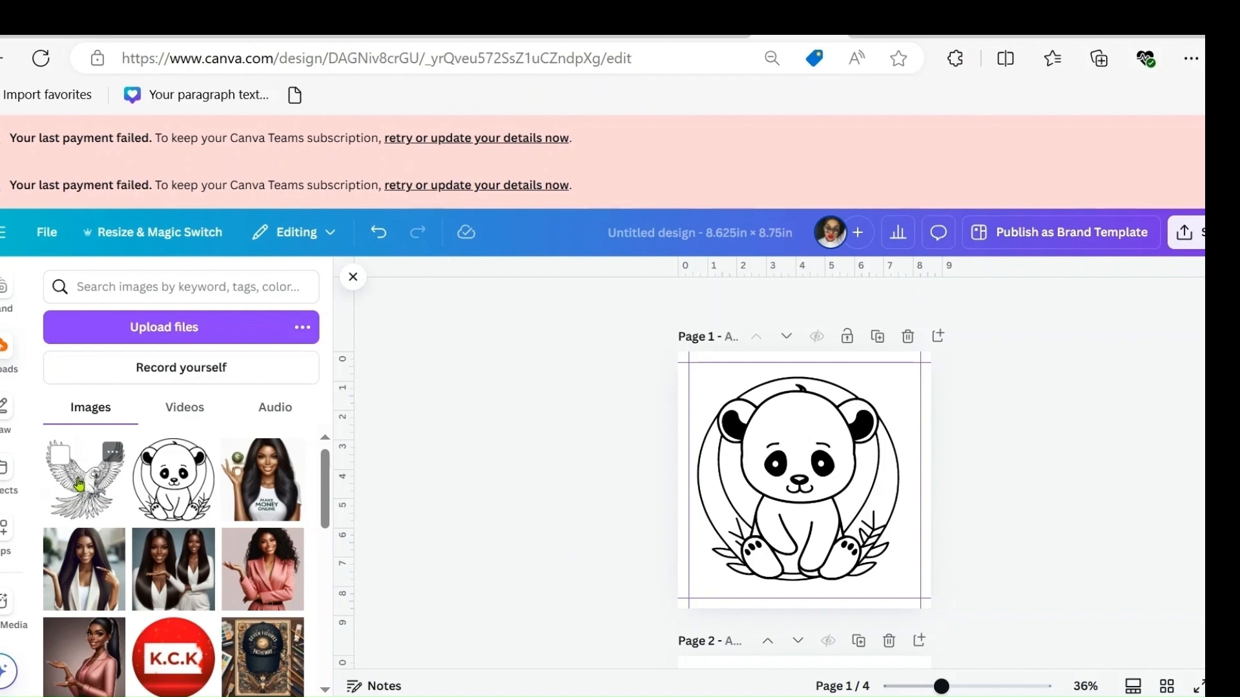
pyautogui.click(794, 534)
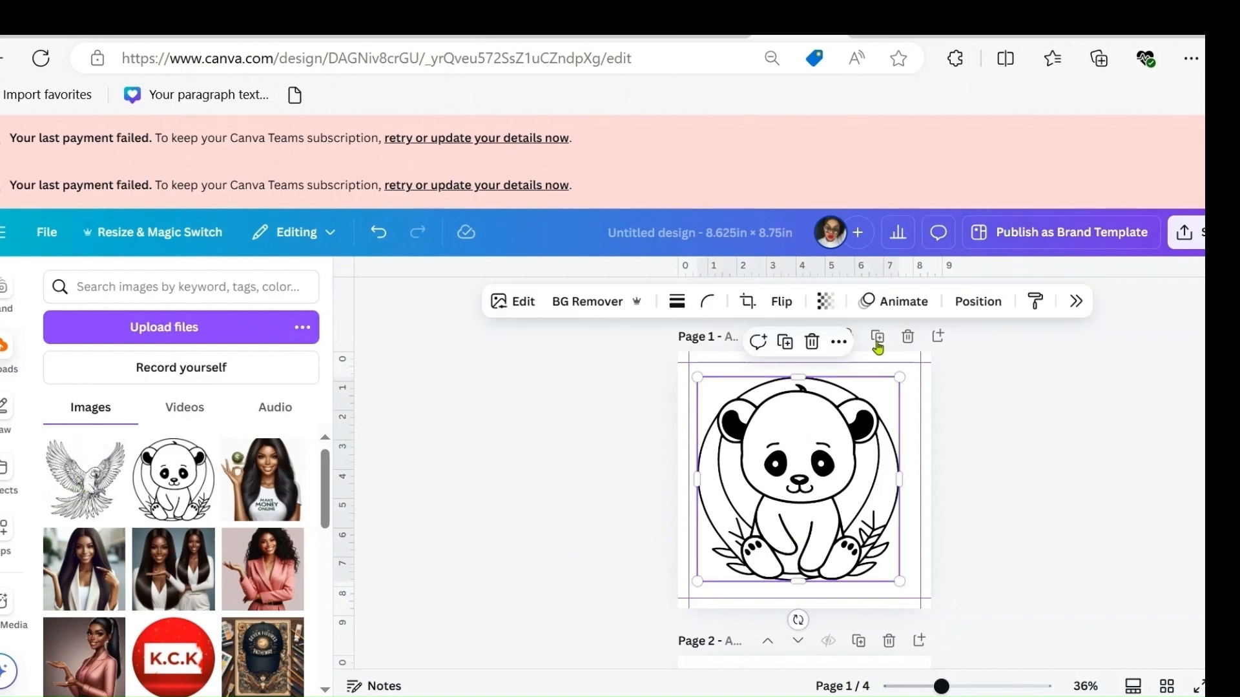
pyautogui.click(907, 337)
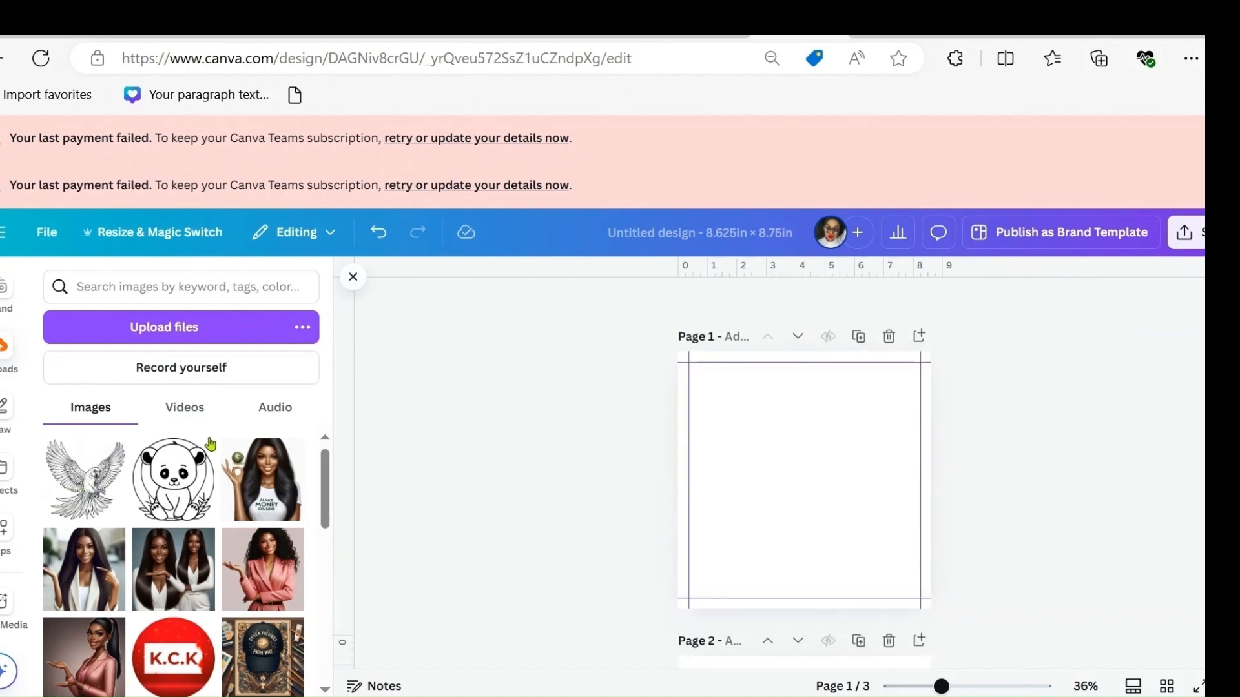
# Step: Place the uploaded parrot drawing on page 1 and size it inside the margin guides, leaving room above it for a title
pyautogui.click(82, 481)
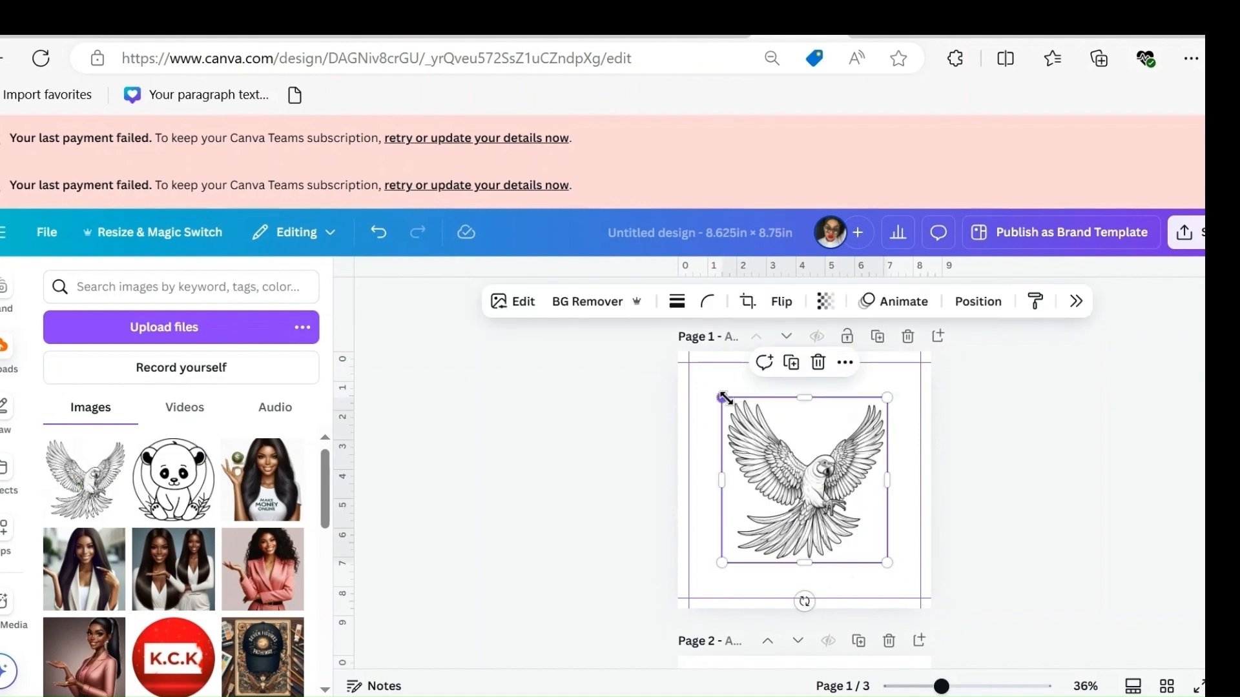
pyautogui.moveTo(724, 398); pyautogui.dragTo(686, 374)
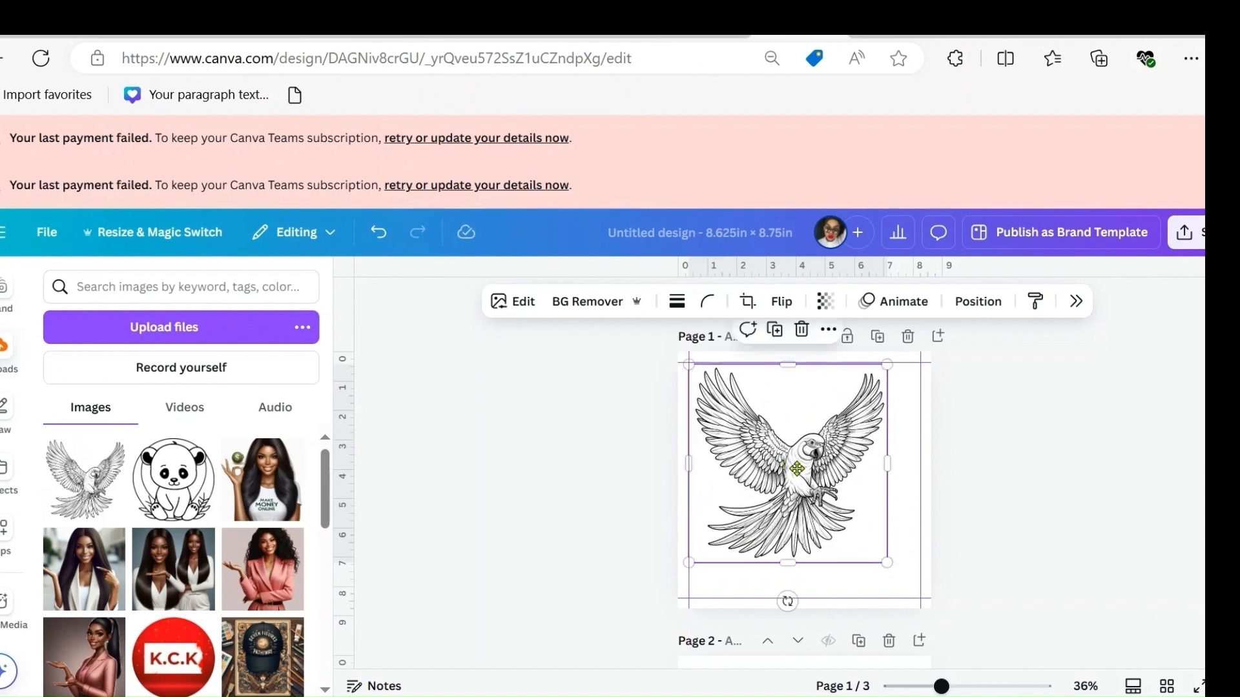
pyautogui.moveTo(786, 462); pyautogui.dragTo(804, 476)
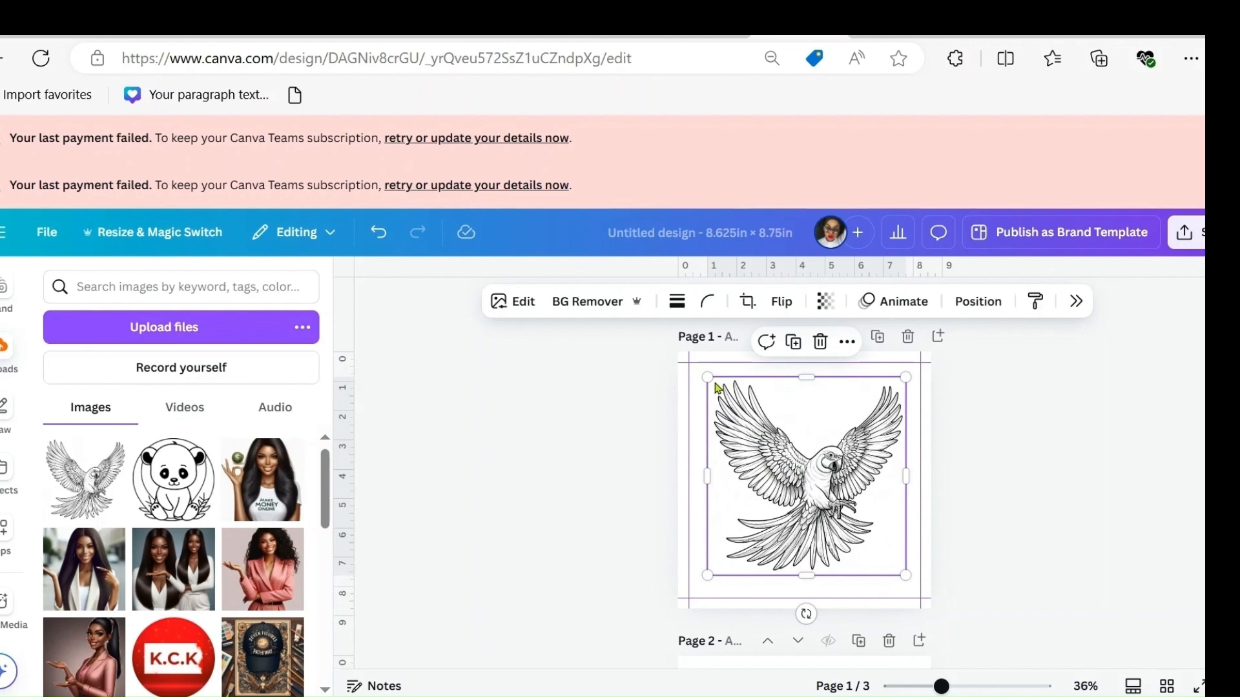
pyautogui.moveTo(707, 377)
pyautogui.mouseDown()
pyautogui.moveTo(695, 369)
pyautogui.moveTo(707, 378)
pyautogui.mouseUp()
pyautogui.click(1123, 550)
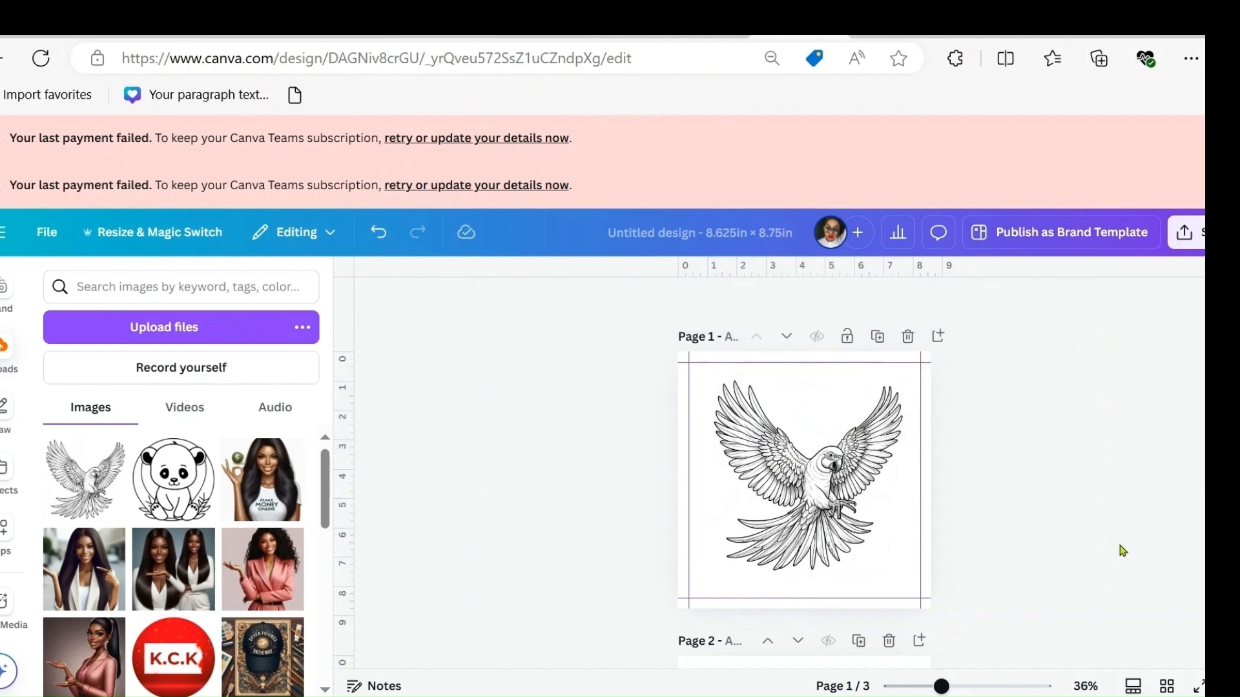
pyautogui.click(853, 522)
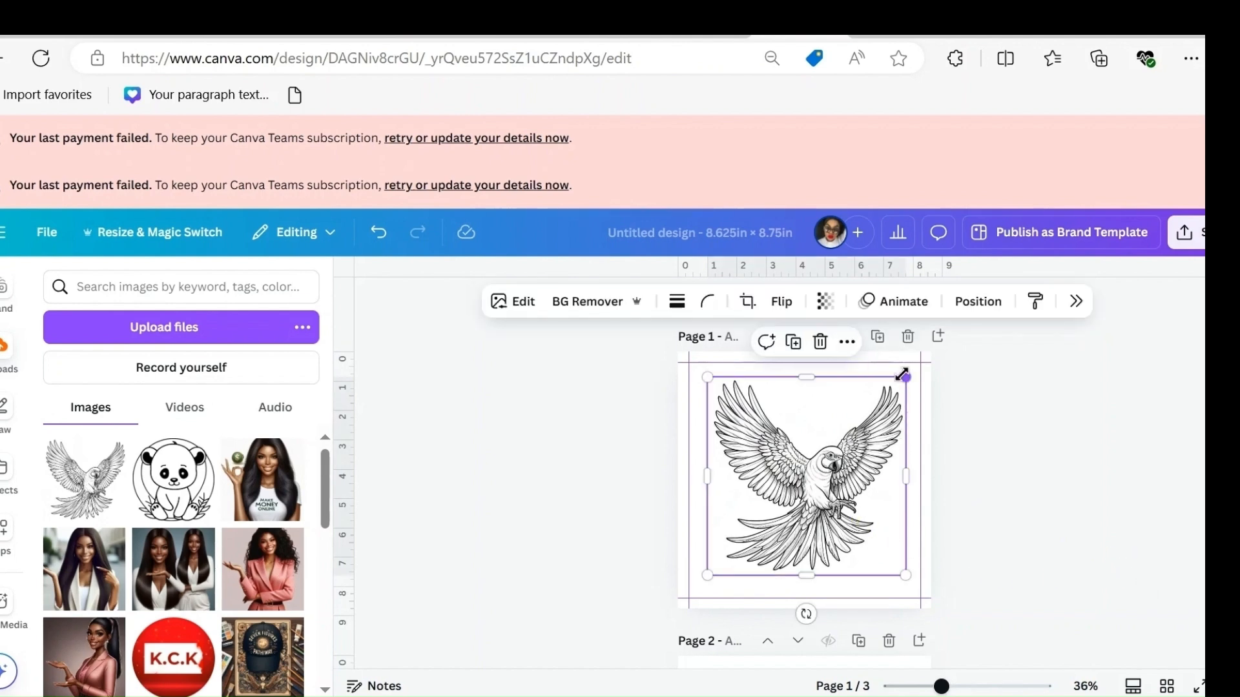
pyautogui.moveTo(903, 375); pyautogui.dragTo(877, 406)
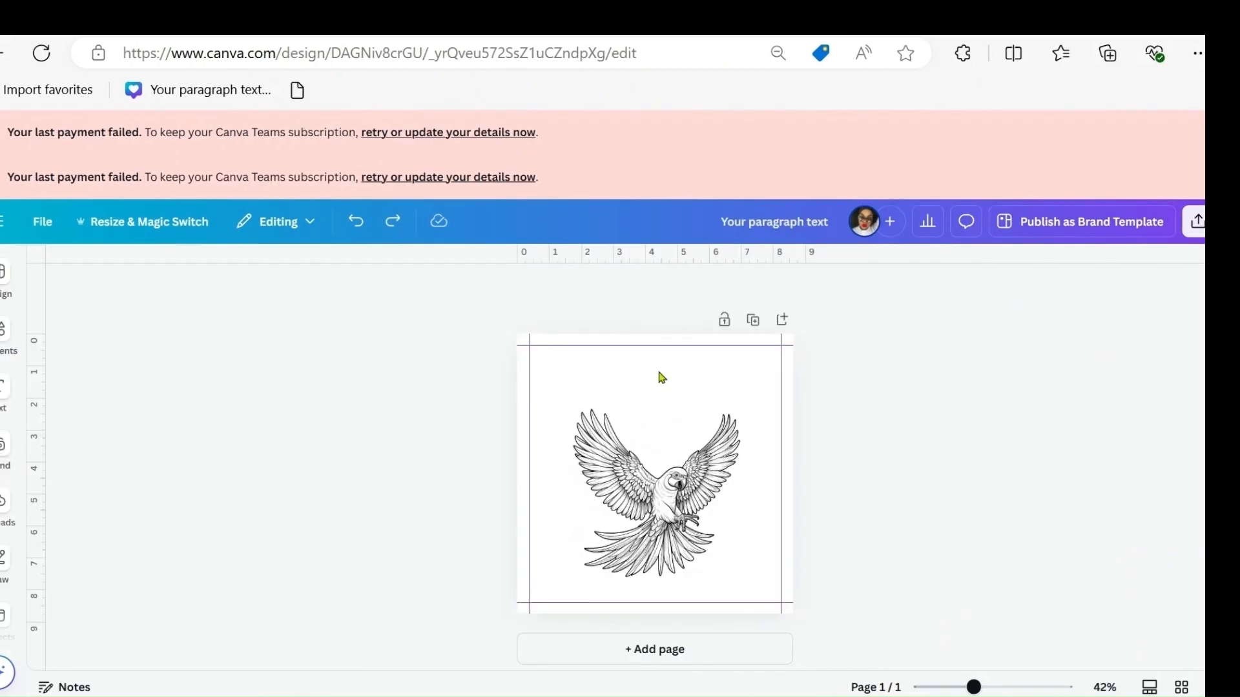
# Step: Add a text box, enlarge its text to about size 37.9, and place it above the parrot
pyautogui.click(10, 386)
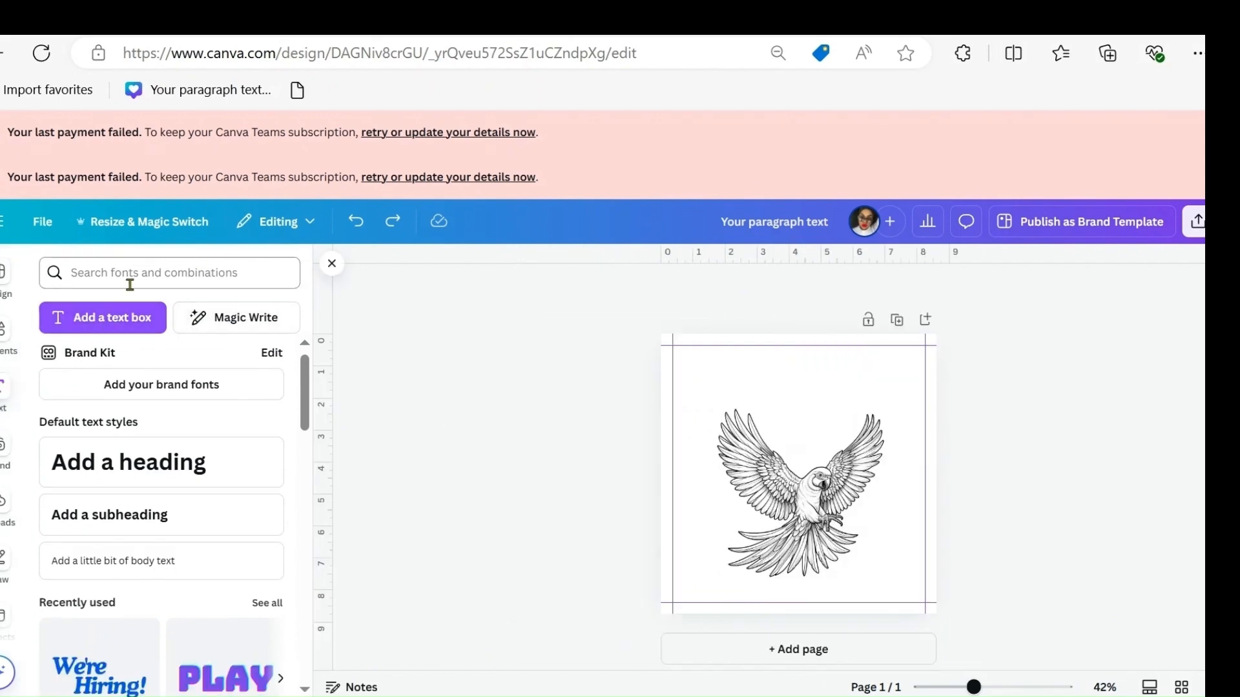
pyautogui.click(128, 313)
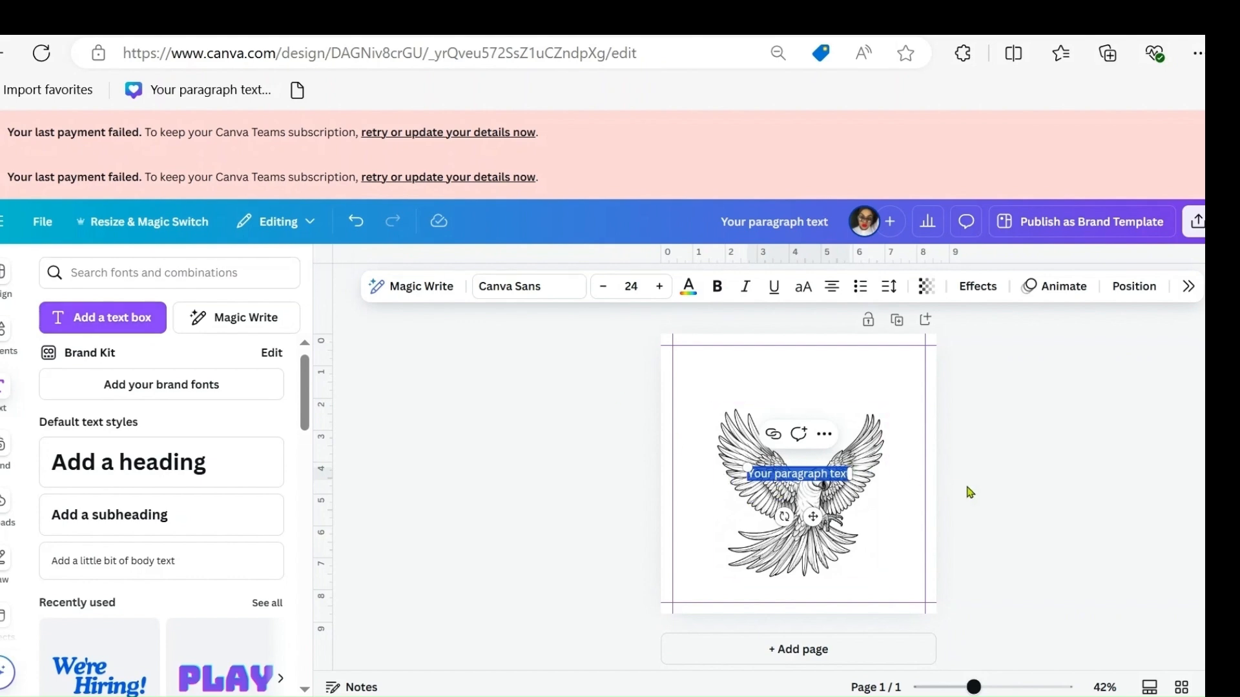
pyautogui.moveTo(821, 476); pyautogui.dragTo(689, 329)
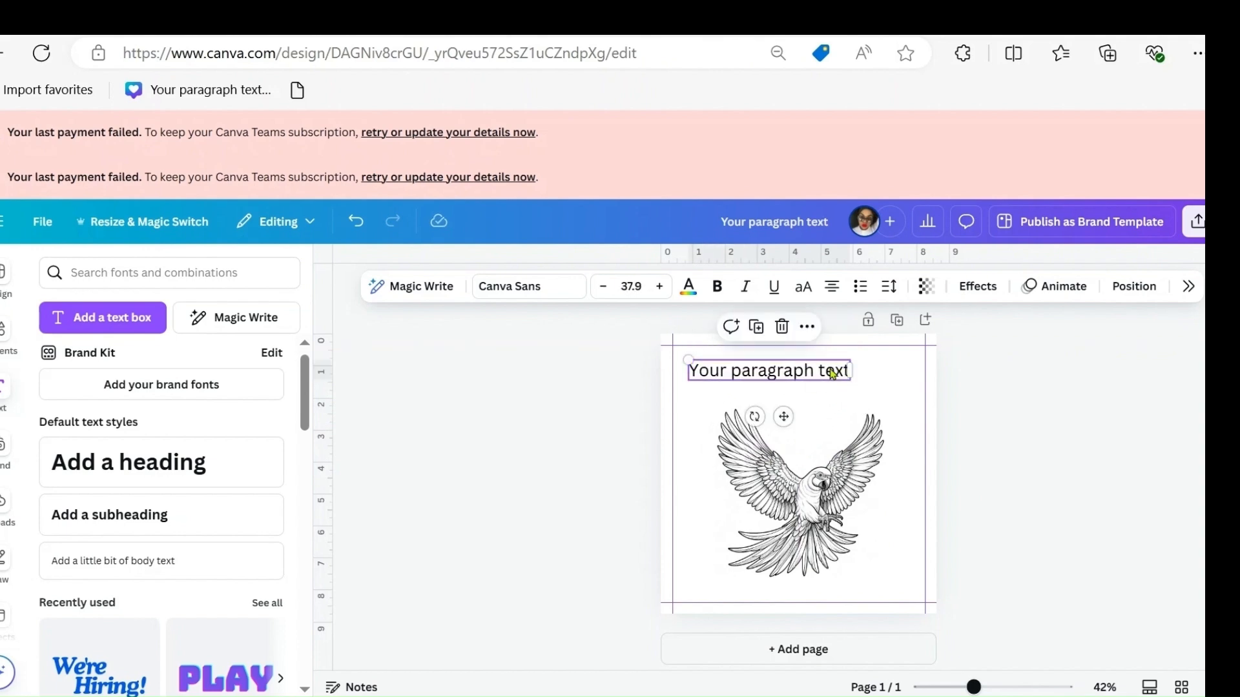
pyautogui.moveTo(833, 373); pyautogui.dragTo(855, 374)
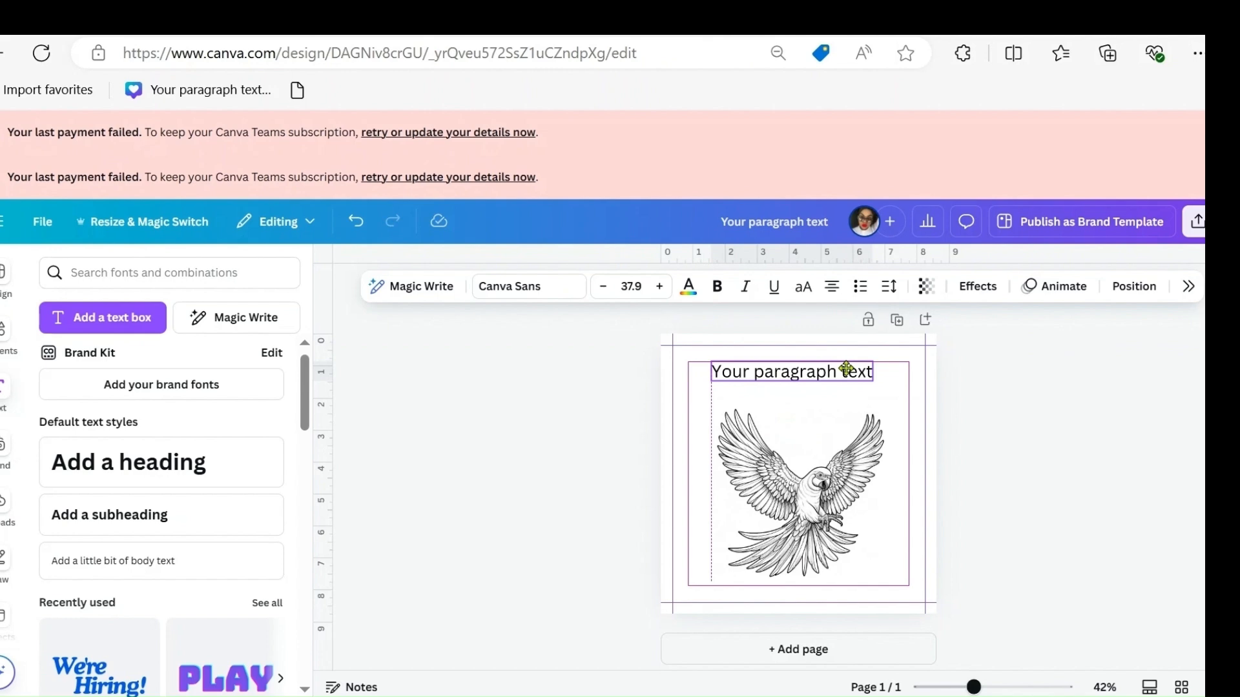
# Step: Increase the placeholder text's size to 43.9 and position it near the page's upper margin guide
pyautogui.click(663, 290)
pyautogui.click(662, 291)
pyautogui.click(662, 291)
pyautogui.click(663, 290)
pyautogui.click(663, 290)
pyautogui.click(663, 290)
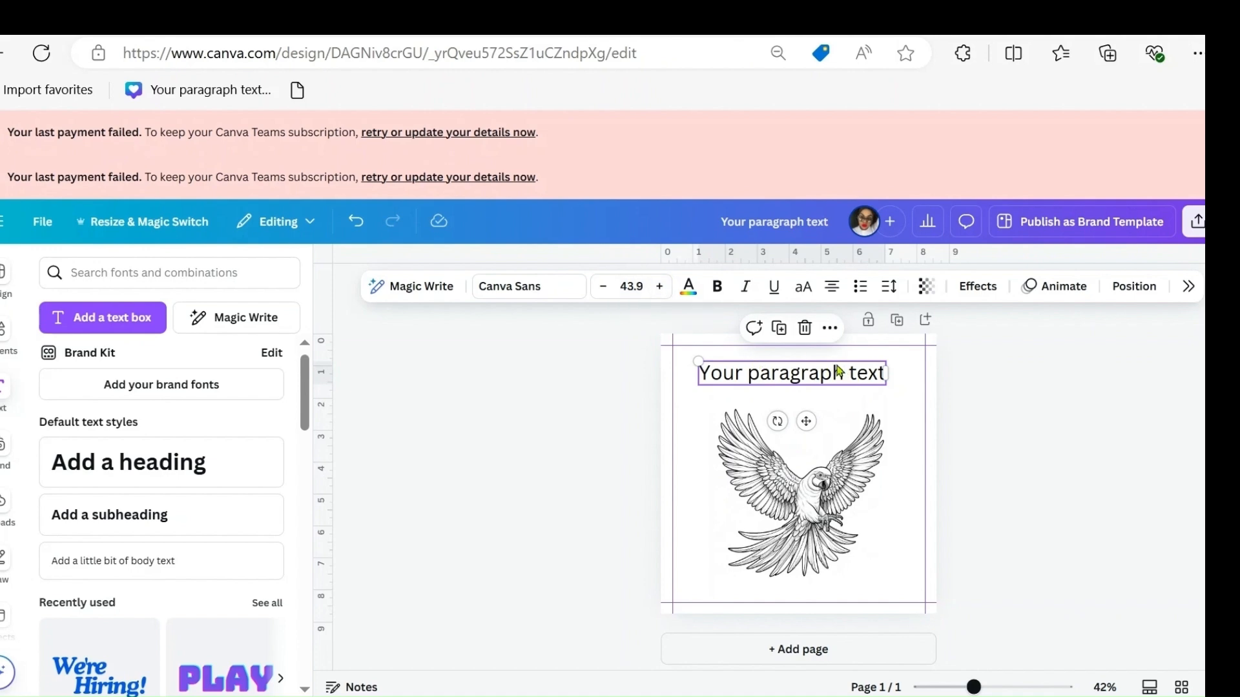
pyautogui.moveTo(837, 368); pyautogui.dragTo(838, 363)
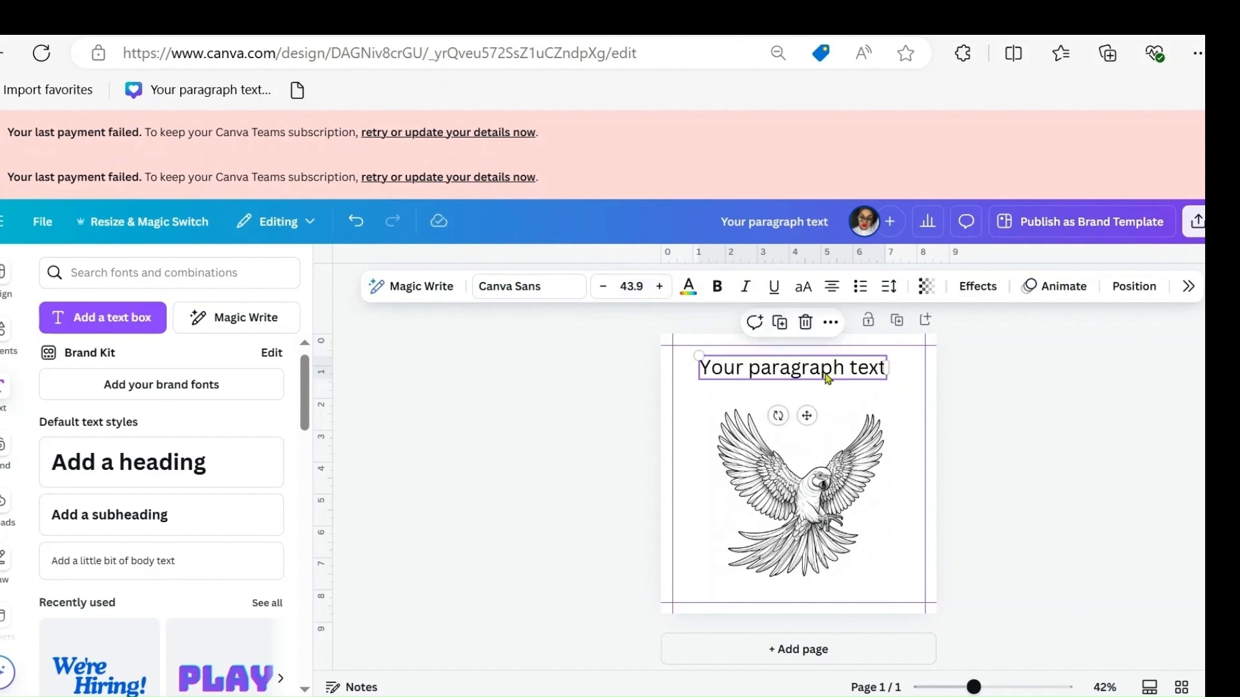
# Step: Duplicate the placeholder text line and arrange the two copies one beneath the other above the parrot
pyautogui.rightClick(828, 379)
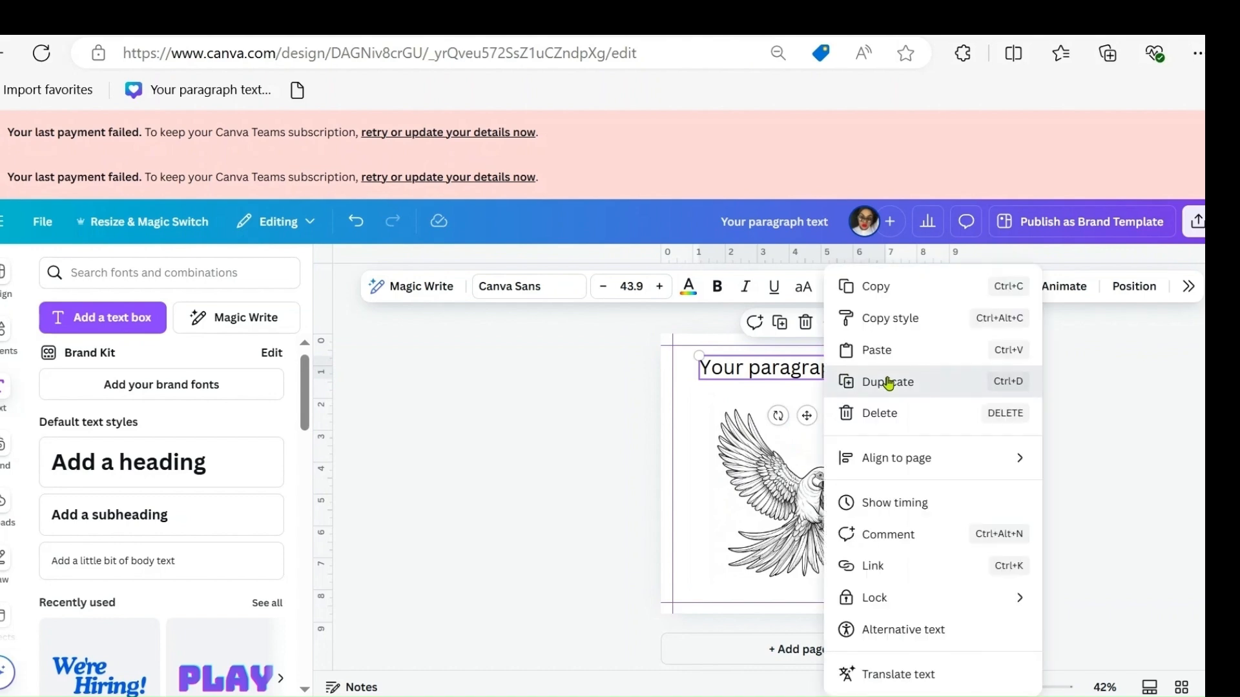
pyautogui.click(886, 381)
pyautogui.moveTo(822, 378)
pyautogui.mouseDown()
pyautogui.moveTo(817, 400)
pyautogui.moveTo(828, 376)
pyautogui.moveTo(823, 390)
pyautogui.mouseUp()
# Step: Replace the upper placeholder text with "ADULTS RELAXATION"
pyautogui.click(879, 373)
pyautogui.click(877, 371)
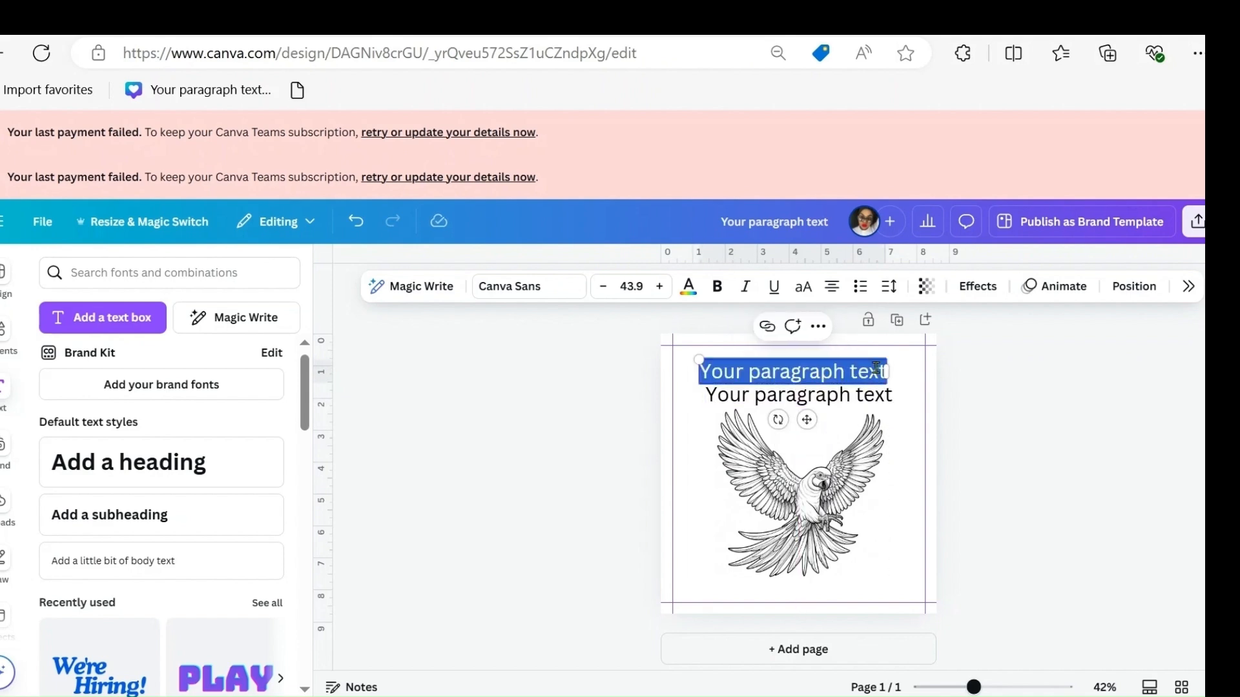
pyautogui.press('BackSpace')
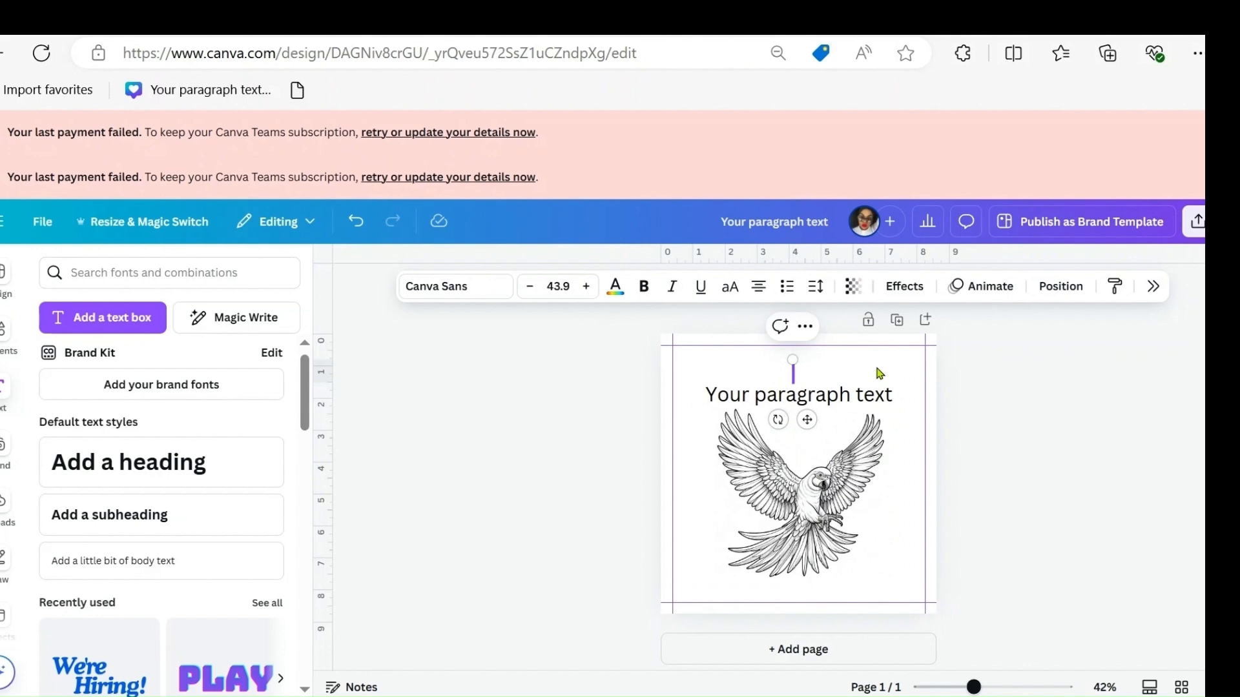
pyautogui.write('ADULTS RELAXATION')
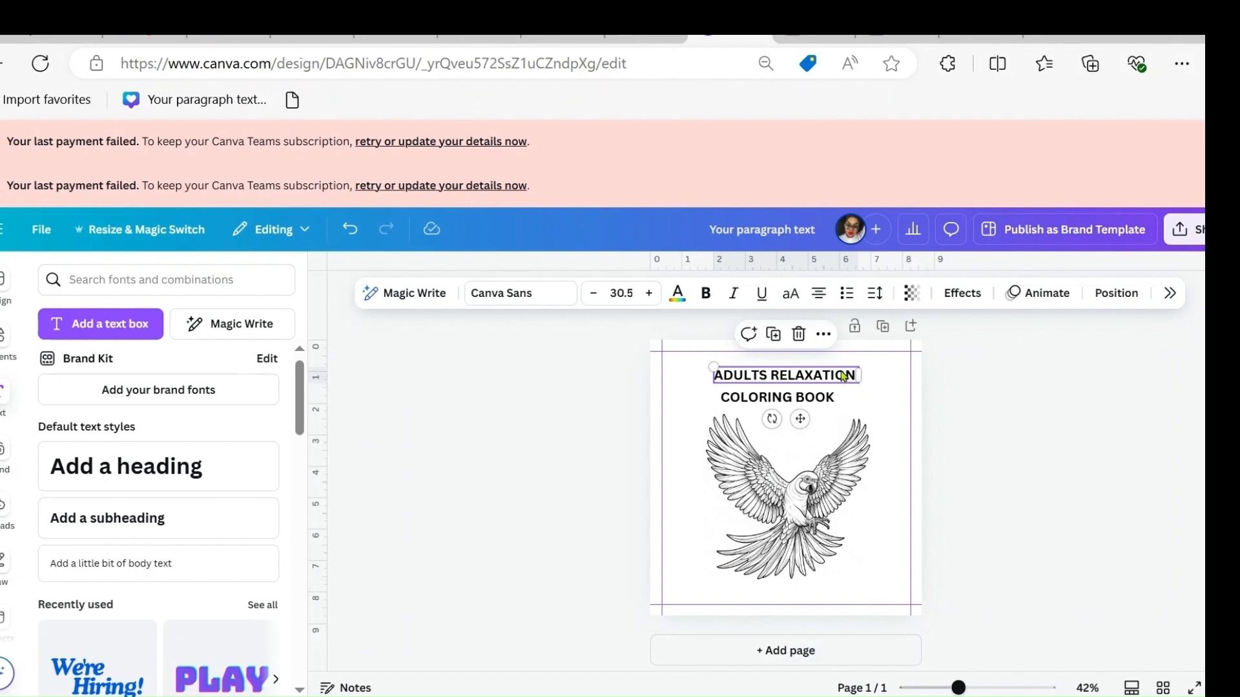
# Step: Browse the available fonts for the "COLORING BOOK" line, then close the font list
pyautogui.click(797, 398)
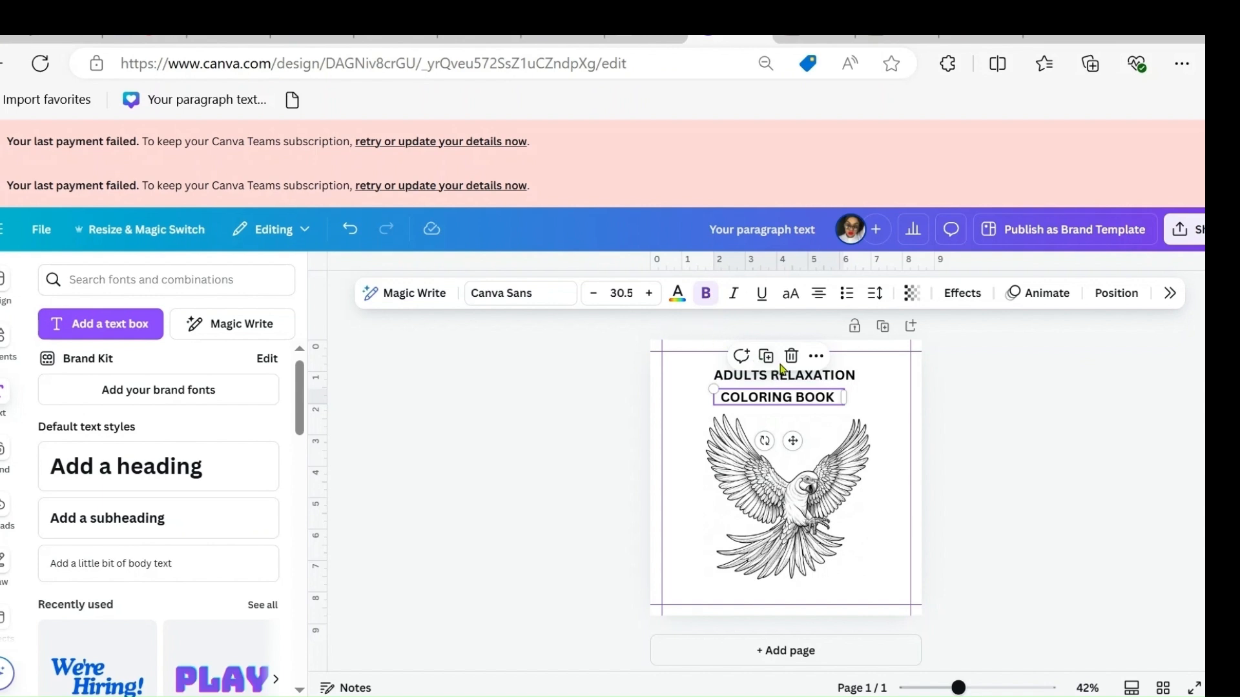
pyautogui.click(568, 298)
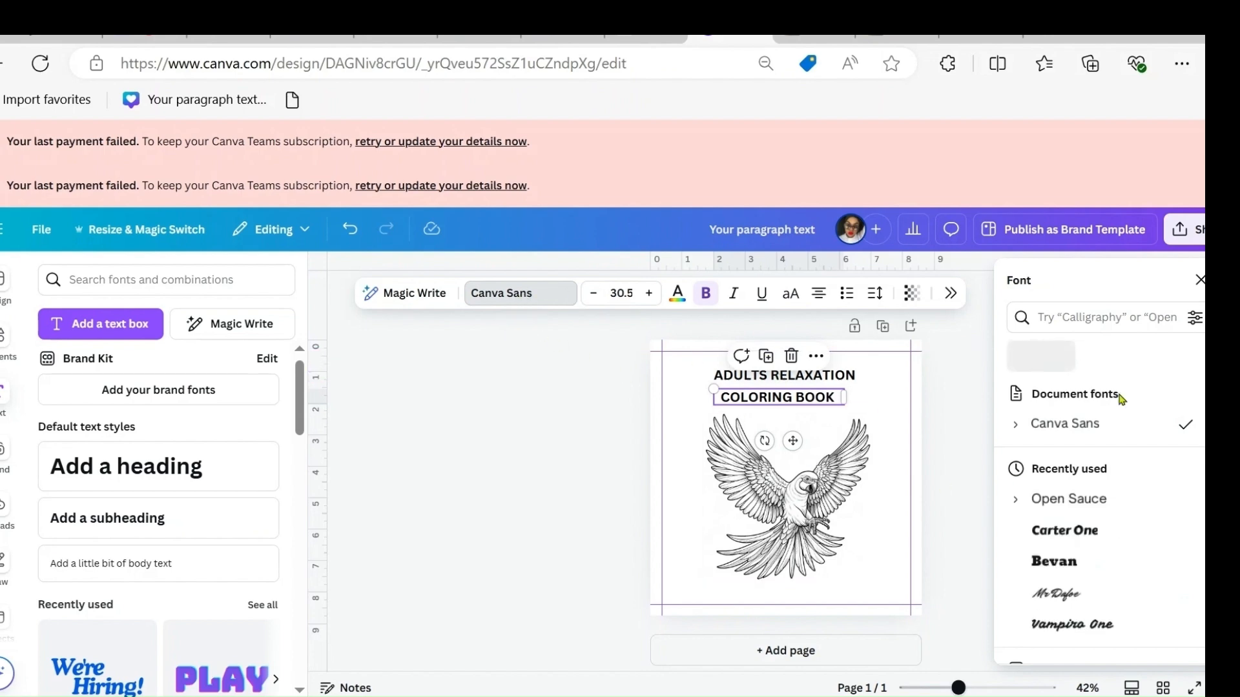
pyautogui.scroll(-3, 1097, 484)
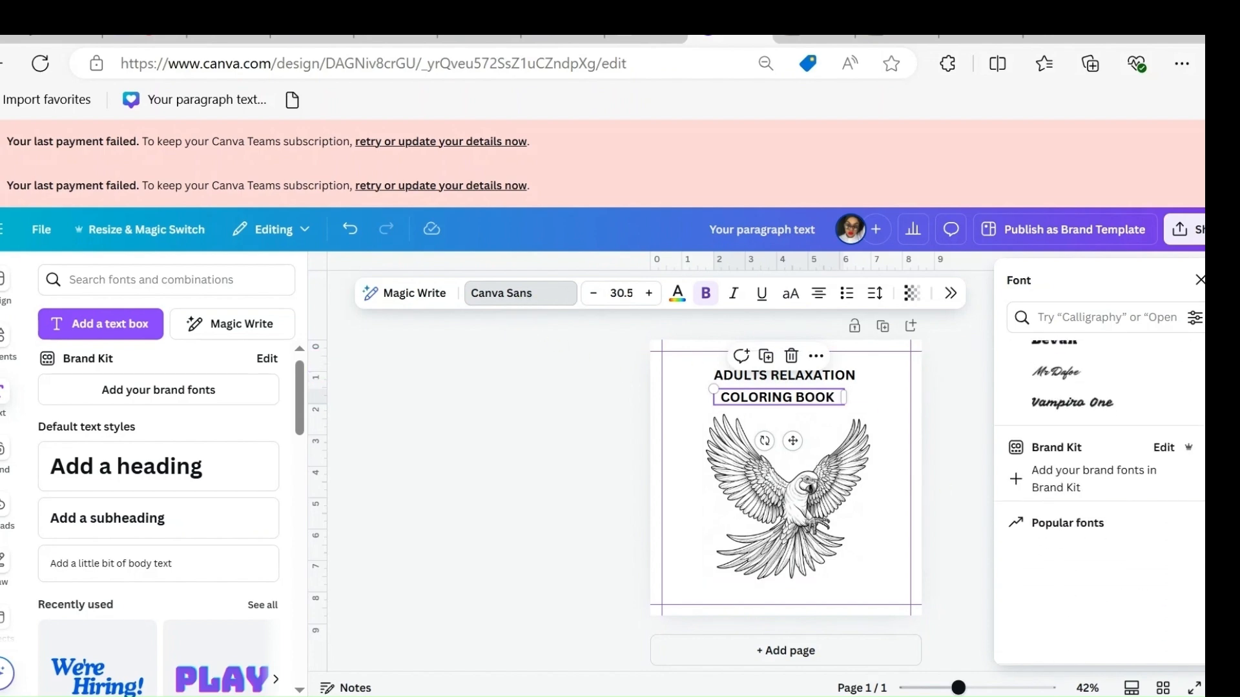
pyautogui.scroll(-2, 1097, 452)
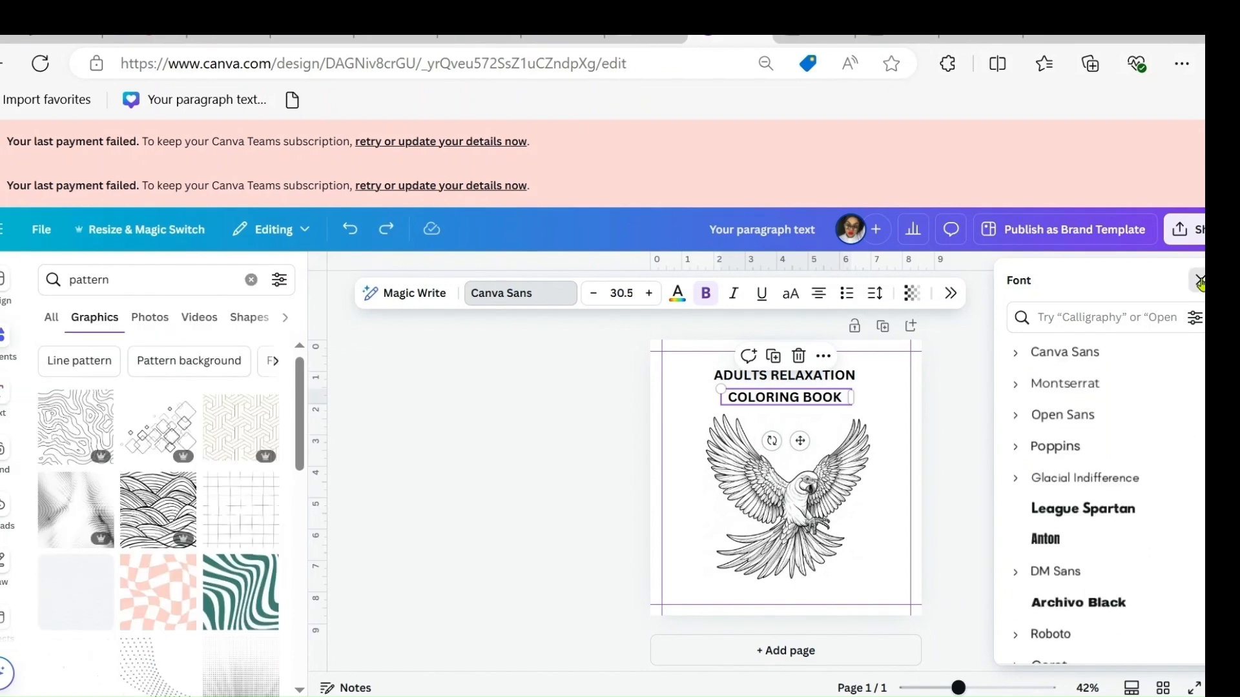
pyautogui.click(1201, 281)
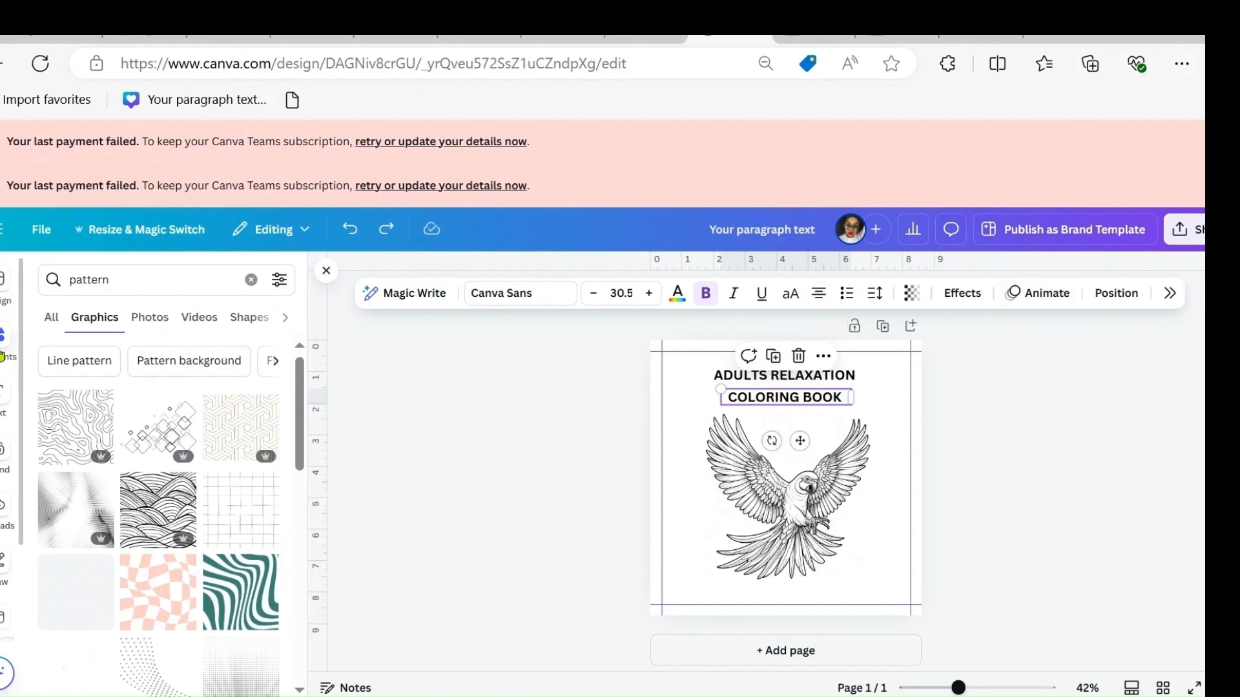
# Step: Browse the "pattern" graphics and add the black concentric curved-line pattern to the title page
pyautogui.click(2, 354)
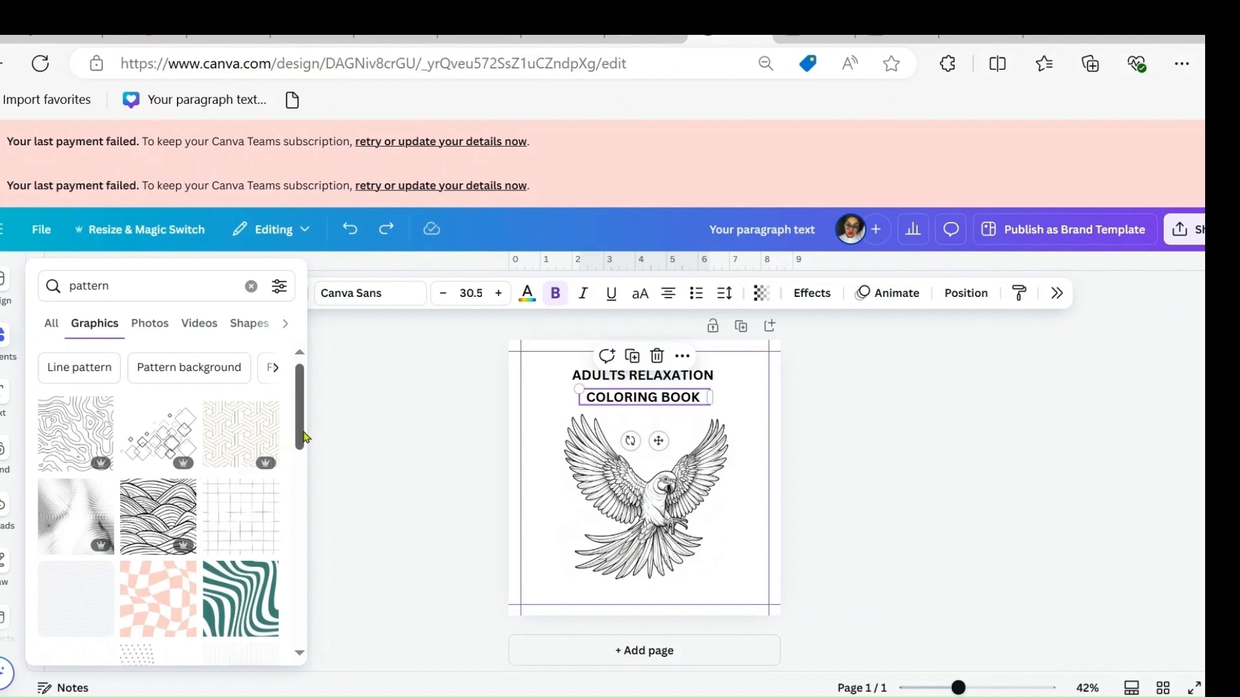
pyautogui.scroll(-3, 303, 437)
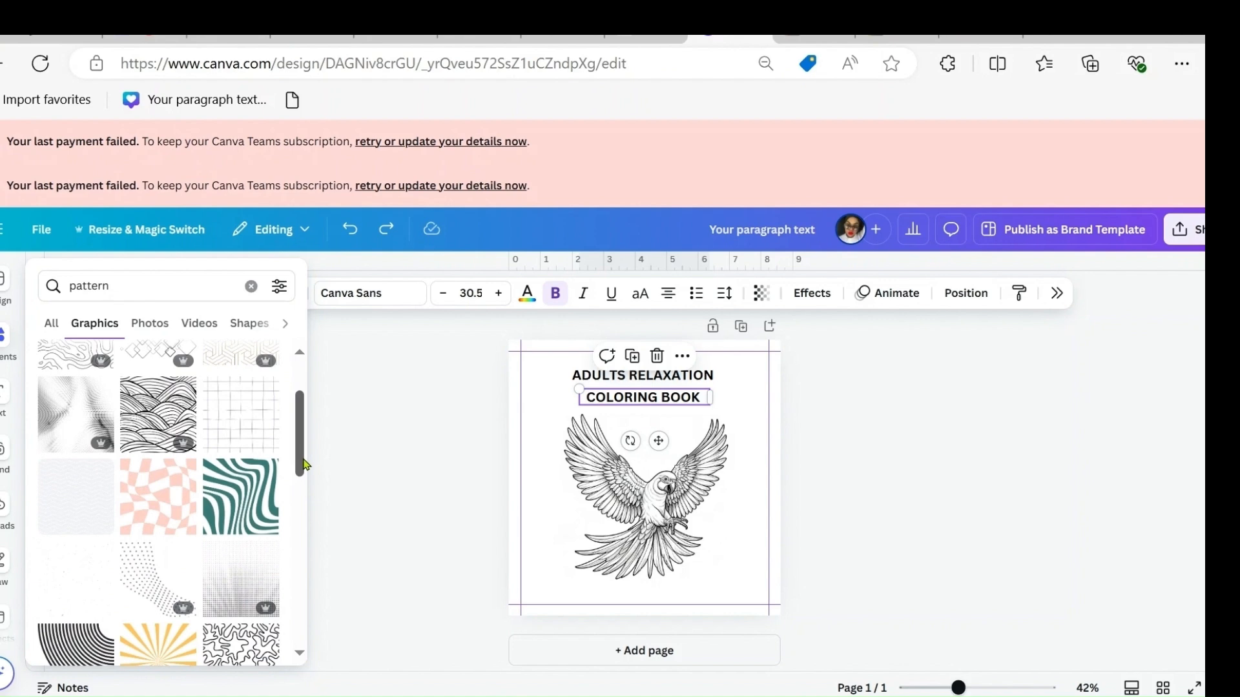
pyautogui.scroll(2, 304, 438)
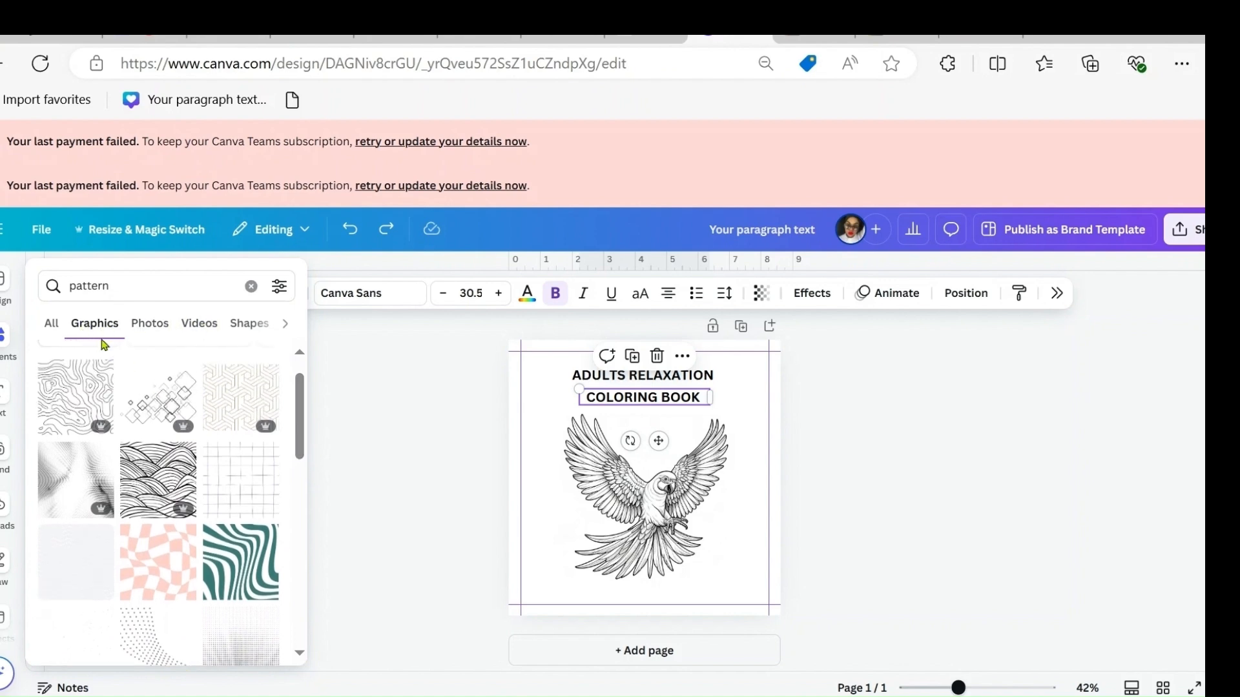
pyautogui.scroll(-1, 308, 448)
pyautogui.scroll(-2, 308, 452)
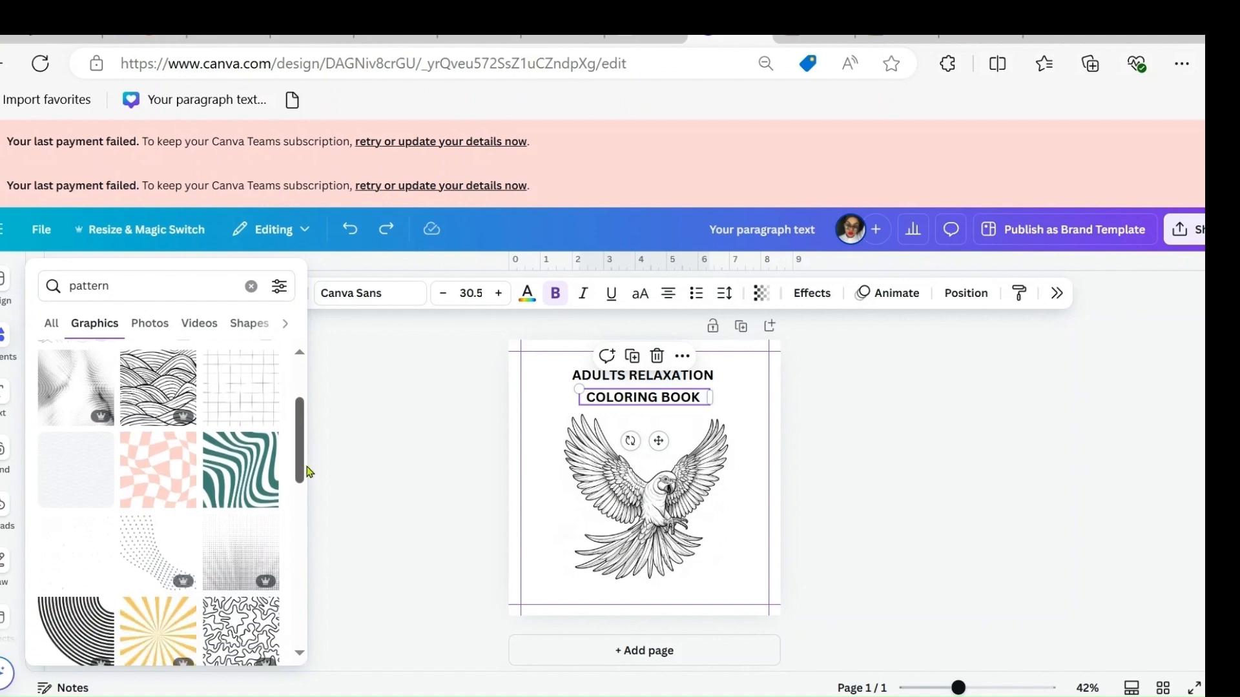
pyautogui.scroll(-1, 309, 491)
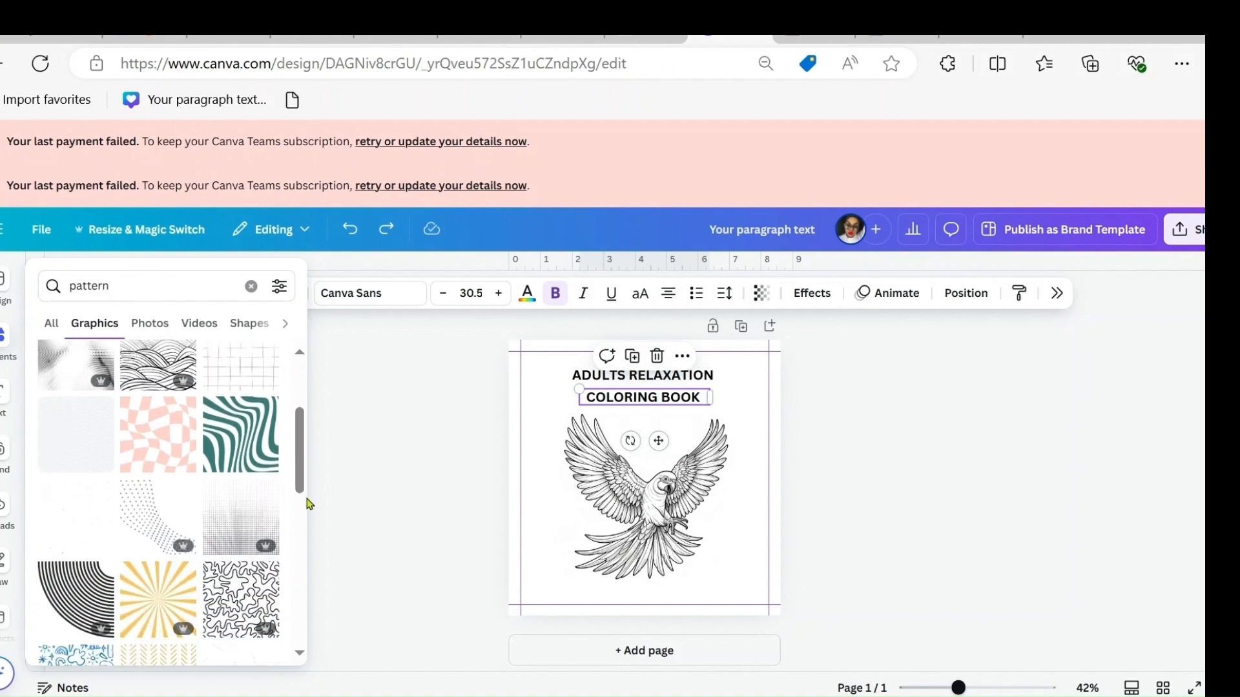
pyautogui.click(85, 597)
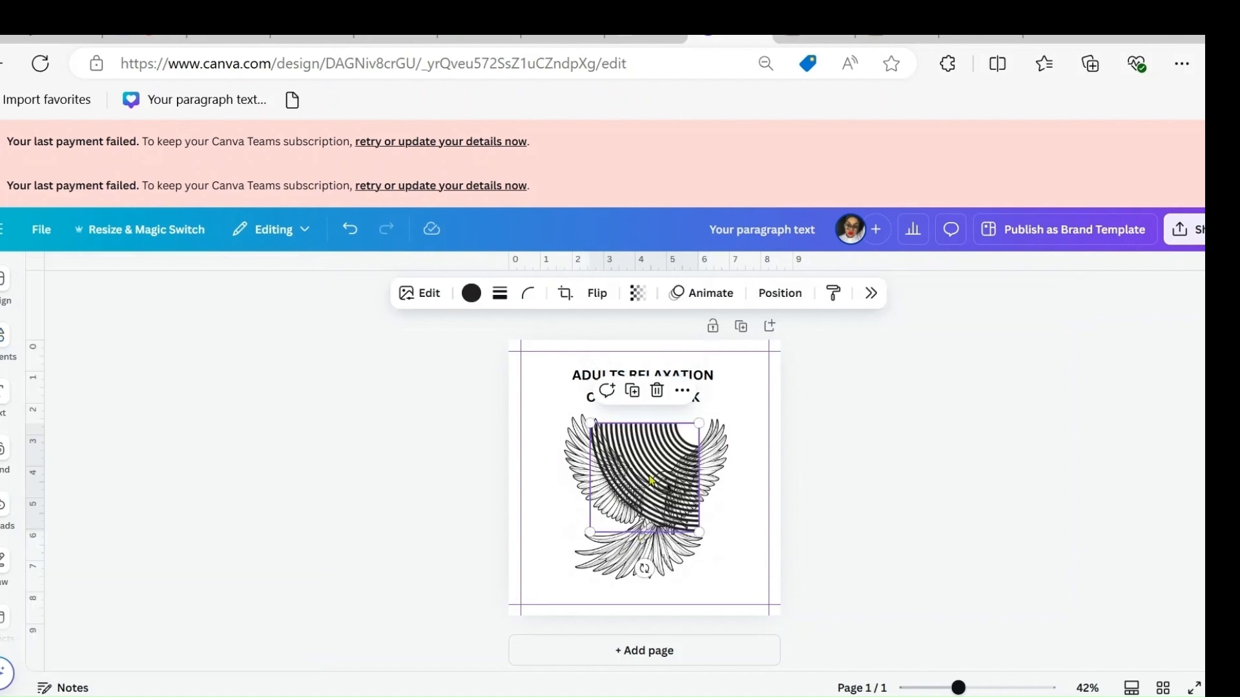
# Step: Shrink the curved-line pattern into the page's upper-right corner and place a vertically flipped copy in the lower-right corner
pyautogui.moveTo(651, 477); pyautogui.dragTo(722, 402)
pyautogui.moveTo(663, 458); pyautogui.dragTo(726, 399)
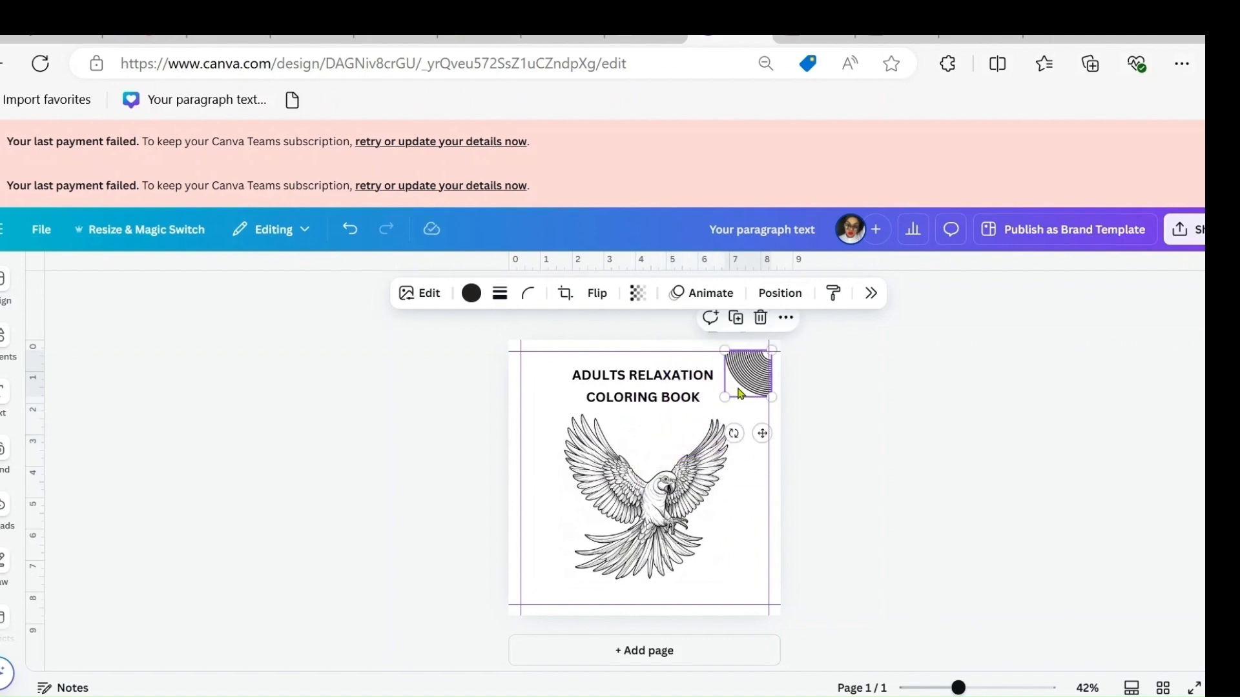
pyautogui.click(736, 318)
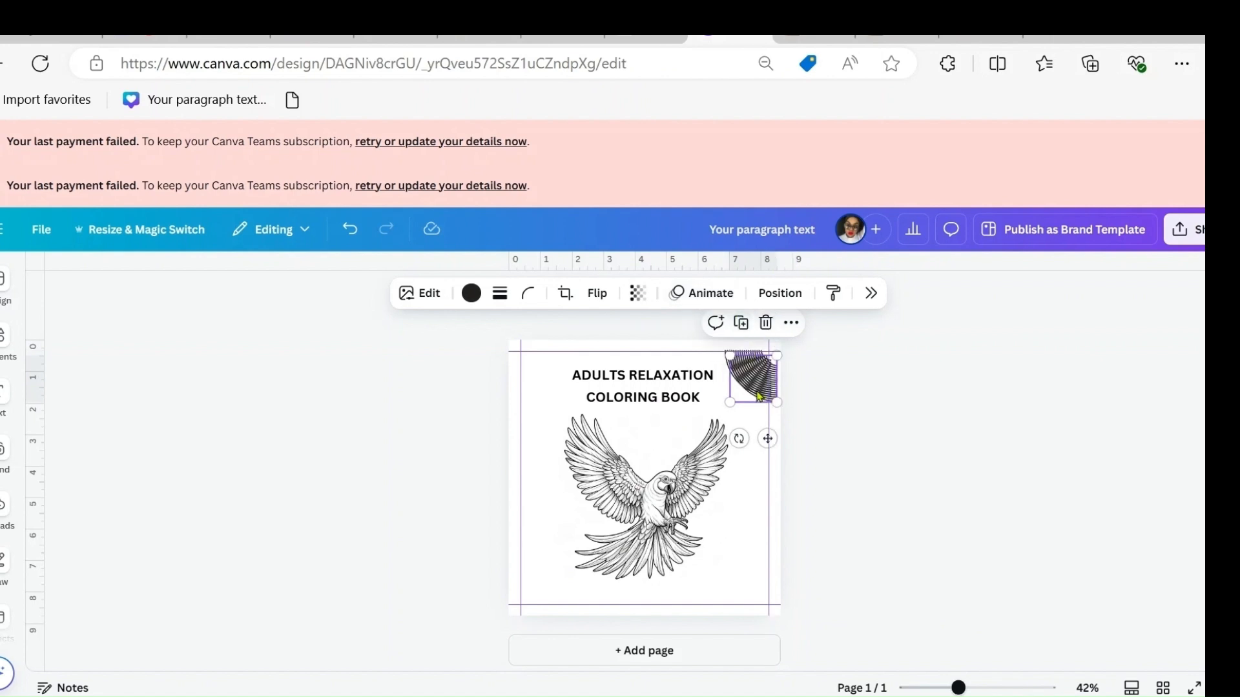
pyautogui.moveTo(760, 396); pyautogui.dragTo(750, 599)
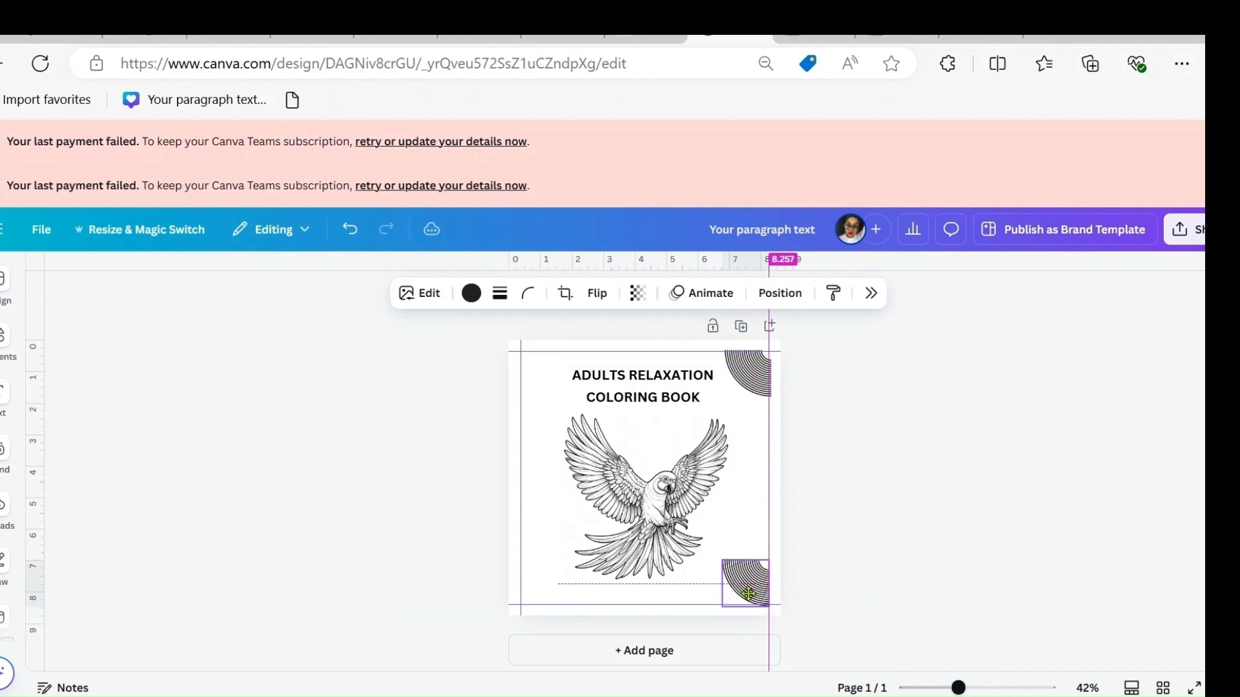
pyautogui.click(596, 293)
pyautogui.click(617, 370)
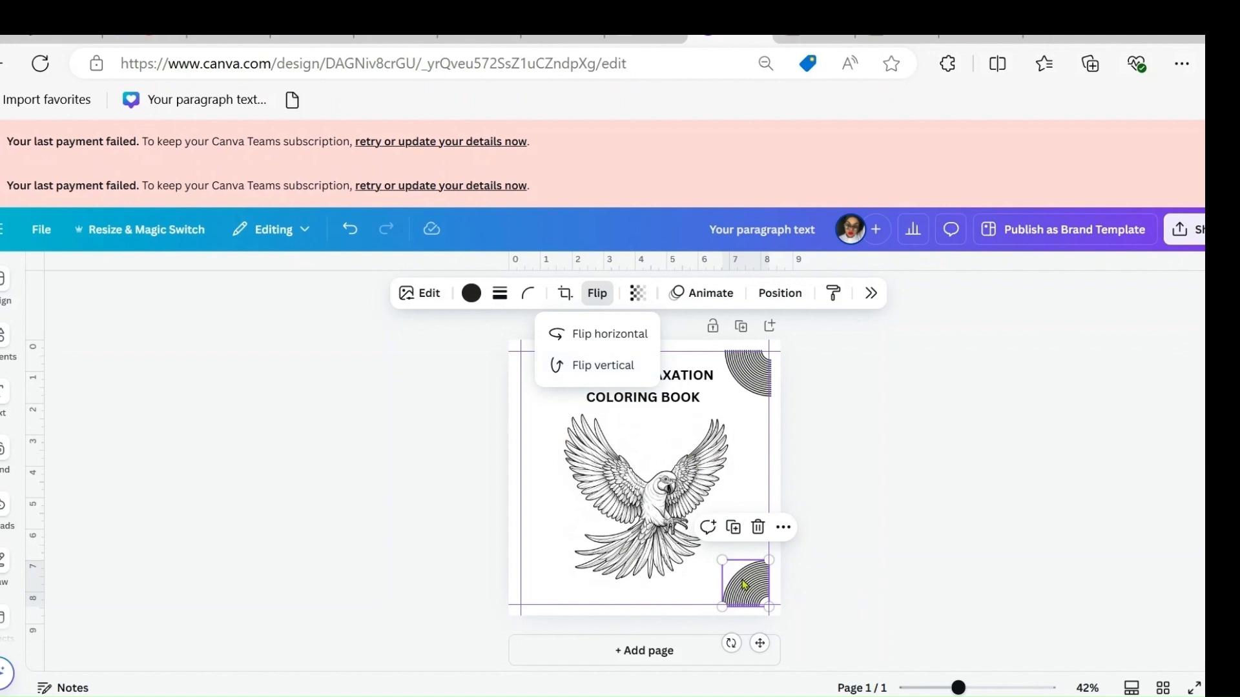
# Step: Duplicate the upper-right corner pattern, place the copy in the page's upper-left corner and flip it horizontally
pyautogui.click(742, 390)
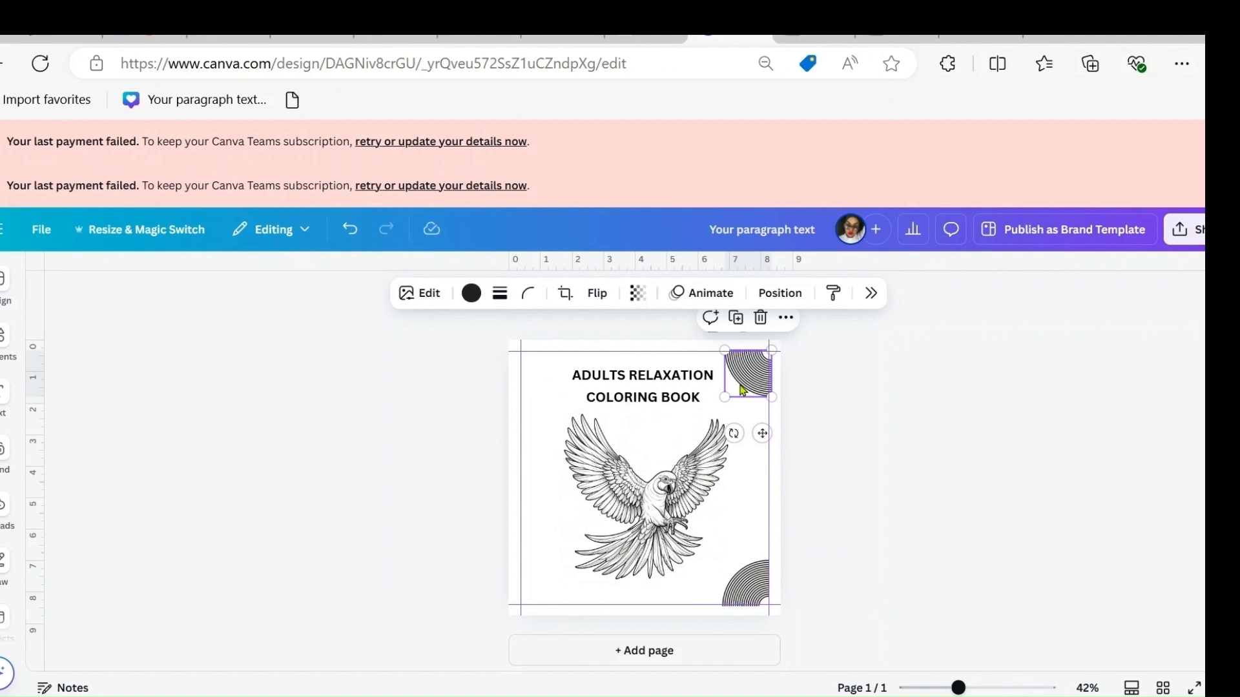
pyautogui.click(736, 318)
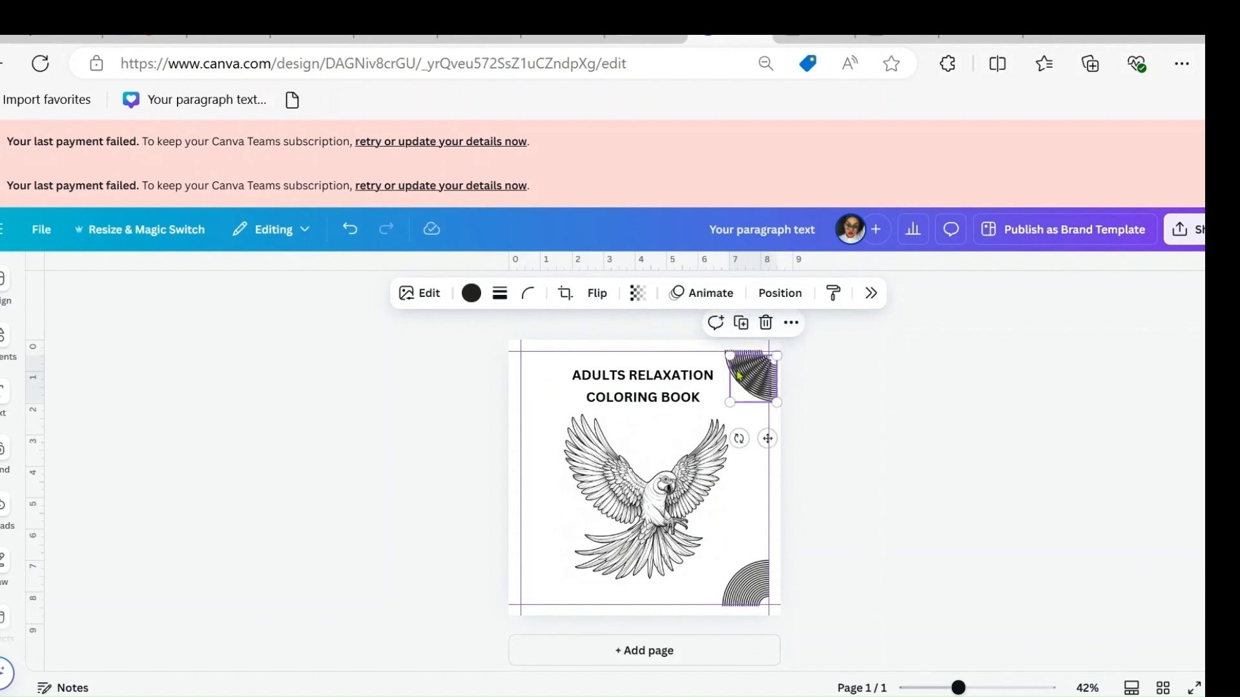
pyautogui.moveTo(739, 376); pyautogui.dragTo(549, 378)
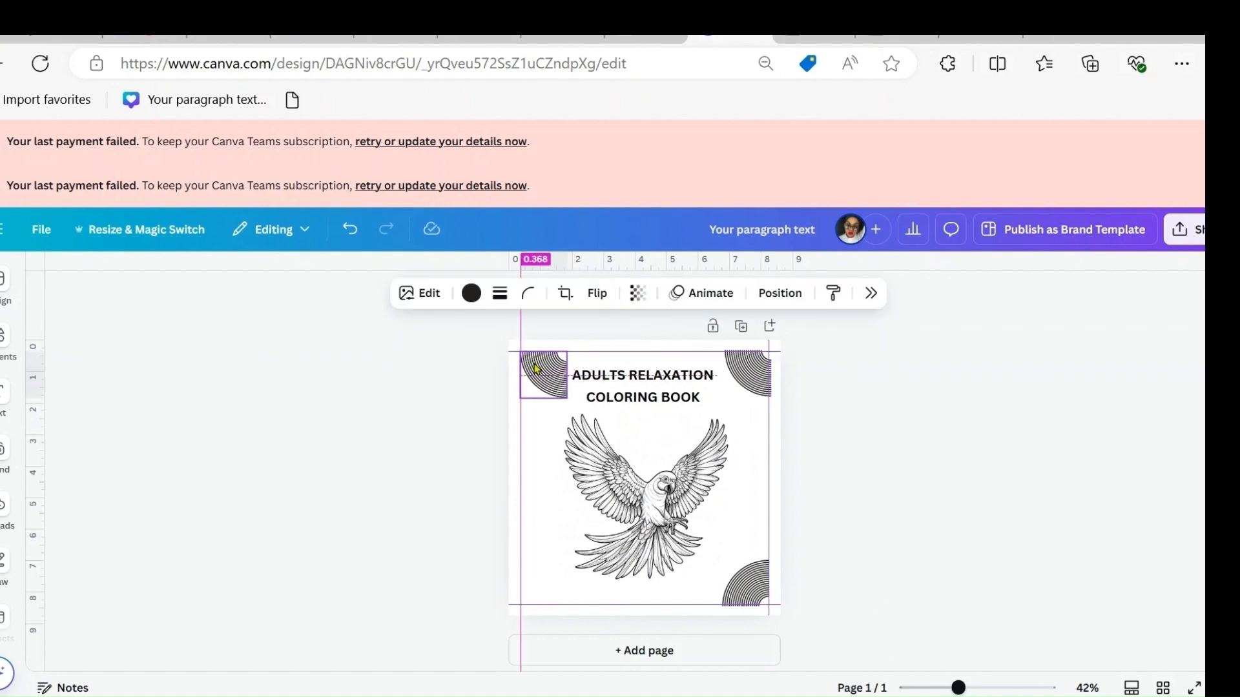
pyautogui.click(594, 294)
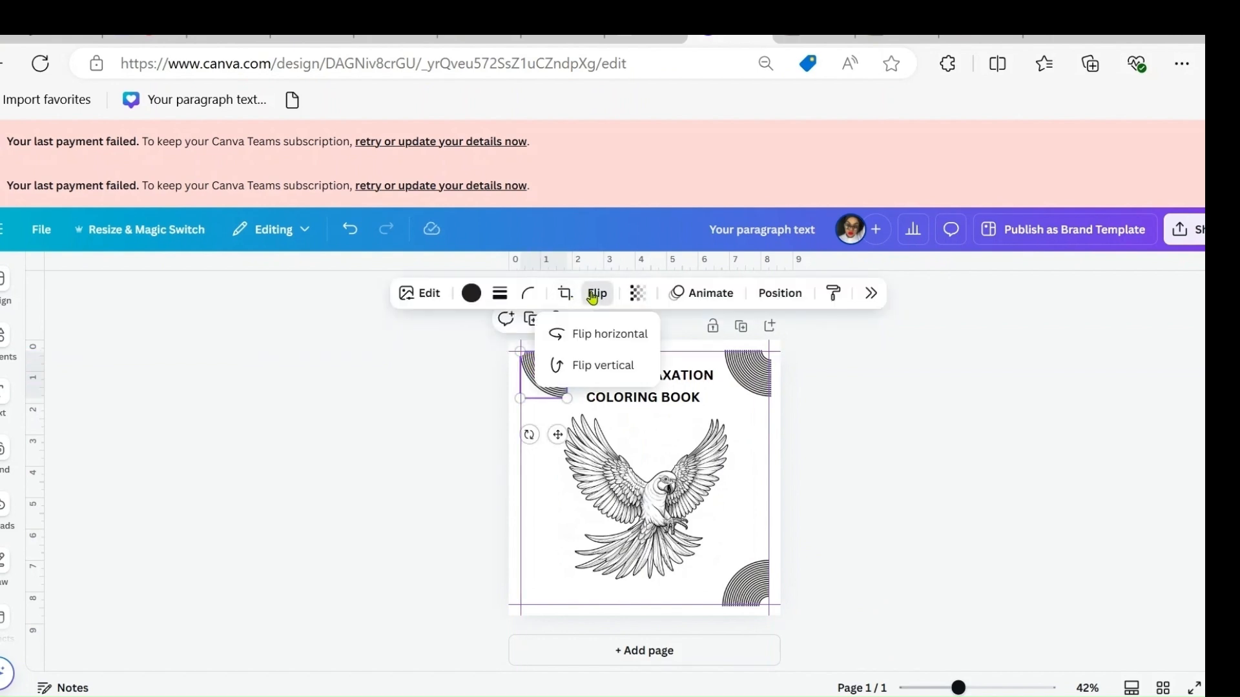
pyautogui.click(600, 335)
pyautogui.click(447, 418)
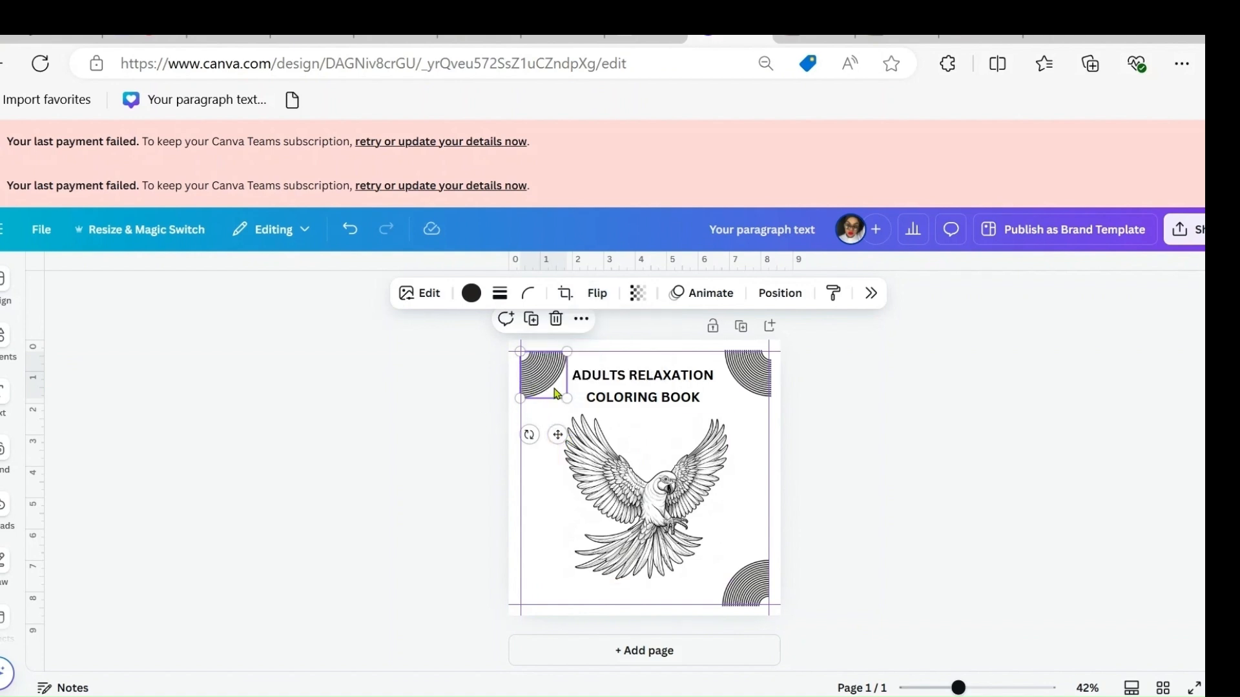
# Step: Place another copy of the upper-right pattern in the page's lower-left corner, flipped both vertically and horizontally
pyautogui.click(738, 380)
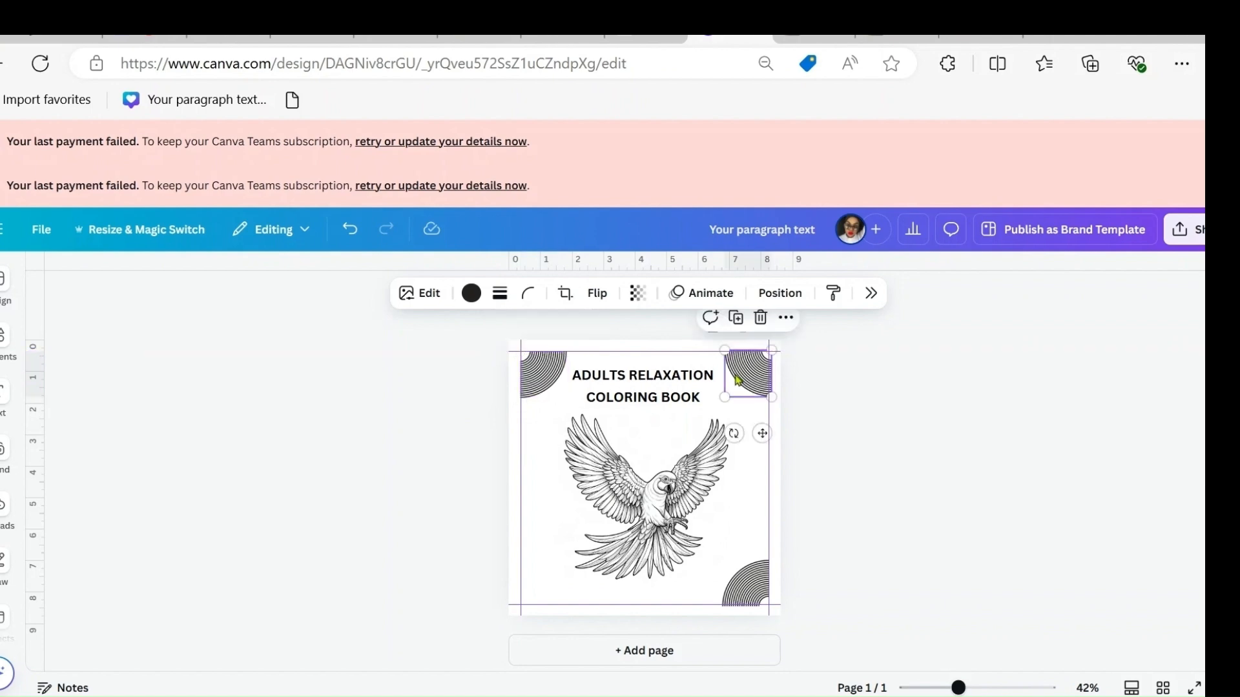
pyautogui.click(597, 294)
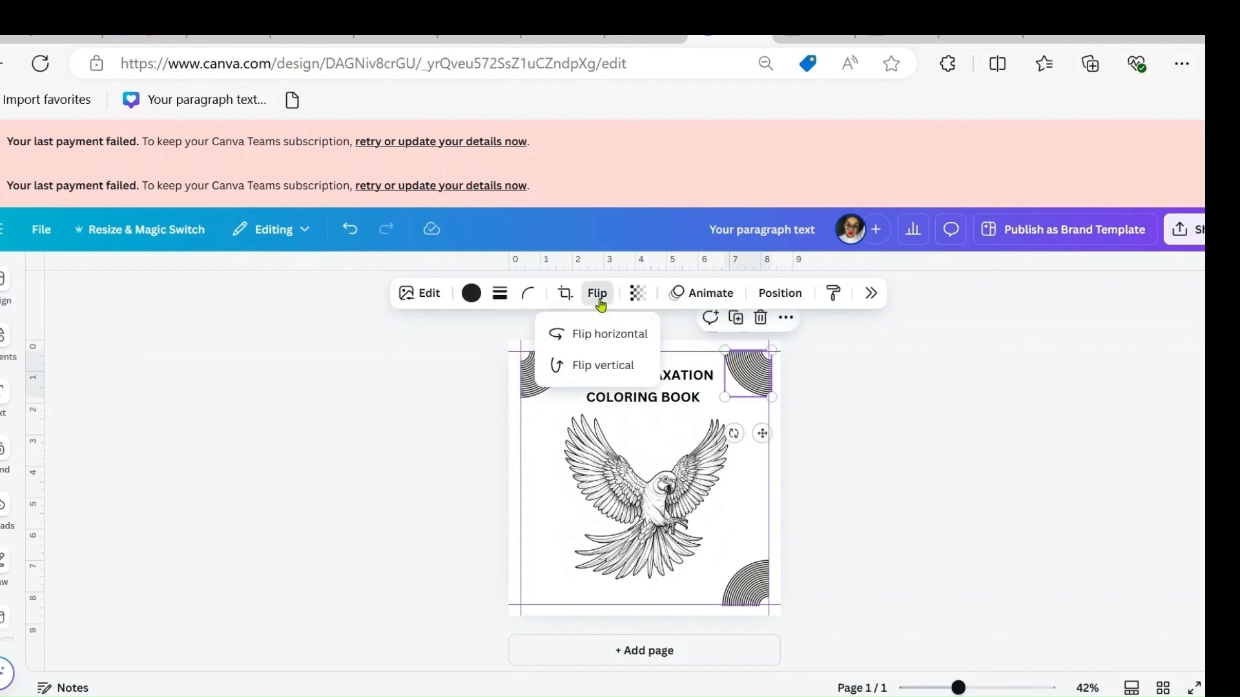
pyautogui.click(749, 387)
pyautogui.click(736, 317)
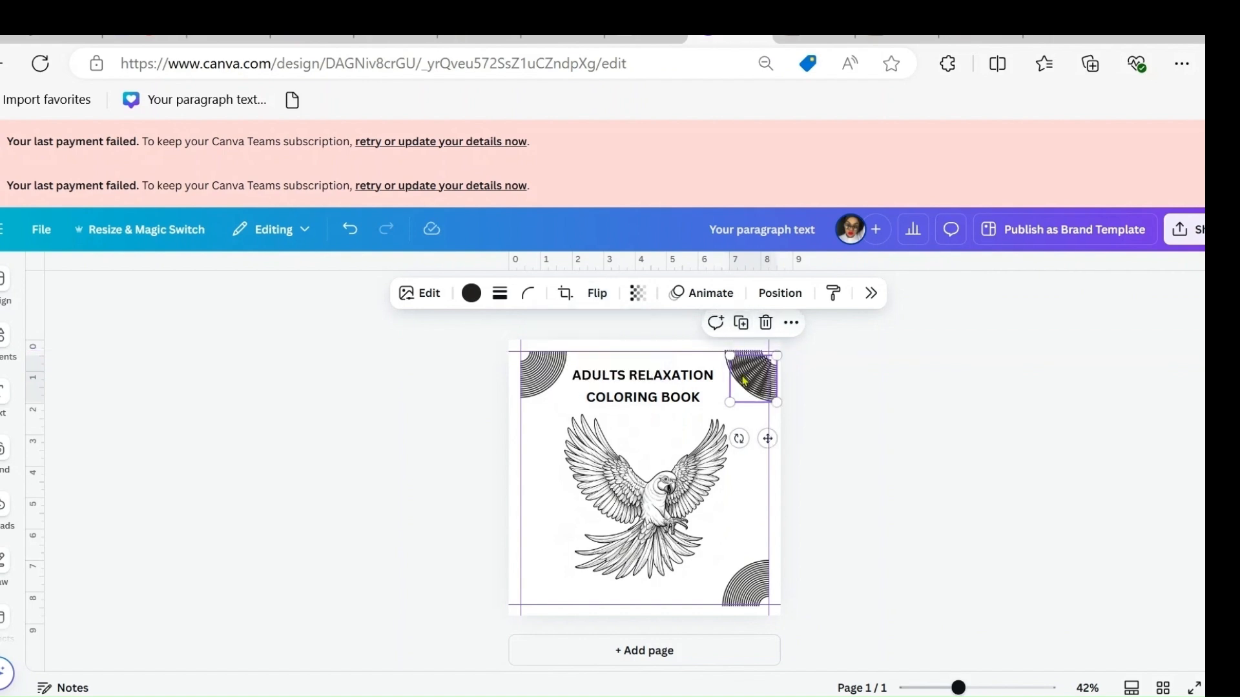
pyautogui.moveTo(745, 381); pyautogui.dragTo(544, 581)
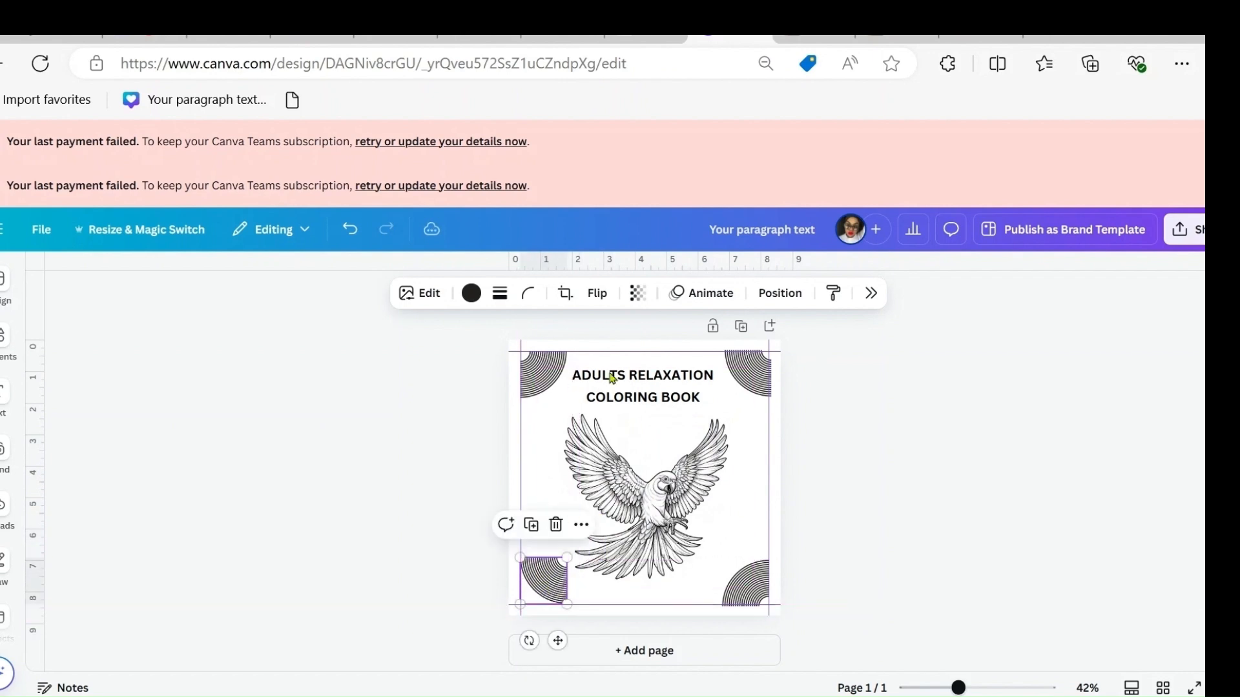
pyautogui.click(594, 295)
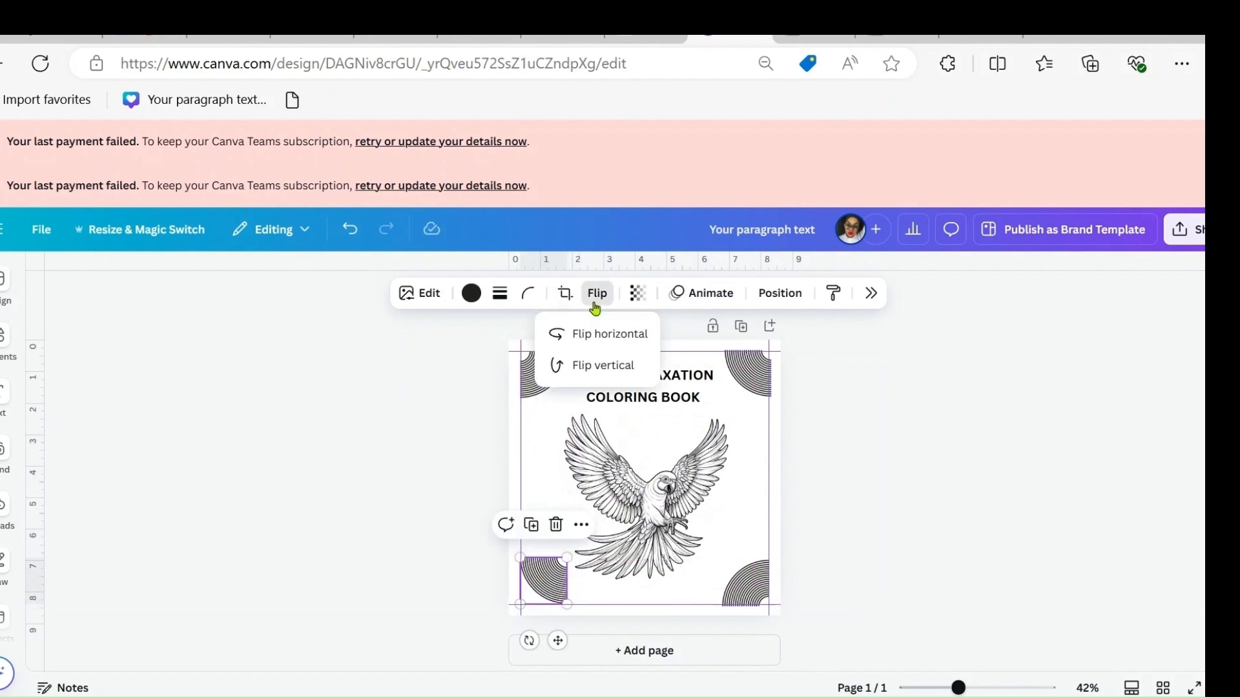
pyautogui.click(598, 370)
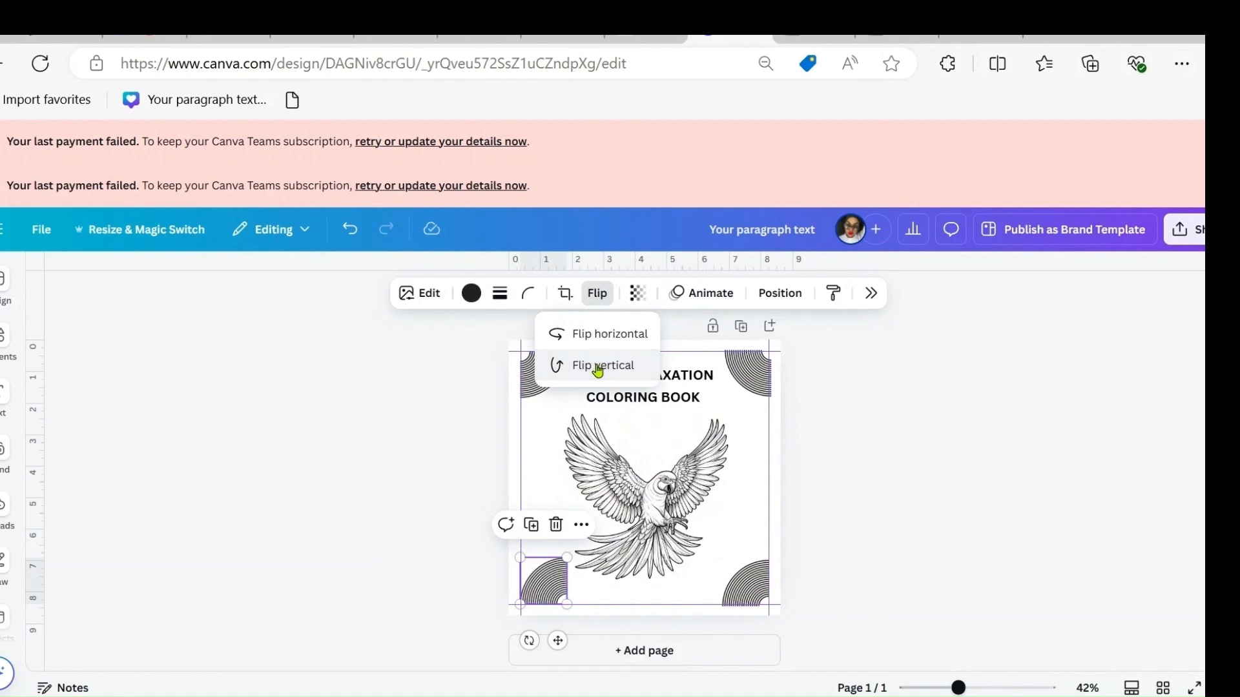
pyautogui.click(599, 337)
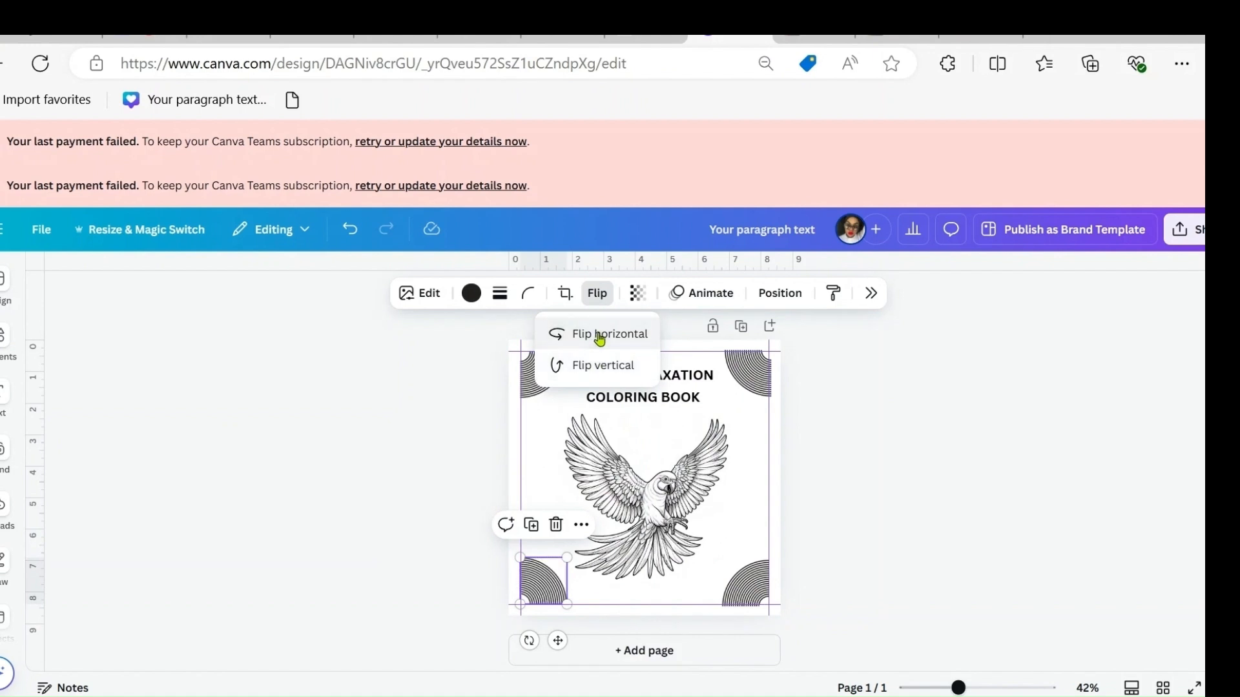
pyautogui.click(875, 481)
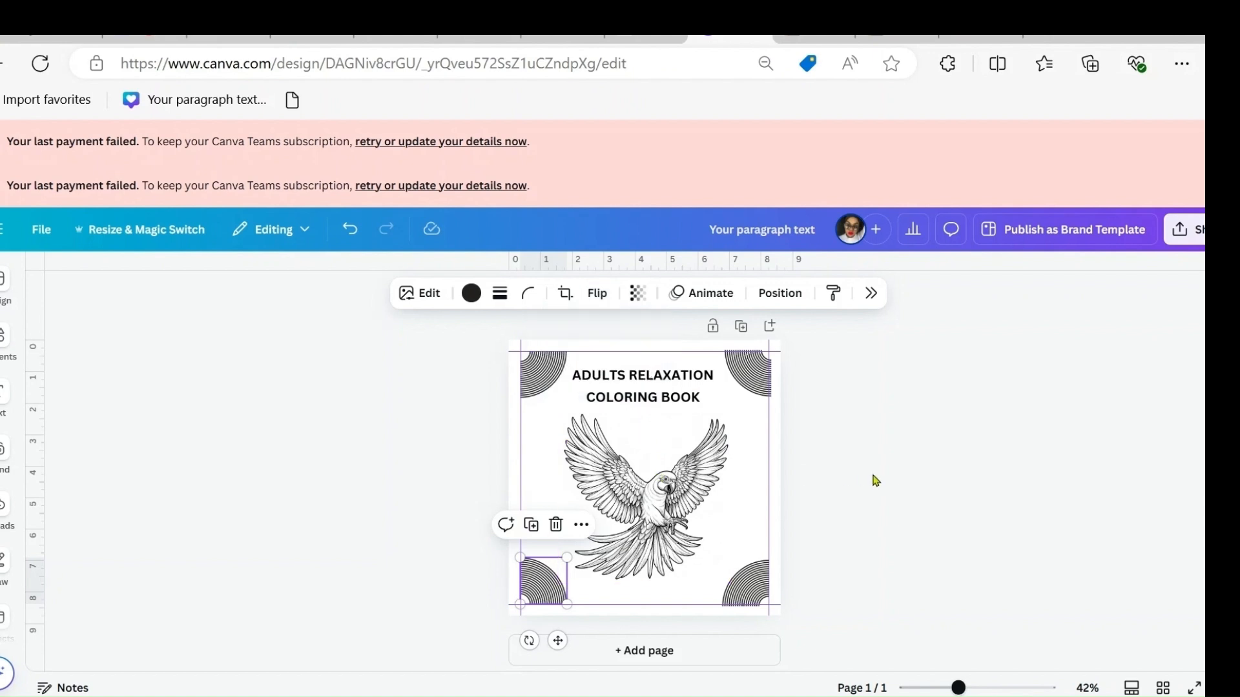
pyautogui.click(548, 431)
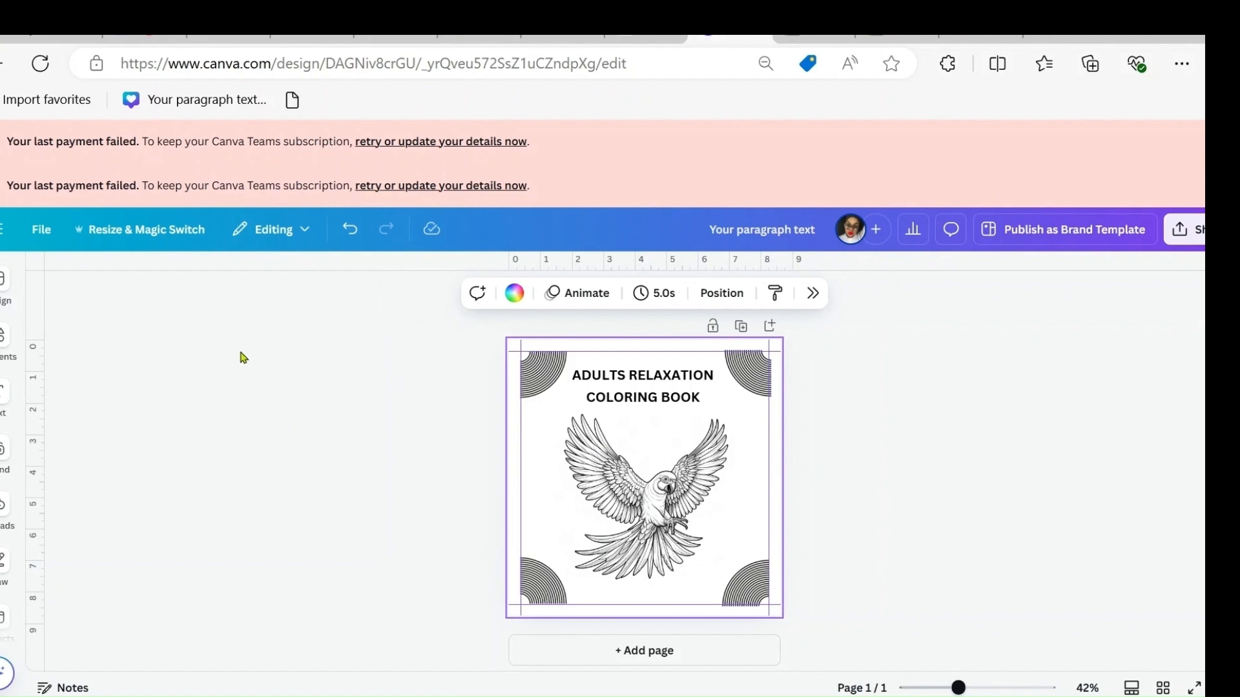
# Step: Search the elements for "Square border" and show all matching graphics
pyautogui.click(3, 334)
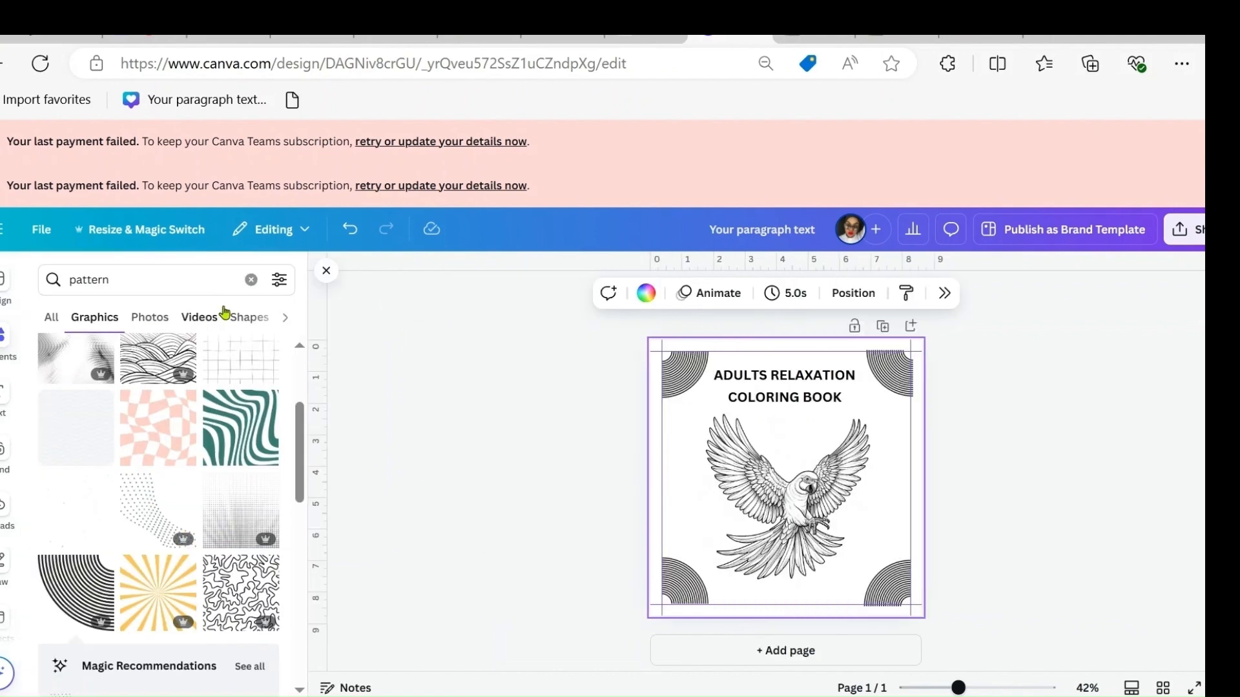
pyautogui.click(250, 280)
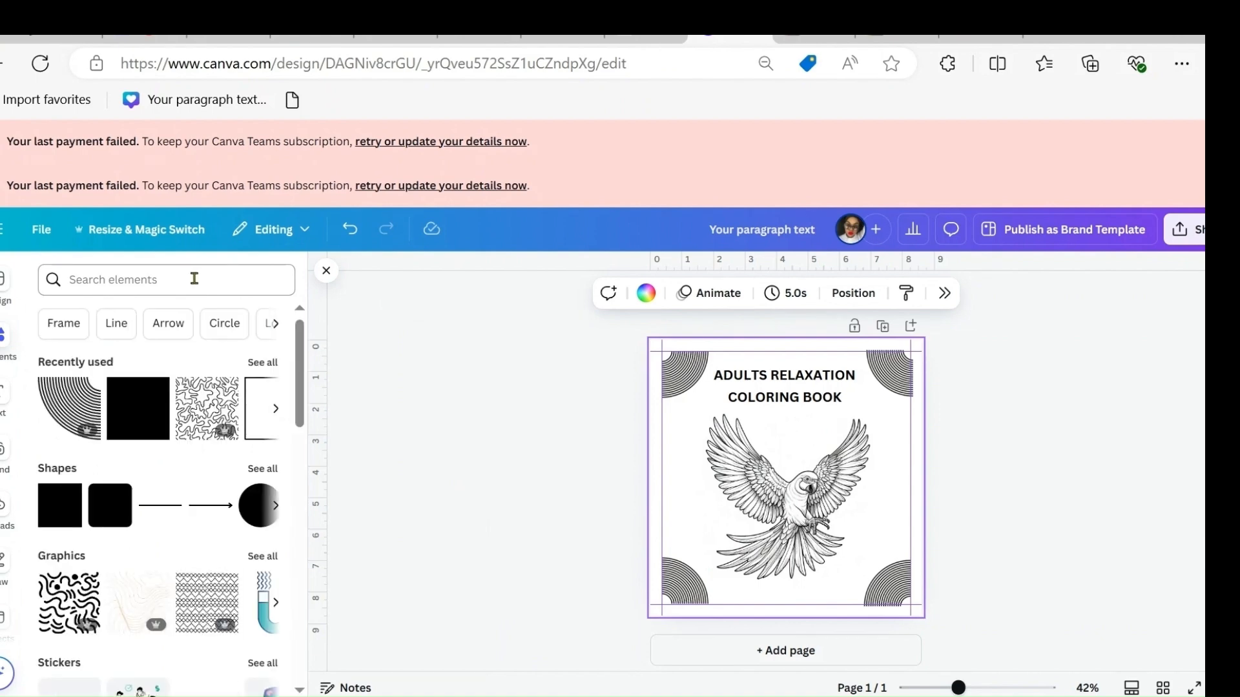
pyautogui.click(194, 278)
pyautogui.write('Square border')
pyautogui.press('Return')
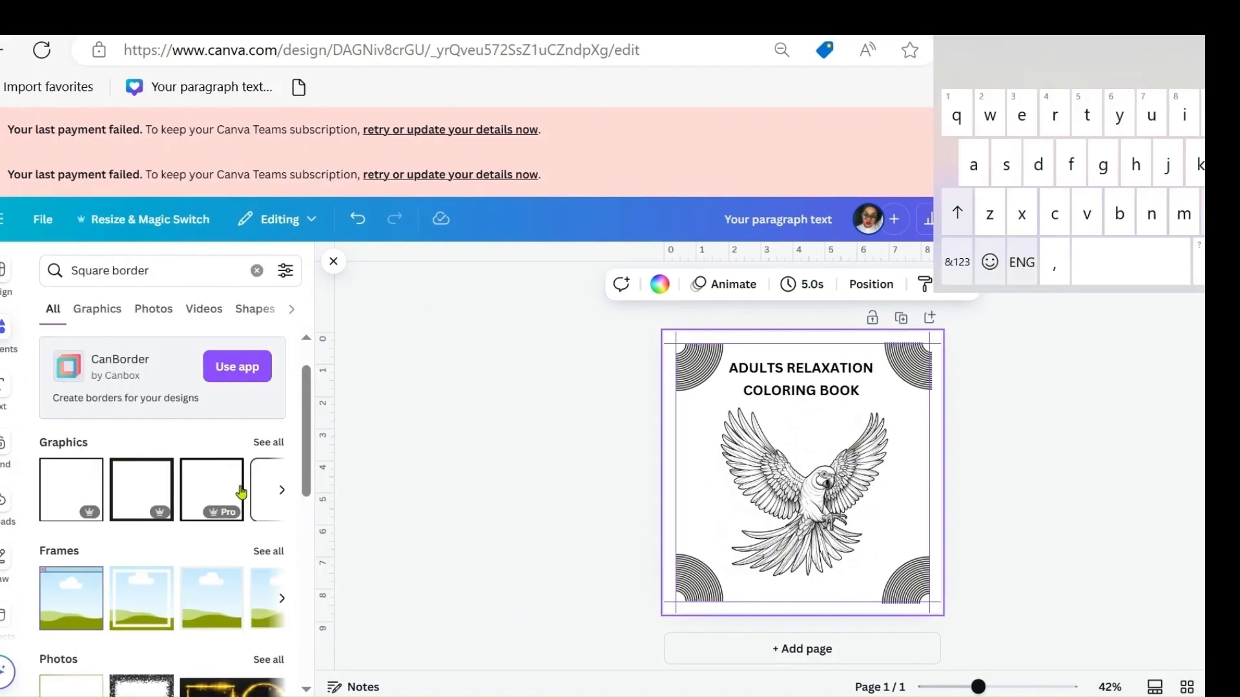
pyautogui.click(271, 439)
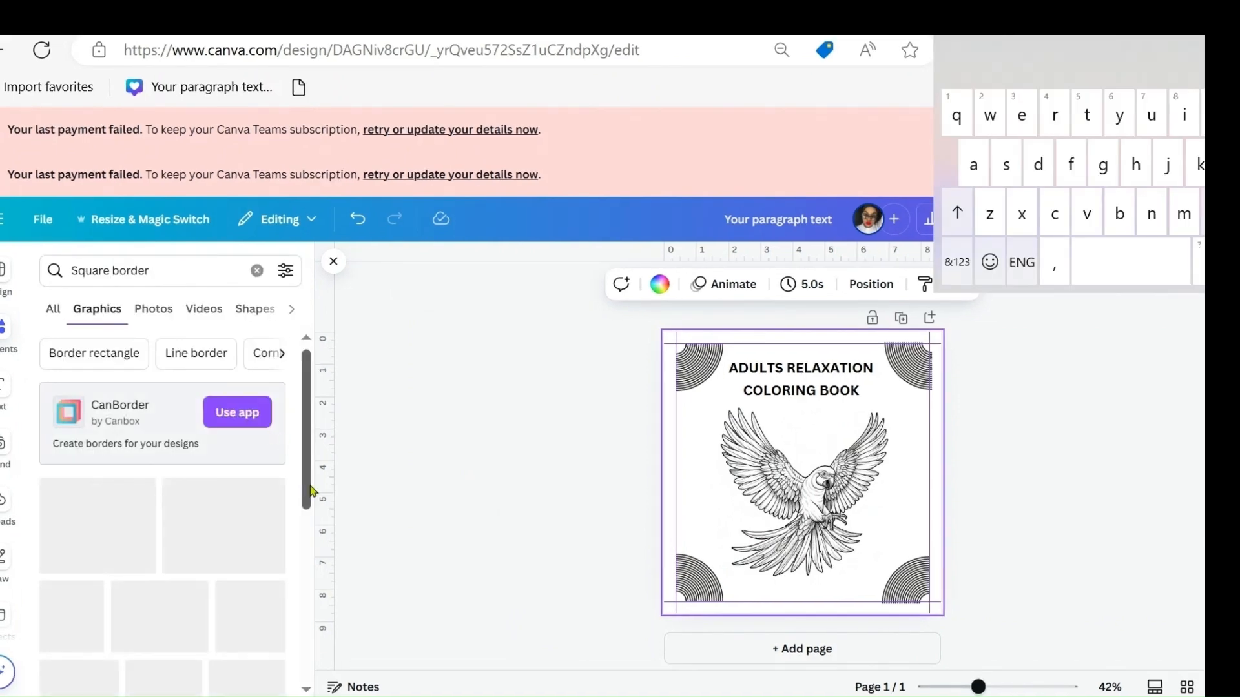
pyautogui.moveTo(311, 491); pyautogui.dragTo(319, 536)
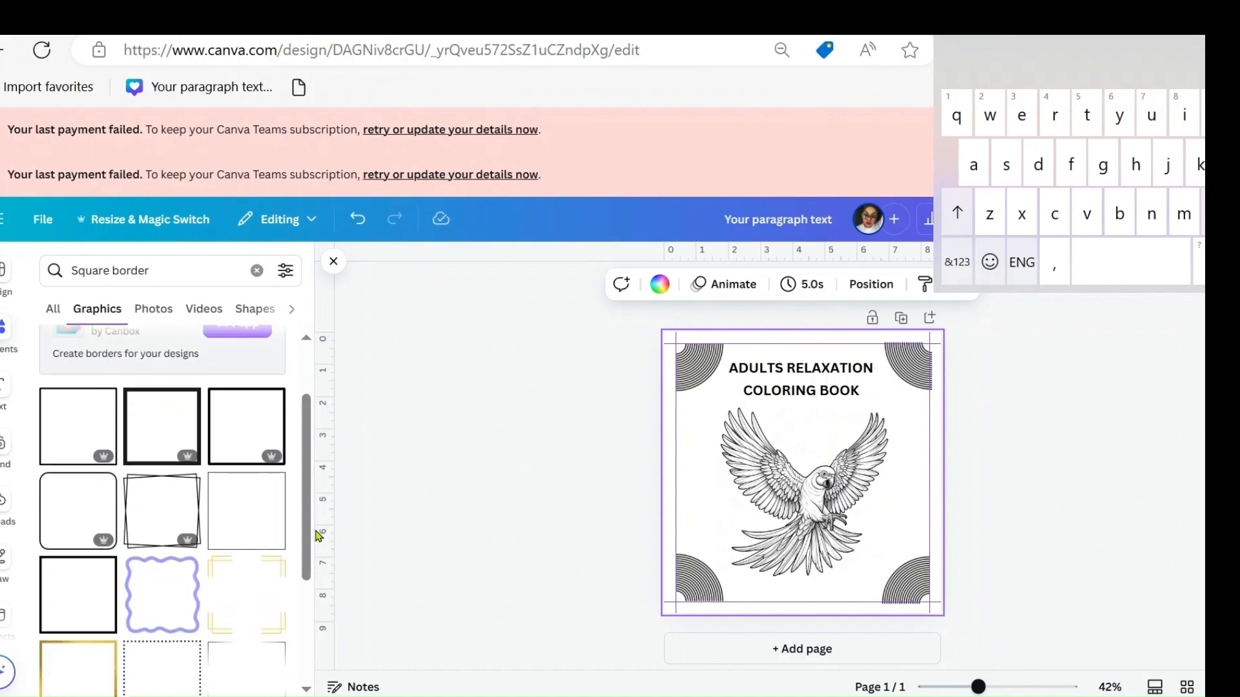
# Step: Add the first plain black square border to the title page and enlarge it to frame the page along the margin guides
pyautogui.click(64, 443)
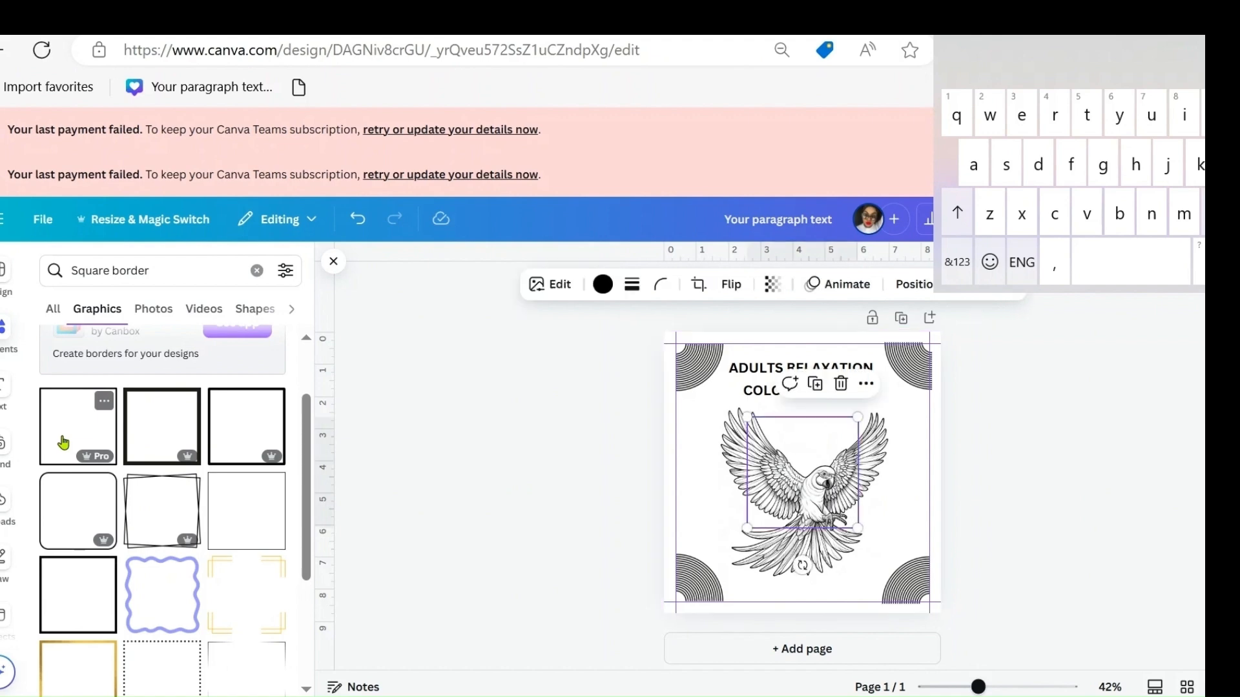
pyautogui.moveTo(779, 499); pyautogui.dragTo(708, 421)
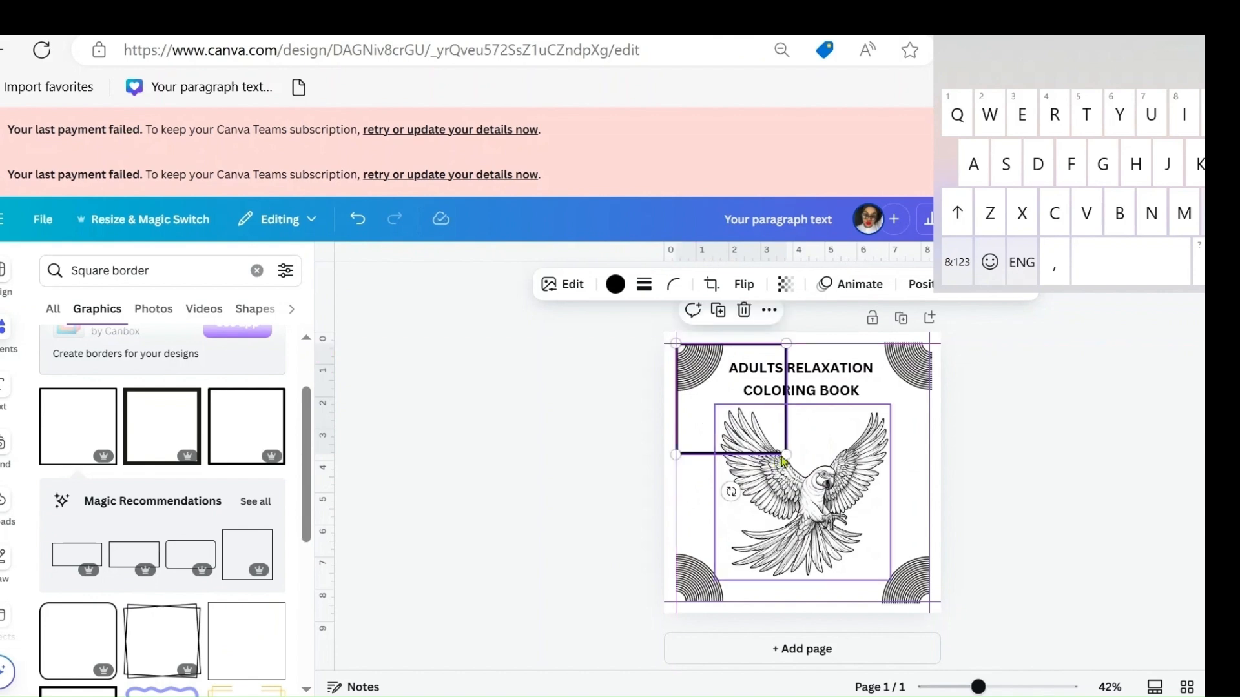
pyautogui.moveTo(787, 455); pyautogui.dragTo(937, 595)
pyautogui.click(1013, 539)
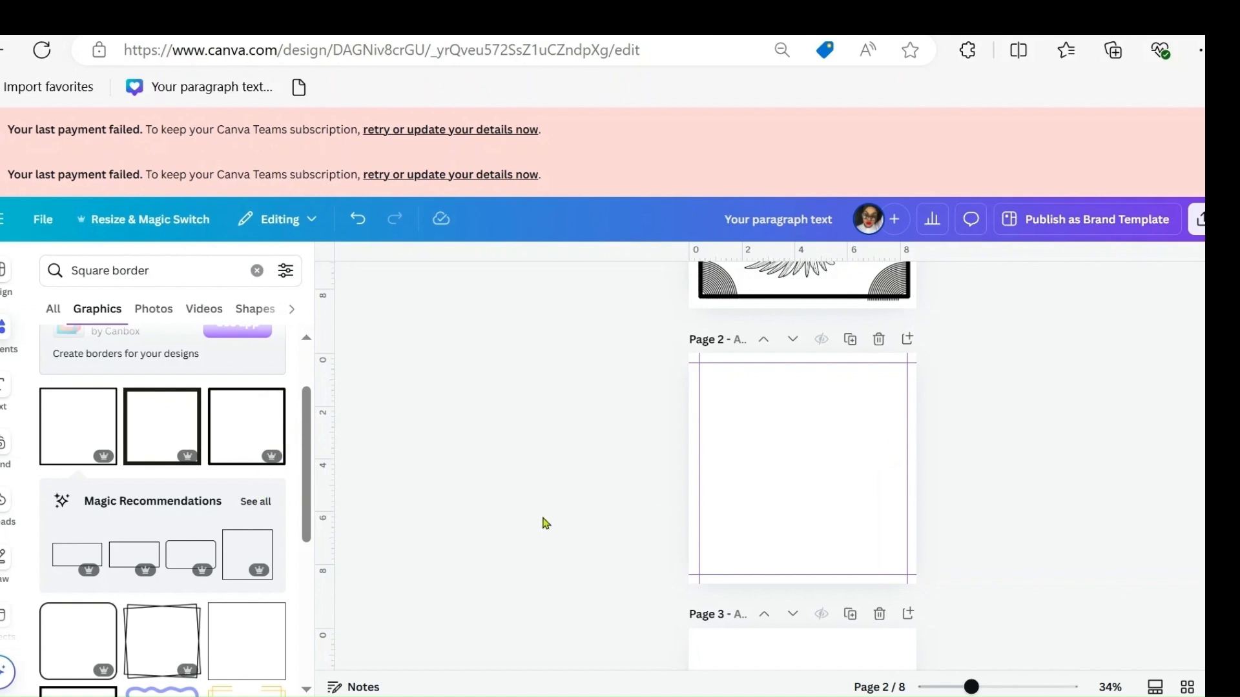
# Step: Search the elements for "pattern" again and browse all matching graphics for the blank page 2
pyautogui.click(257, 270)
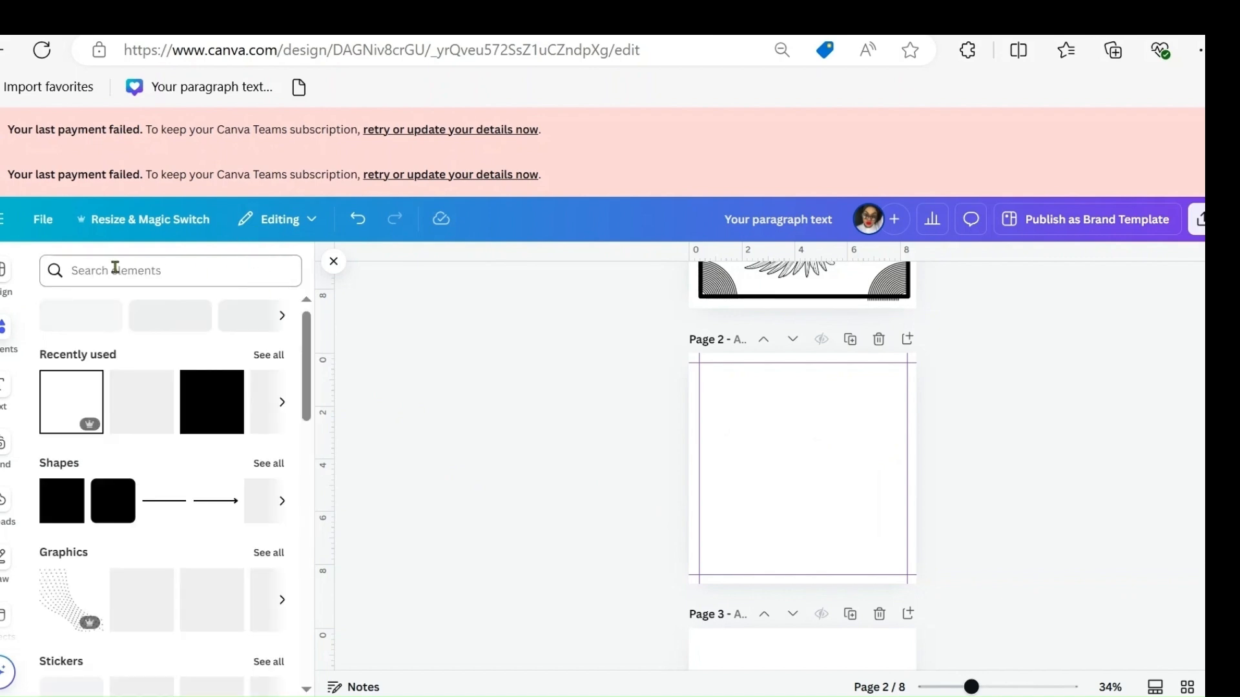
pyautogui.click(115, 269)
pyautogui.write('pa')
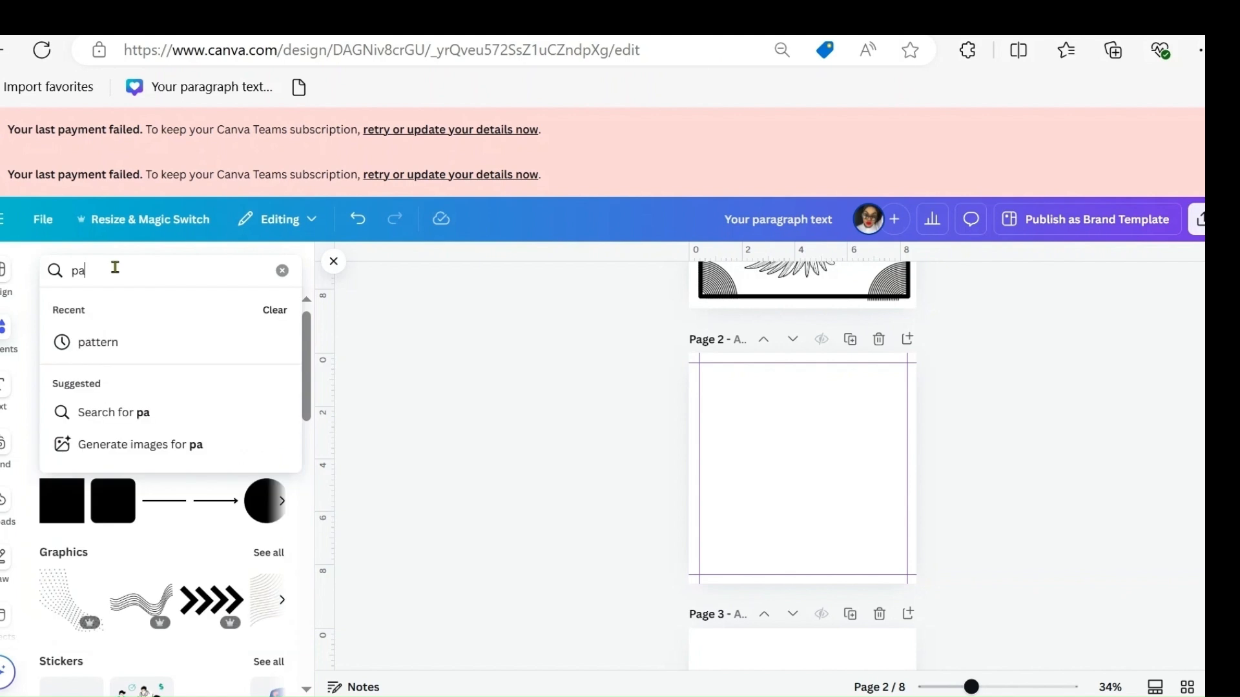
pyautogui.click(119, 340)
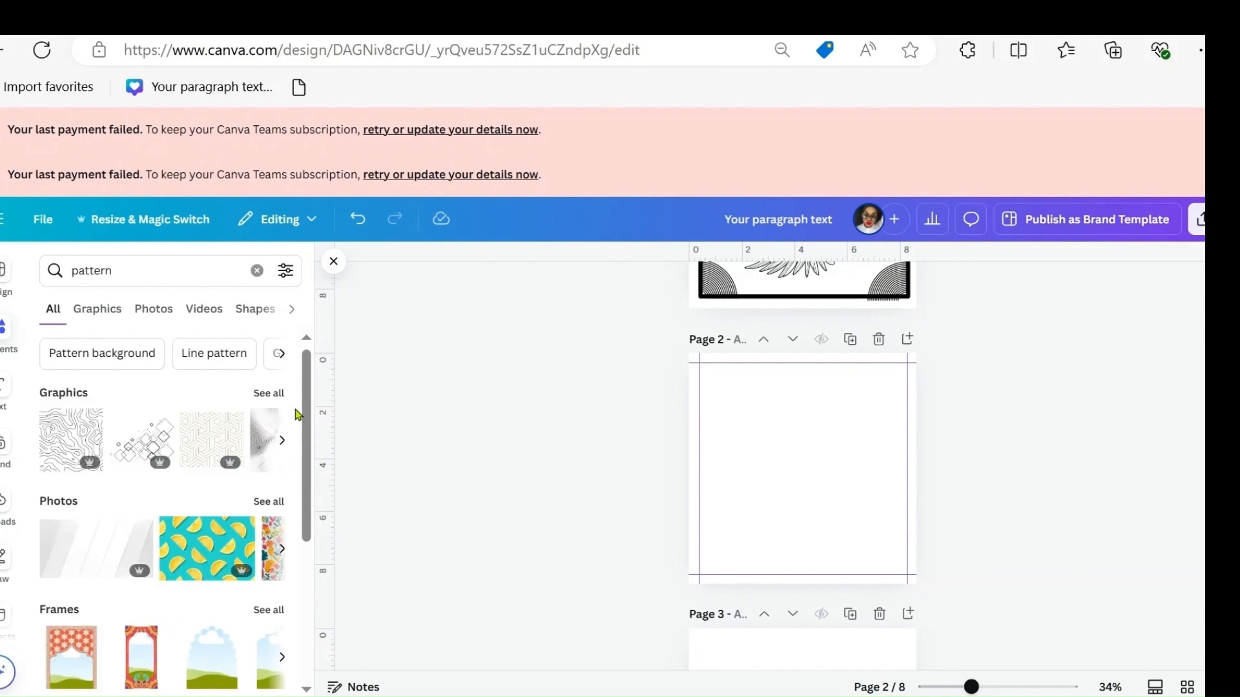
pyautogui.click(285, 395)
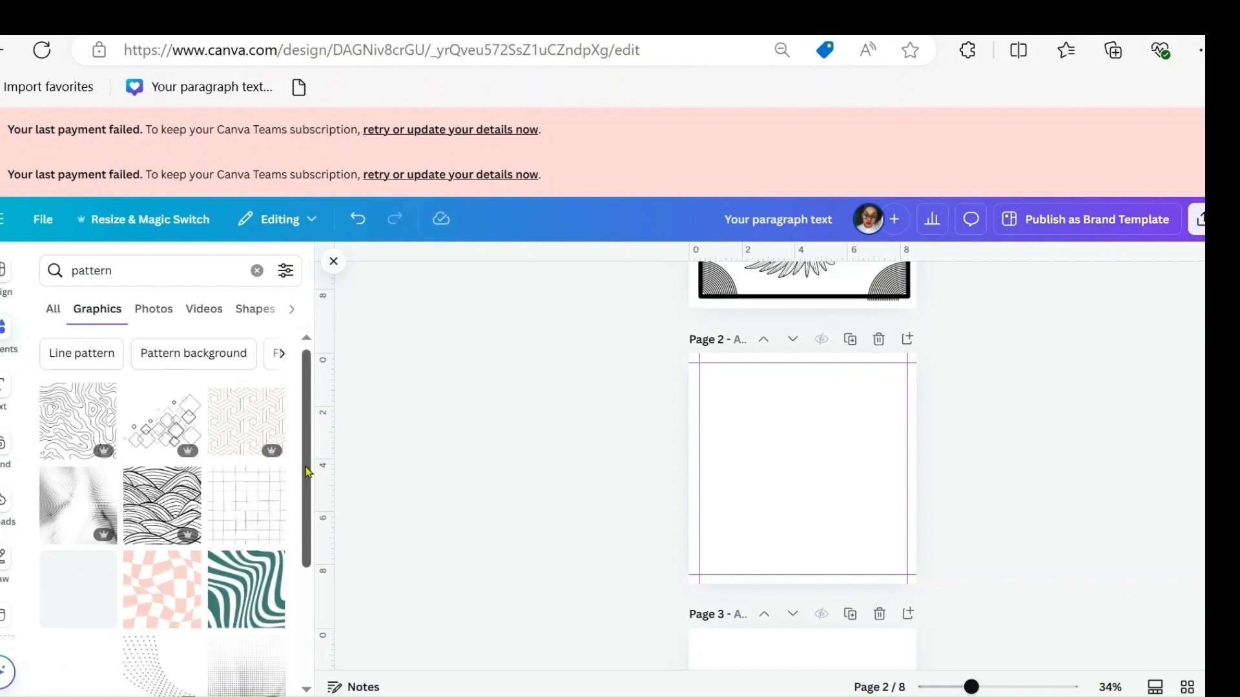
pyautogui.scroll(-3, 309, 541)
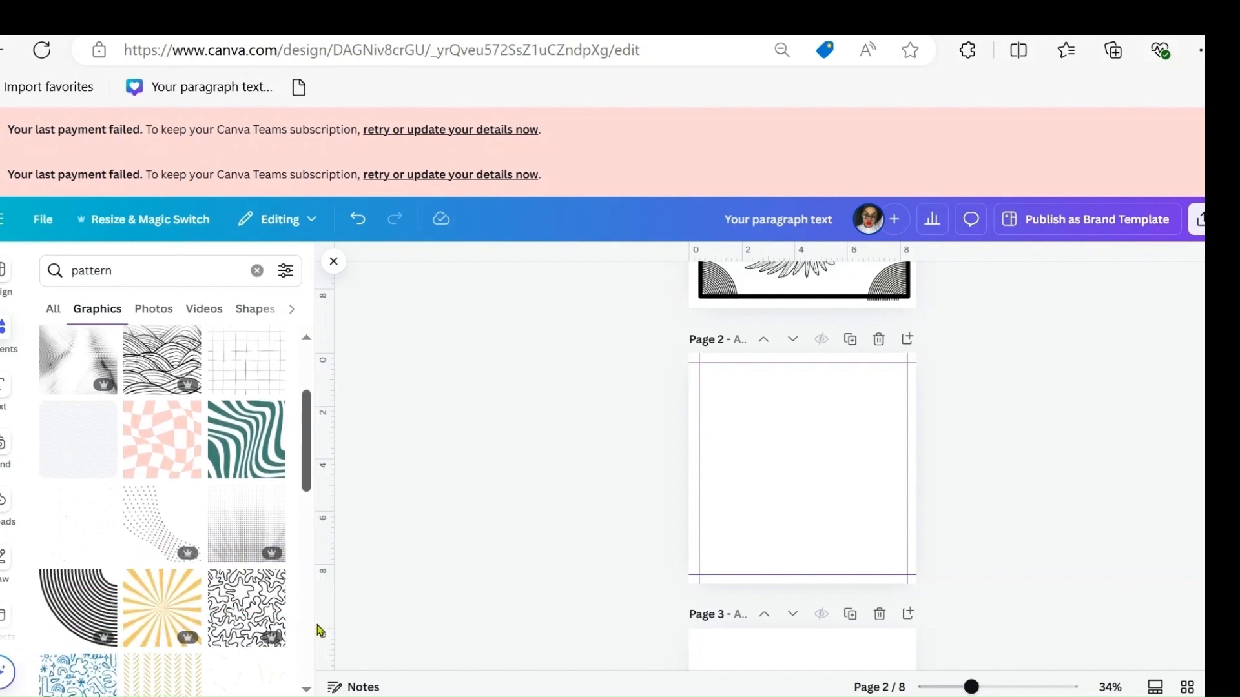
# Step: Add the black squiggly-line pattern to page 2, enlarge it to fill the margin guides, and show all pages in grid view
pyautogui.click(267, 620)
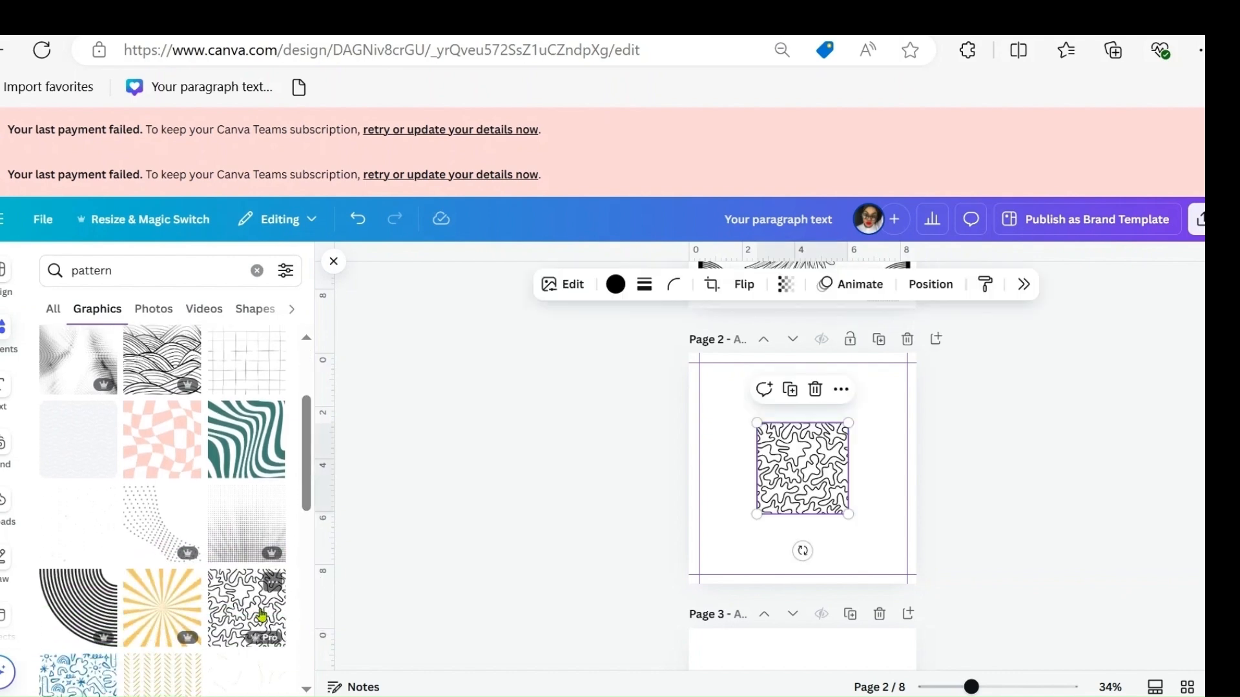
pyautogui.moveTo(792, 445); pyautogui.dragTo(734, 386)
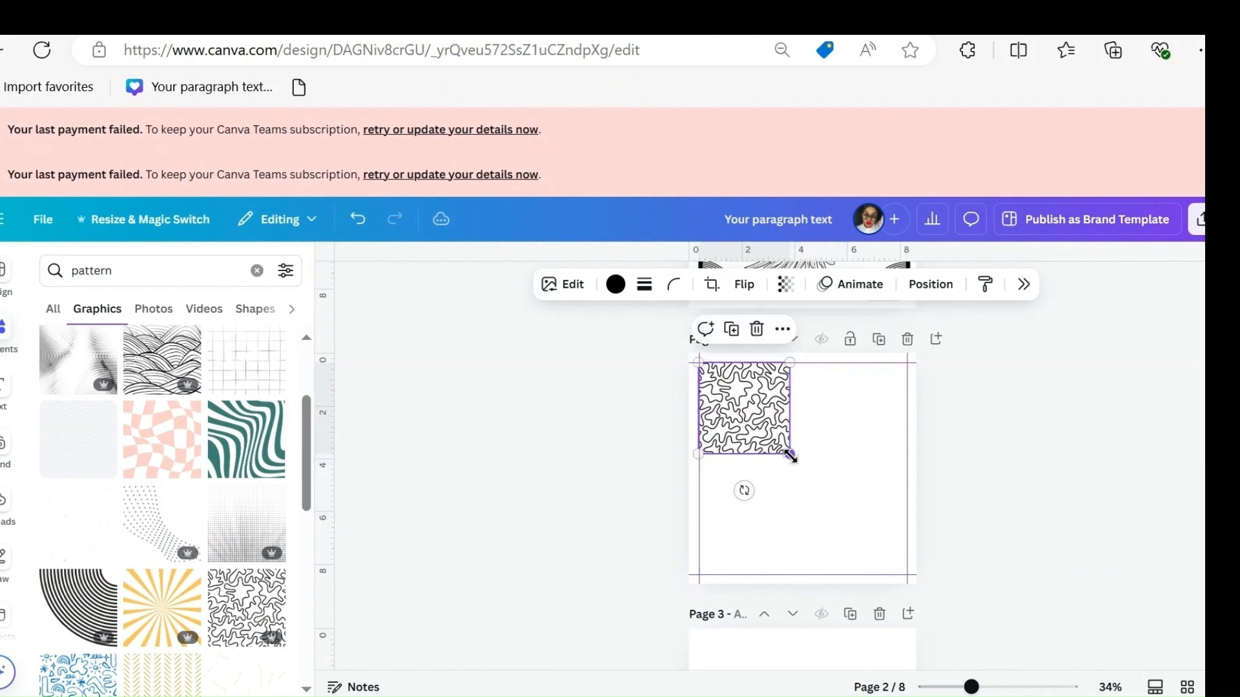
pyautogui.moveTo(791, 453); pyautogui.dragTo(924, 561)
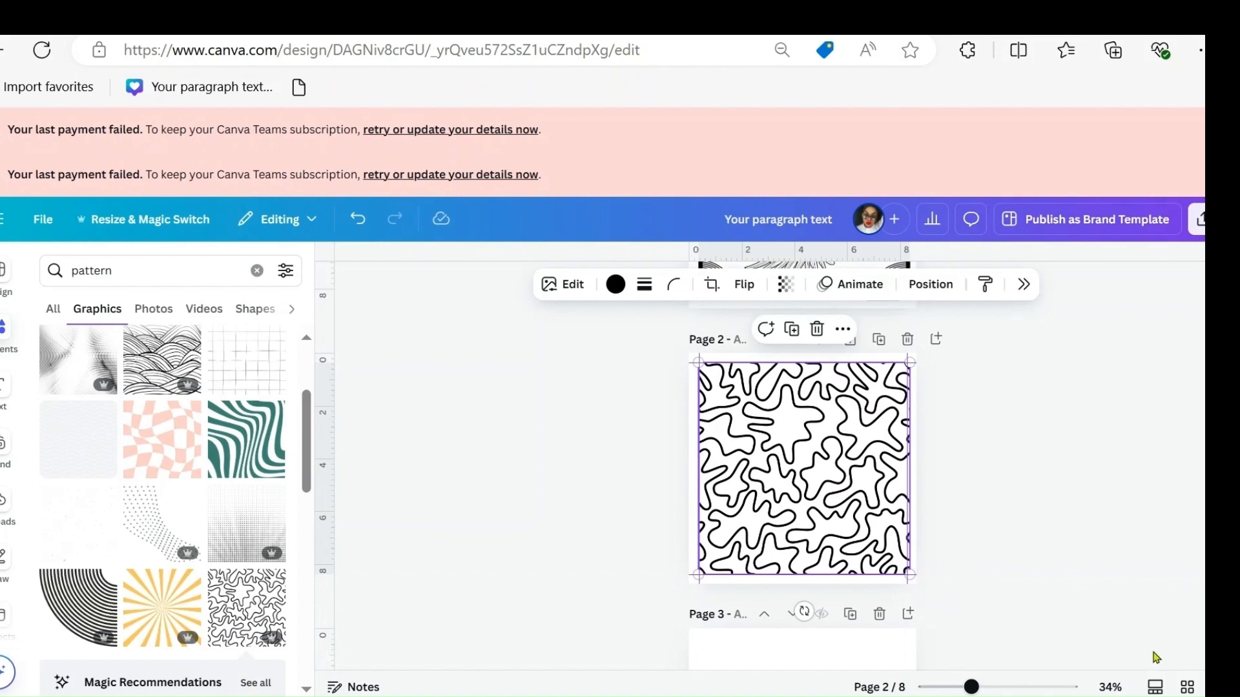
pyautogui.click(1185, 688)
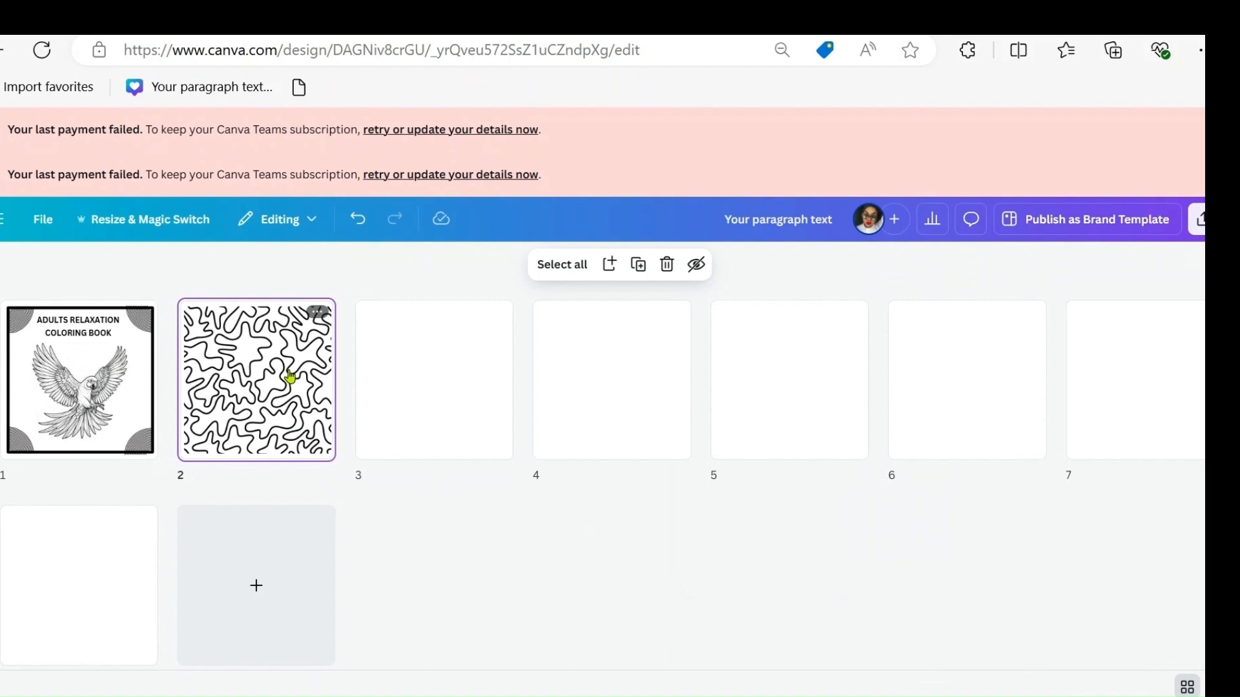
# Step: Duplicate the squiggly-line pattern page 2 and move the copy behind the blank page so it becomes page 4
pyautogui.click(318, 316)
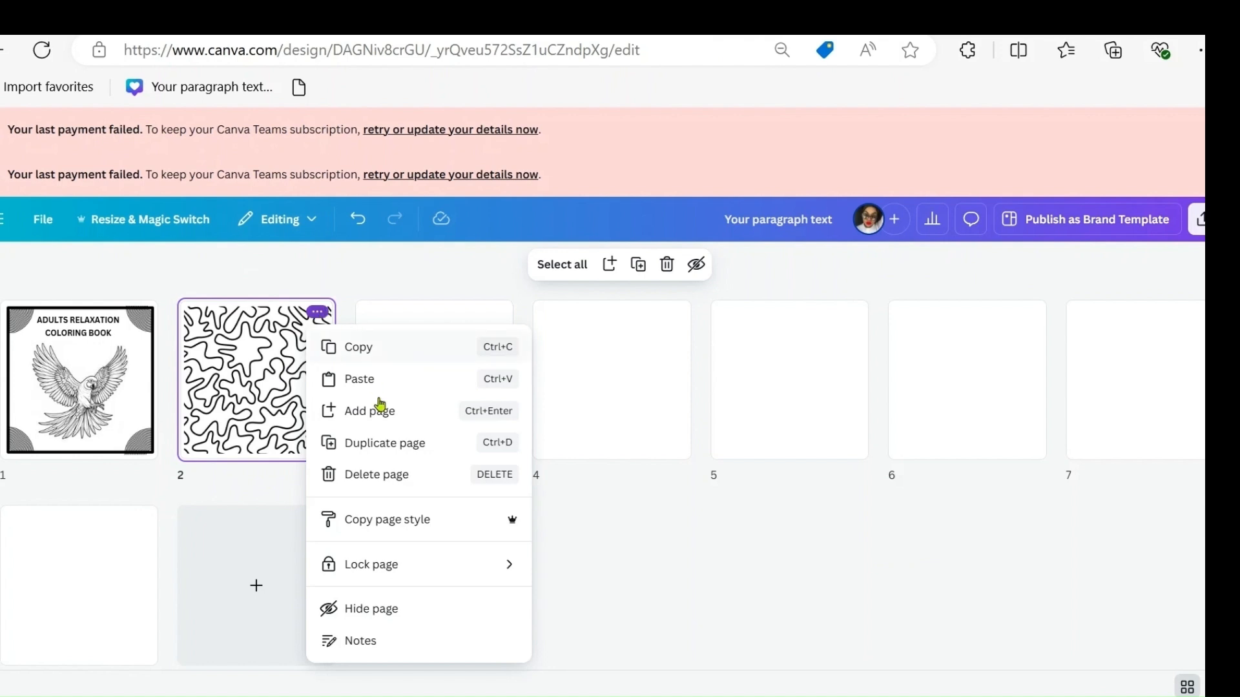
pyautogui.click(388, 440)
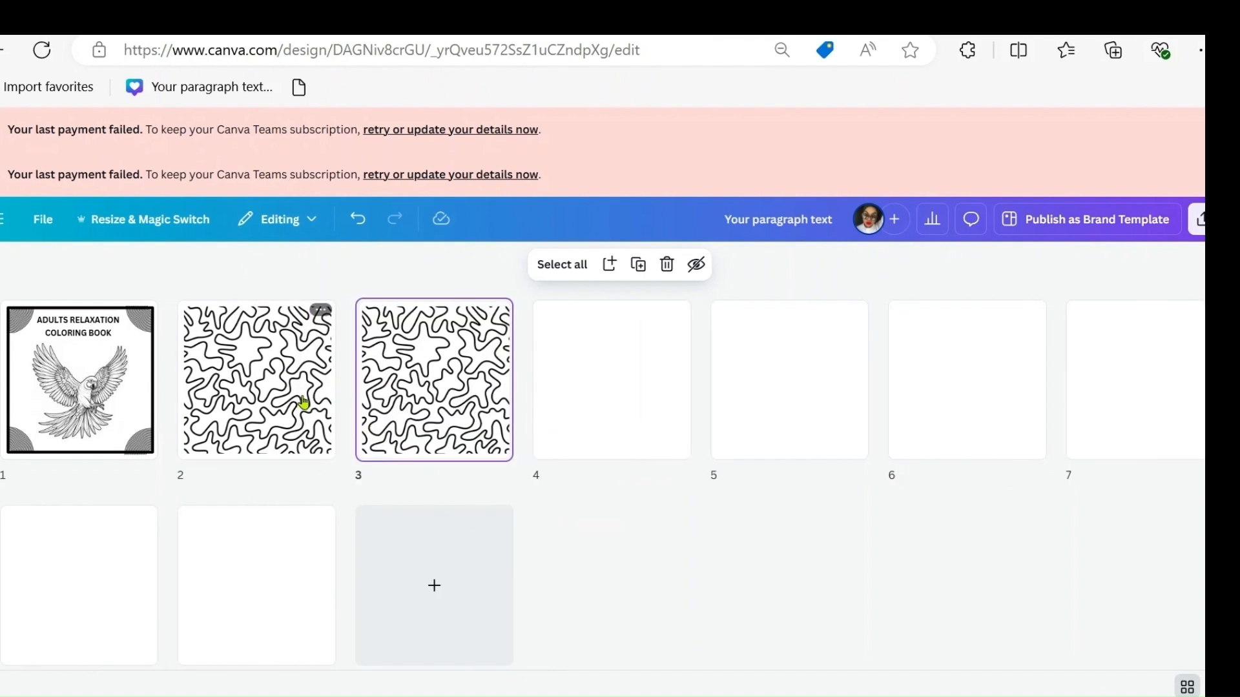
pyautogui.moveTo(402, 412); pyautogui.dragTo(602, 412)
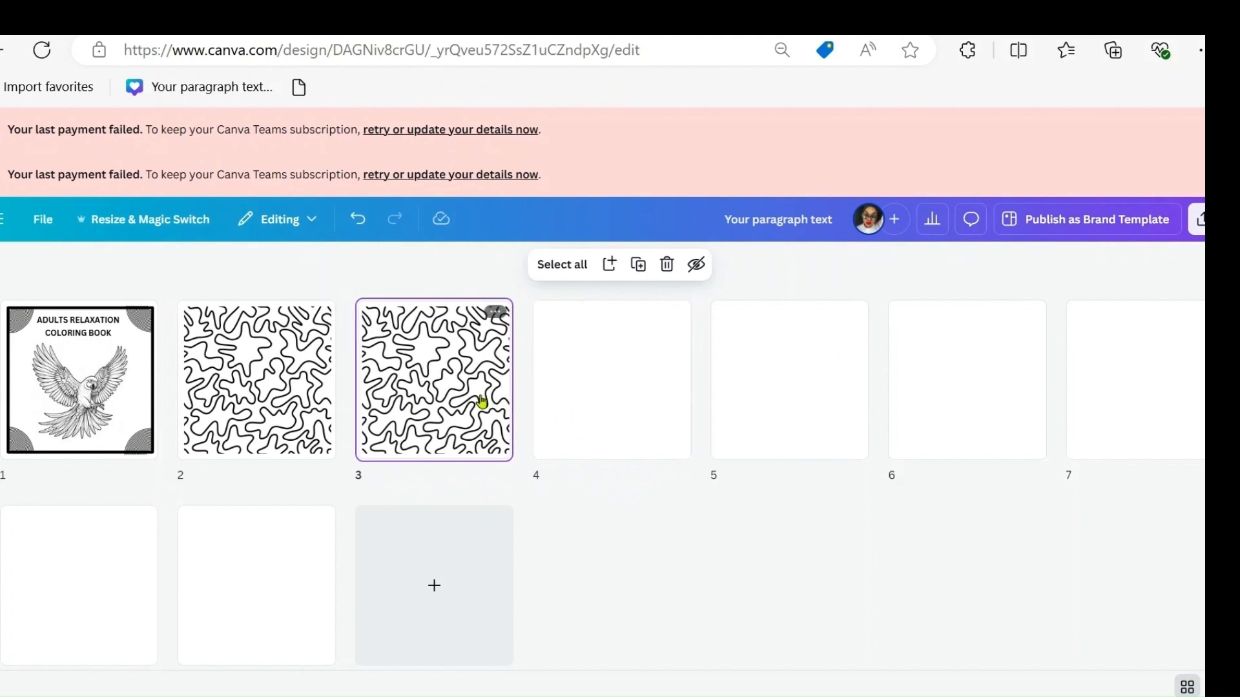
pyautogui.moveTo(476, 407); pyautogui.dragTo(679, 368)
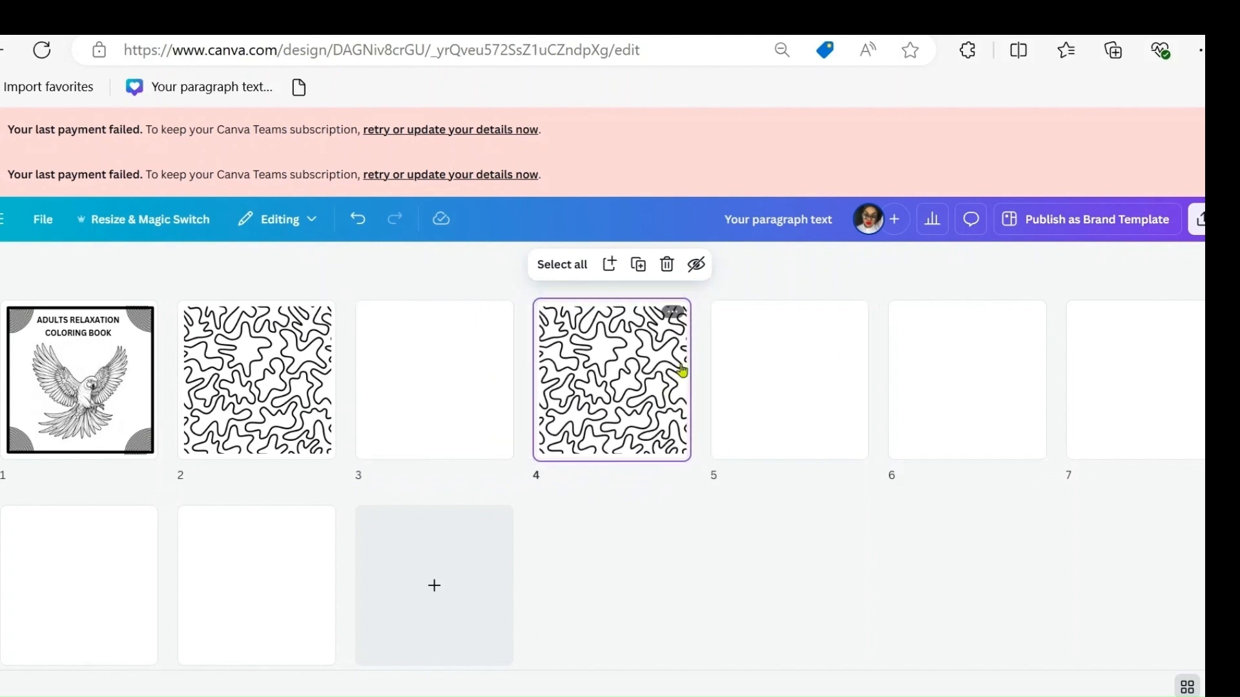
# Step: Duplicate pattern page 4 and move the copy behind the following blank page so it becomes page 6
pyautogui.click(674, 313)
pyautogui.click(737, 440)
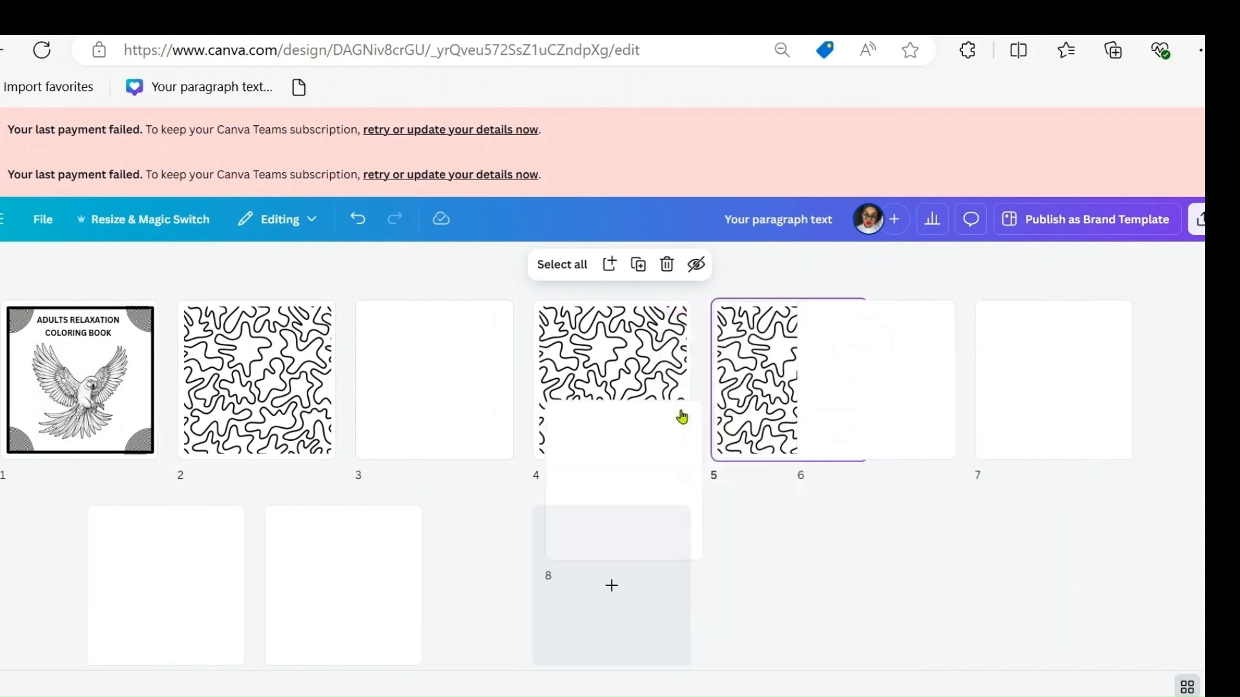
pyautogui.moveTo(734, 393); pyautogui.dragTo(1065, 382)
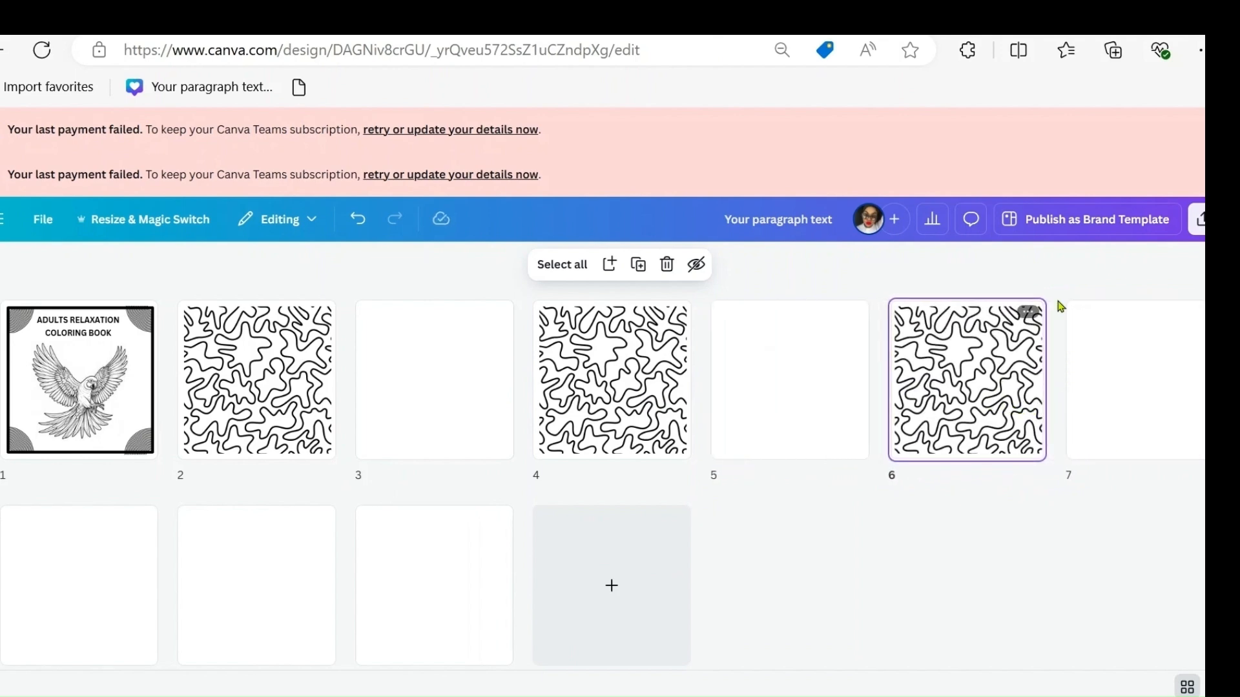
# Step: Duplicate pattern page 6 and move the copy behind the following blank page so it becomes page 8
pyautogui.click(1027, 314)
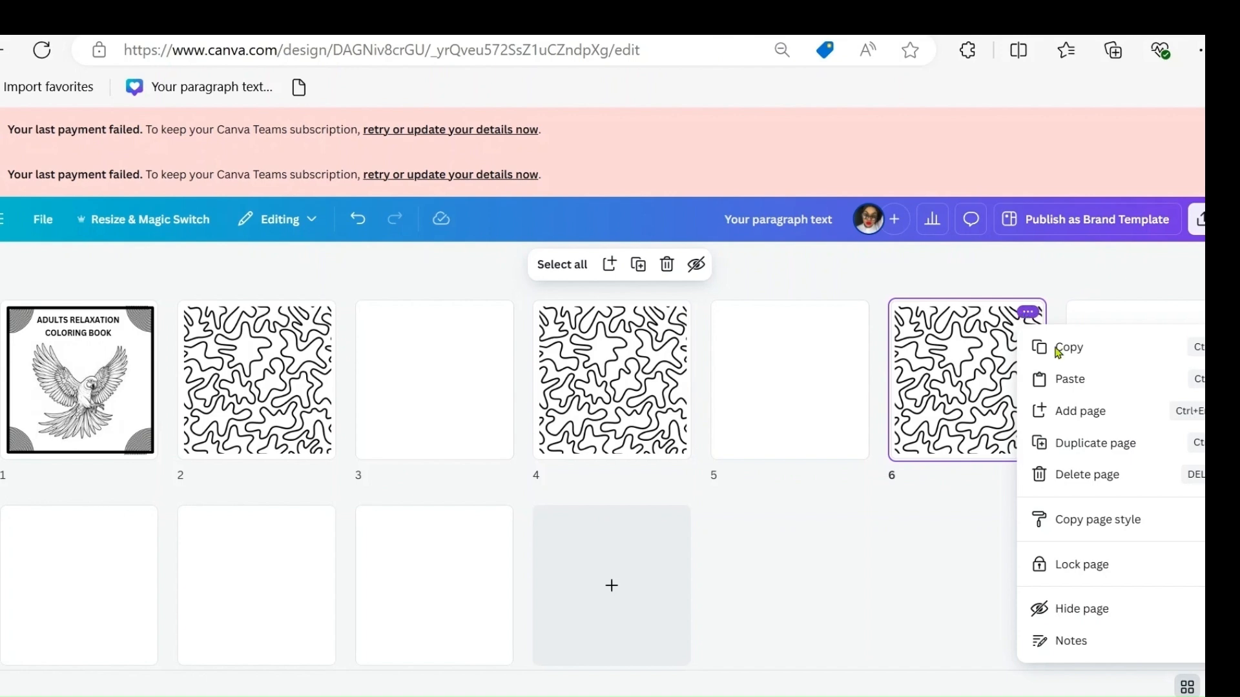
pyautogui.click(1085, 456)
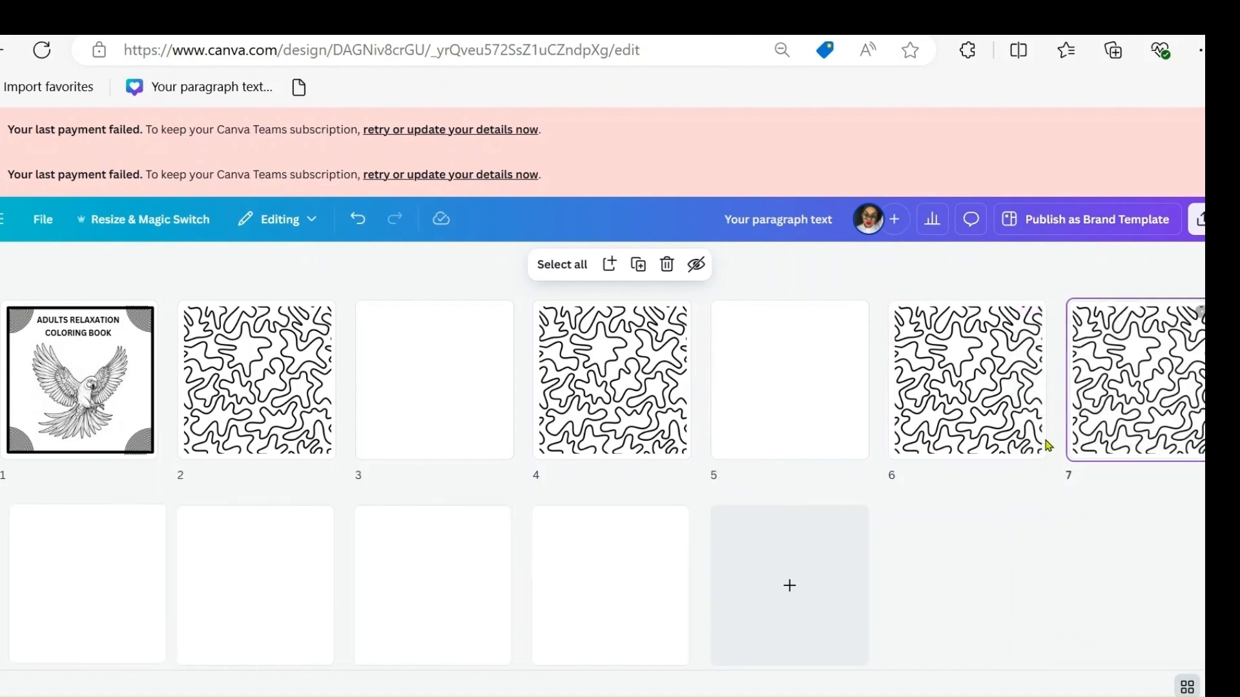
pyautogui.moveTo(1101, 416); pyautogui.dragTo(207, 582)
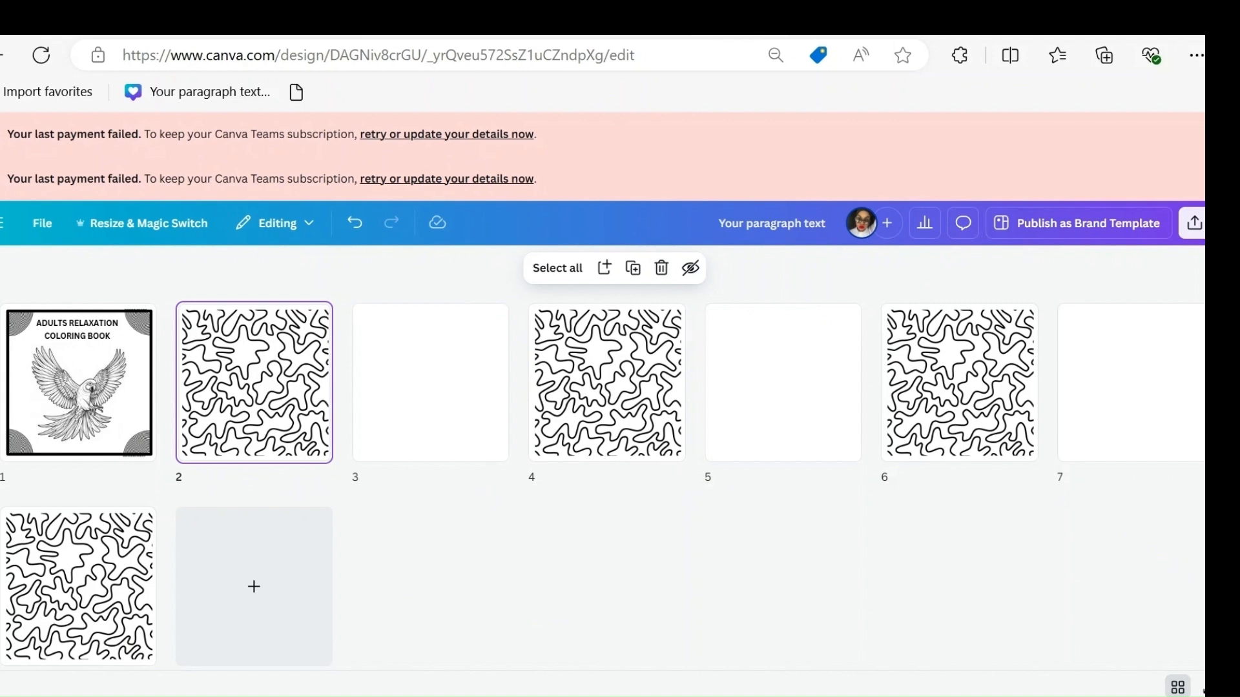
pyautogui.click(646, 581)
pyautogui.scroll(-1, 646, 582)
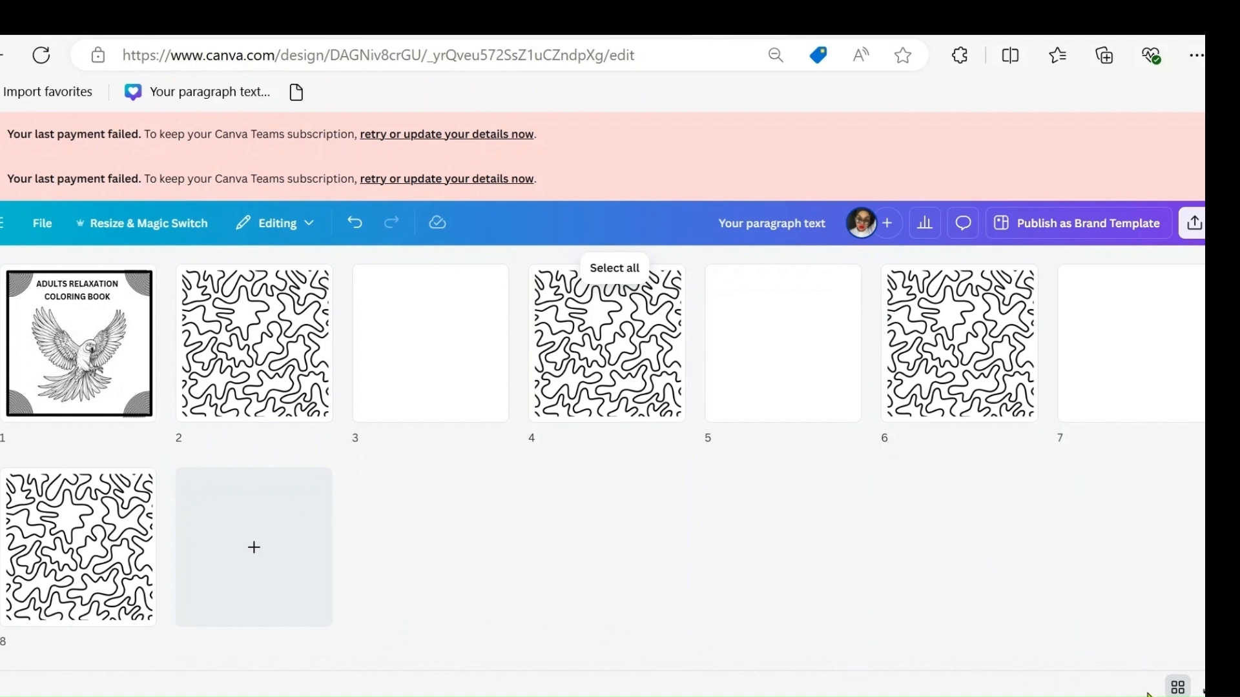
# Step: Leave grid view, insert the panda line drawing from the uploaded images, and place it on blank page 3
pyautogui.click(1177, 688)
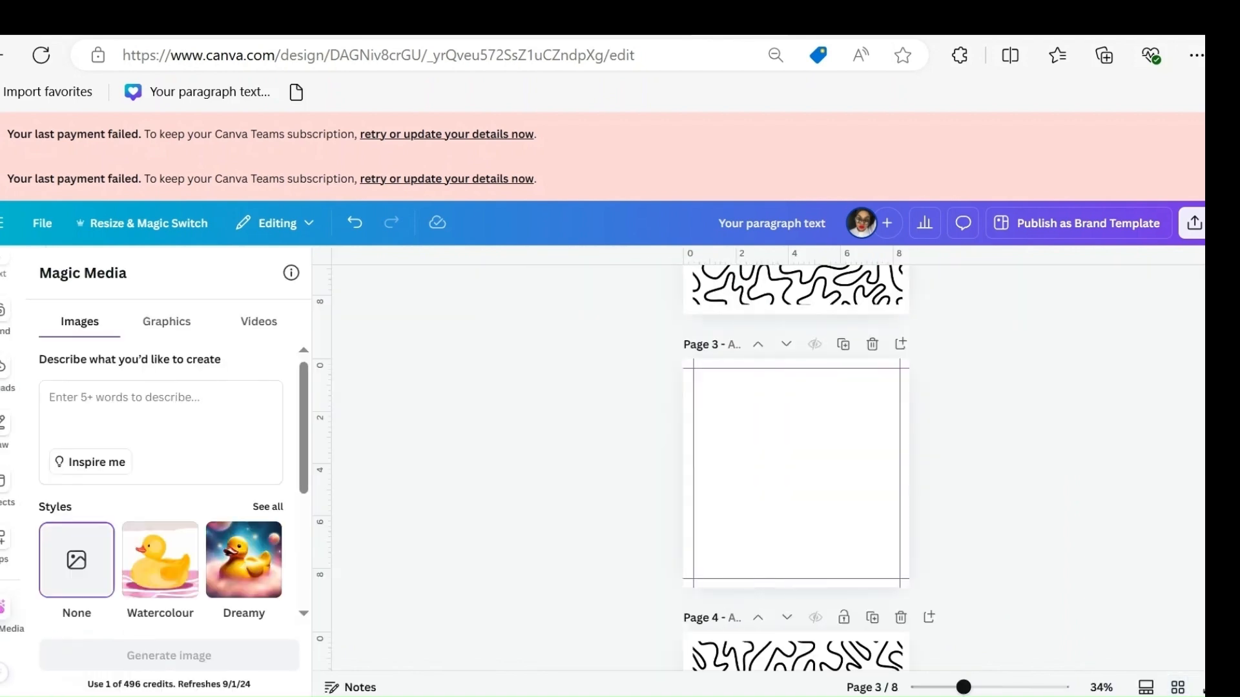
pyautogui.scroll(8, 795, 465)
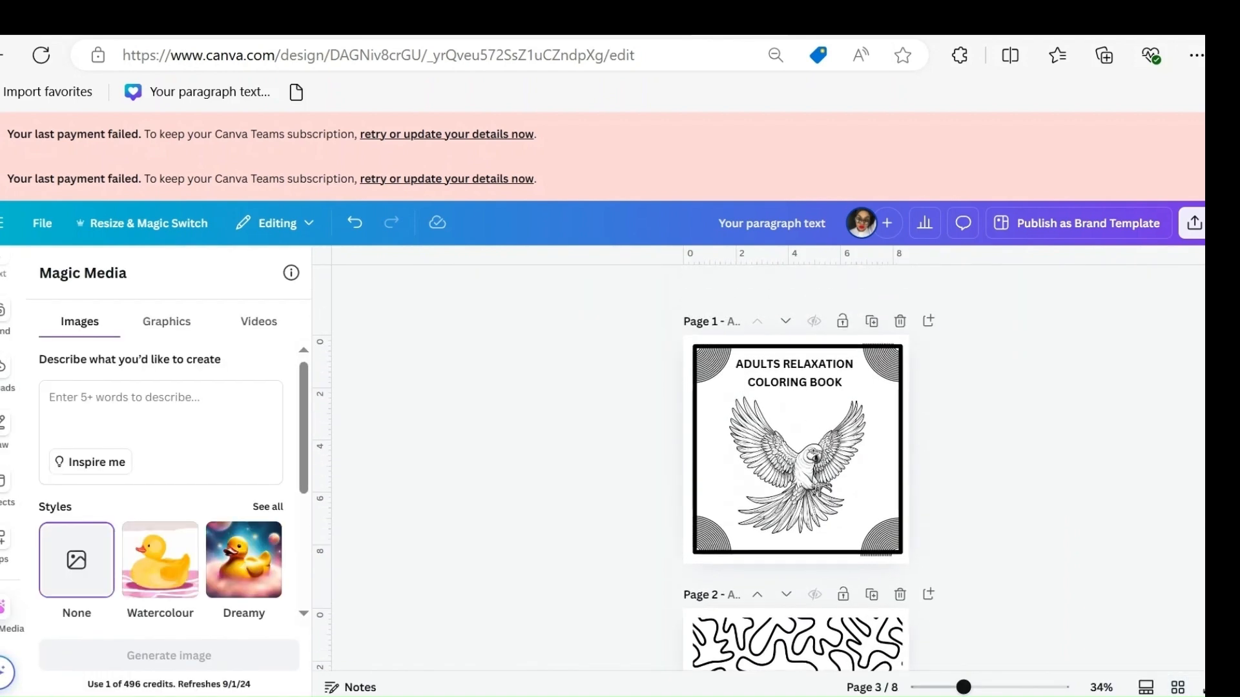
pyautogui.scroll(-5, 796, 465)
pyautogui.scroll(-1, 795, 465)
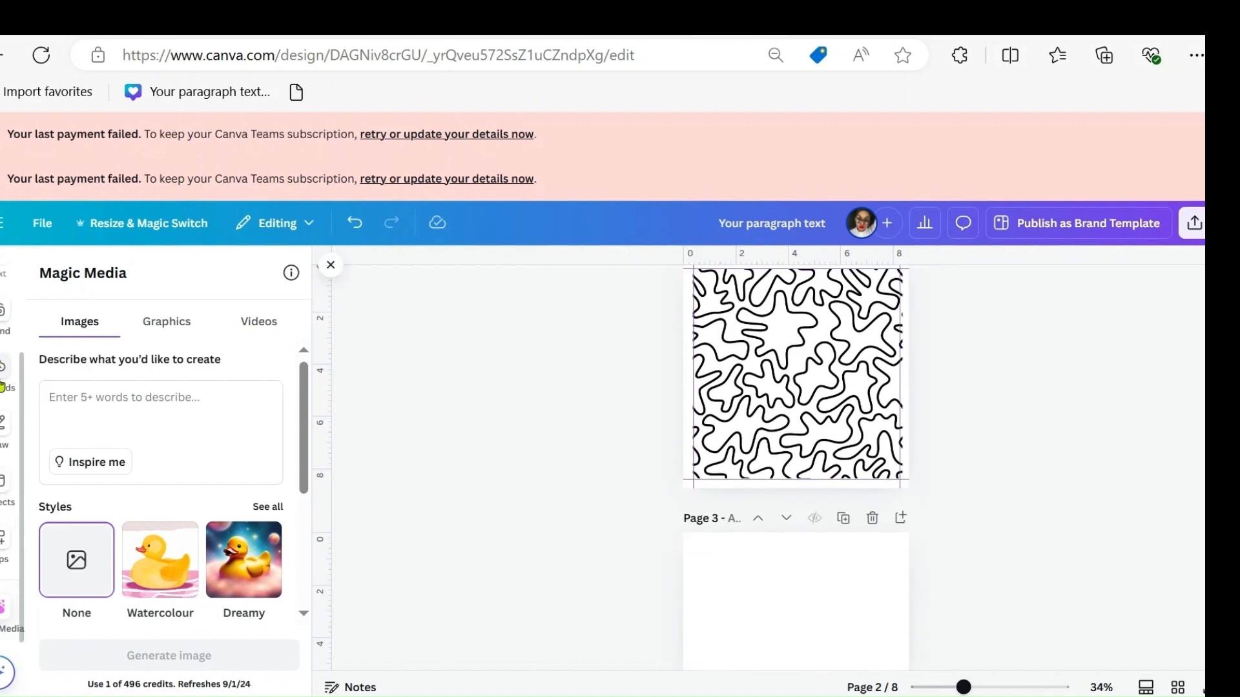
pyautogui.click(2, 381)
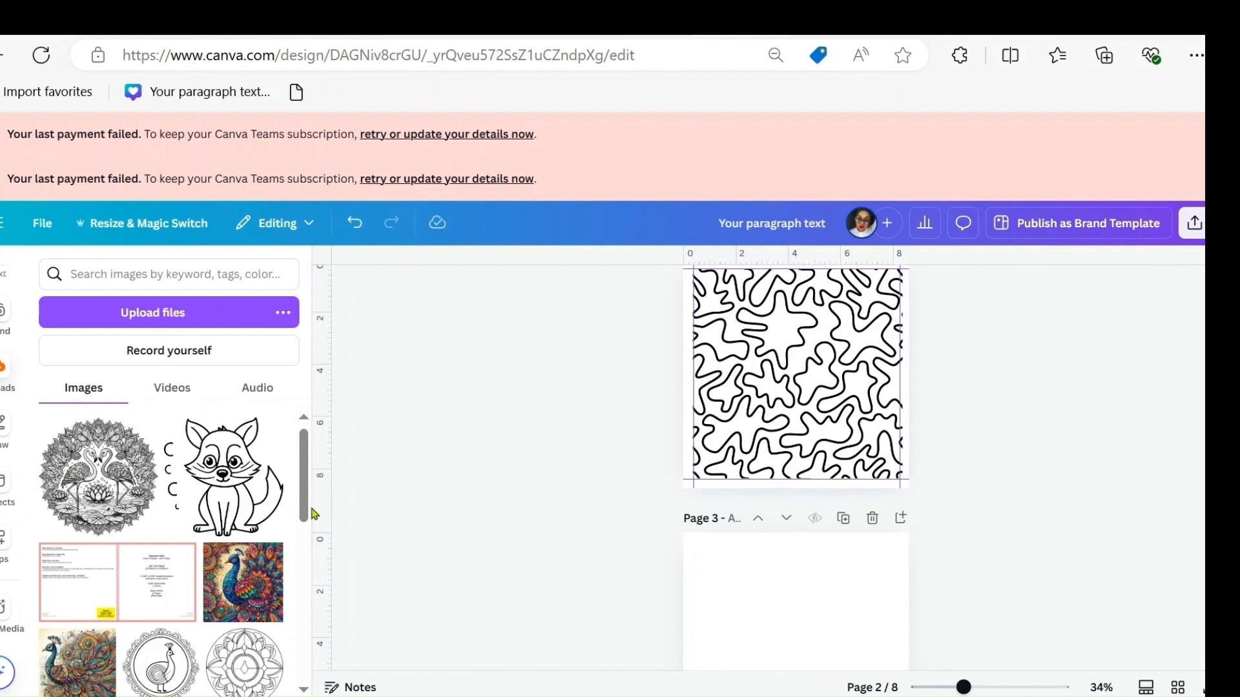
pyautogui.moveTo(305, 513); pyautogui.dragTo(314, 594)
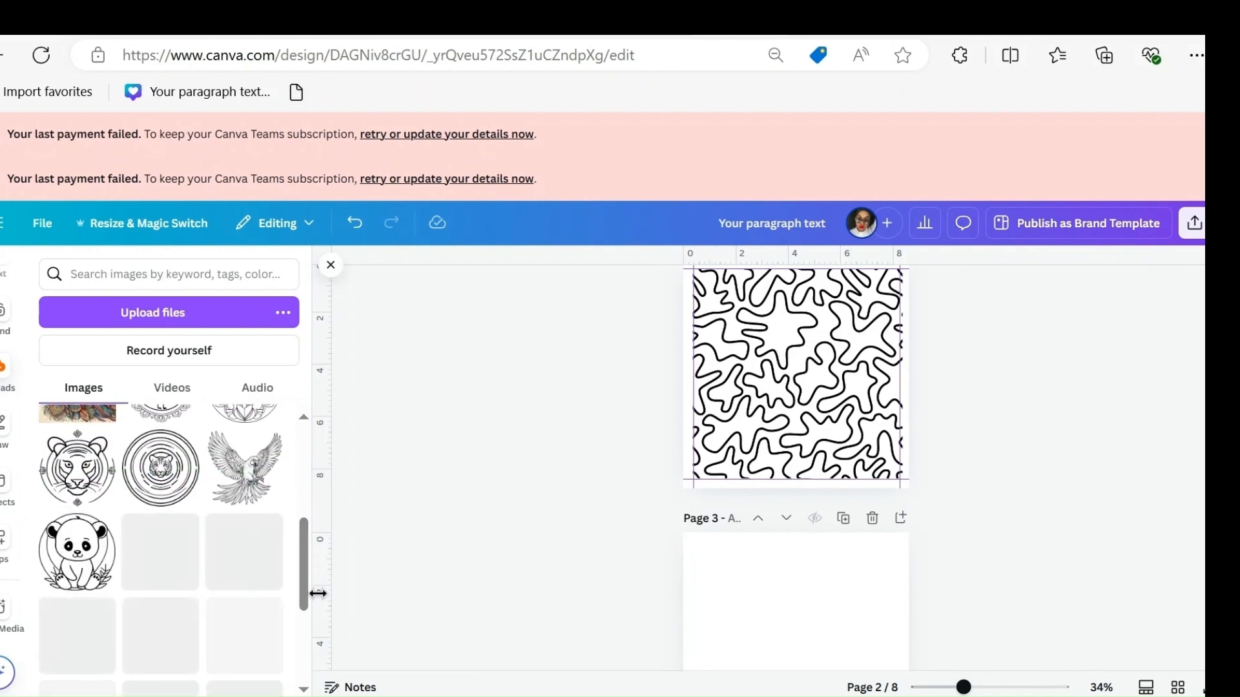
pyautogui.click(86, 564)
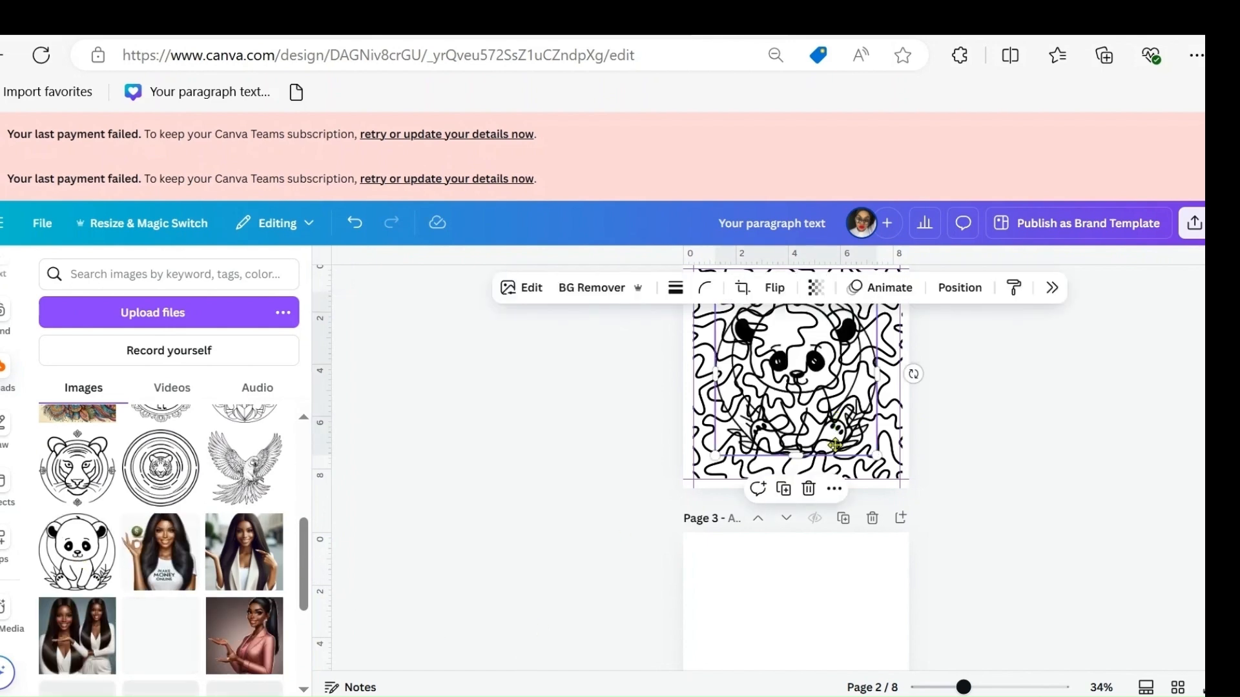
pyautogui.moveTo(835, 444); pyautogui.dragTo(836, 667)
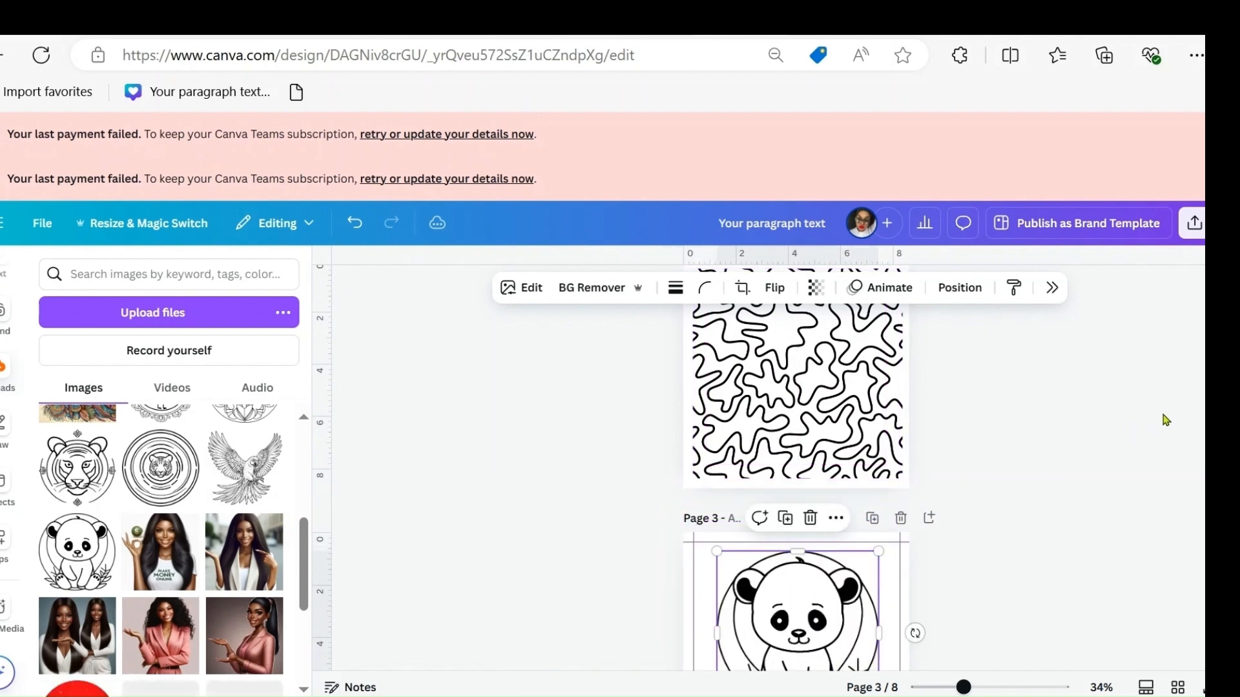
# Step: Enlarge the panda drawing on page 3 and center it within the margin guides
pyautogui.scroll(-3, 797, 468)
pyautogui.scroll(1, 796, 468)
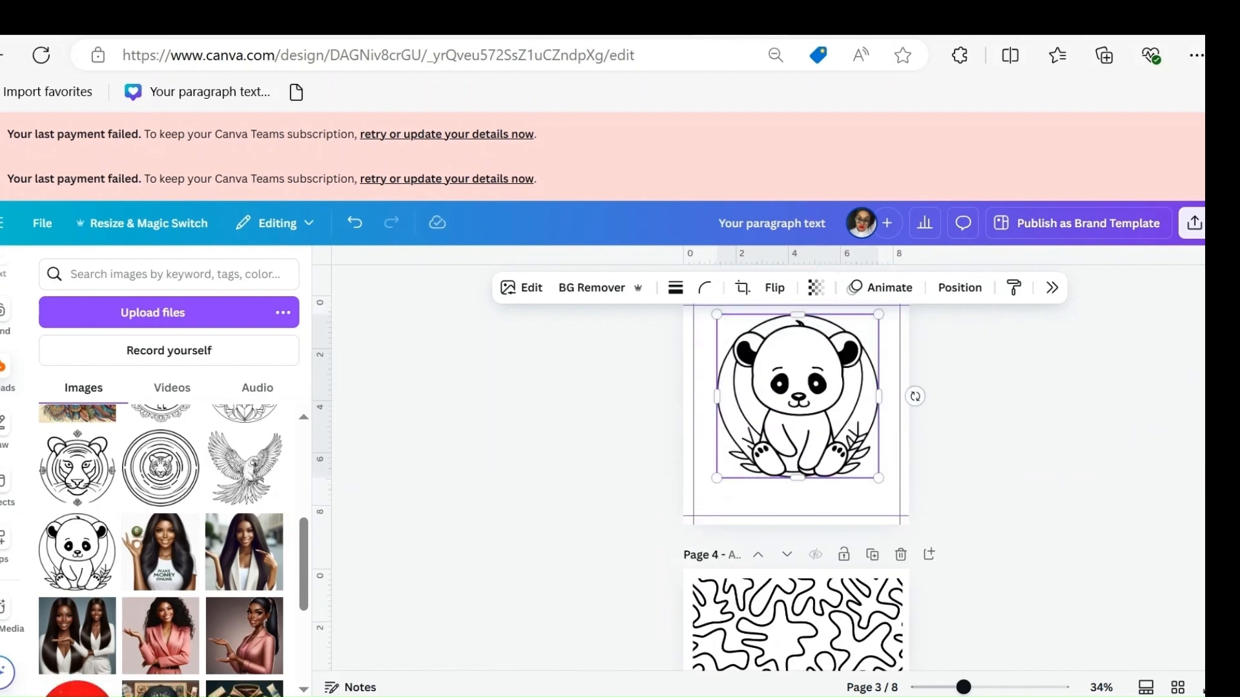
pyautogui.moveTo(717, 478); pyautogui.dragTo(706, 515)
pyautogui.moveTo(769, 401); pyautogui.dragTo(775, 409)
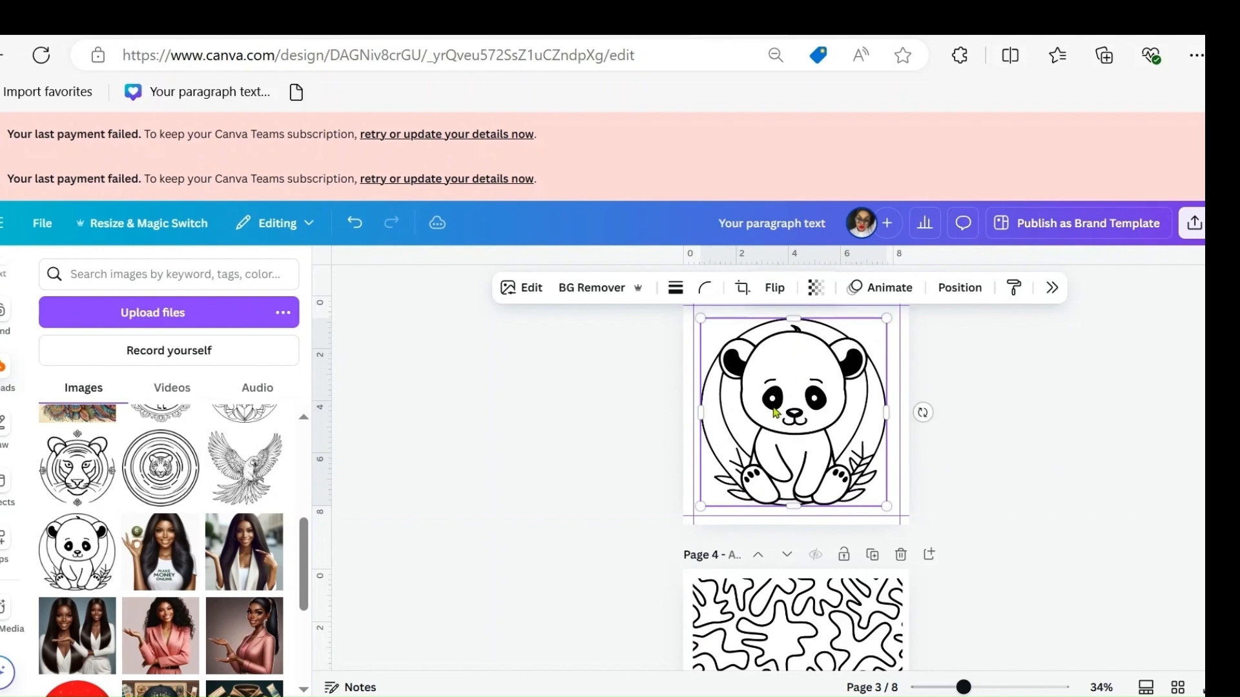
pyautogui.click(1070, 527)
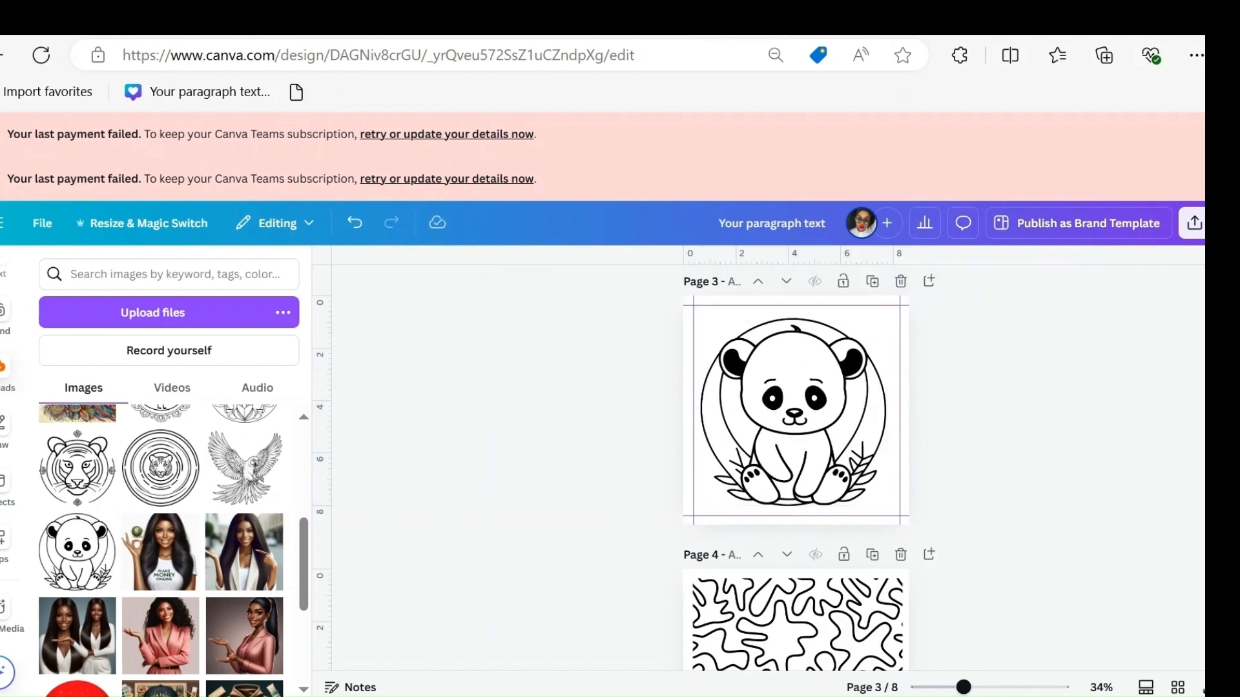
# Step: Add the uploaded tiger face drawing to blank page 5 and enlarge it to fill the margin guides
pyautogui.scroll(-5, 796, 452)
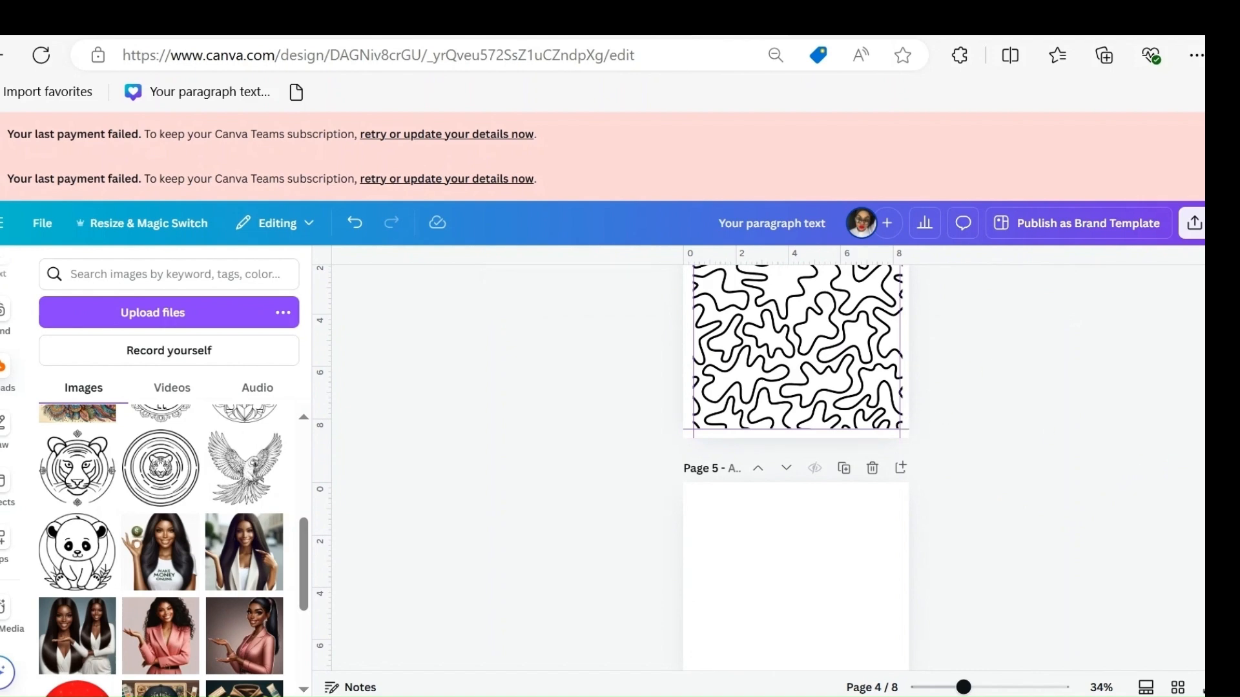
pyautogui.scroll(-1, 795, 452)
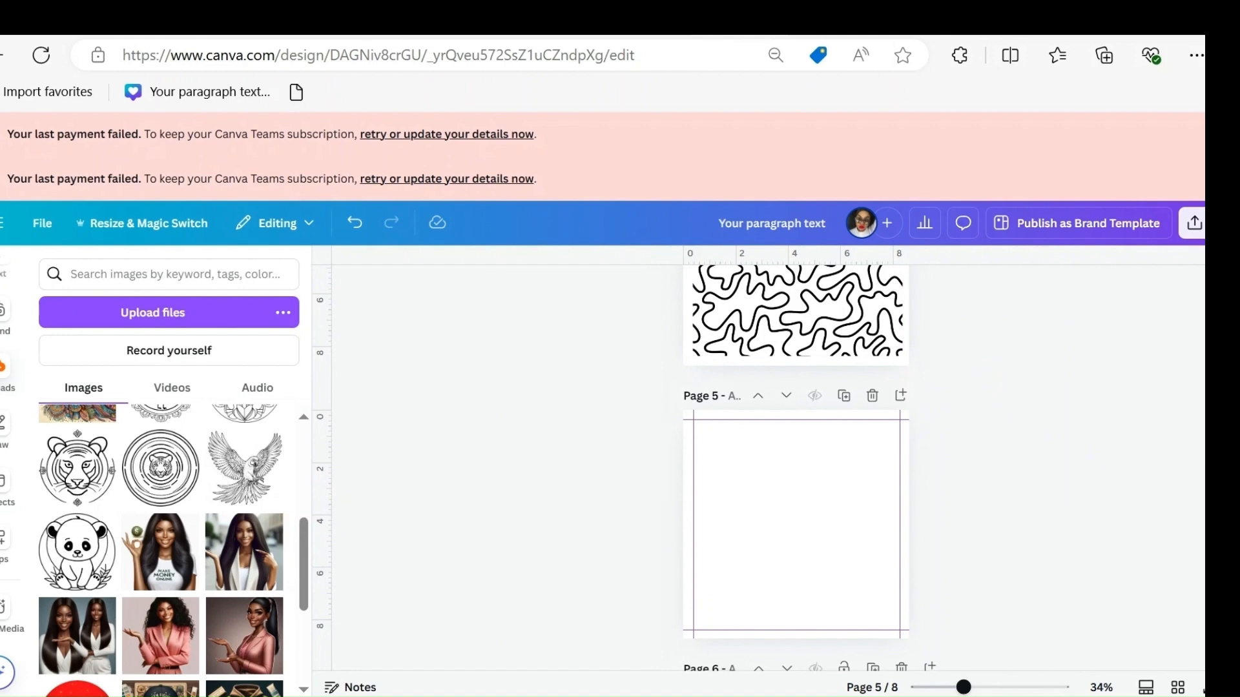
pyautogui.click(69, 486)
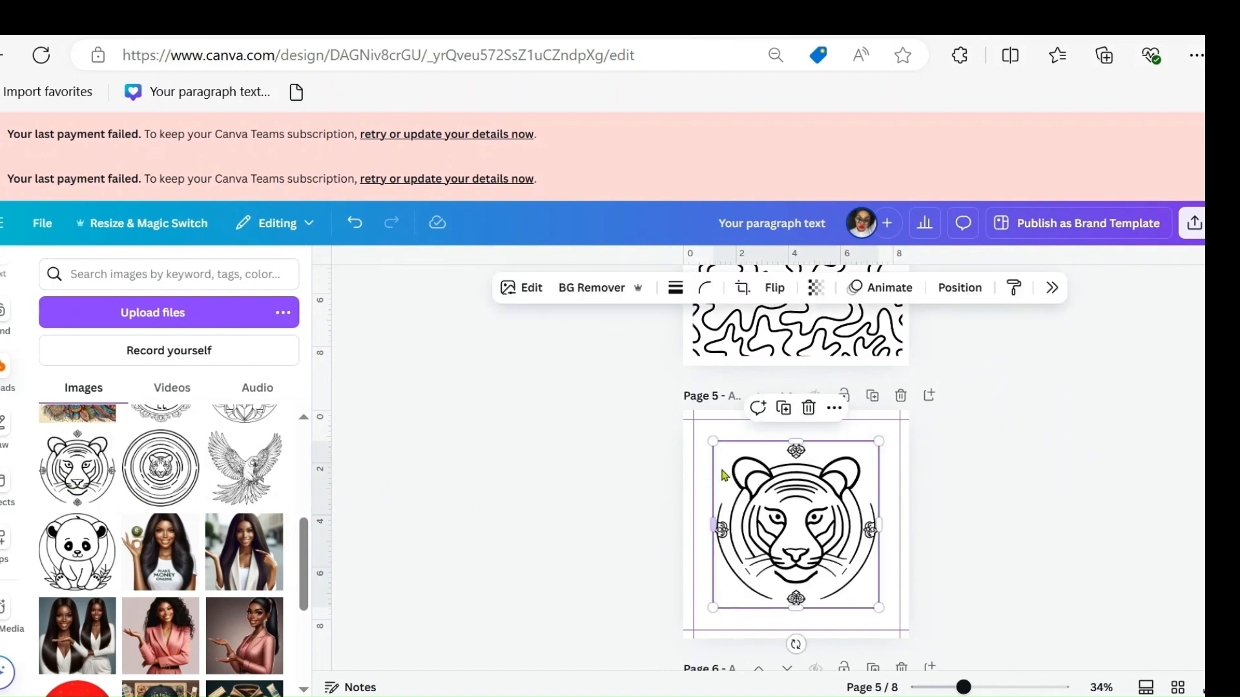
pyautogui.moveTo(710, 440); pyautogui.dragTo(693, 420)
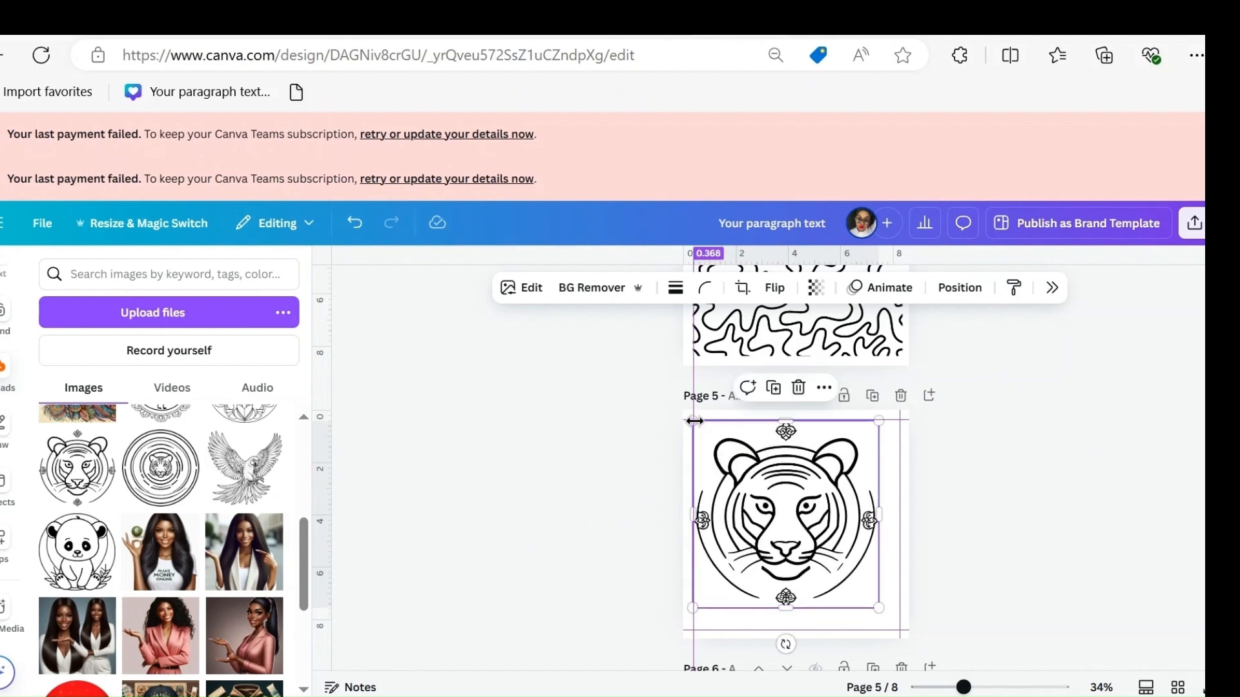
pyautogui.moveTo(878, 607); pyautogui.dragTo(904, 627)
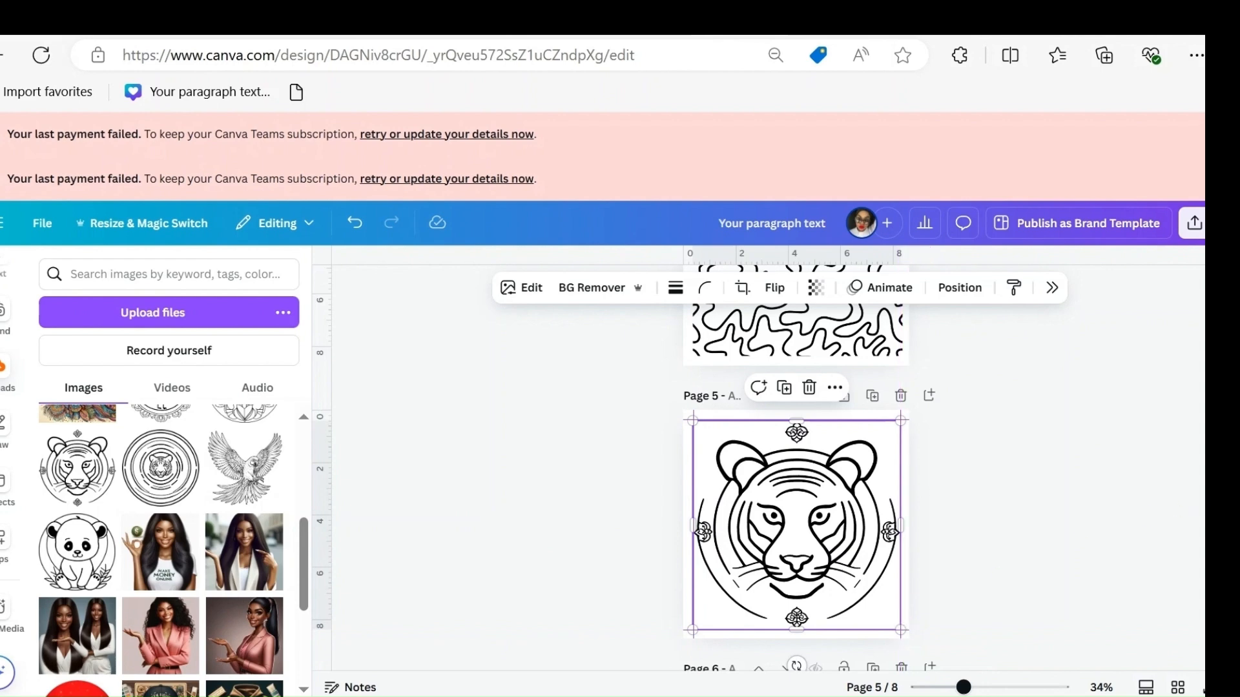
# Step: Add the uploaded flower mandala drawing to blank page 7 and enlarge it to fill the margin guides
pyautogui.scroll(-10, 797, 469)
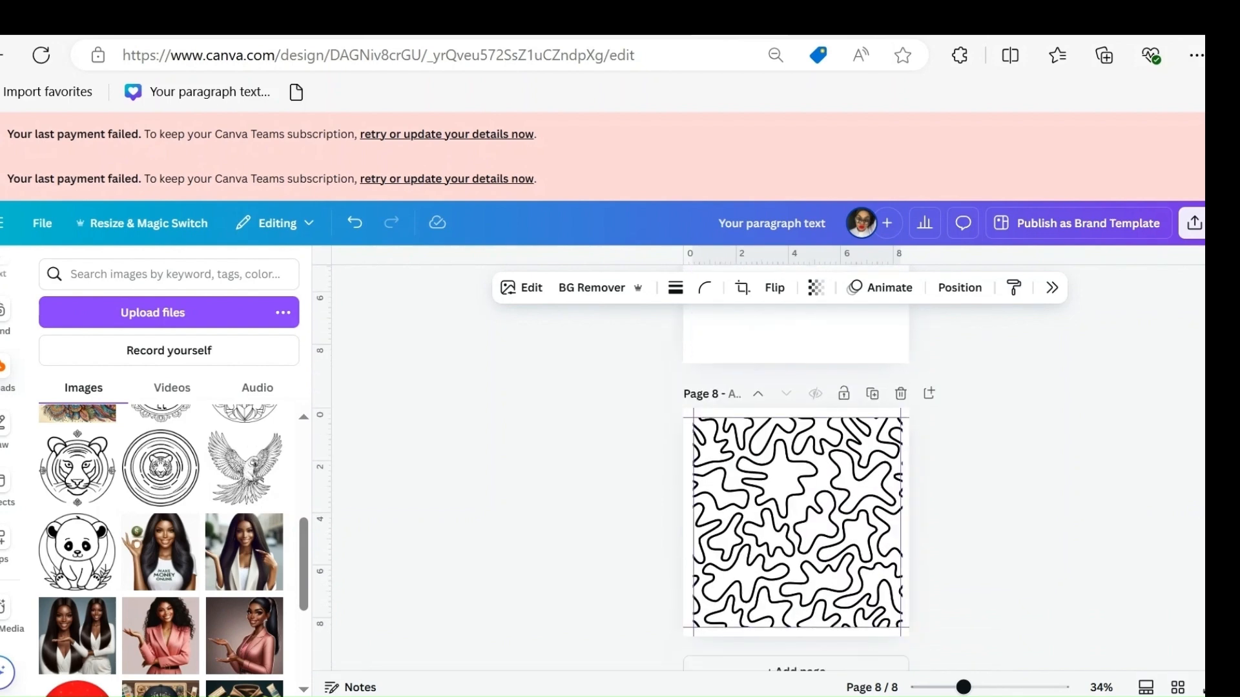
pyautogui.scroll(4, 797, 469)
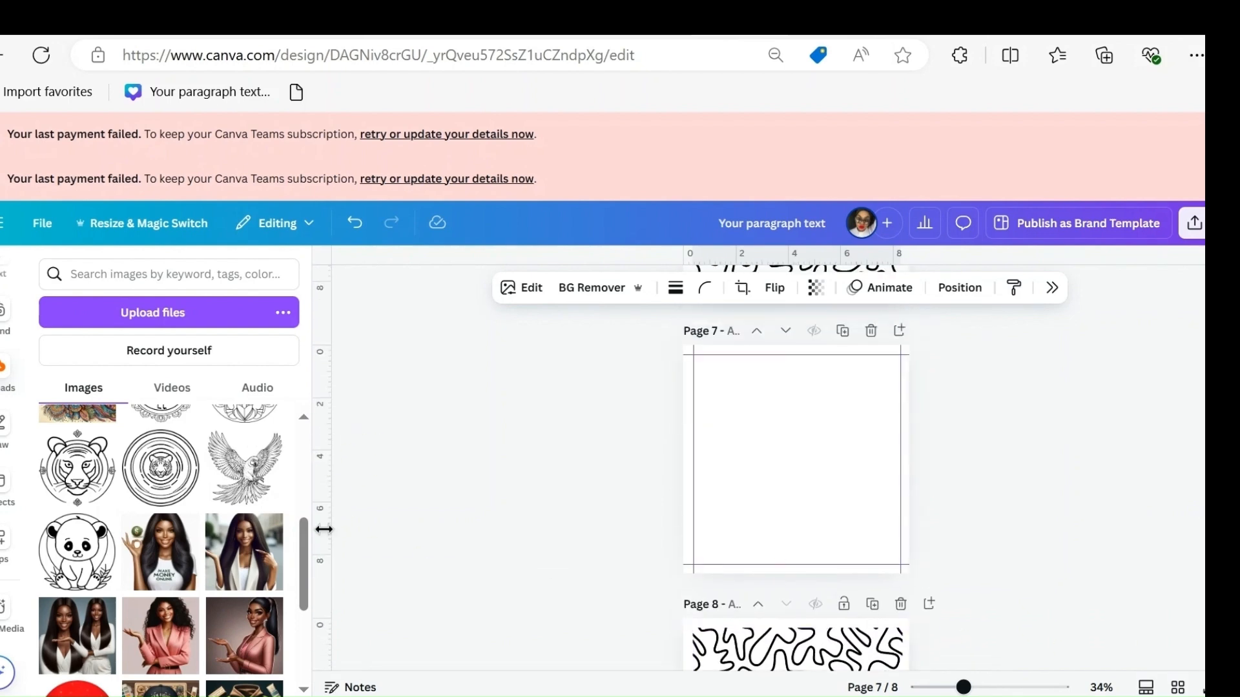
pyautogui.moveTo(304, 546); pyautogui.dragTo(301, 506)
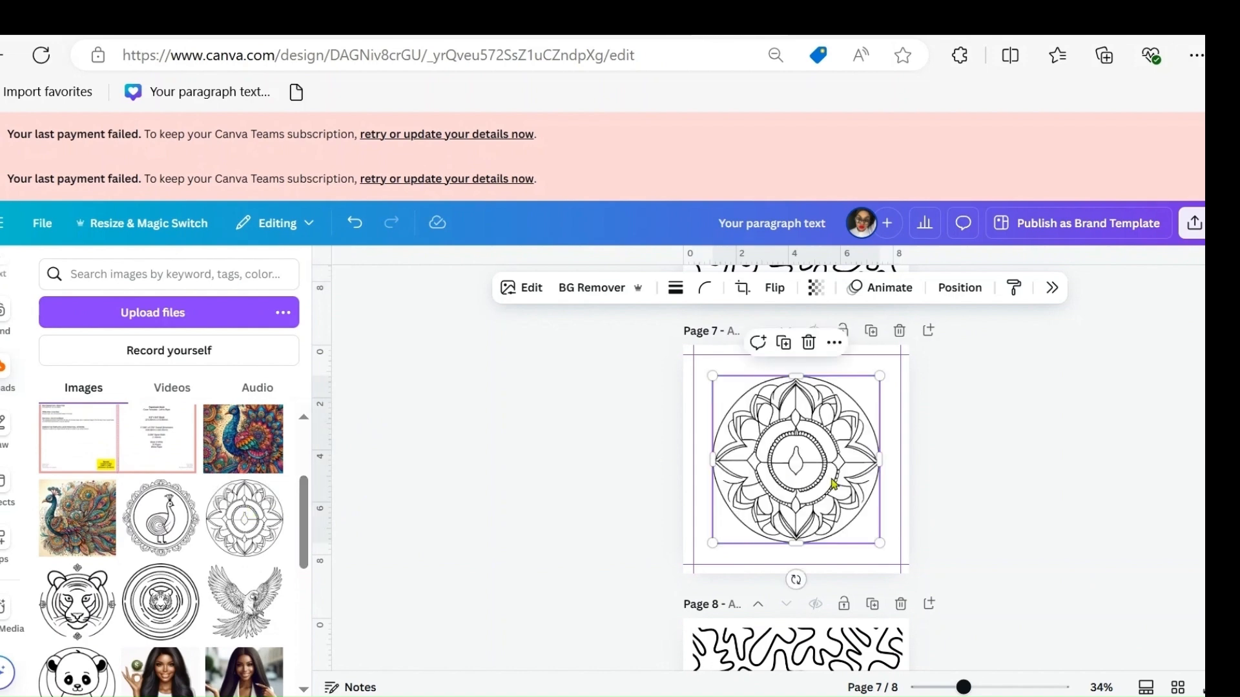
pyautogui.moveTo(713, 376); pyautogui.dragTo(693, 355)
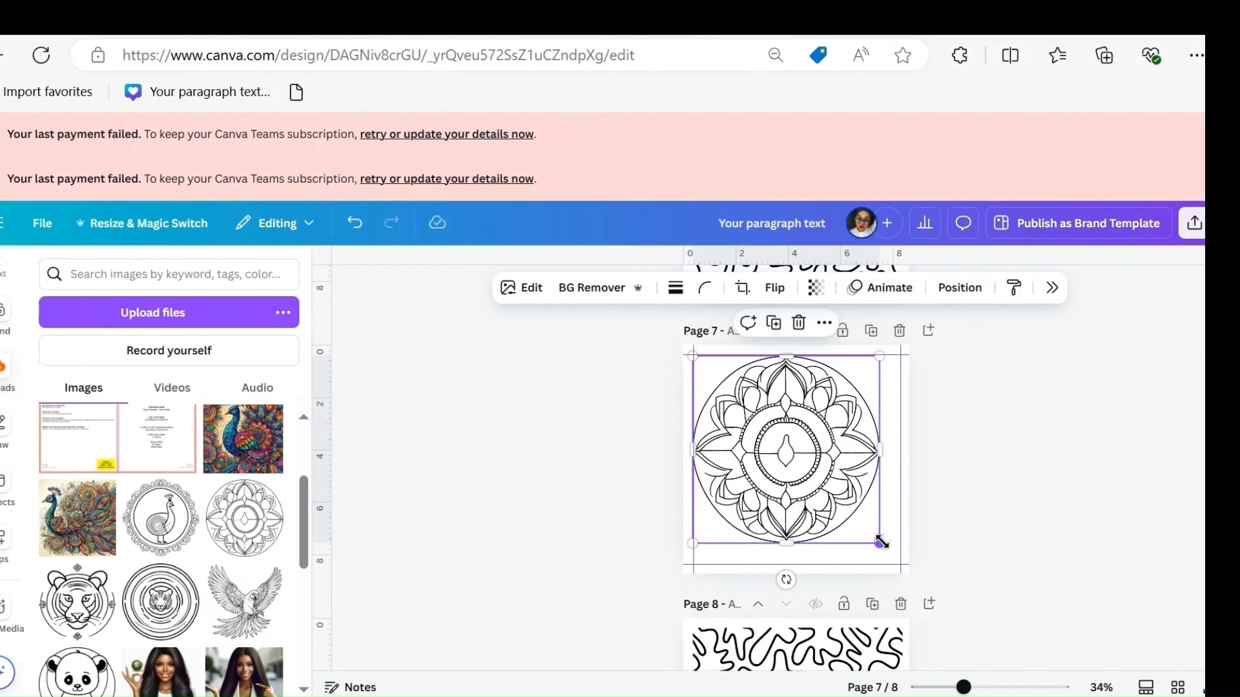
pyautogui.moveTo(879, 544); pyautogui.dragTo(913, 561)
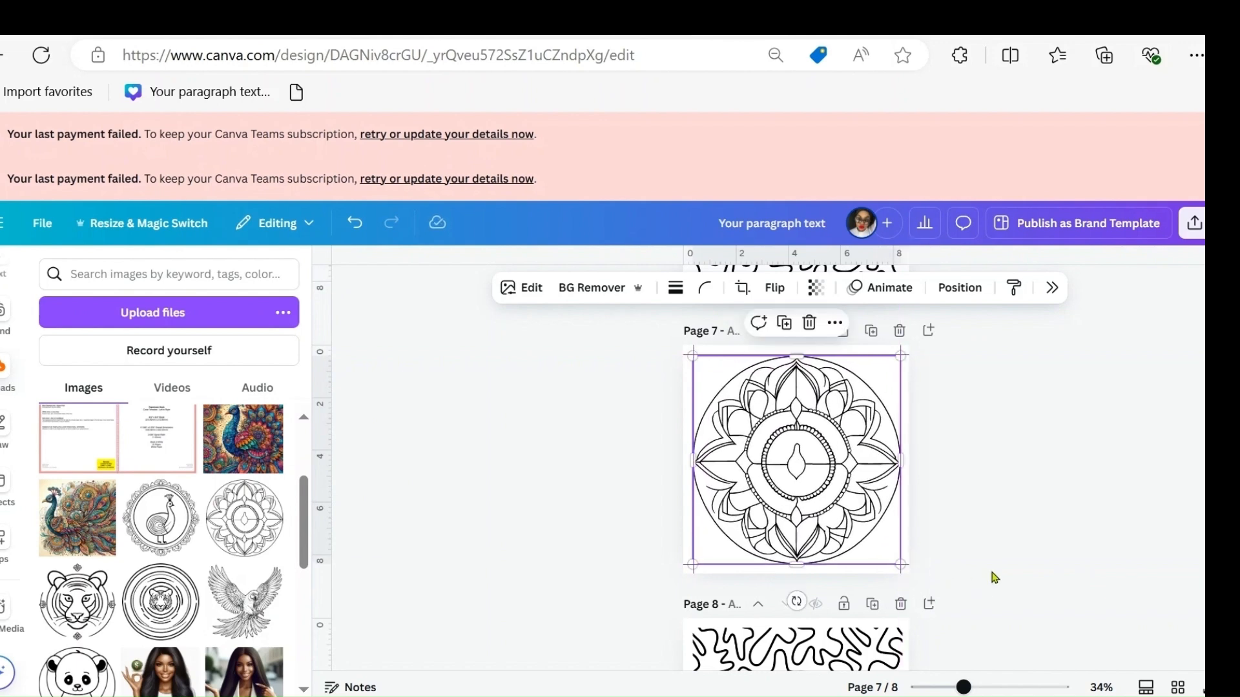
# Step: Show all pages in grid view and review the alternating order of coloring and pattern pages
pyautogui.scroll(-4, 795, 471)
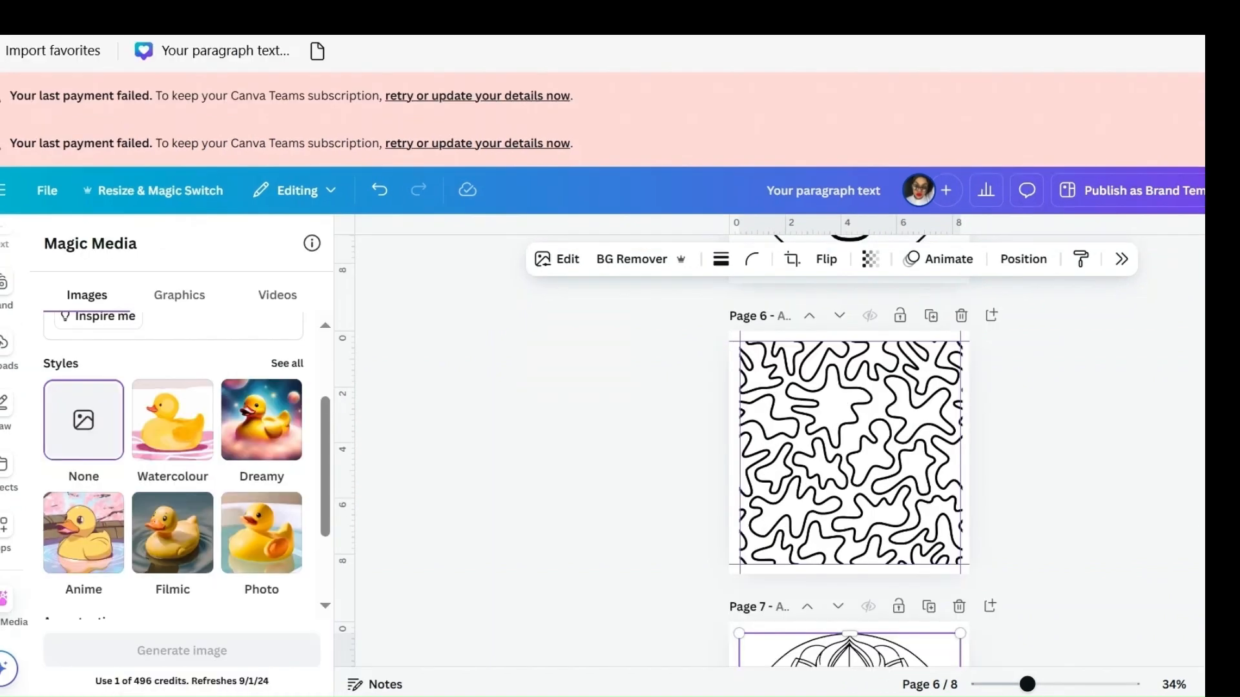
pyautogui.hotkey('ctrl', 'alt', '3')
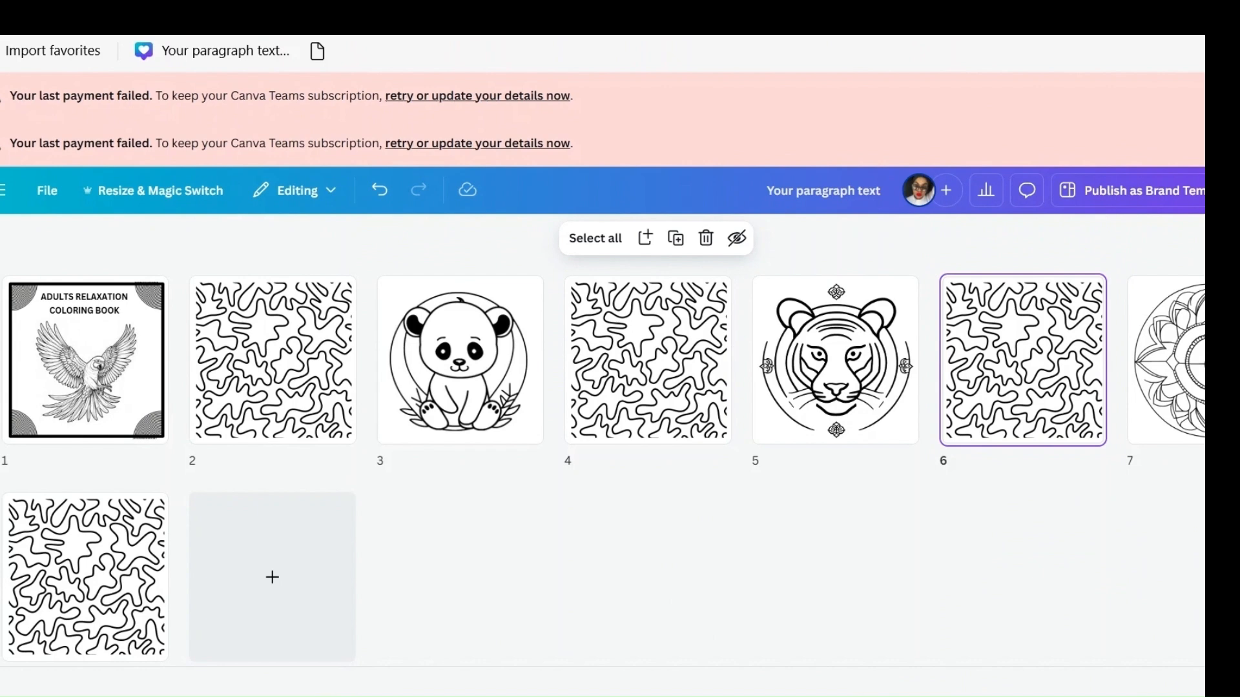
pyautogui.press('Escape')
pyautogui.scroll(-1, 603, 446)
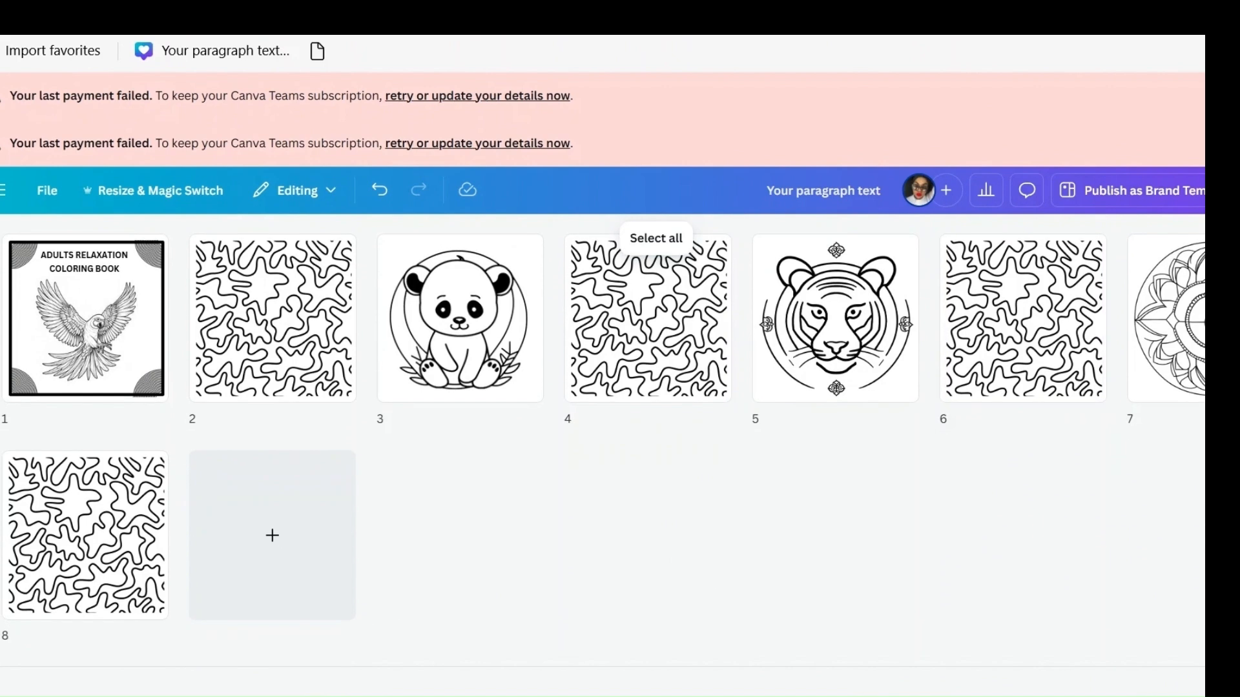
pyautogui.scroll(1, 603, 446)
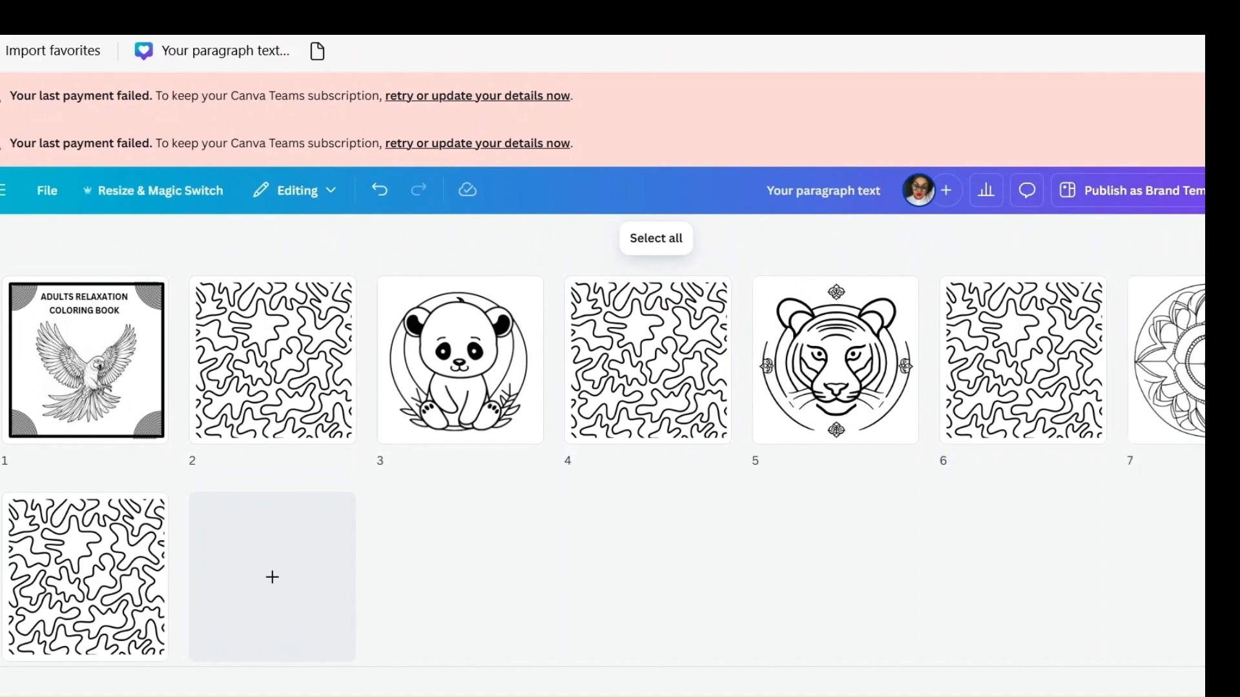
# Step: Download all 8 pages of the coloring book as a PDF Print file in the RGB color profile
pyautogui.click(1234, 191)
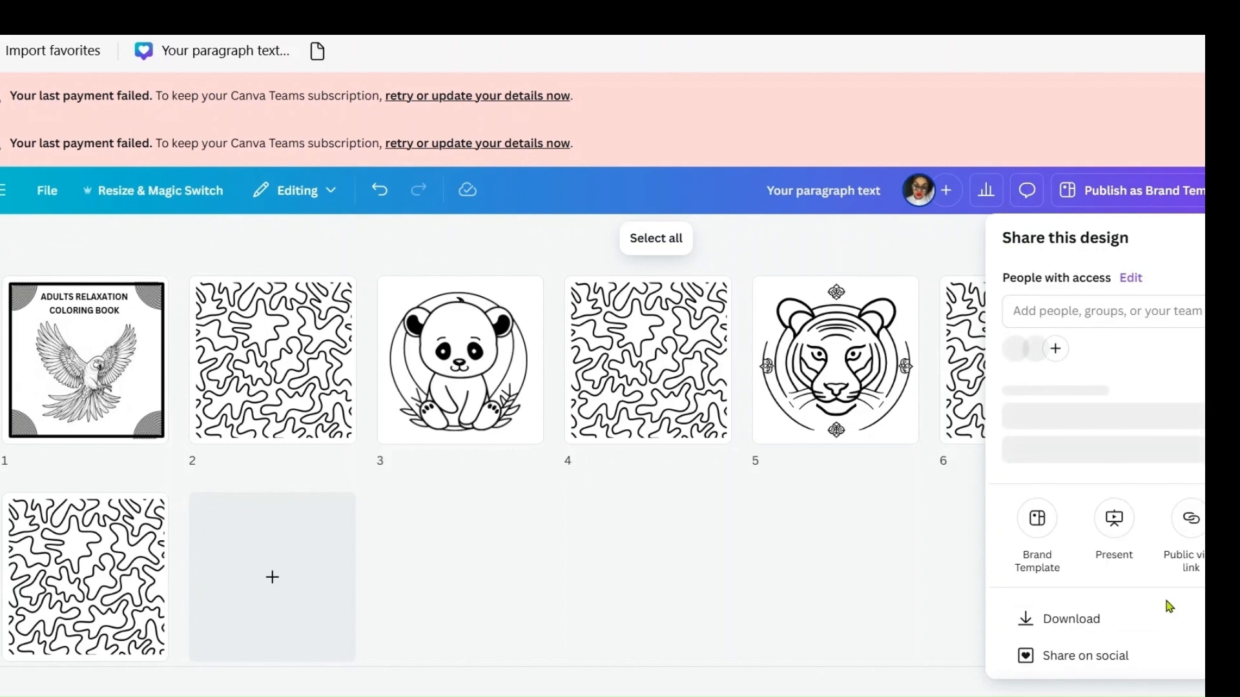
pyautogui.click(1144, 618)
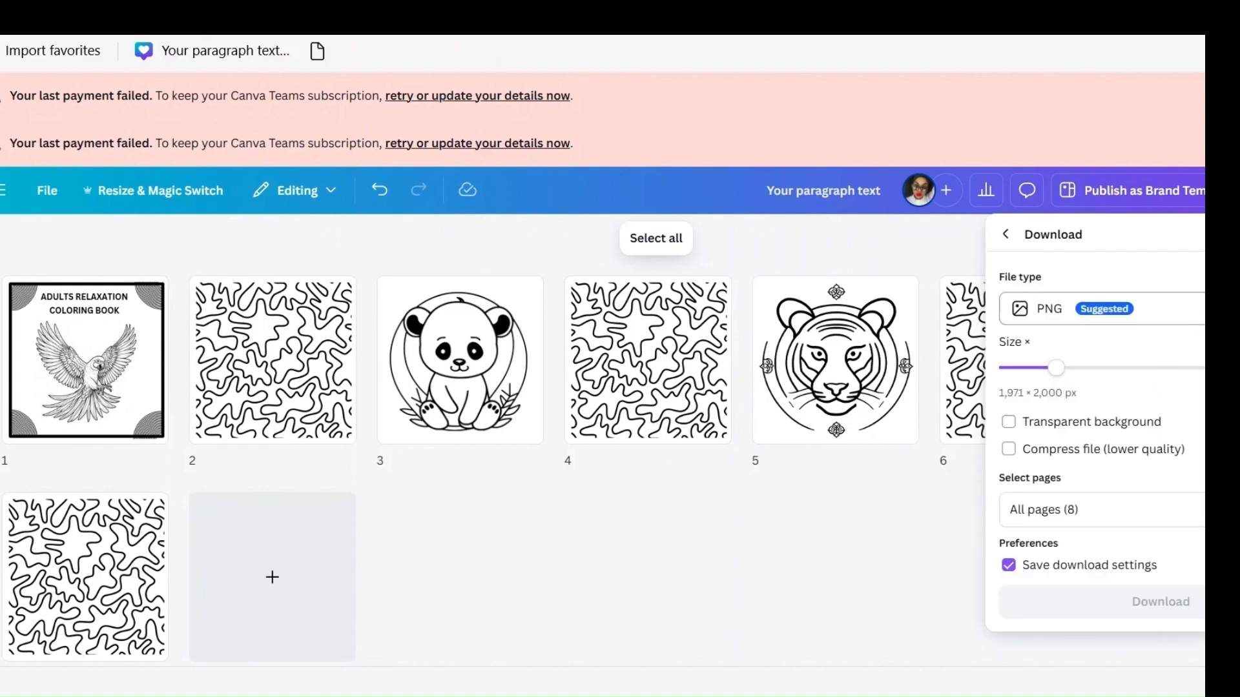
pyautogui.click(1098, 309)
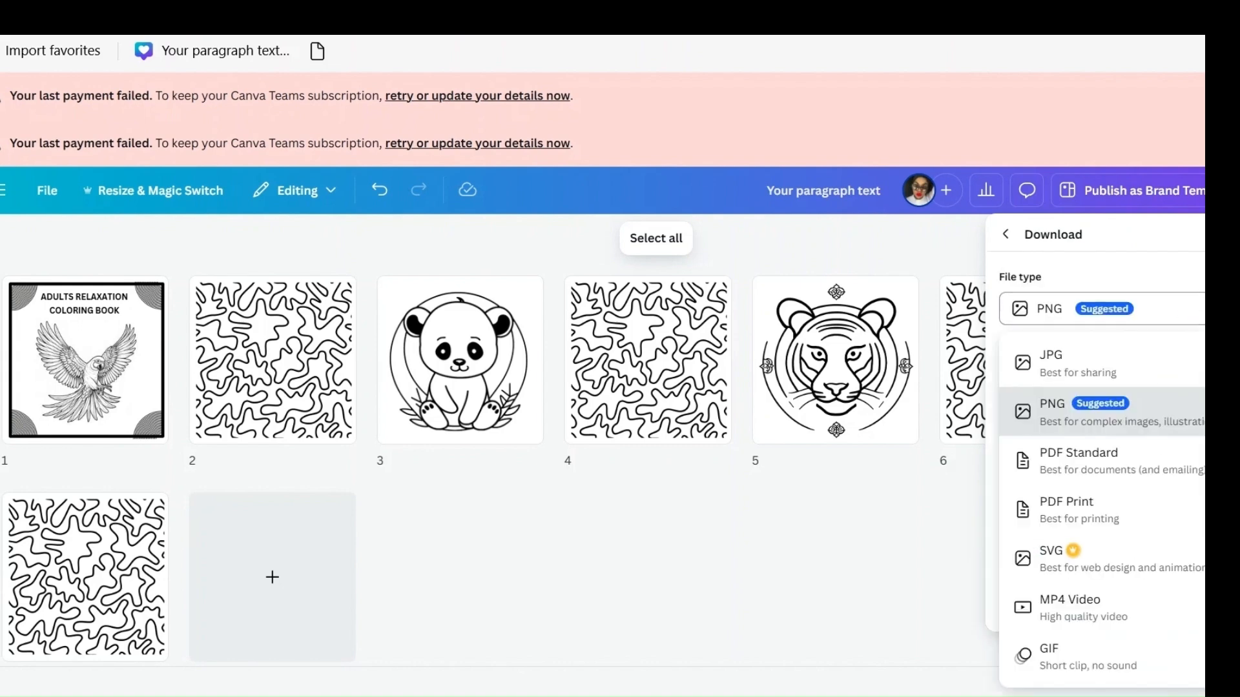
pyautogui.click(1136, 528)
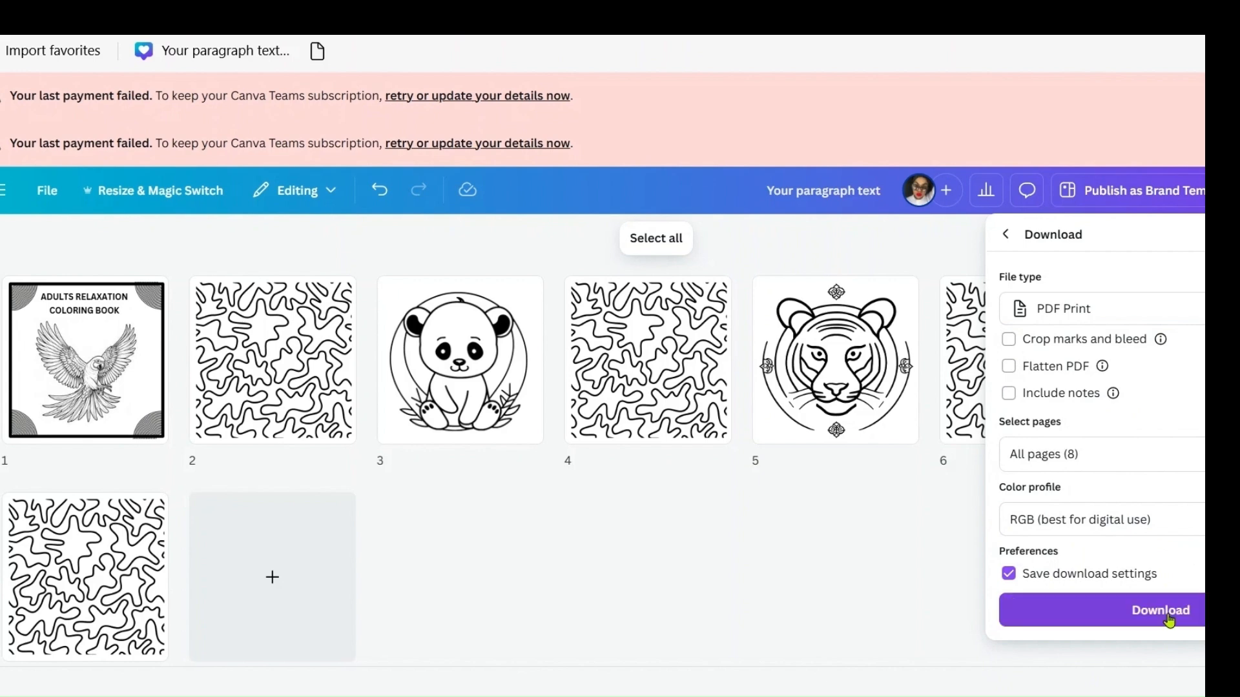
pyautogui.click(1173, 616)
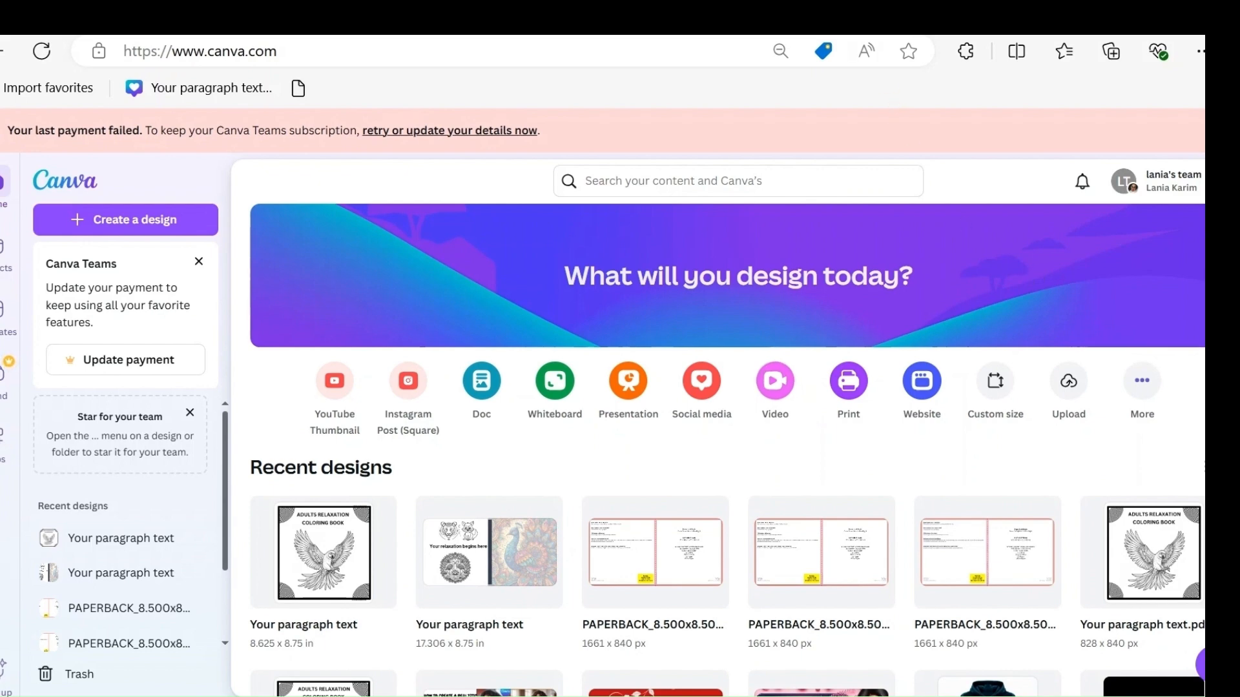
# Step: Switch to the Kindle Direct Publishing paperback cover help page and open its cover calculator and template generator
pyautogui.click(895, 19)
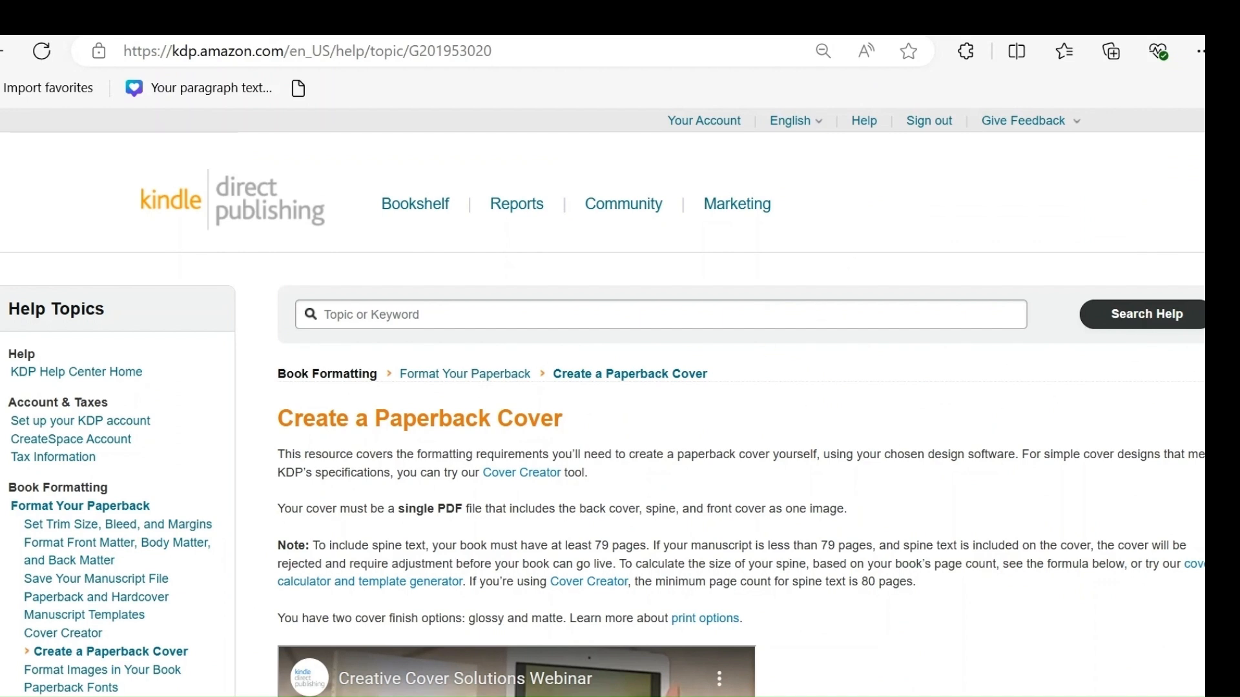
pyautogui.scroll(-3, 1138, 266)
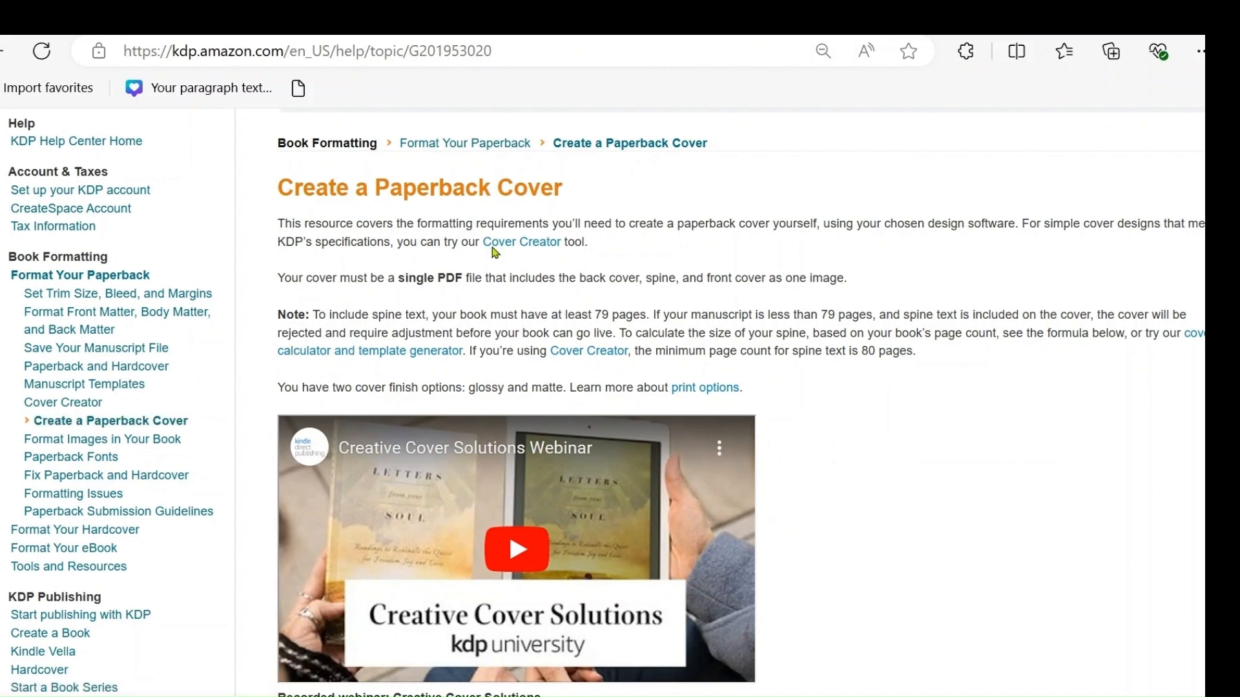
pyautogui.click(414, 351)
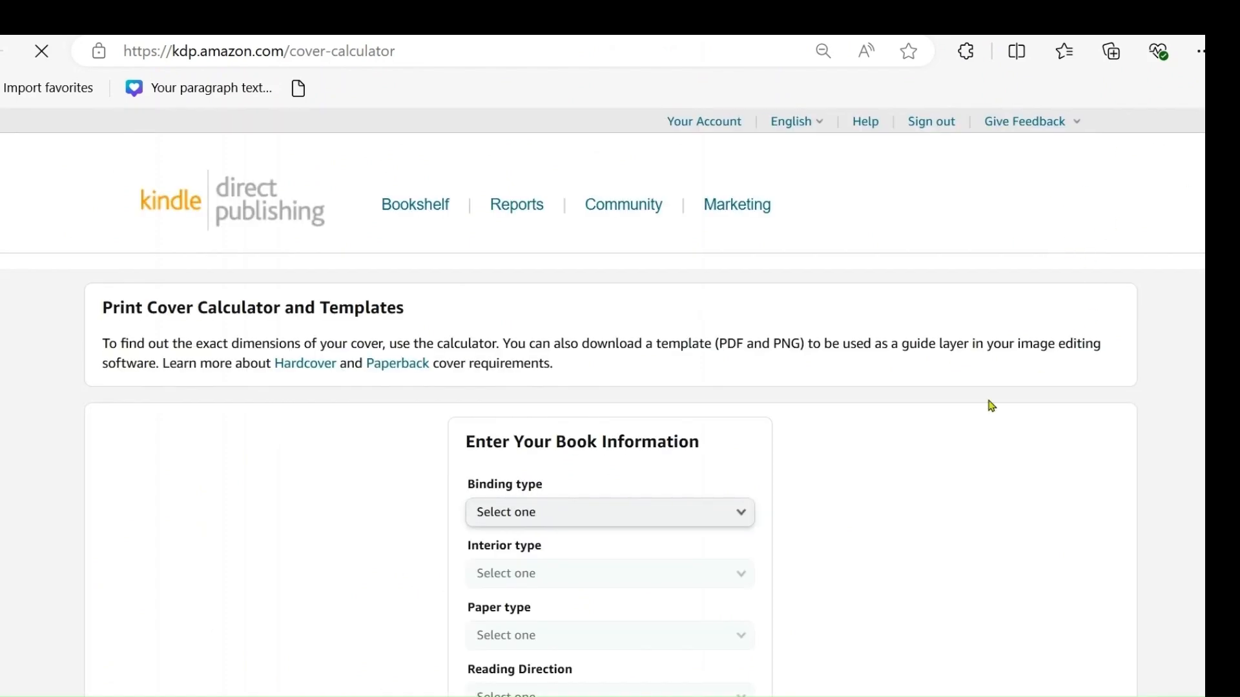
# Step: Set the book's binding type to Paperback, interior type to Black & white, and paper type to White paper
pyautogui.scroll(-2, 784, 434)
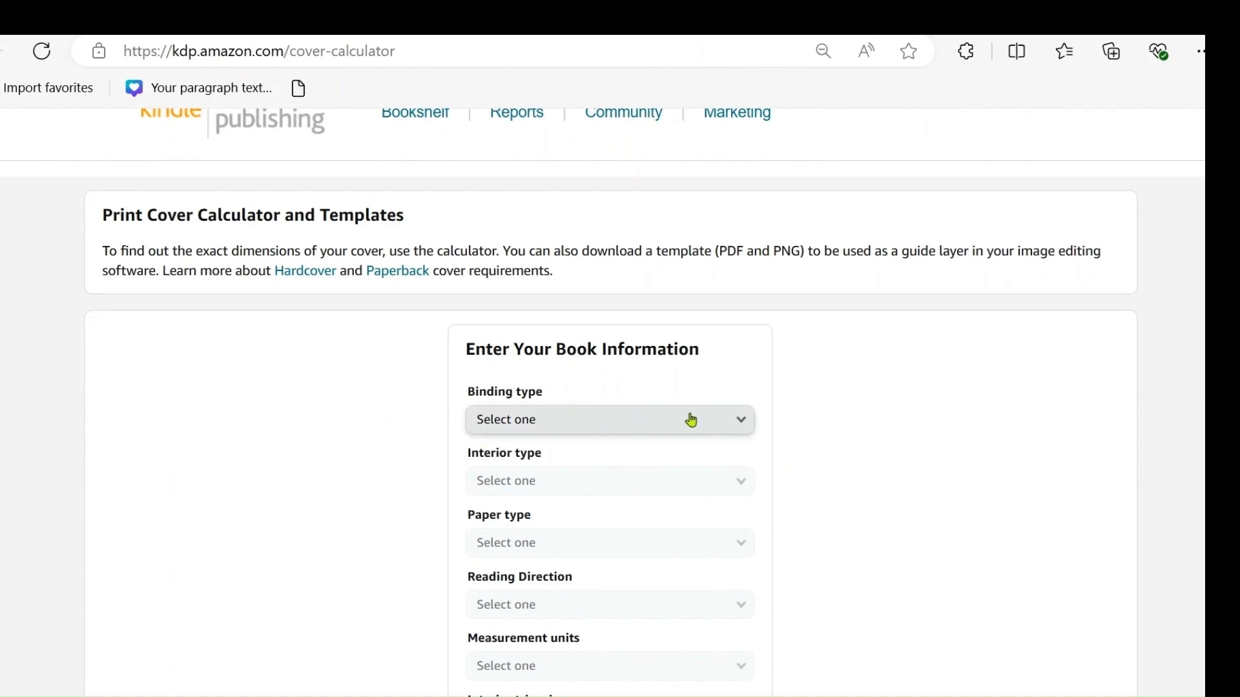
pyautogui.click(742, 427)
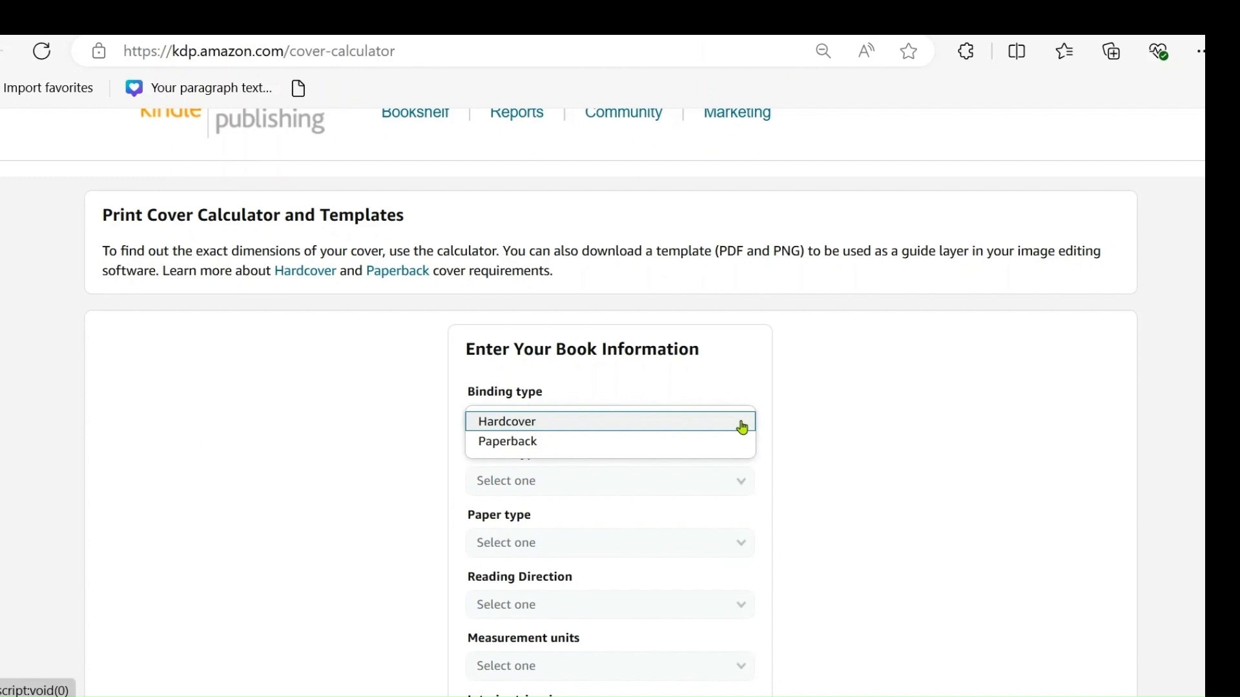
pyautogui.click(665, 451)
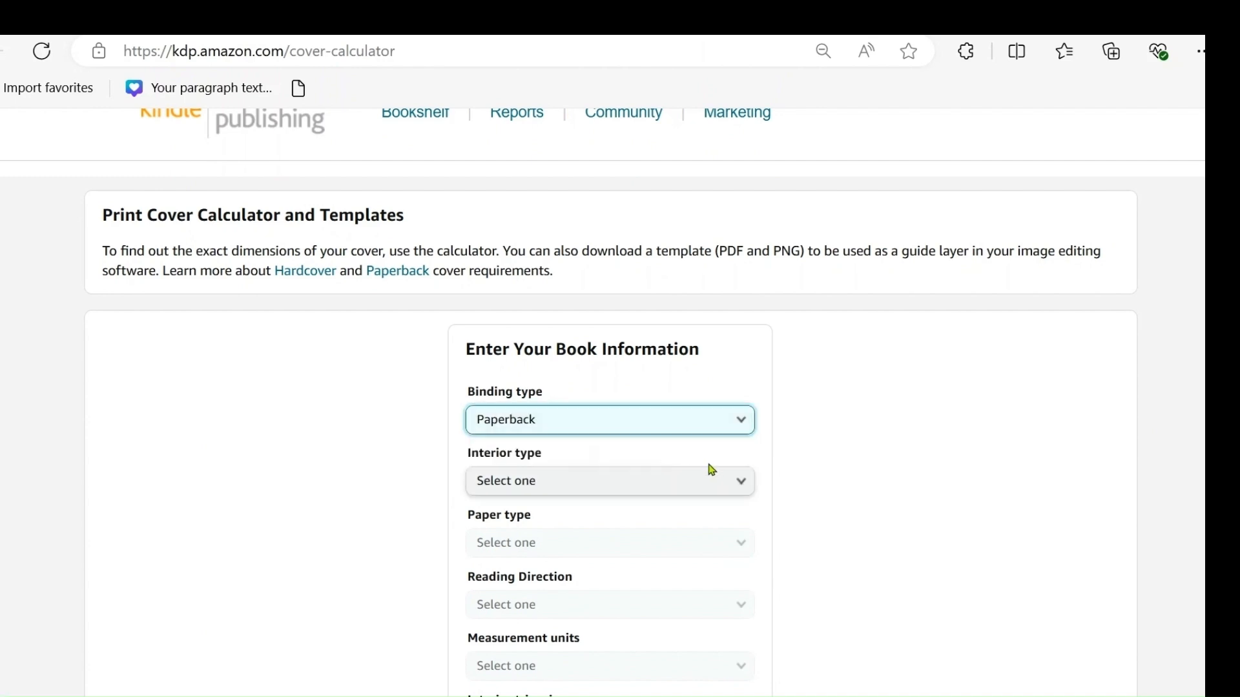
pyautogui.click(741, 490)
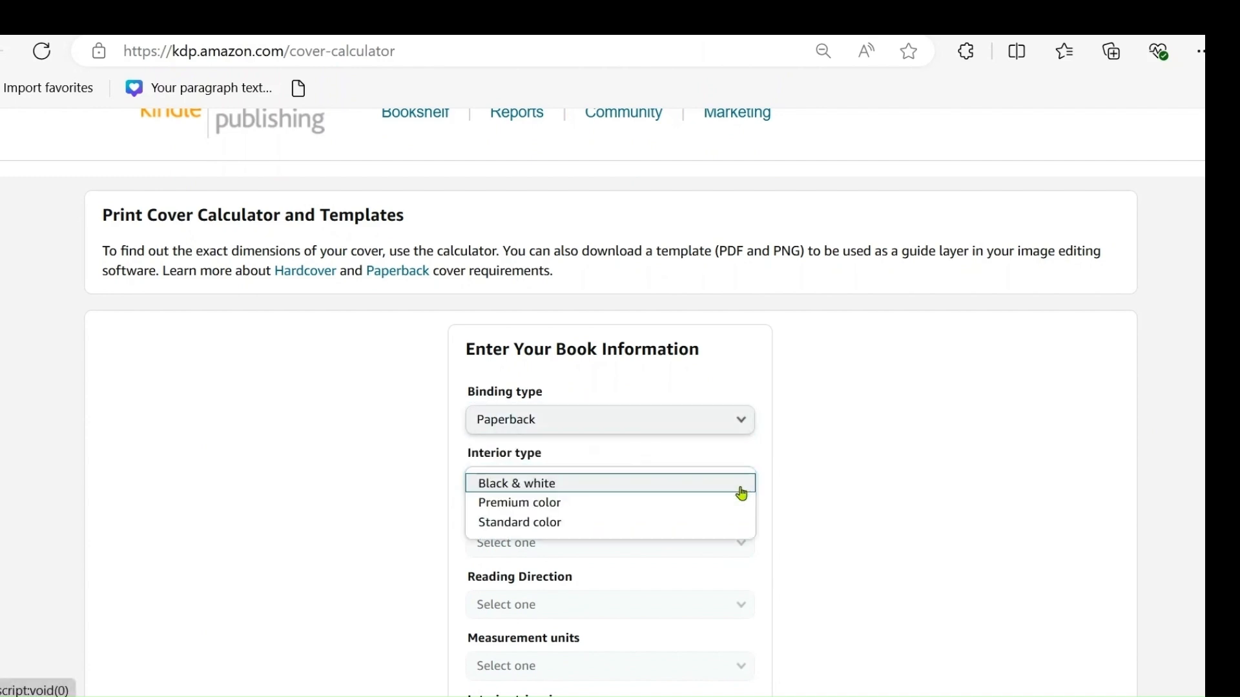
pyautogui.click(705, 483)
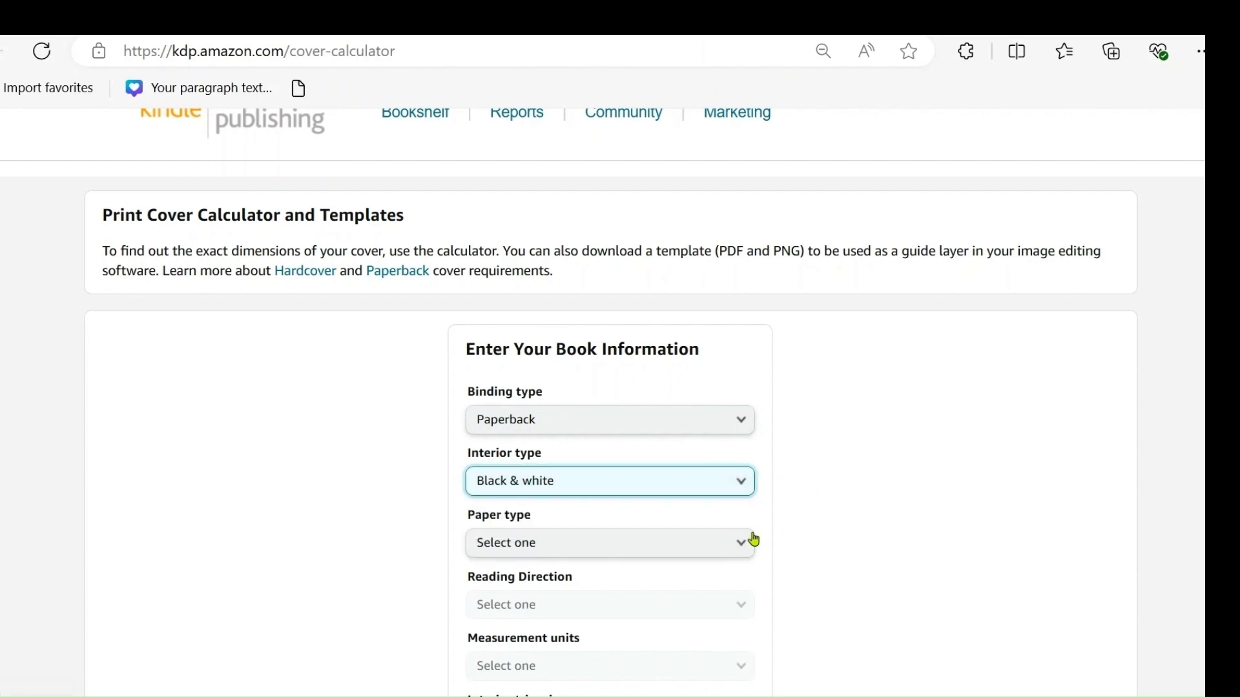
pyautogui.click(733, 541)
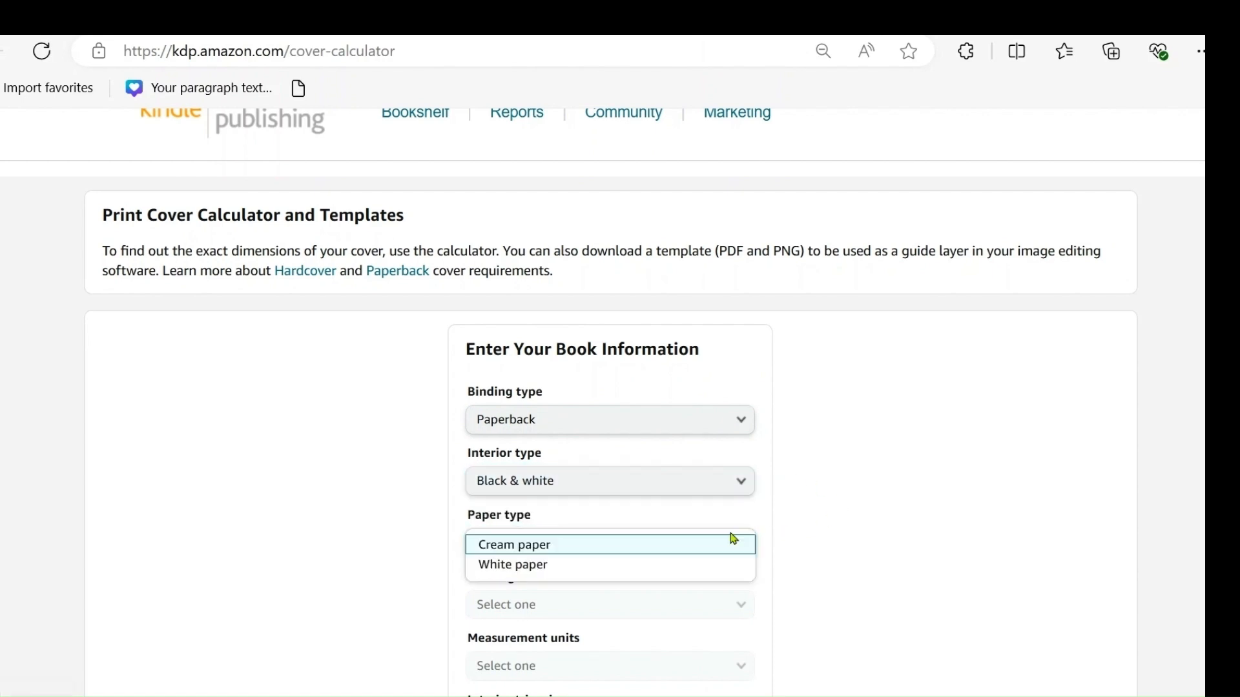
pyautogui.click(693, 569)
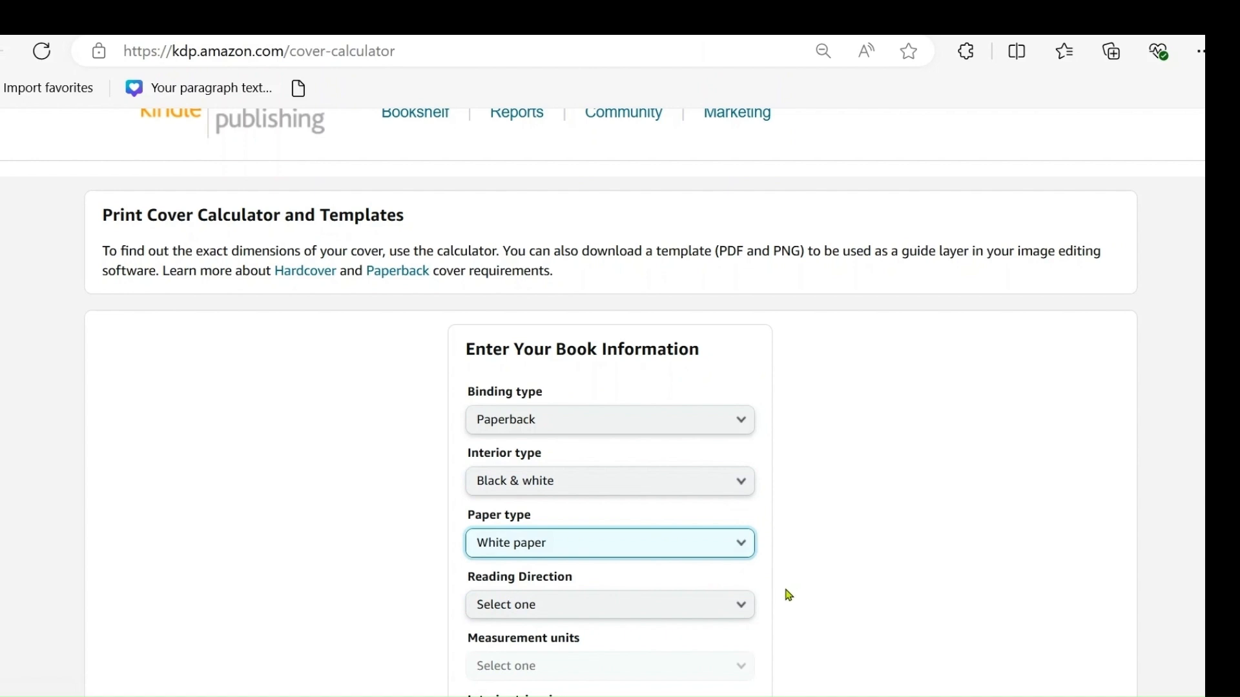
# Step: Set the reading direction to Left to Right, measurement units to Inches, and interior trim size to 8.5 x 8.5 in
pyautogui.click(744, 620)
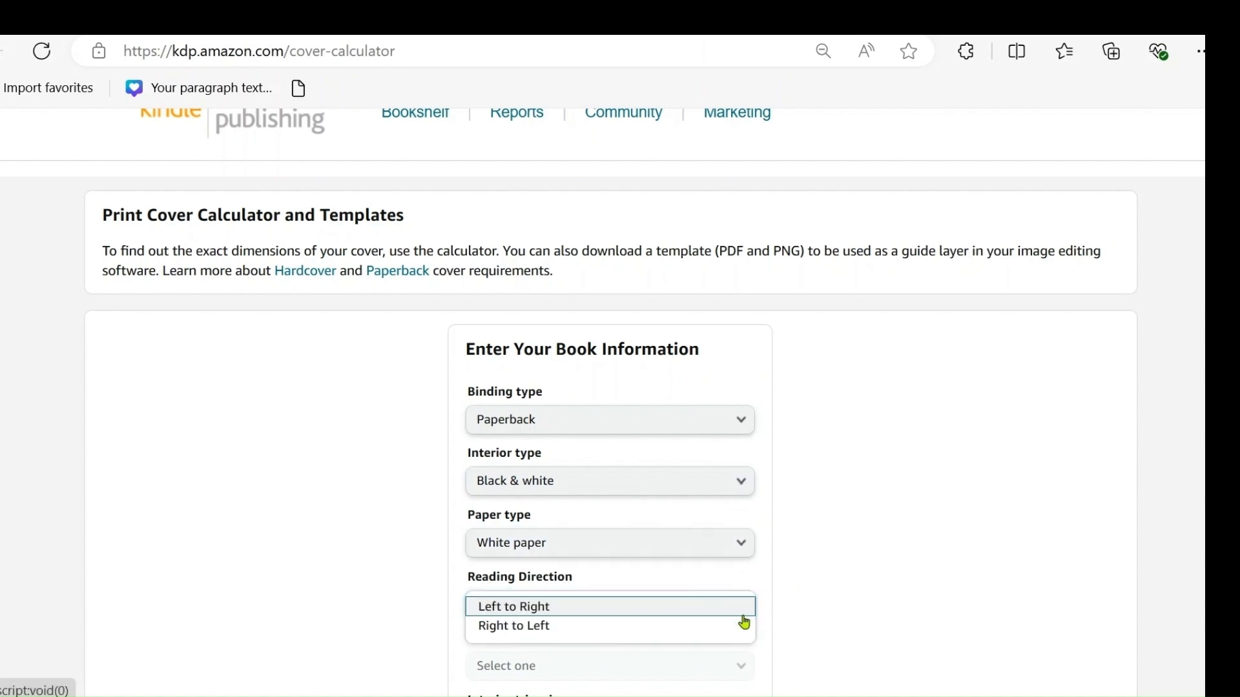
pyautogui.click(695, 607)
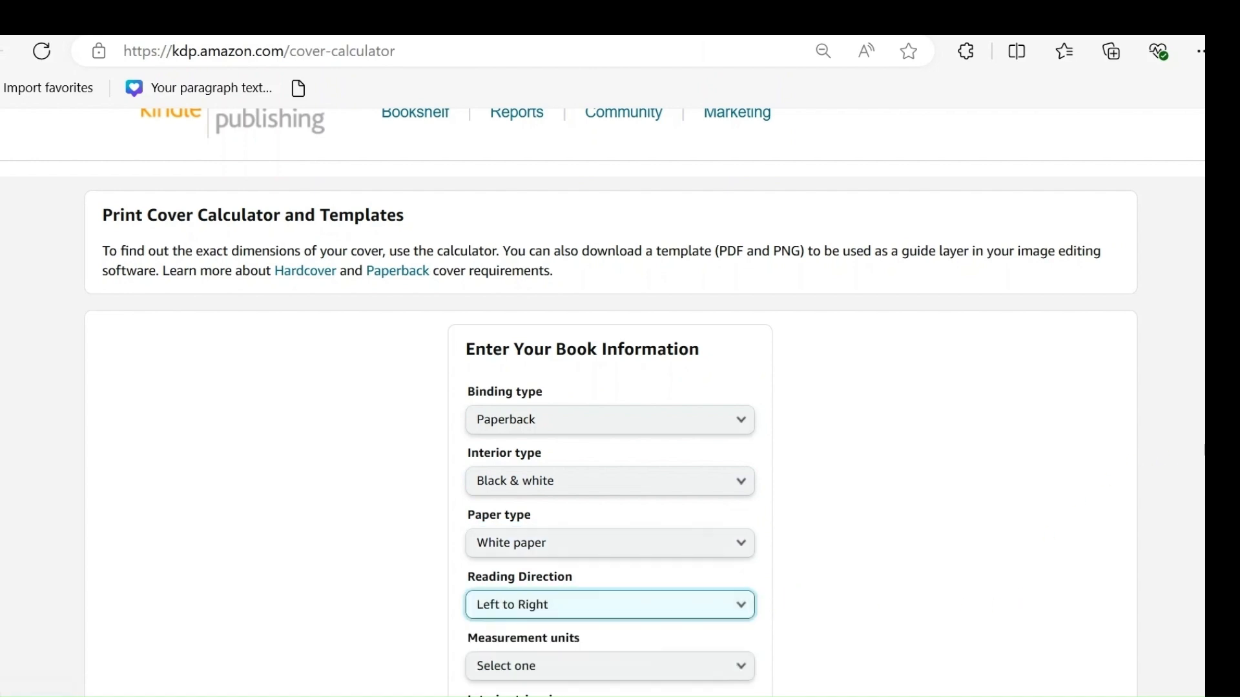
pyautogui.scroll(-1, 1156, 507)
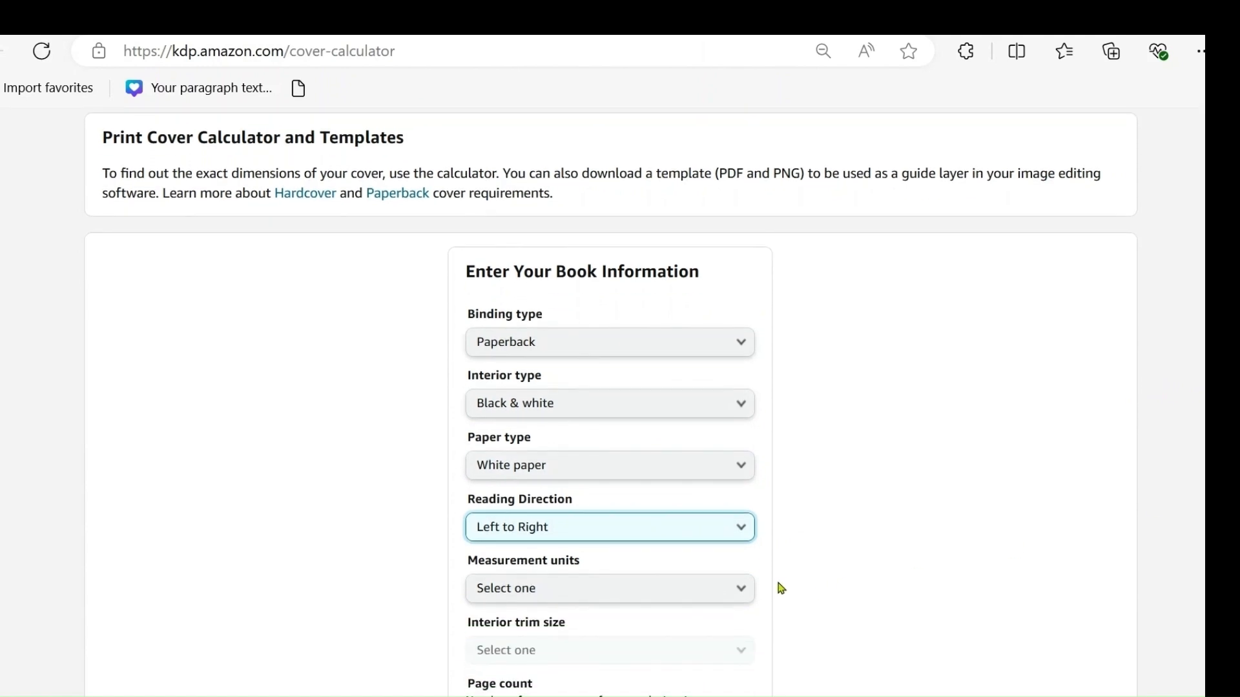
pyautogui.click(747, 597)
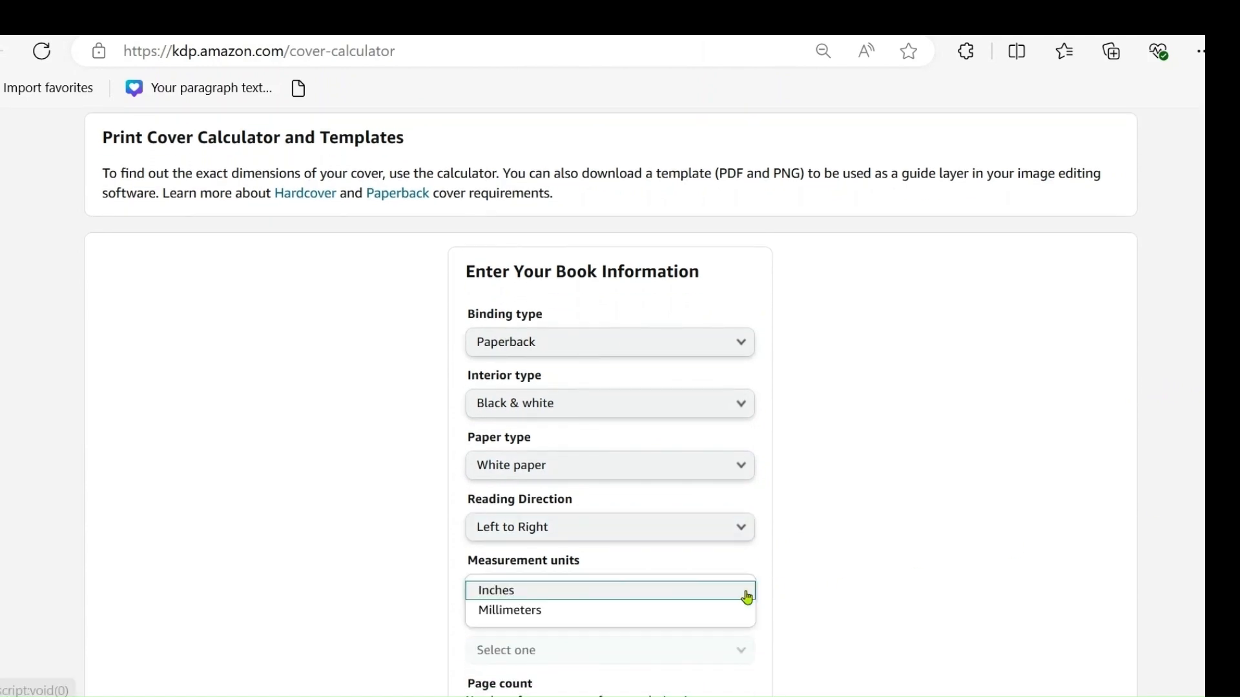
pyautogui.click(618, 592)
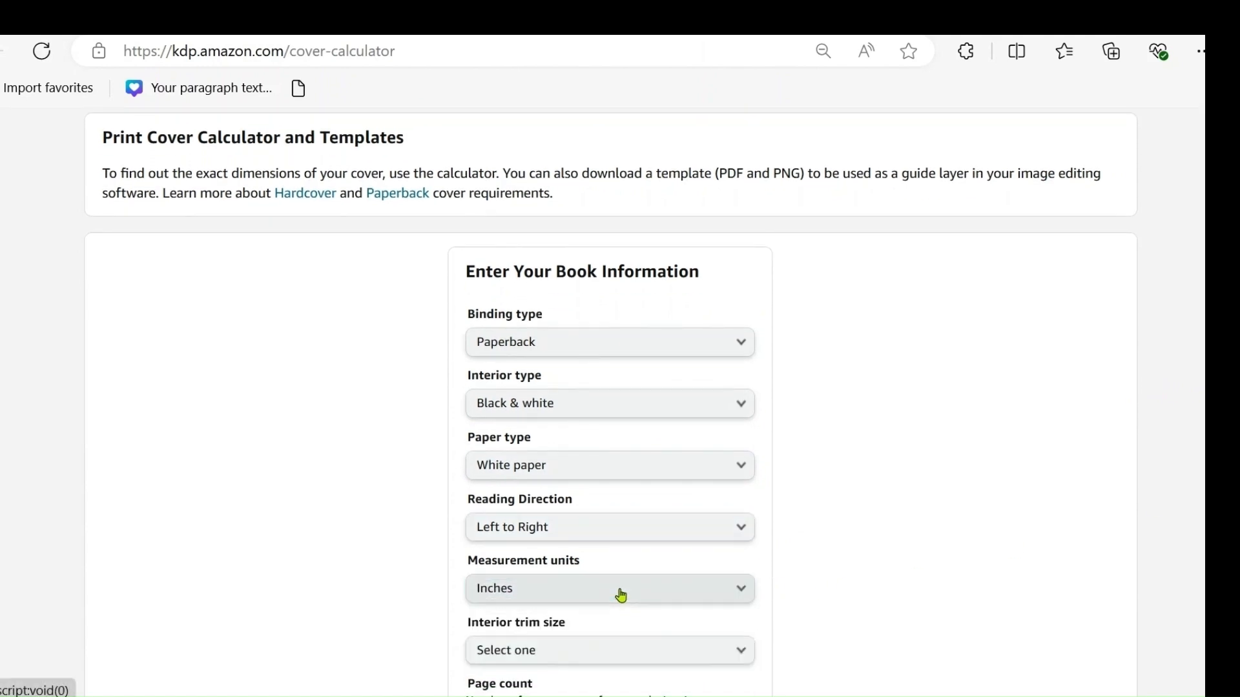
pyautogui.click(740, 656)
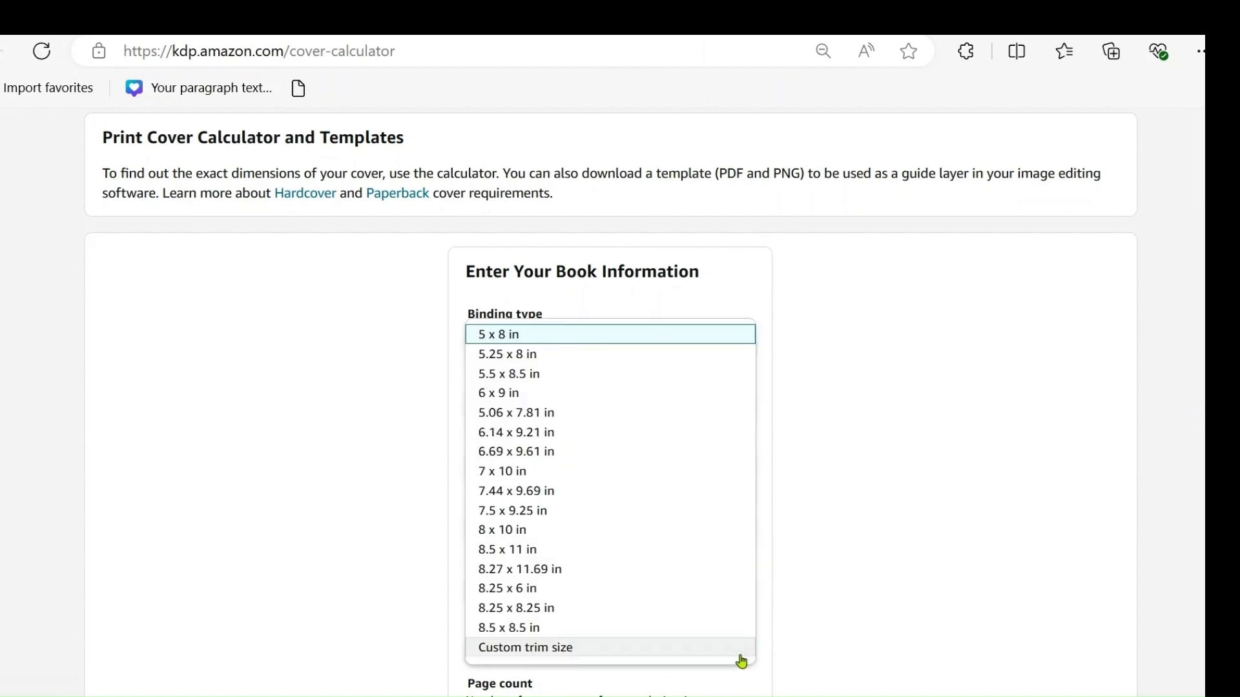
pyautogui.click(674, 629)
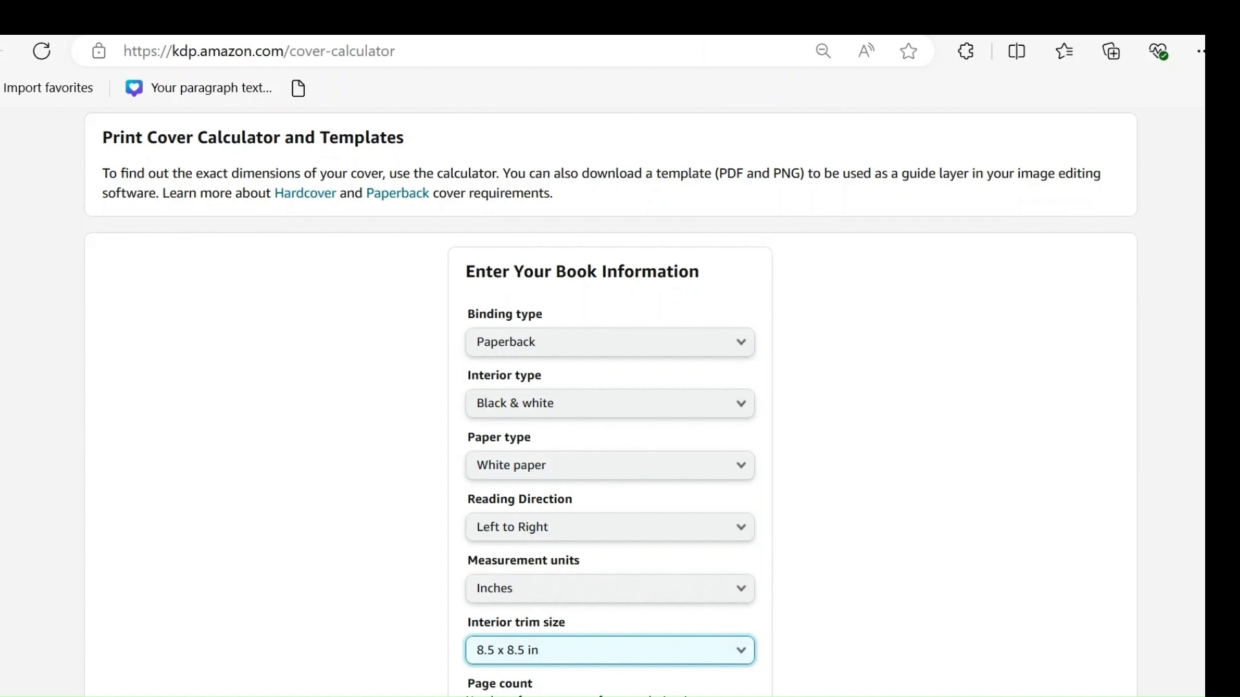
# Step: Set the page count to 25 and calculate the cover dimensions
pyautogui.scroll(-2, 611, 403)
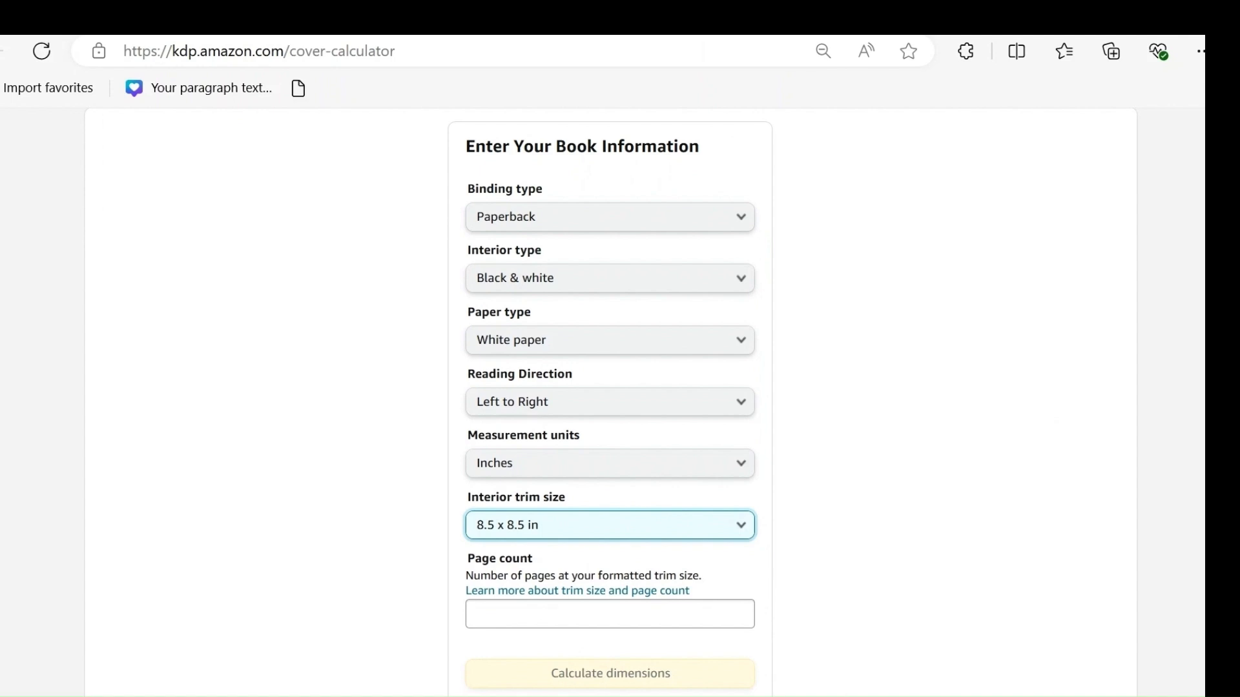
pyautogui.click(514, 614)
pyautogui.write('2')
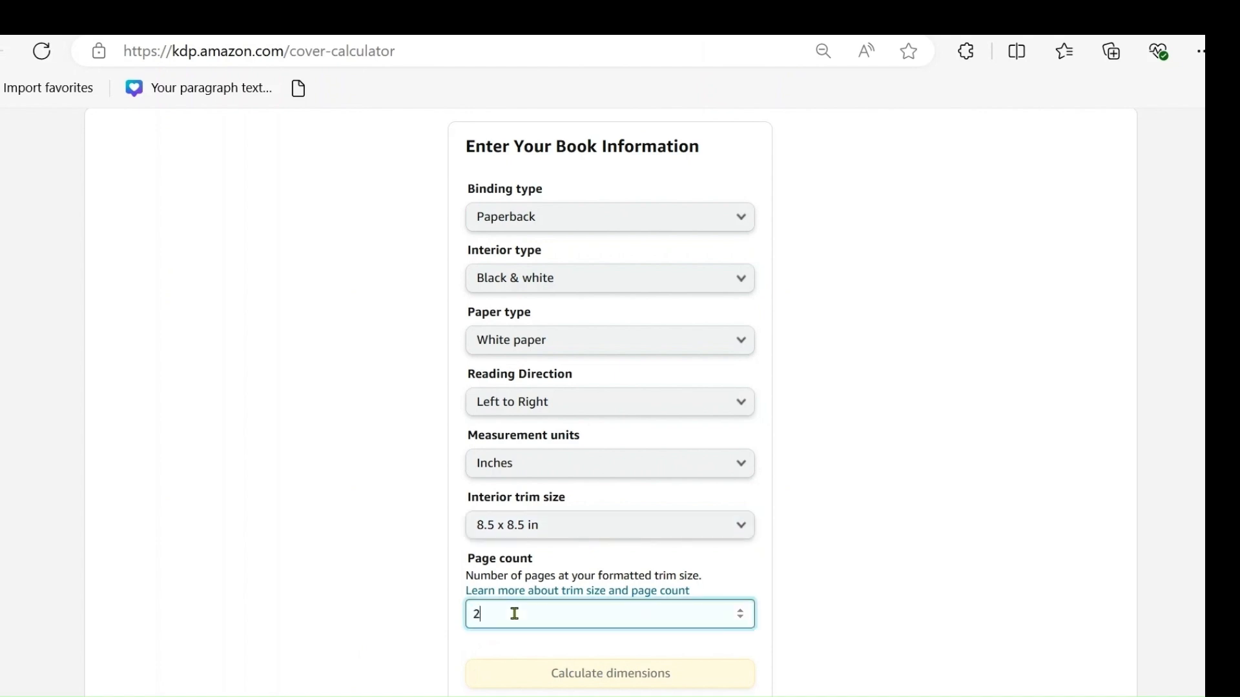
pyautogui.write('5')
pyautogui.scroll(-2, 611, 388)
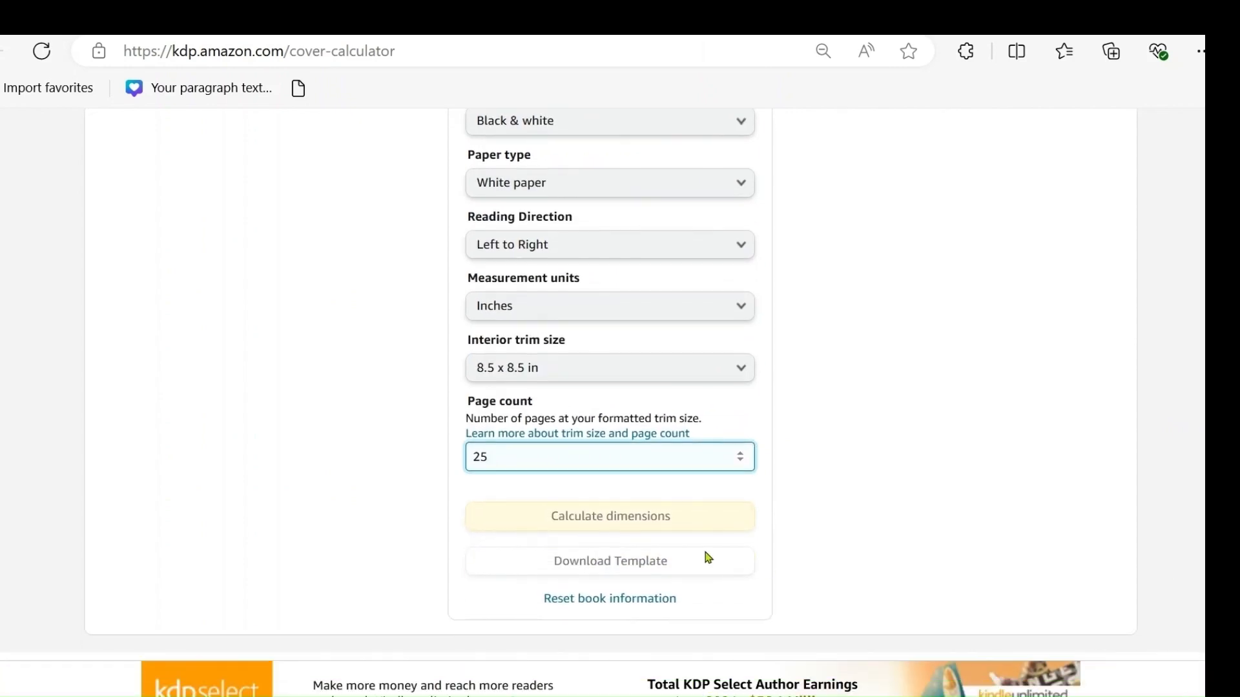
pyautogui.click(671, 528)
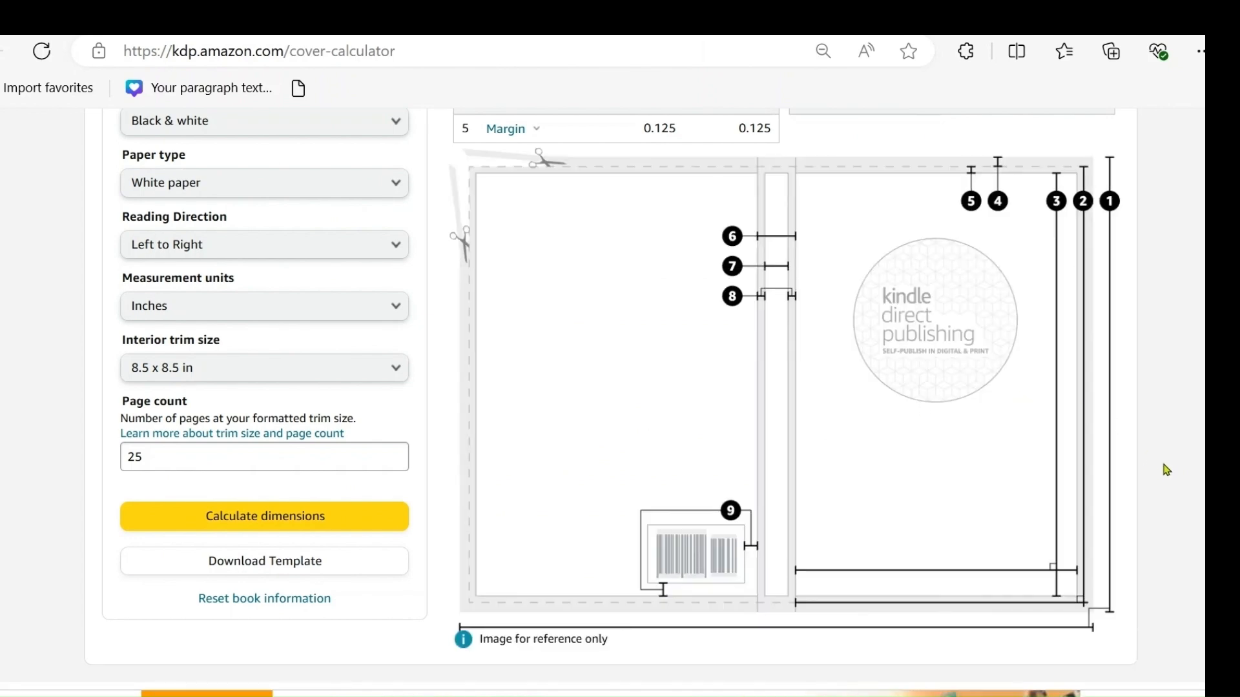
# Step: Review the calculated full cover dimensions and download the cover template
pyautogui.scroll(4, 611, 400)
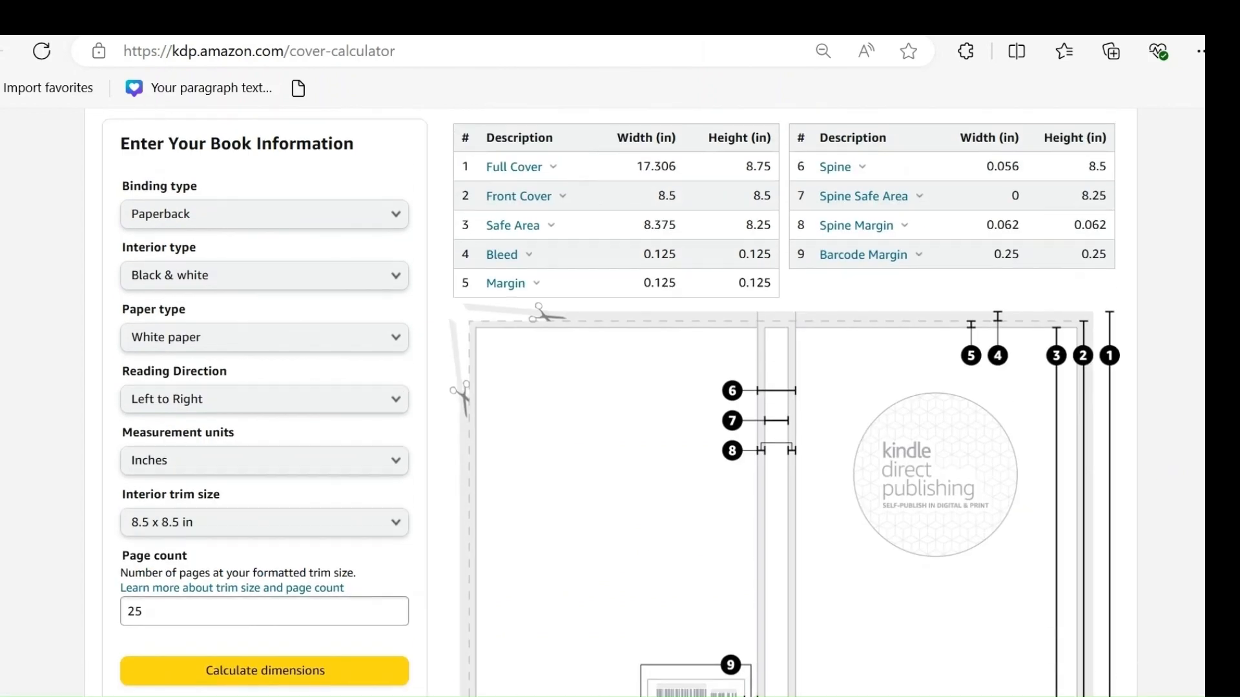
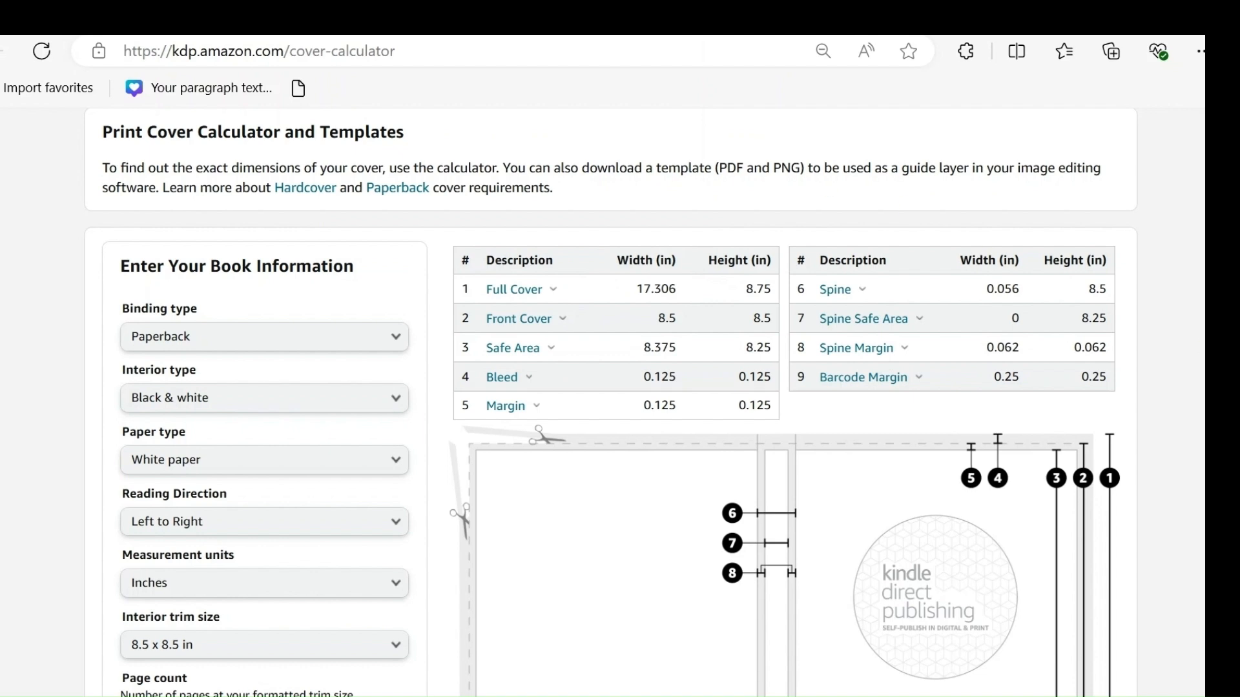
pyautogui.scroll(-5, 528, 558)
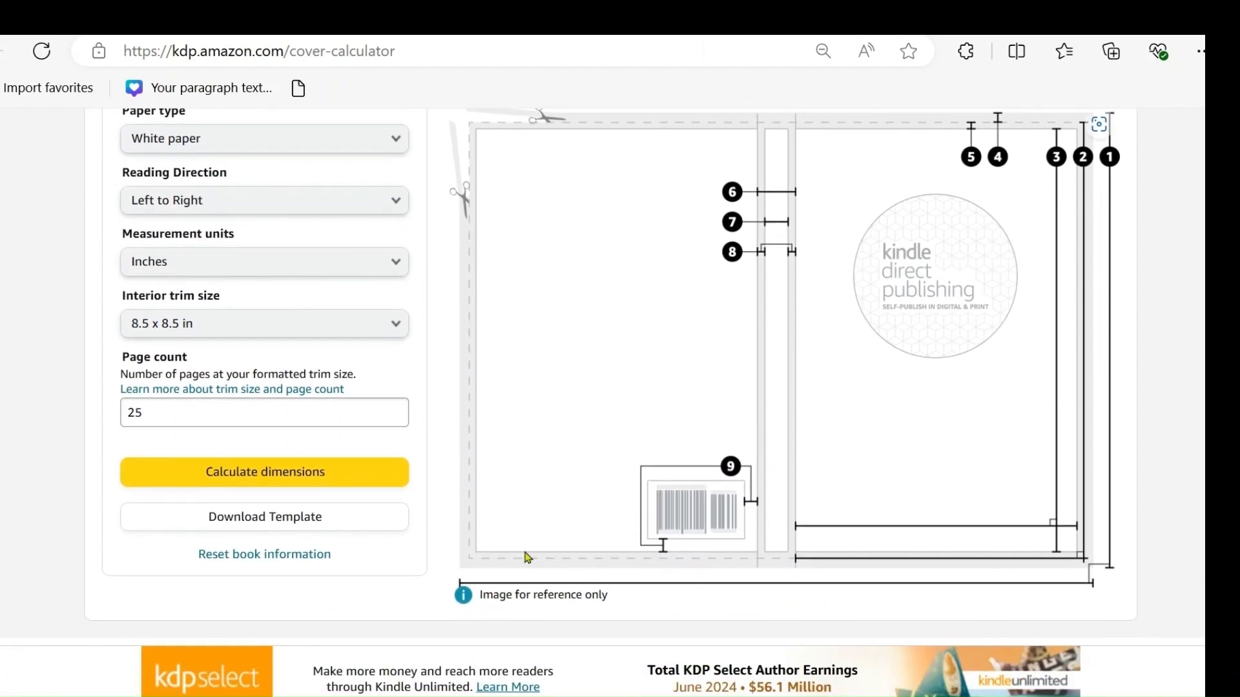
pyautogui.click(336, 520)
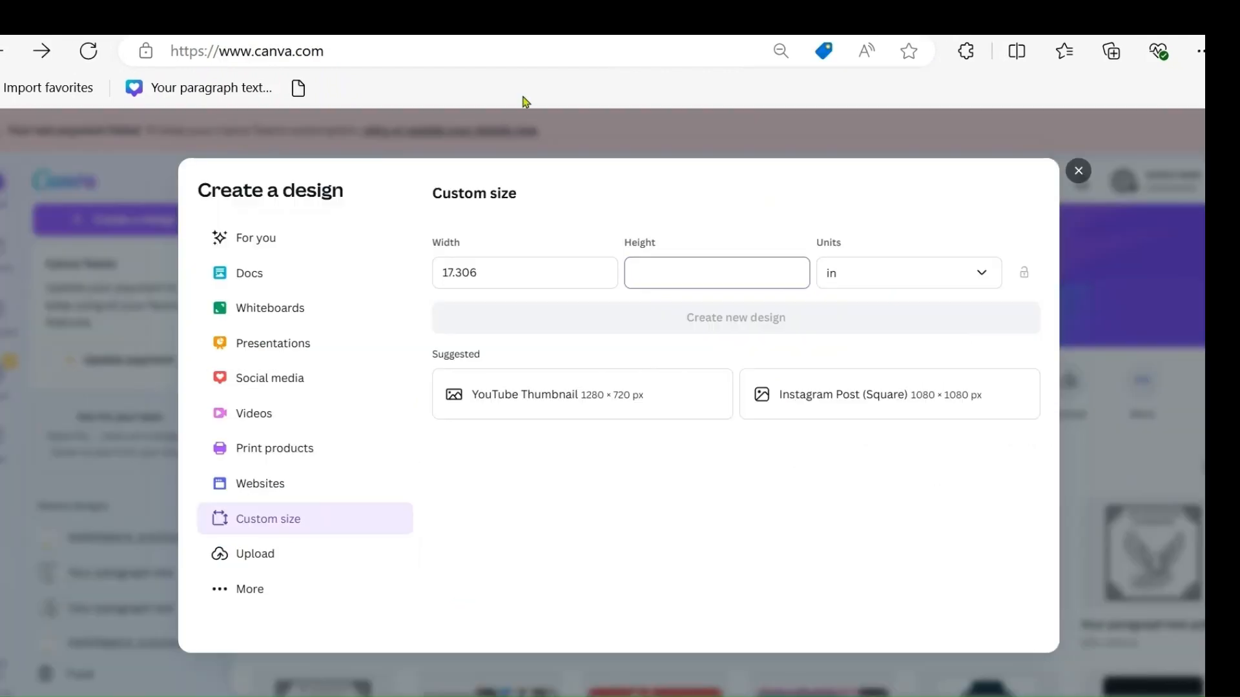
# Step: Create a new custom-size design in Canva, 17.306 in wide and 8.75 in high, for the full cover
pyautogui.click(555, 275)
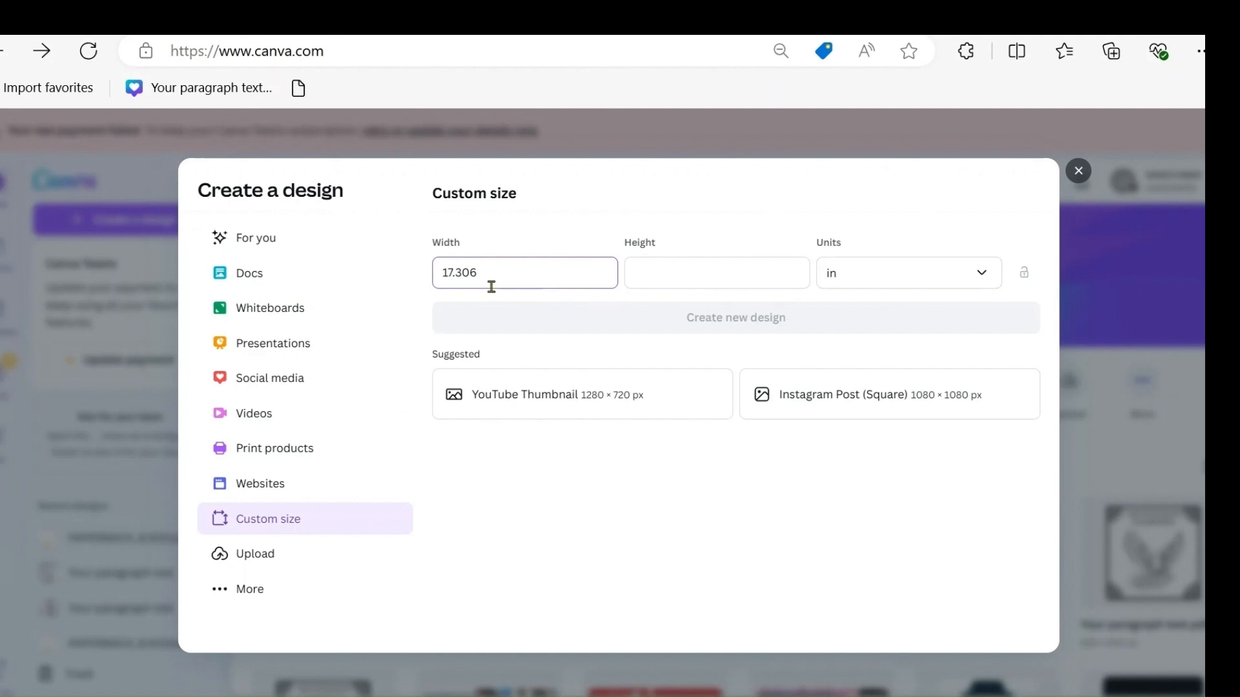
pyautogui.click(697, 271)
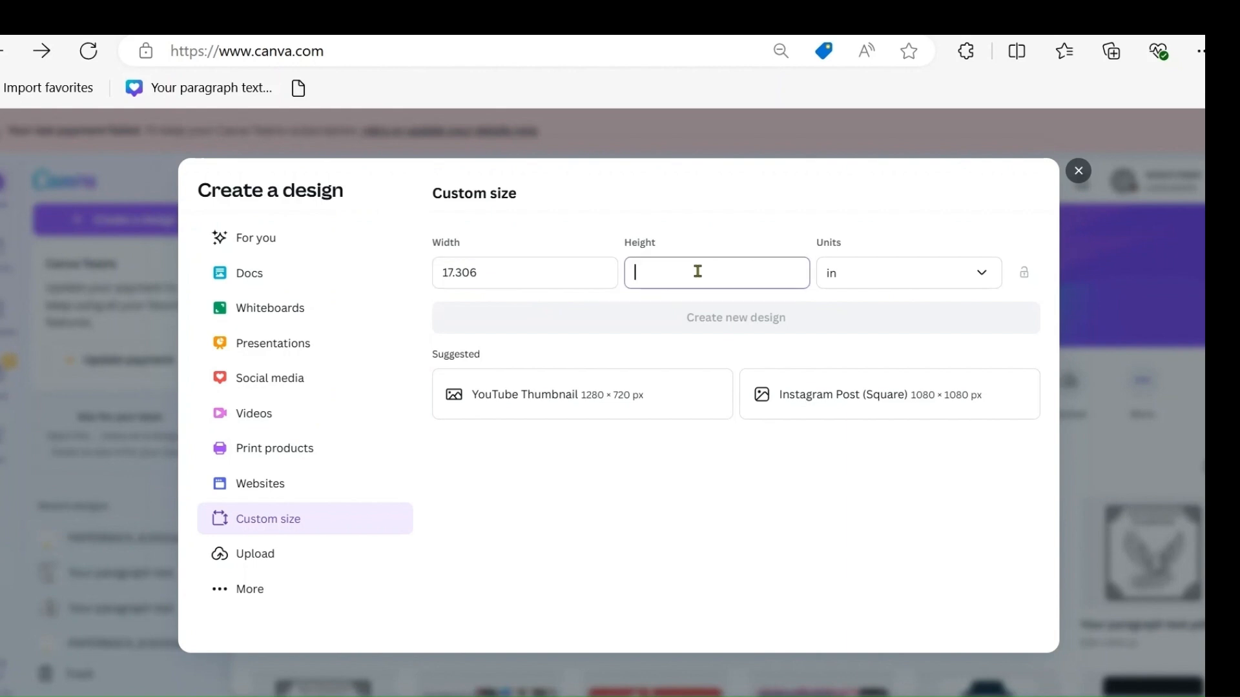
pyautogui.write('8.7')
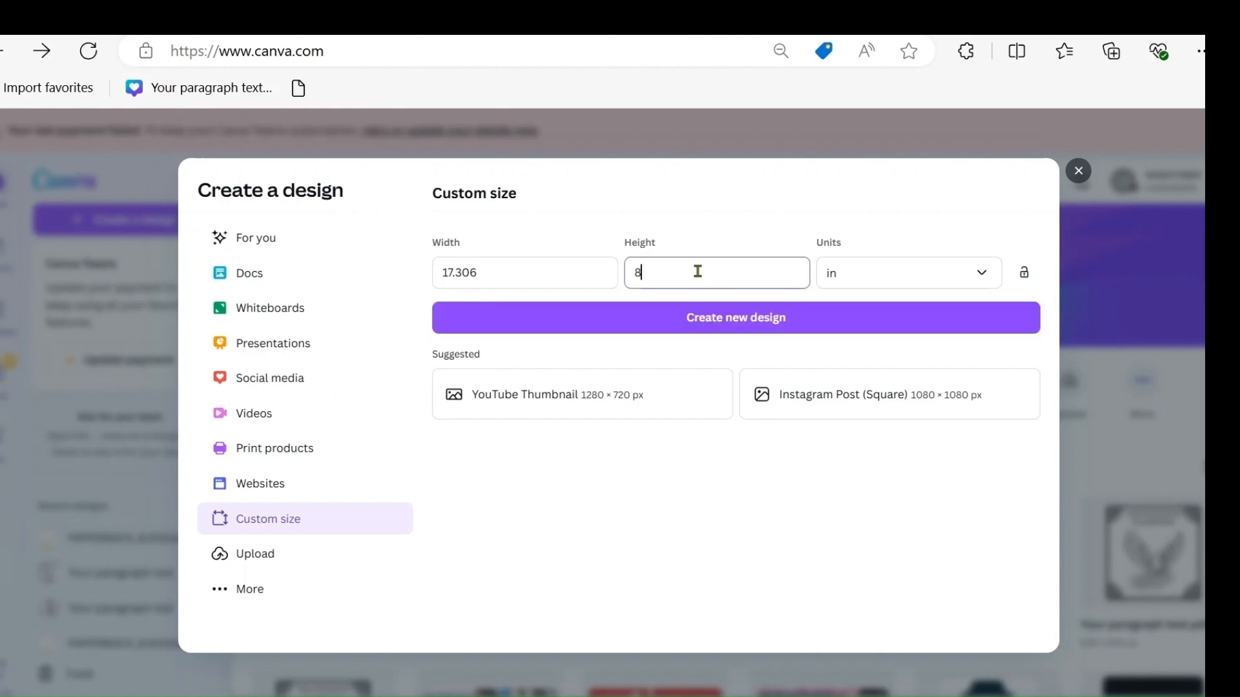
pyautogui.write('5')
pyautogui.click(739, 321)
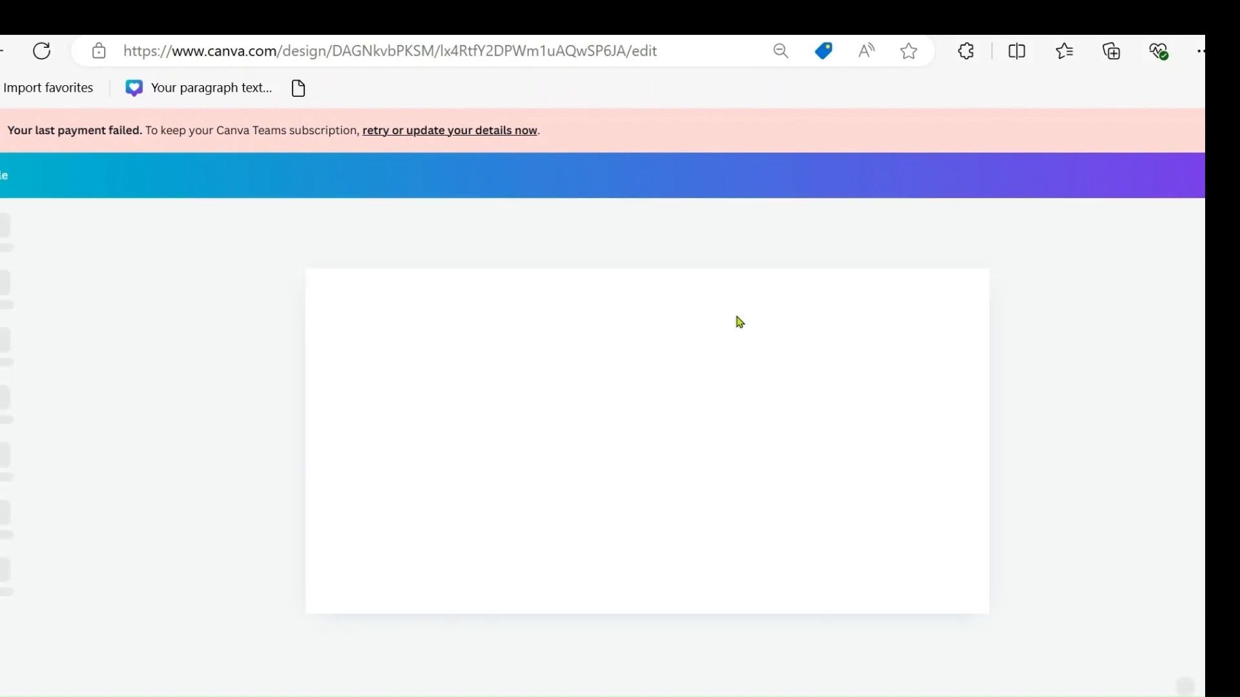
# Step: Switch to Copilot Designer and examine the generated colorful mandala peacock illustrations and their prompt
pyautogui.hotkey('ctrl', 'Tab')
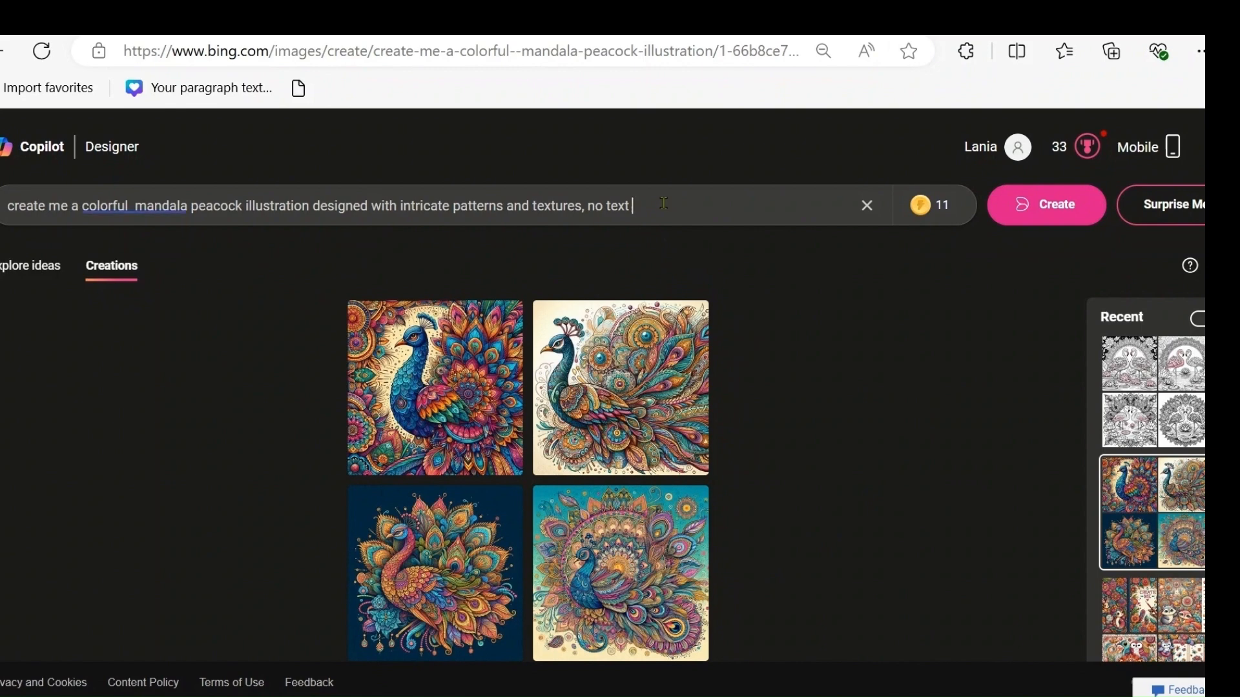
pyautogui.moveTo(665, 203); pyautogui.dragTo(48, 210)
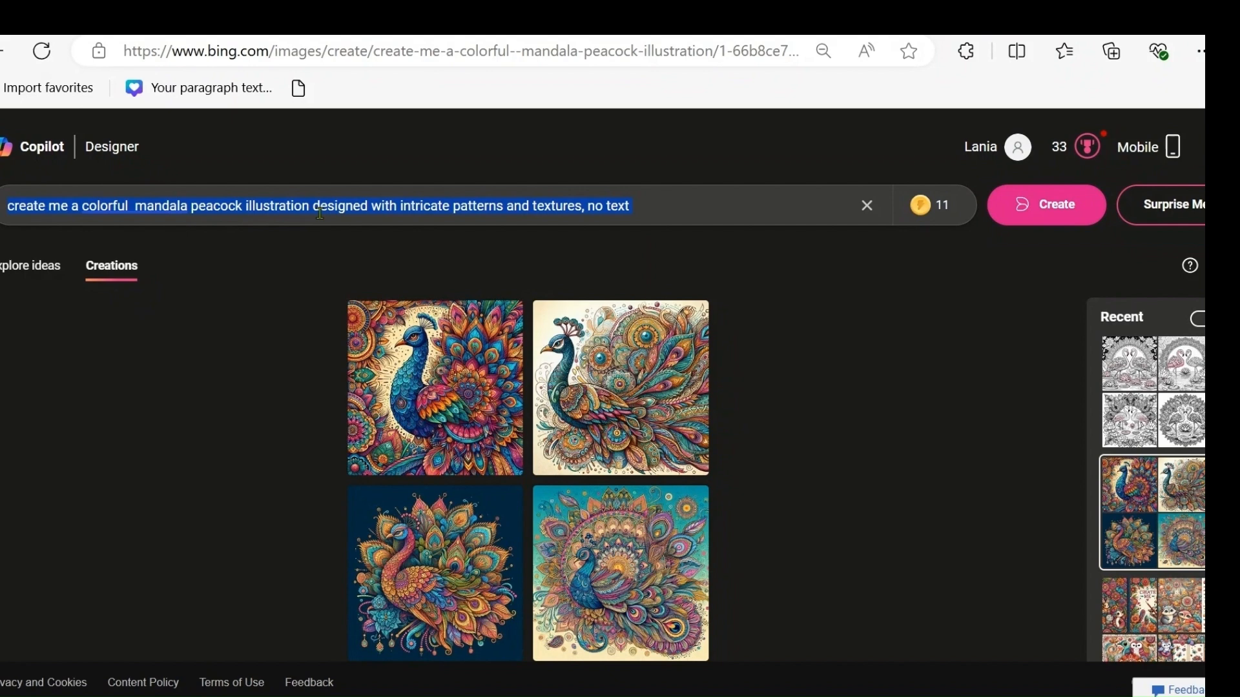
pyautogui.click(416, 384)
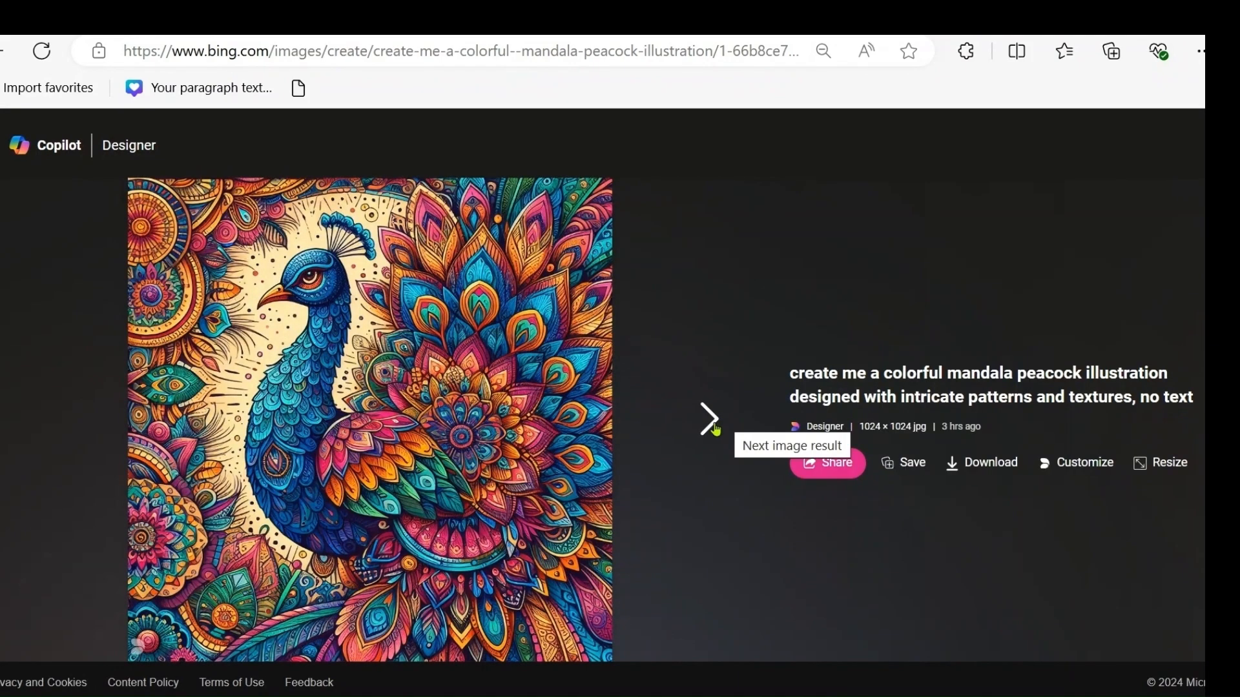
pyautogui.click(711, 421)
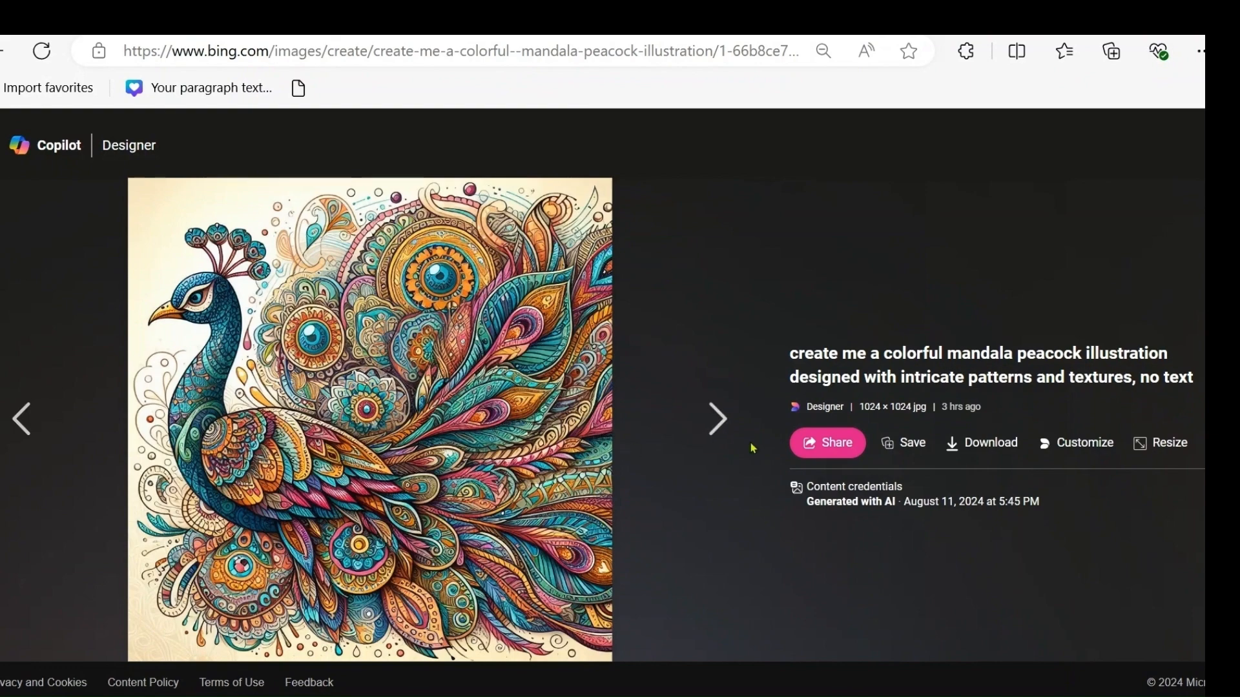
pyautogui.click(711, 424)
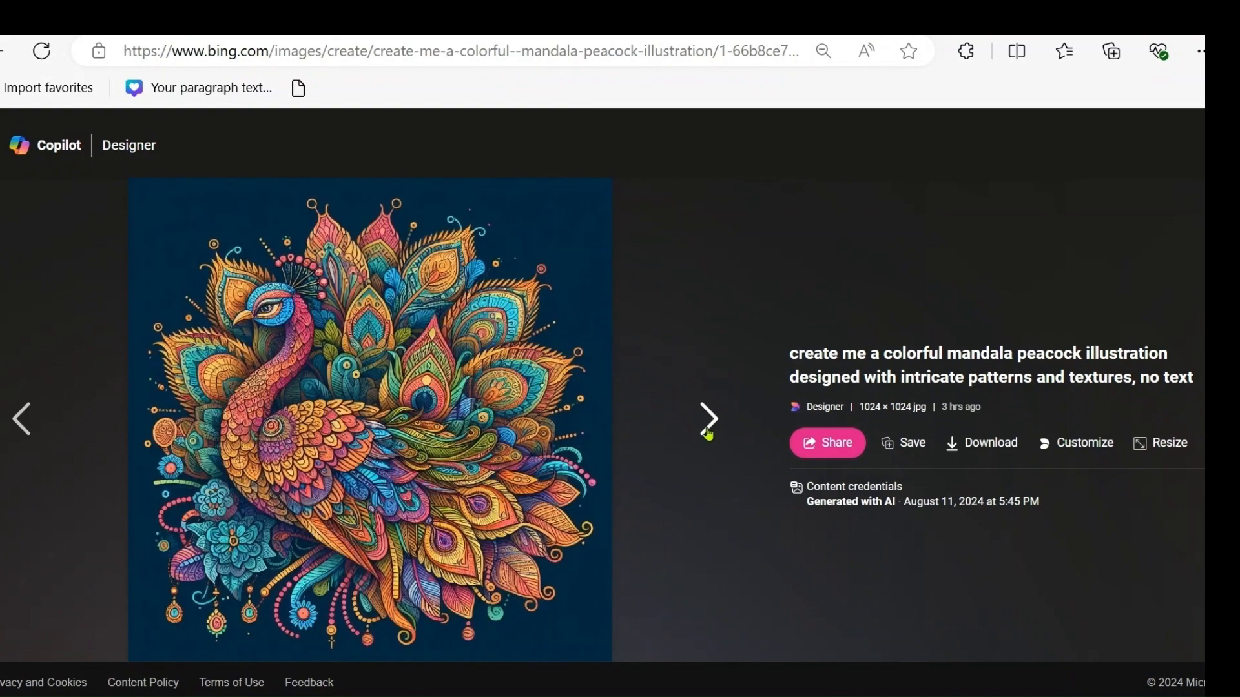
pyautogui.click(710, 432)
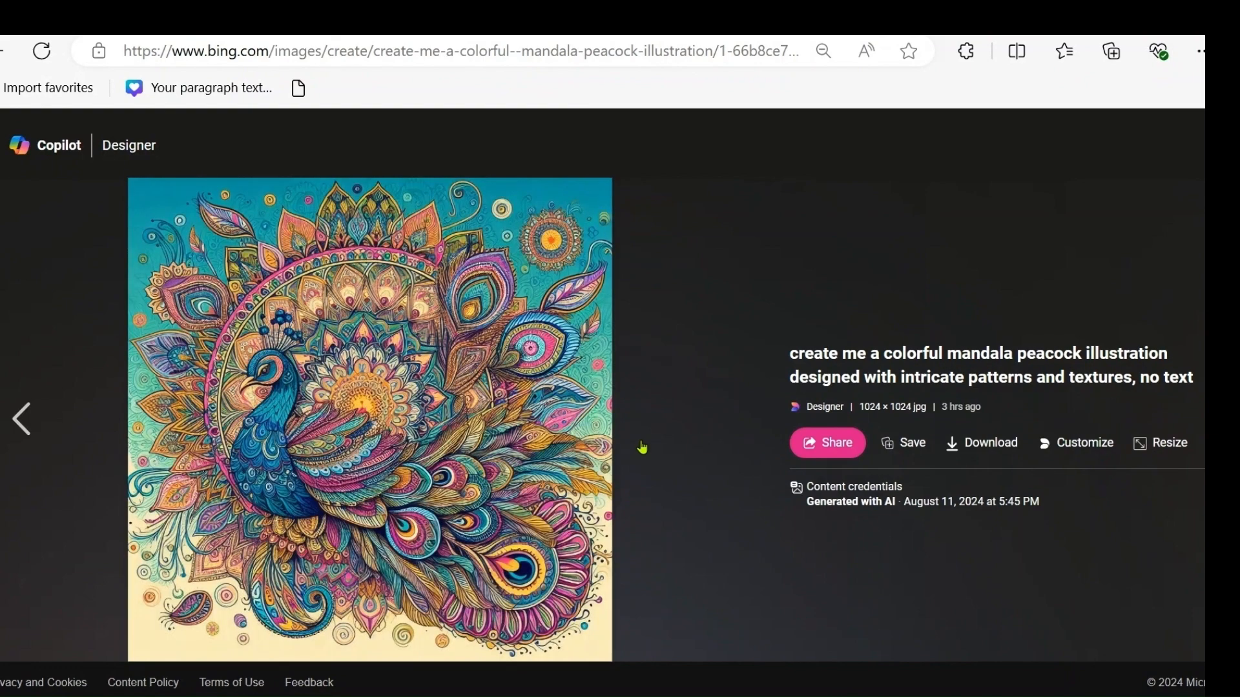
pyautogui.click(35, 431)
pyautogui.click(35, 431)
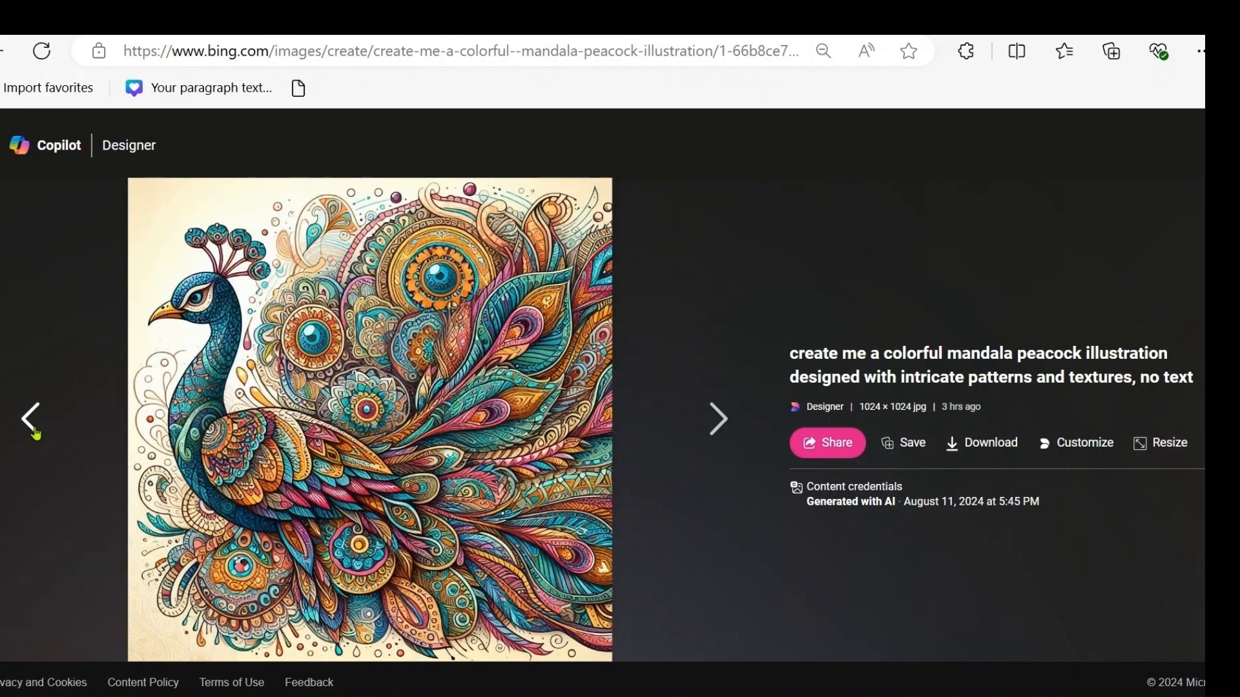
pyautogui.click(35, 432)
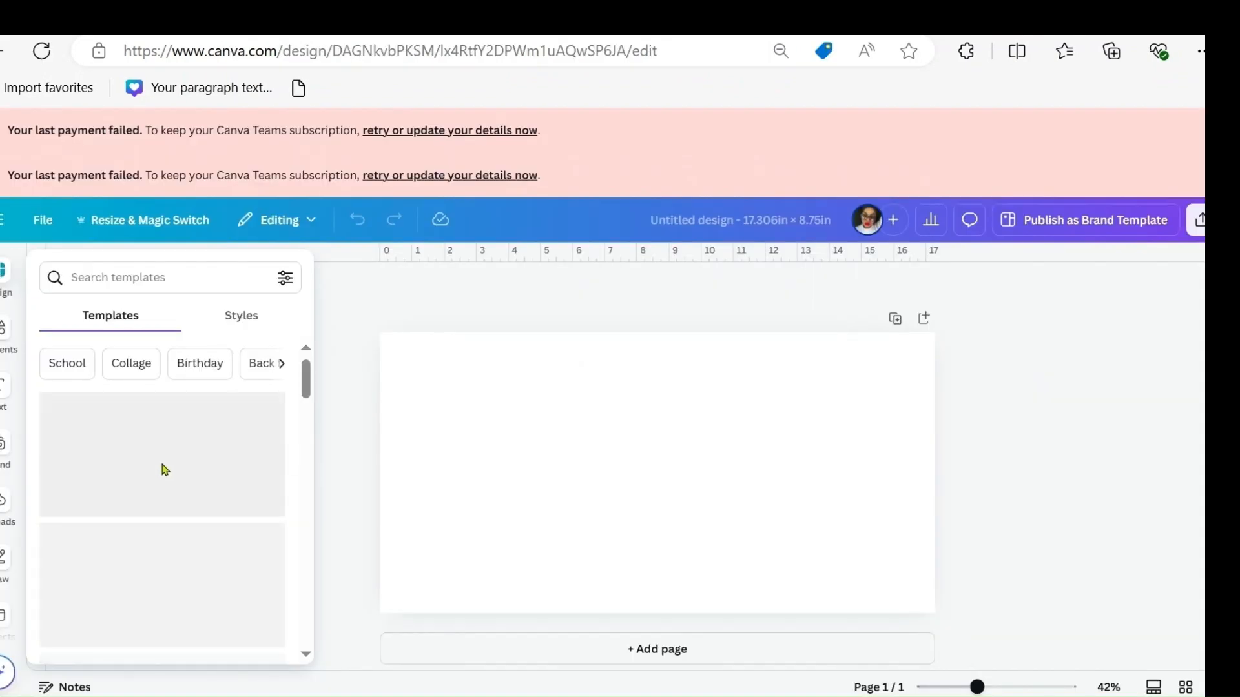
# Step: Place the uploaded KDP cover template in the blank Canva cover design and enlarge it to fill the whole page
pyautogui.click(4, 499)
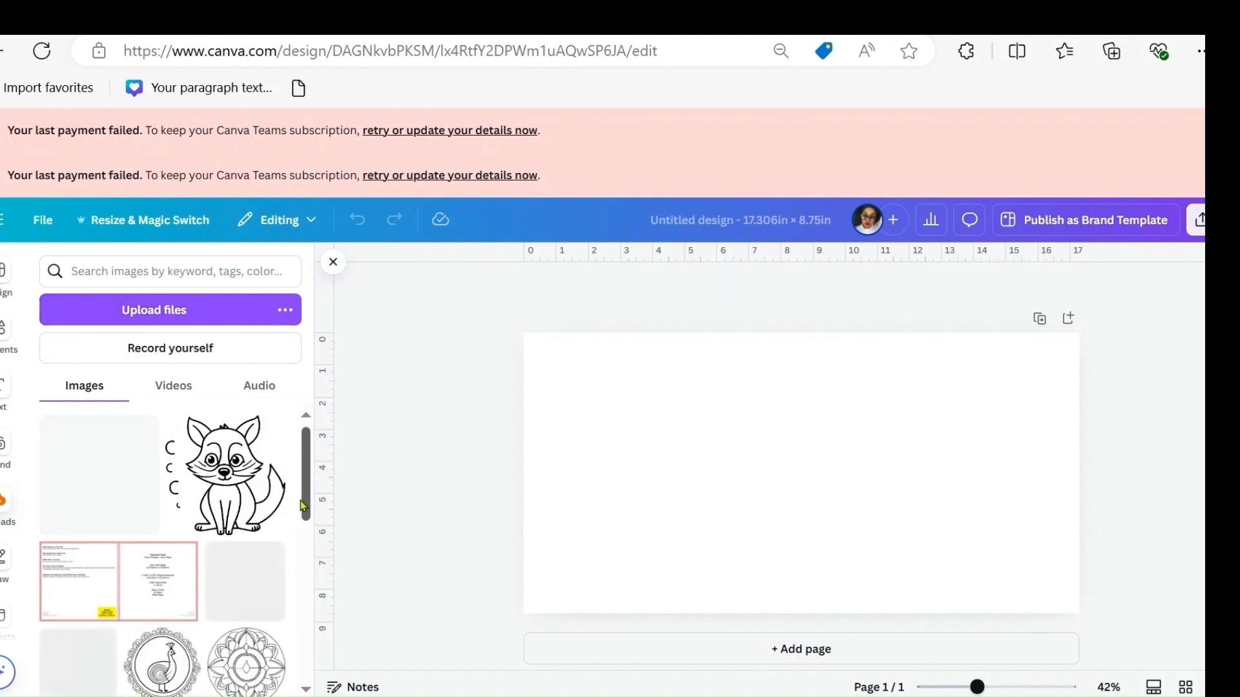
pyautogui.moveTo(303, 502)
pyautogui.mouseDown()
pyautogui.moveTo(313, 533)
pyautogui.moveTo(310, 502)
pyautogui.mouseUp()
pyautogui.click(143, 585)
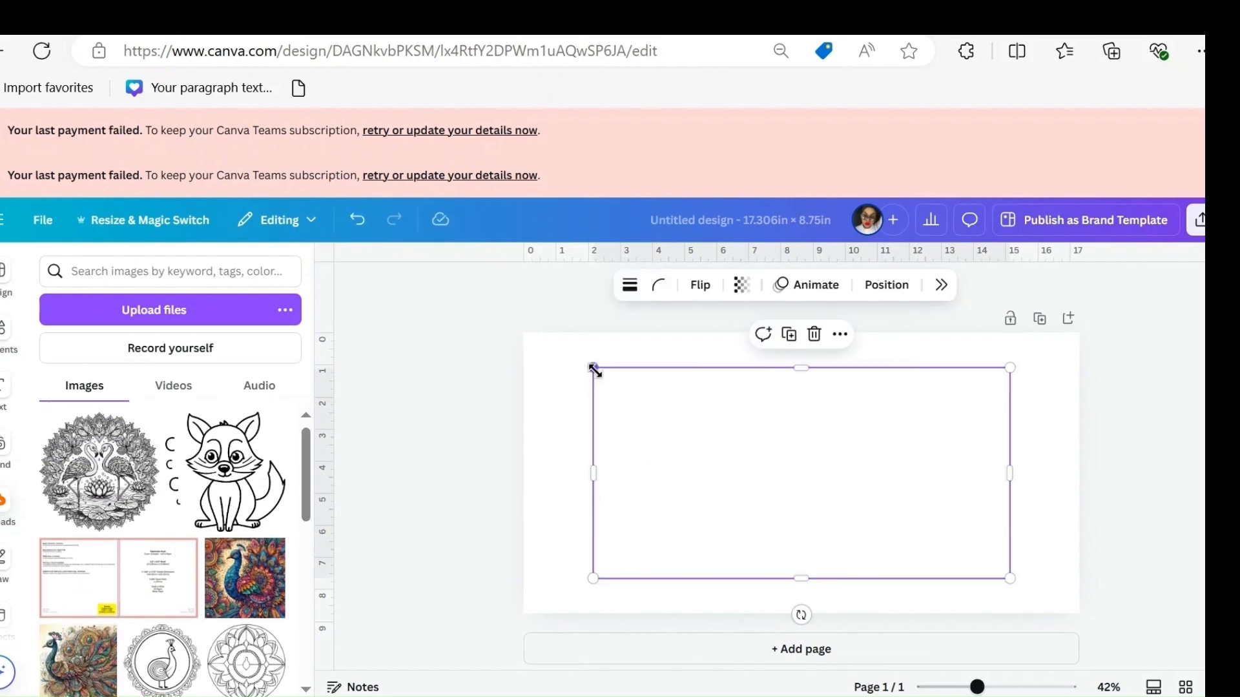
pyautogui.moveTo(593, 370); pyautogui.dragTo(523, 332)
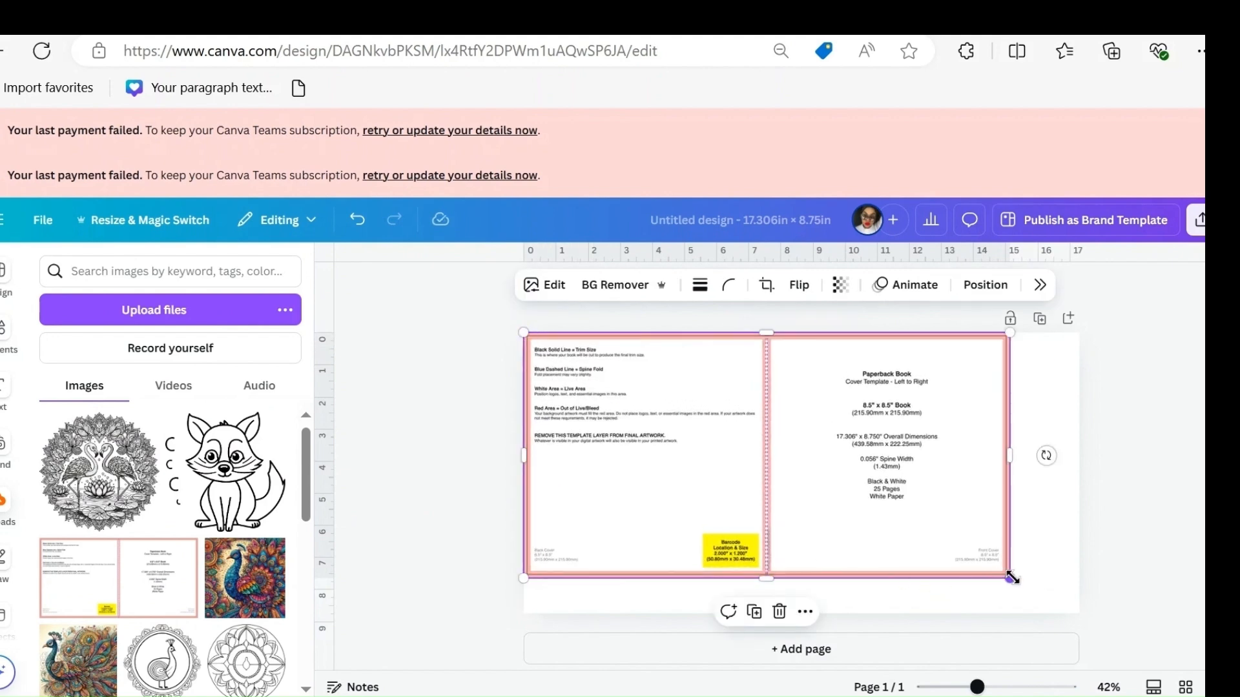
pyautogui.moveTo(1011, 578); pyautogui.dragTo(1090, 603)
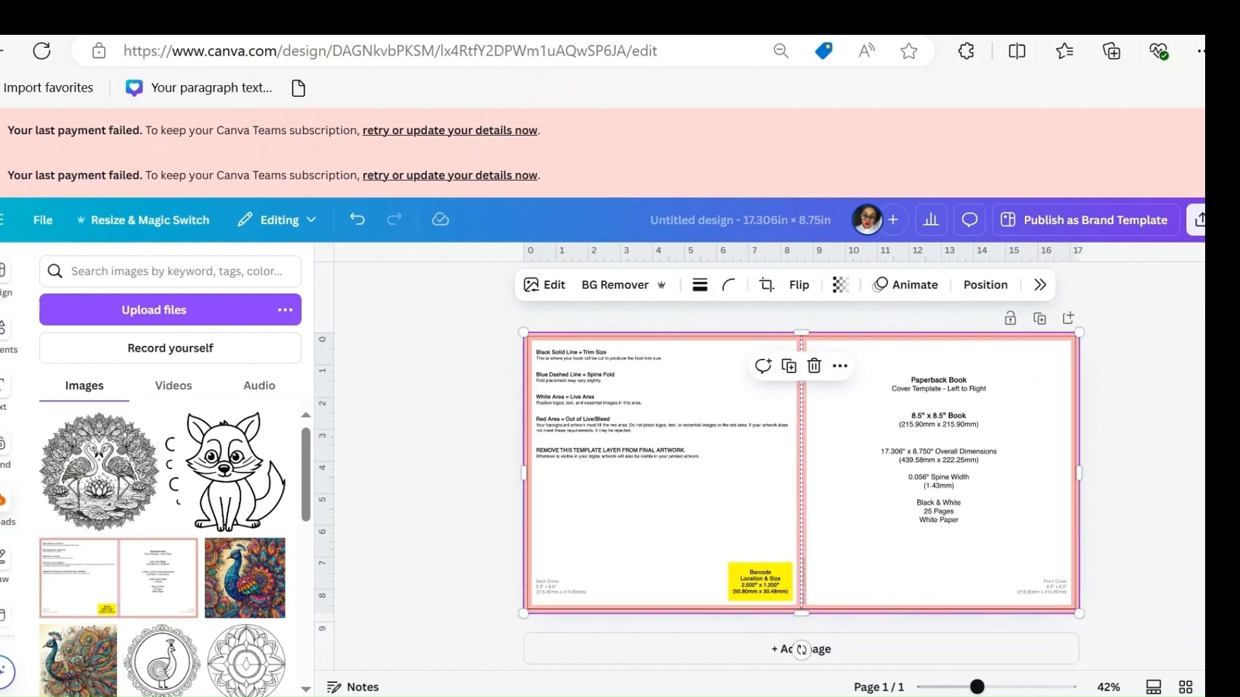
# Step: Add the uploaded blue peacock illustration and resize it to cover the entire front cover area of the template
pyautogui.click(248, 588)
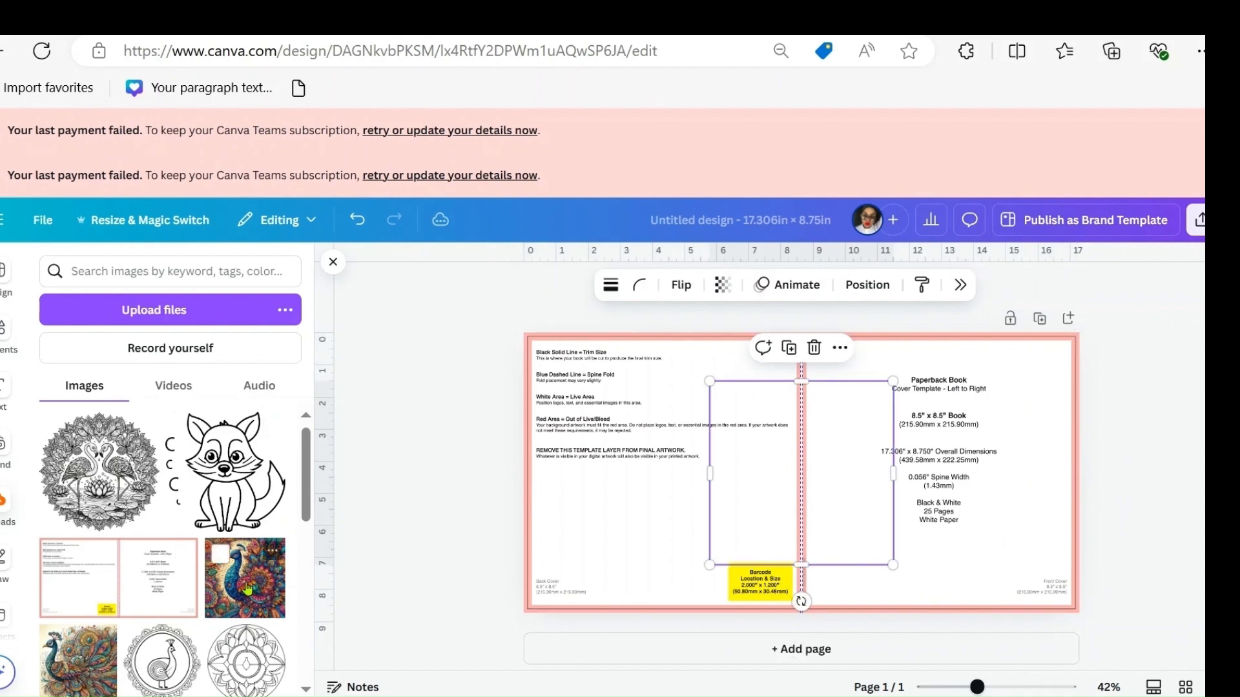
pyautogui.moveTo(760, 492); pyautogui.dragTo(856, 452)
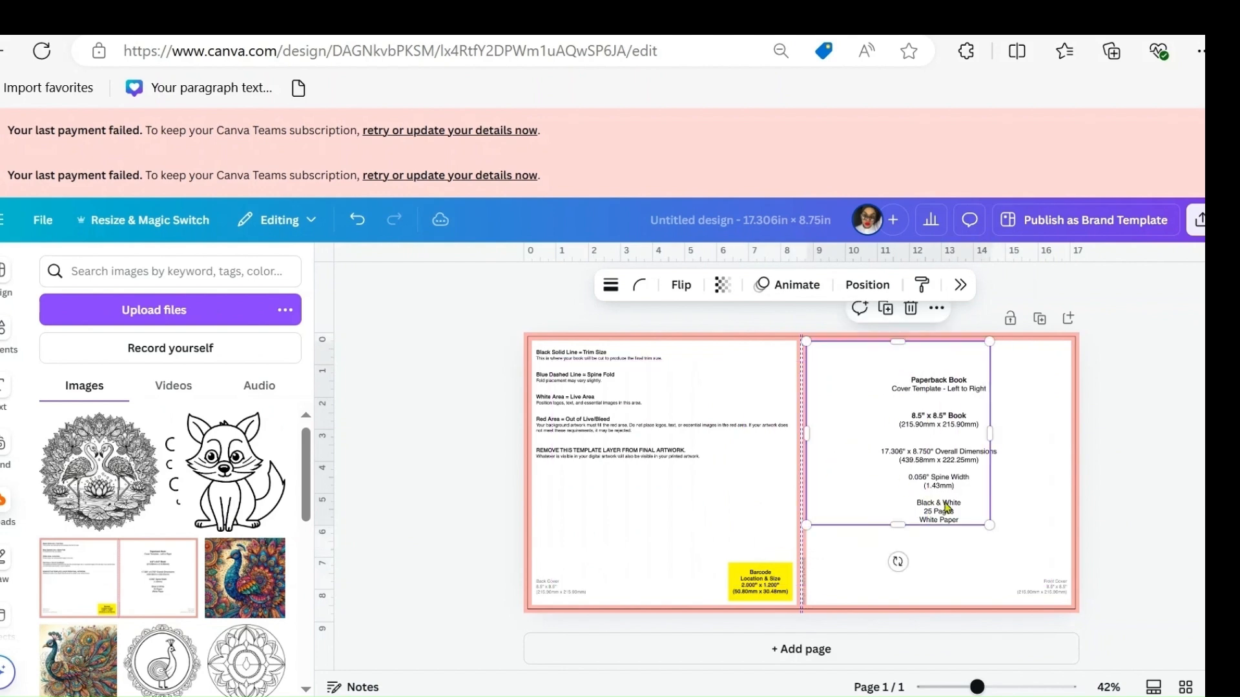
pyautogui.moveTo(989, 525)
pyautogui.mouseDown()
pyautogui.moveTo(1115, 590)
pyautogui.moveTo(982, 518)
pyautogui.mouseUp()
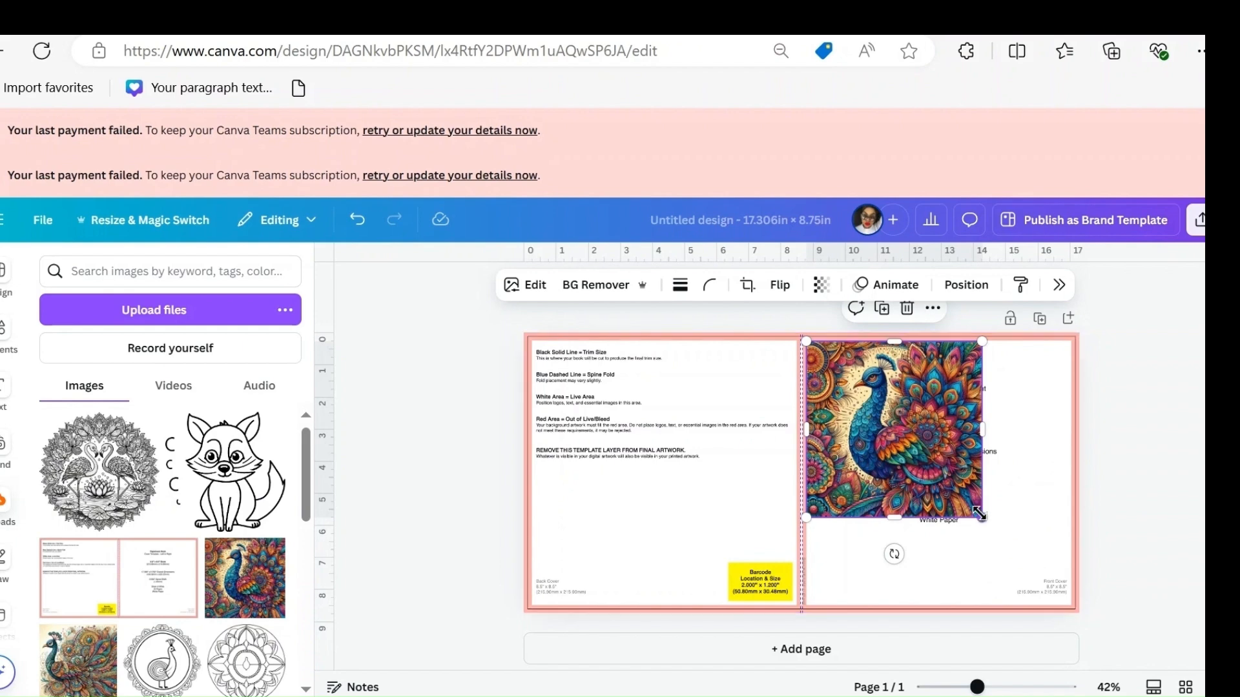
pyautogui.moveTo(982, 518); pyautogui.dragTo(1108, 581)
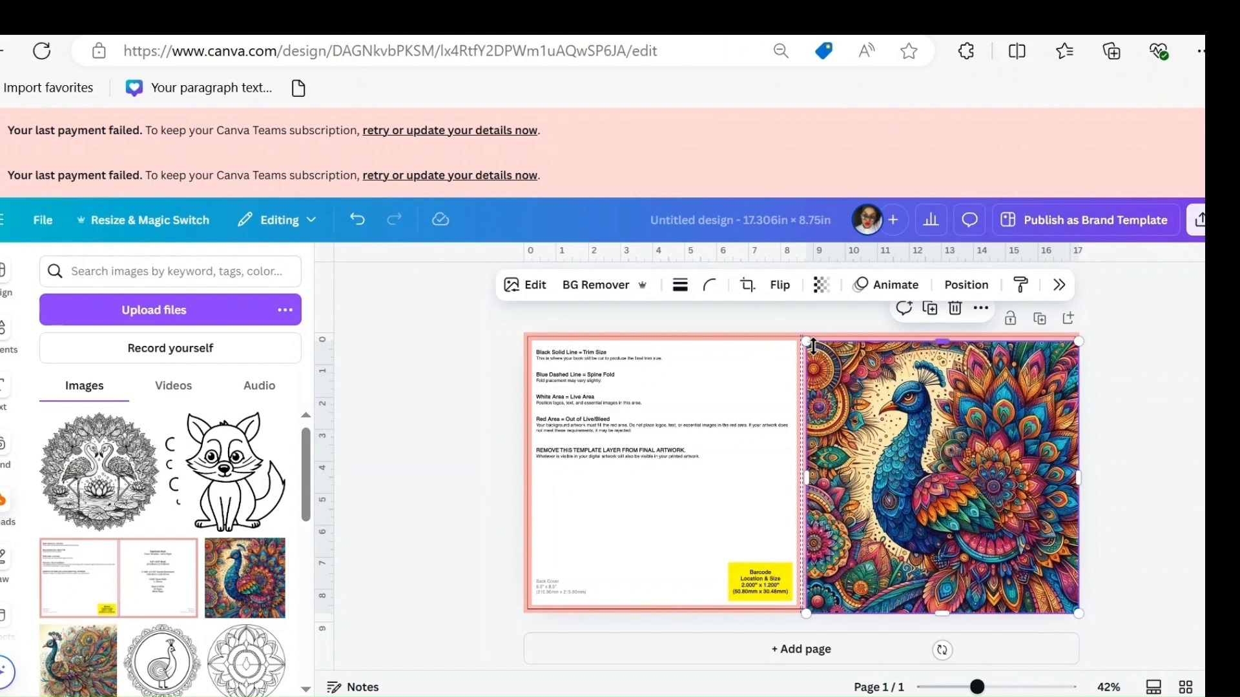
pyautogui.moveTo(805, 343); pyautogui.dragTo(797, 332)
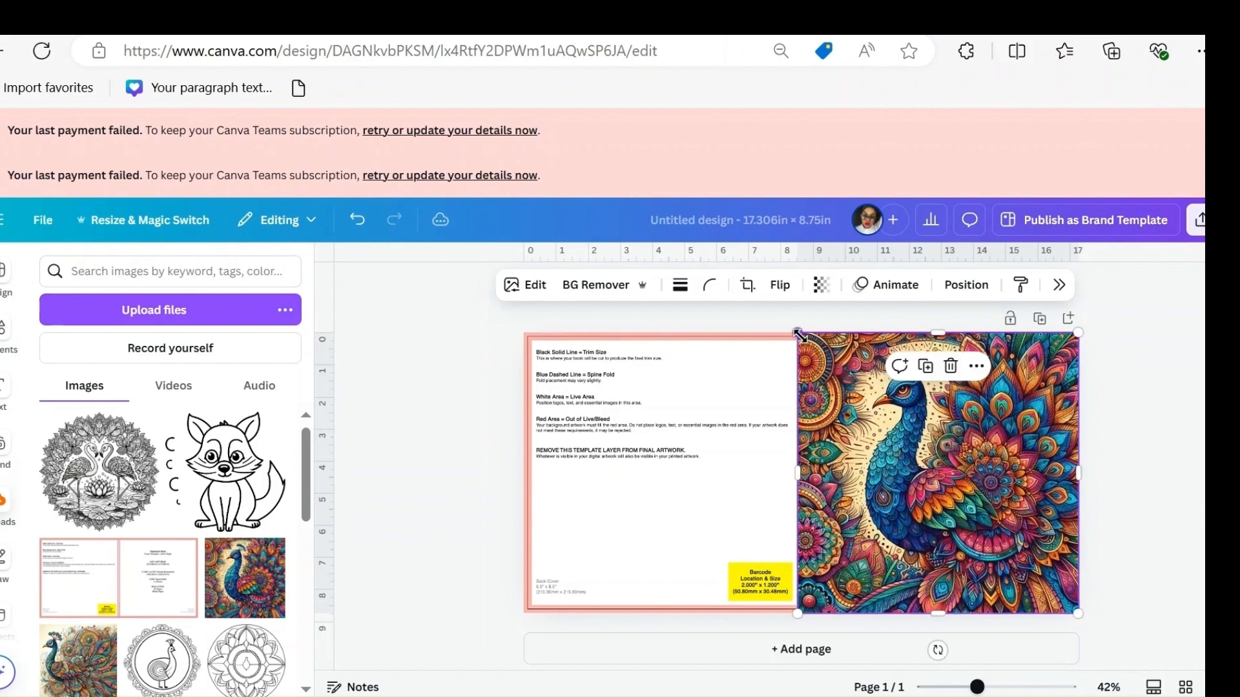
# Step: Set the peacock image's transparency to 45 so the template guides show through it
pyautogui.click(822, 286)
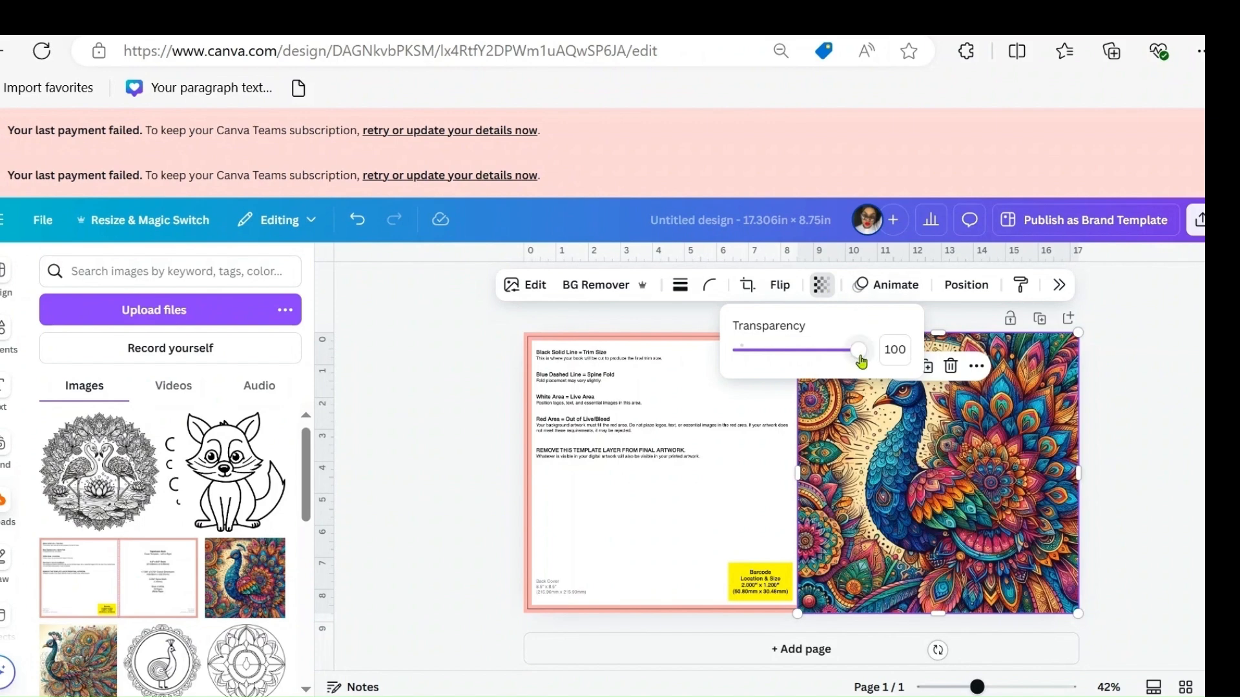
pyautogui.moveTo(861, 361); pyautogui.dragTo(795, 365)
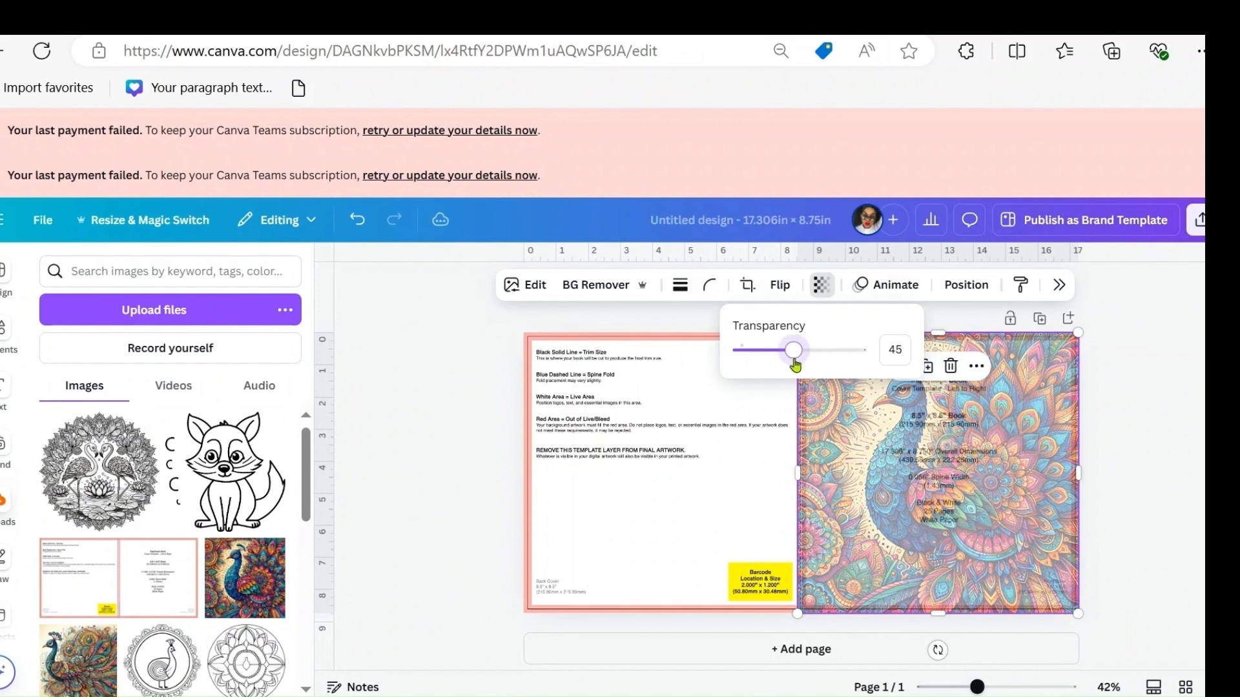
pyautogui.click(1012, 474)
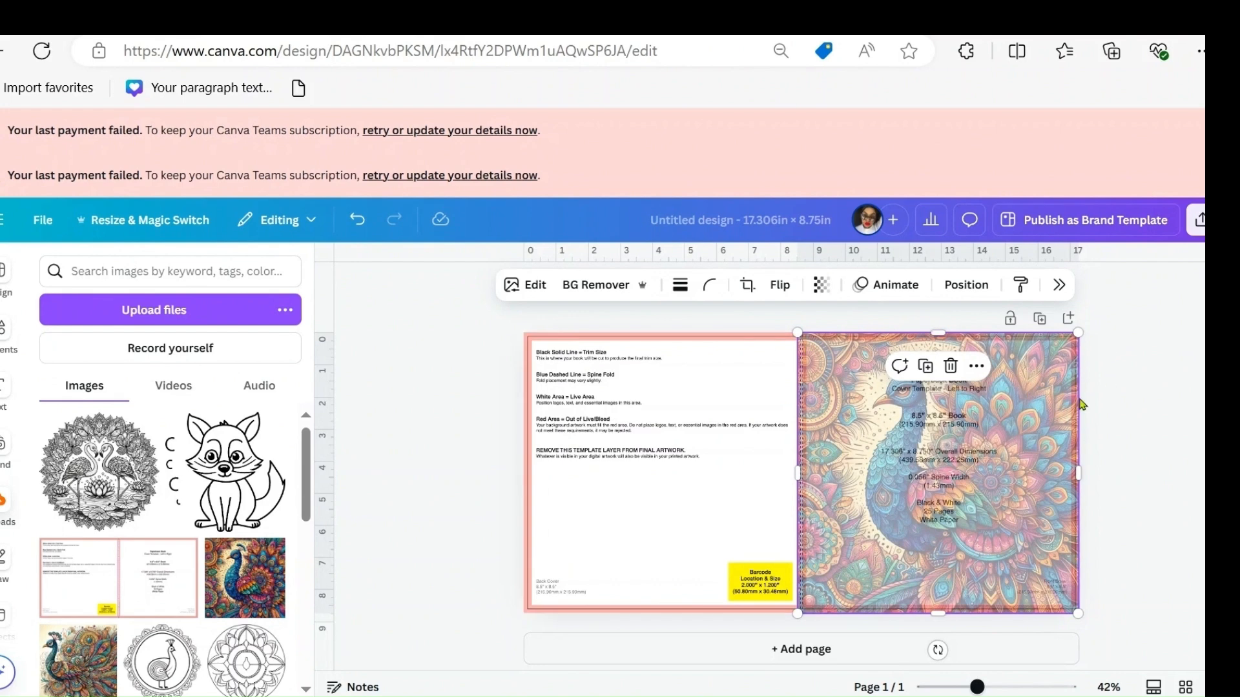
pyautogui.click(1150, 375)
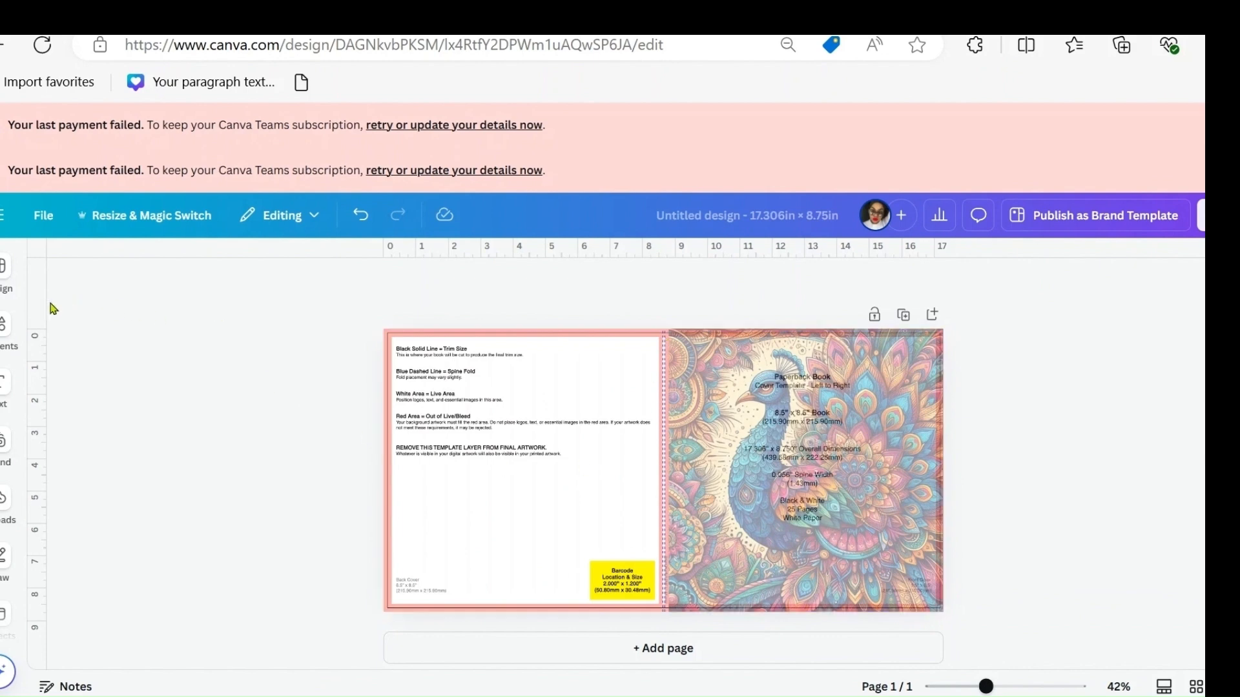
# Step: Add a square shape and narrow it to a thin vertical bar on the back cover beside the spine
pyautogui.click(4, 324)
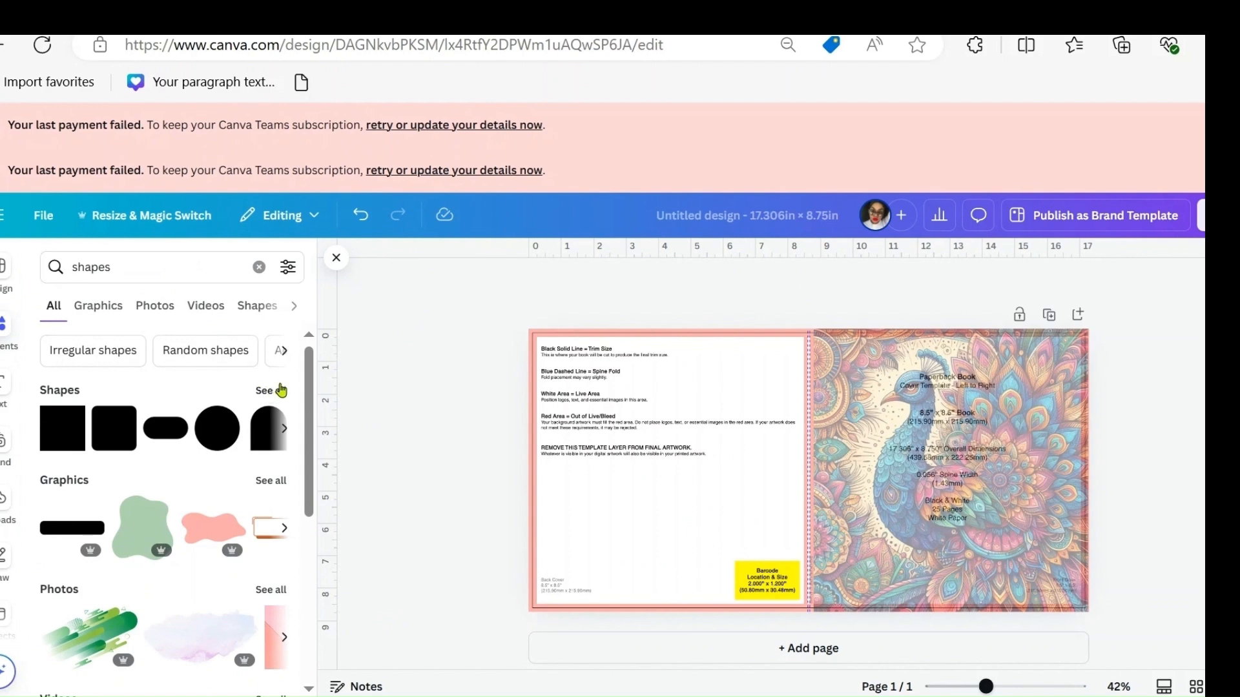
pyautogui.click(279, 390)
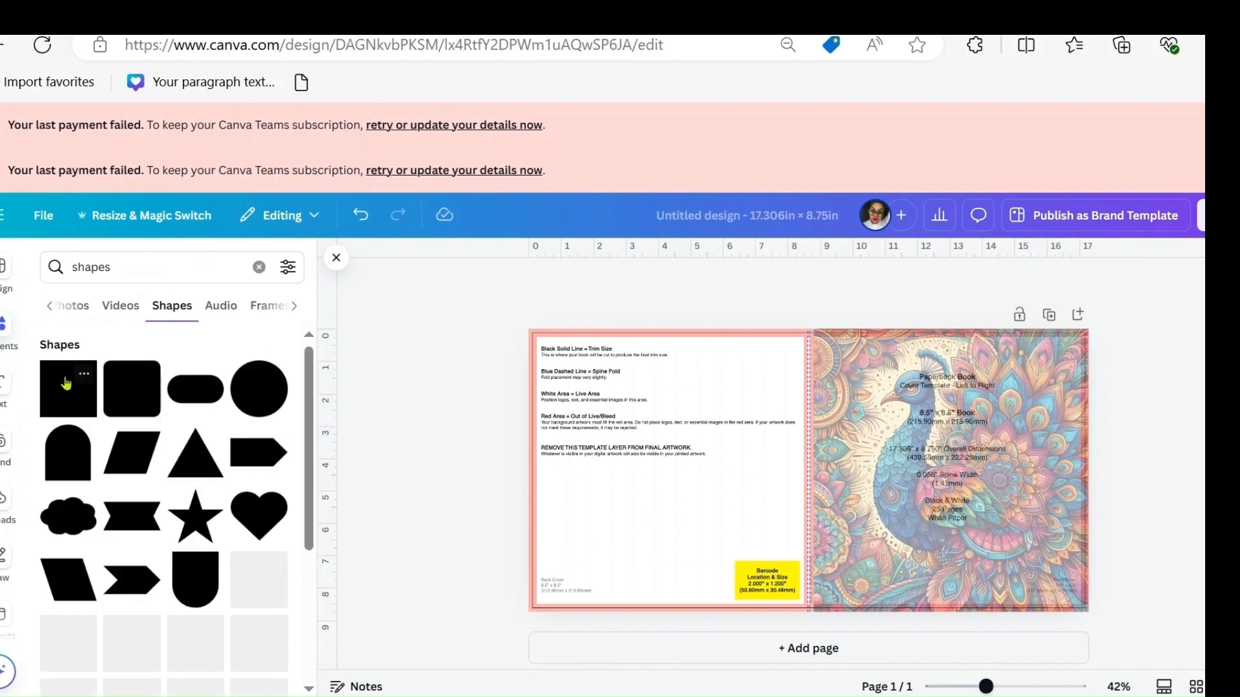
pyautogui.click(65, 384)
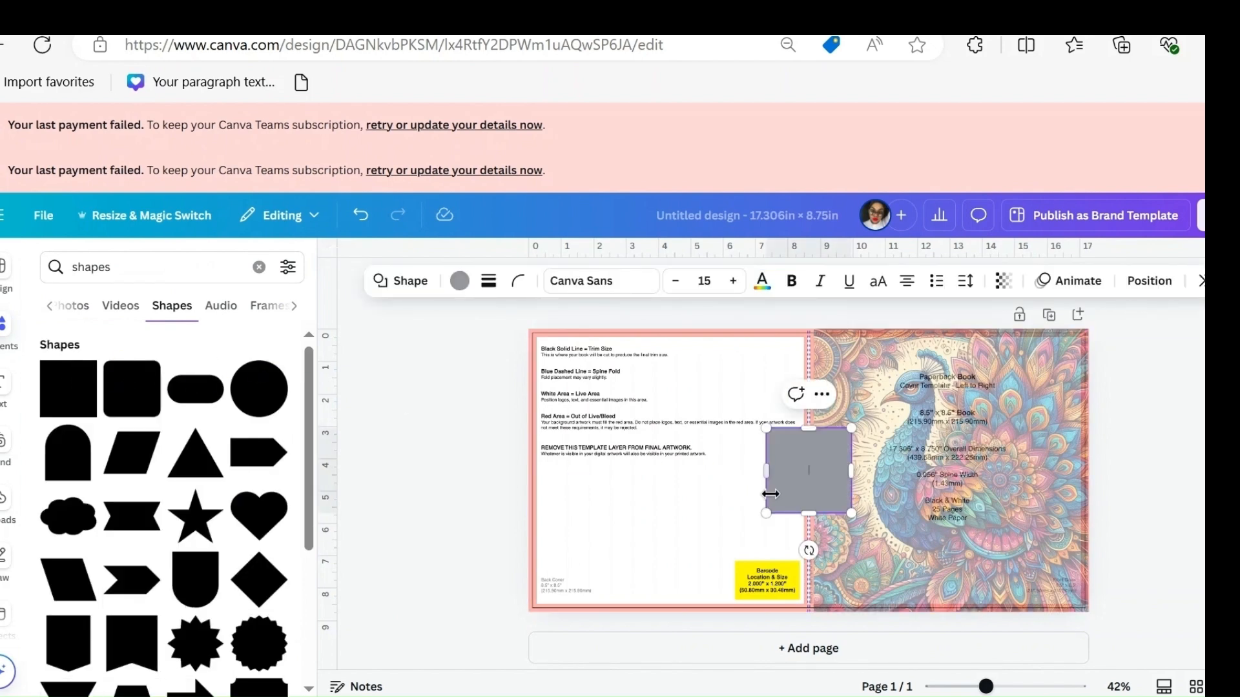
pyautogui.moveTo(799, 502); pyautogui.dragTo(775, 479)
pyautogui.click(461, 282)
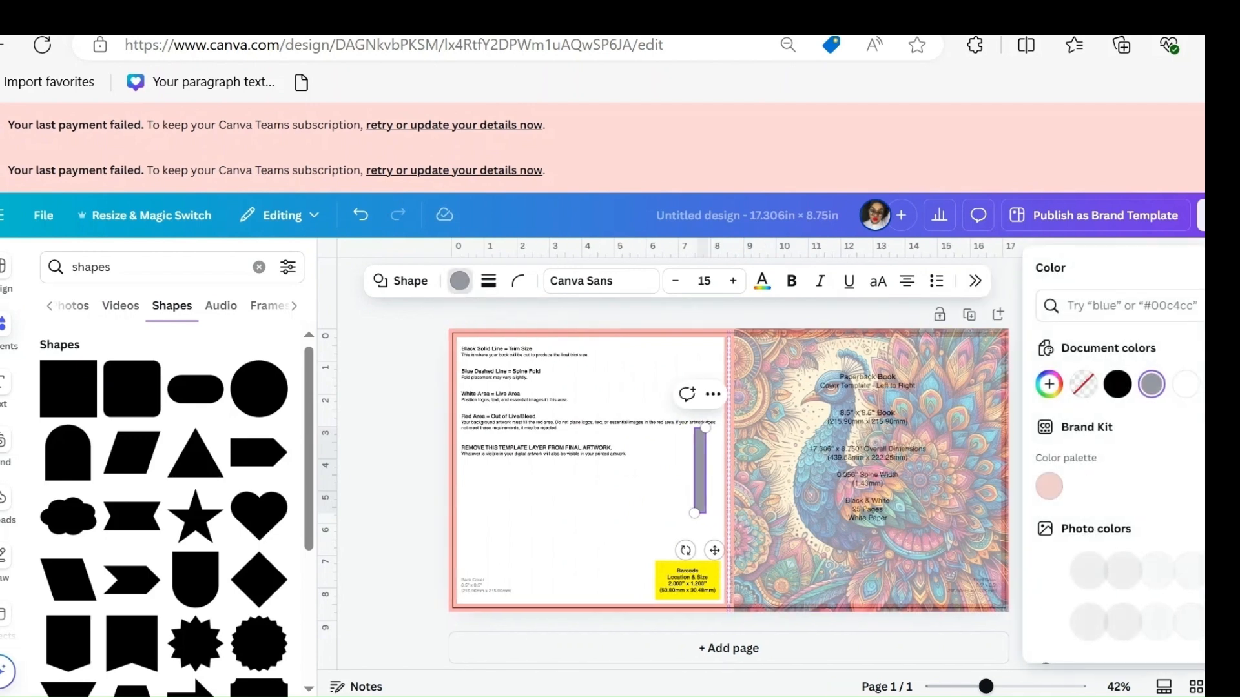
pyautogui.scroll(-3, 1114, 452)
pyautogui.scroll(-2, 1114, 498)
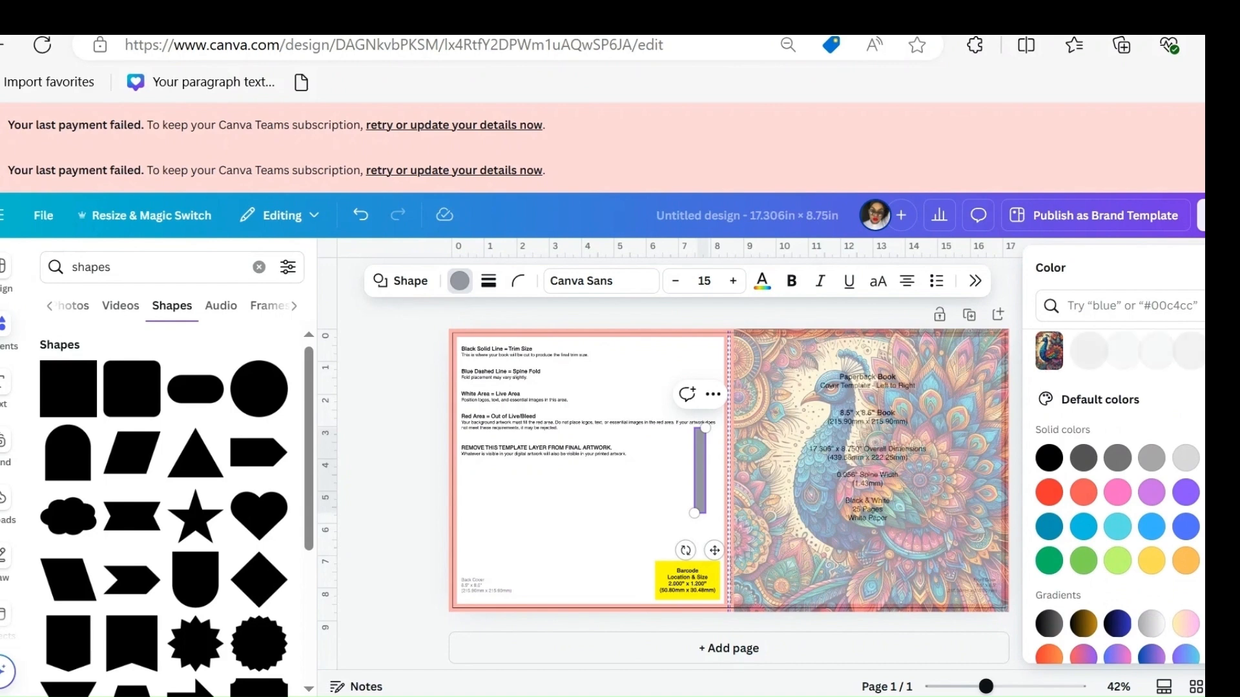
pyautogui.click(1227, 268)
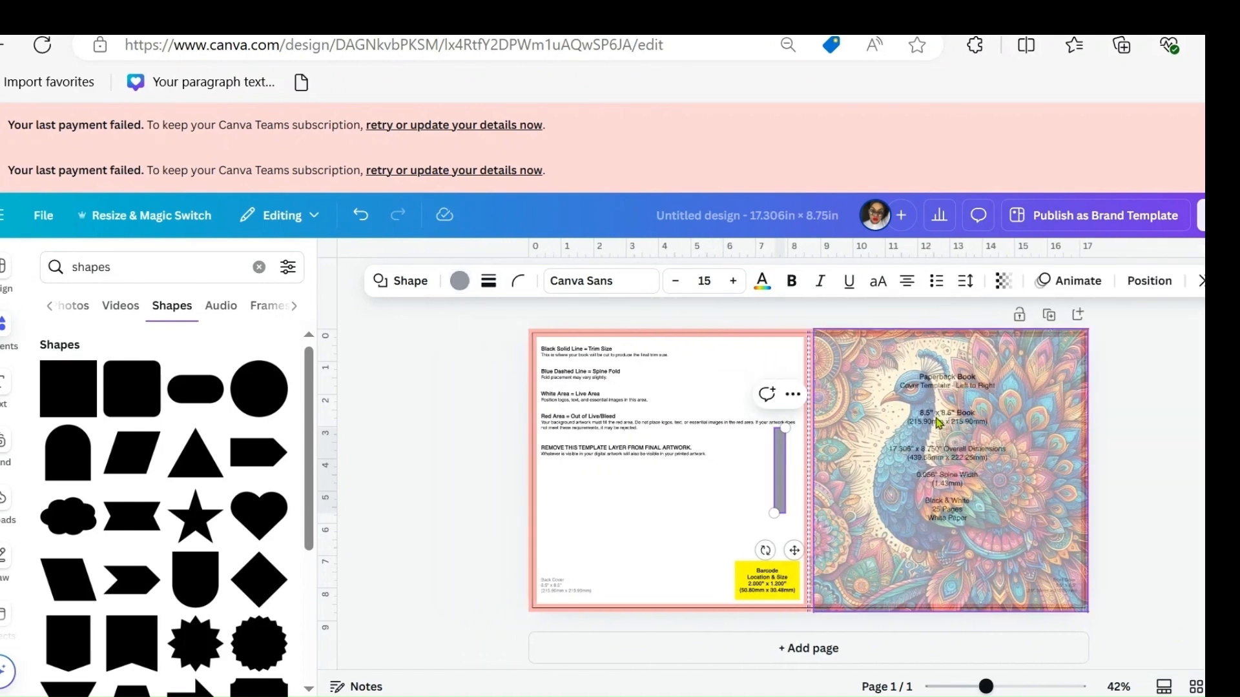
# Step: Set the front cover peacock image's transparency to 100
pyautogui.click(938, 423)
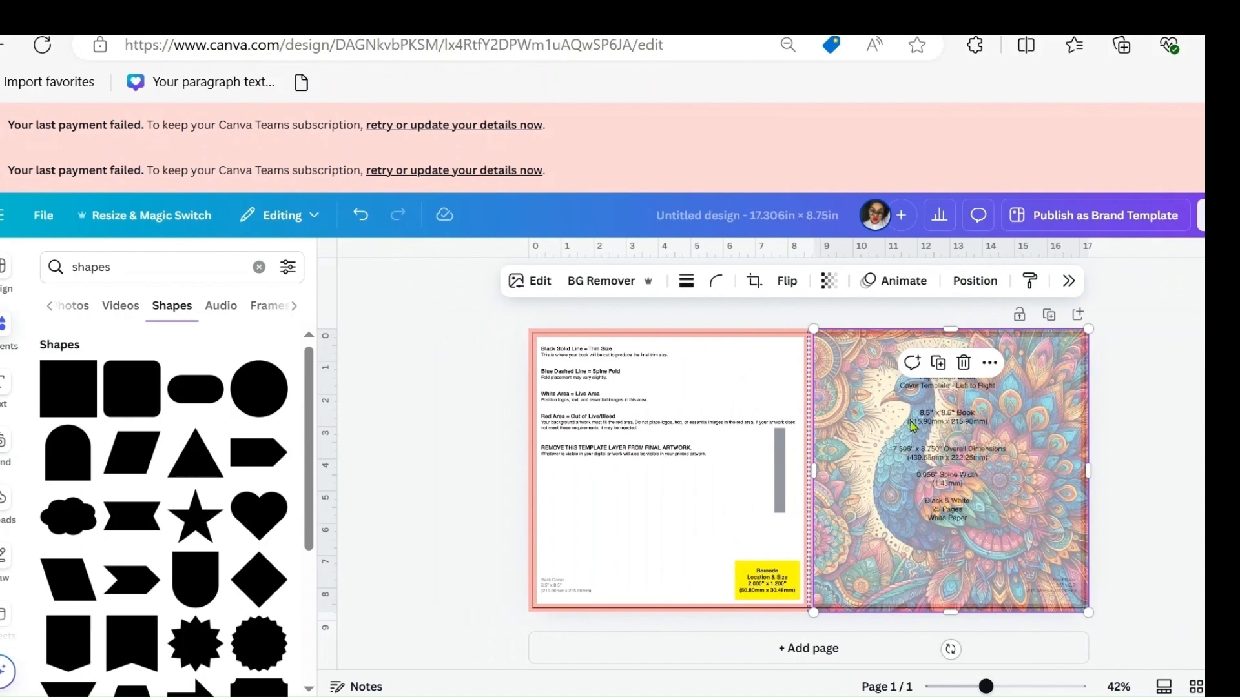
pyautogui.click(828, 282)
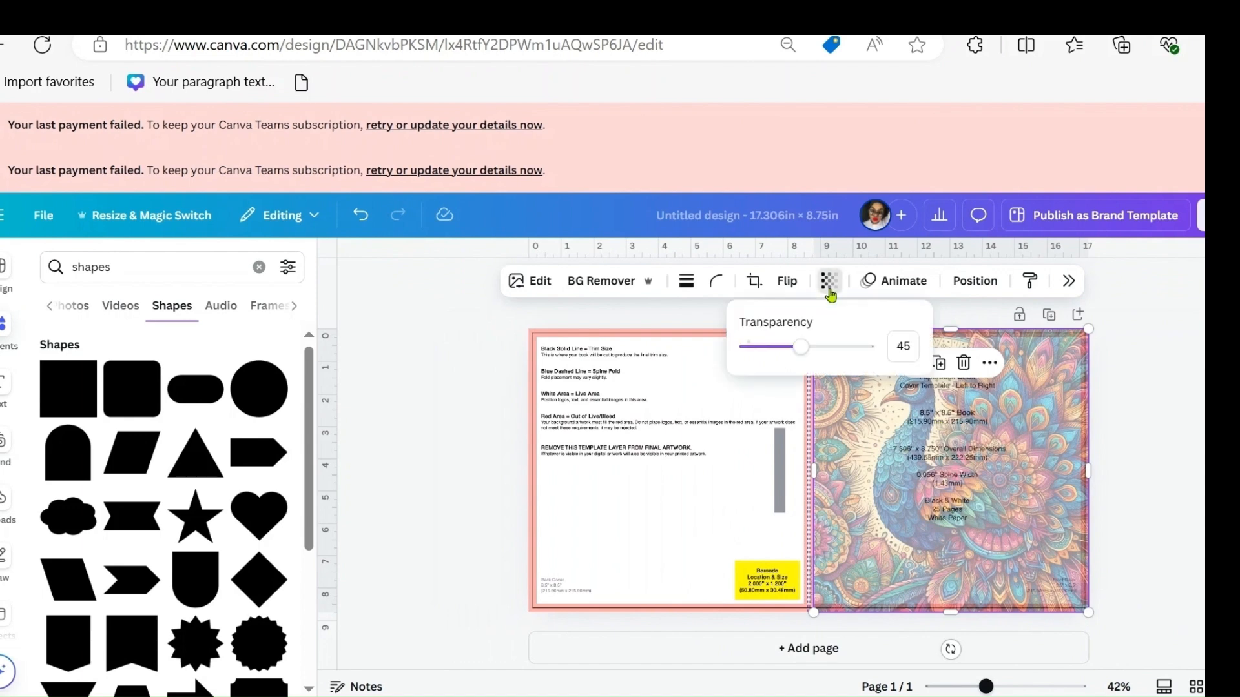
pyautogui.moveTo(803, 353); pyautogui.dragTo(882, 355)
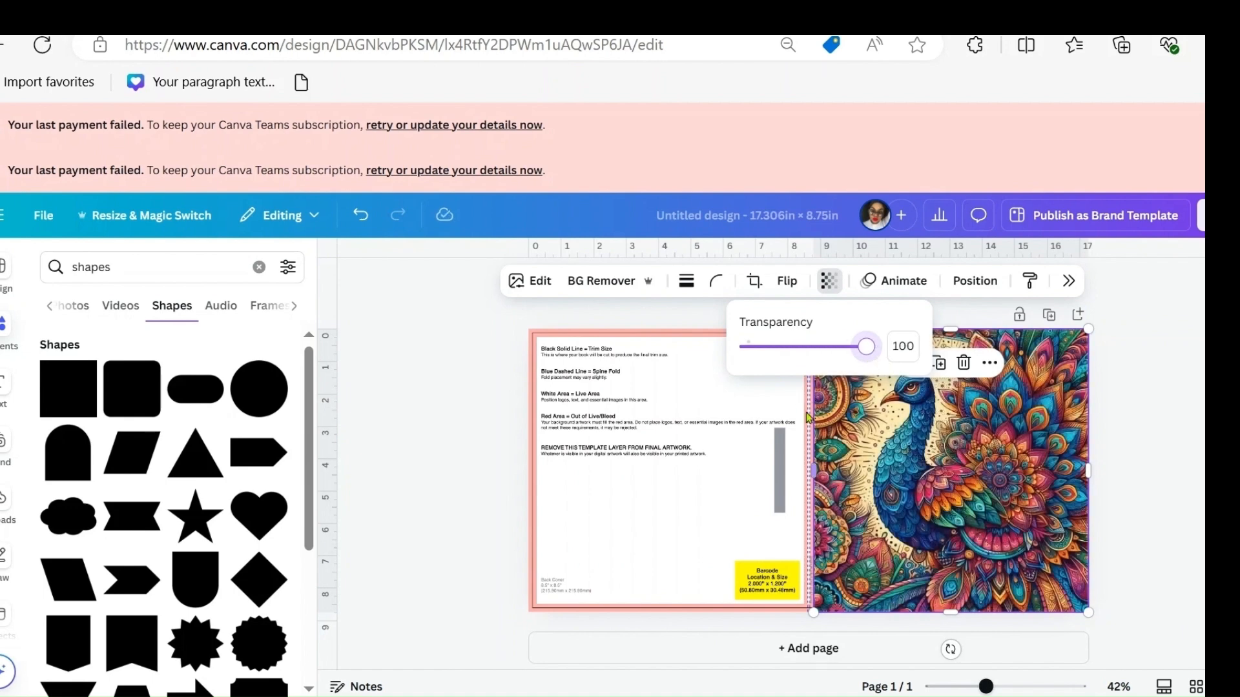
# Step: Recolor the thin vertical bar with the dark navy blue taken from the peacock image's photo colors
pyautogui.click(781, 475)
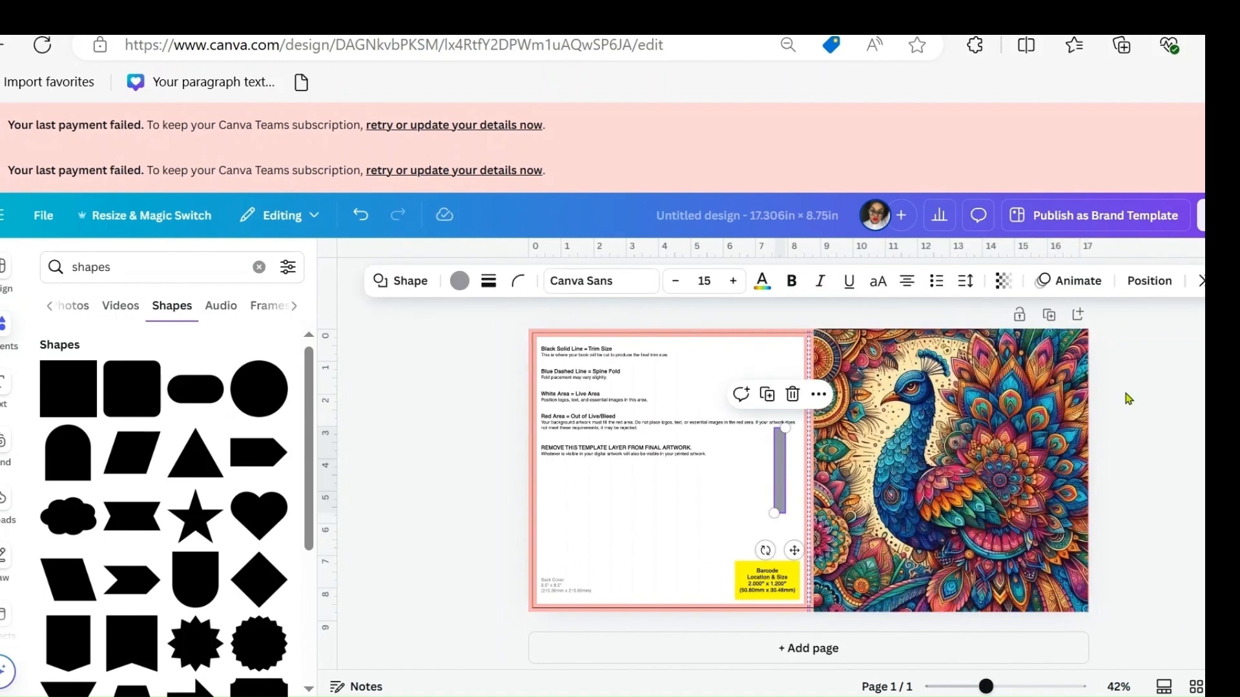
pyautogui.click(459, 281)
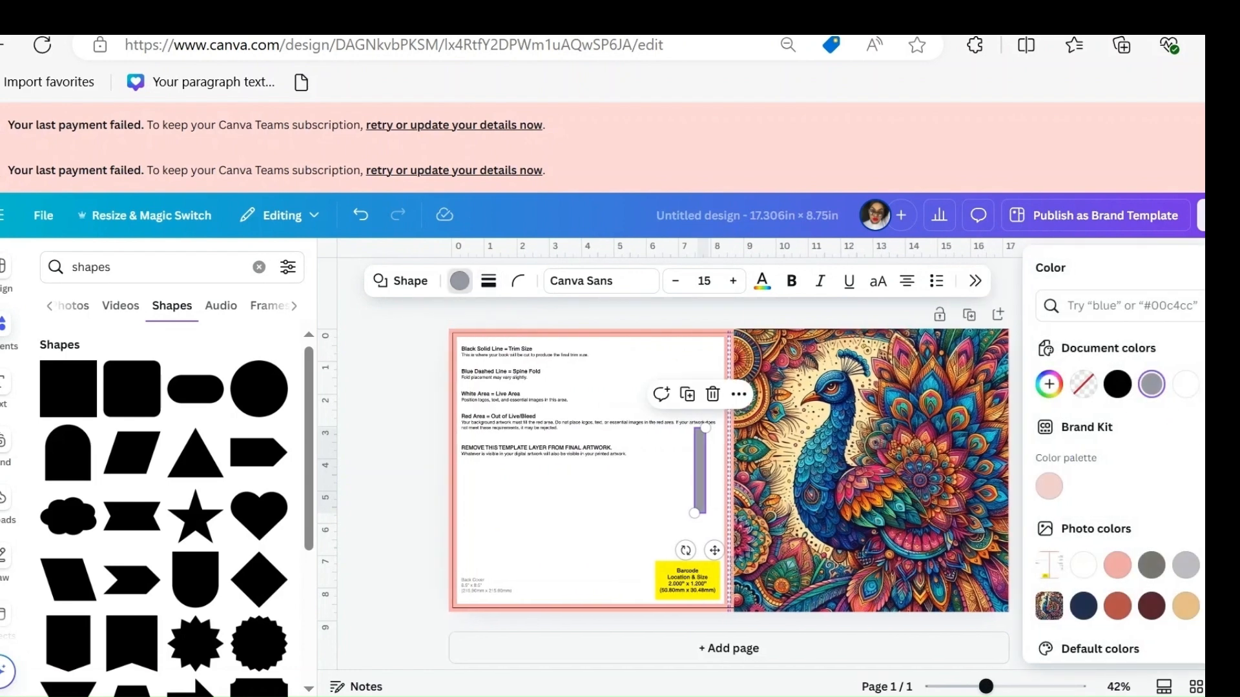
pyautogui.scroll(-2, 1117, 497)
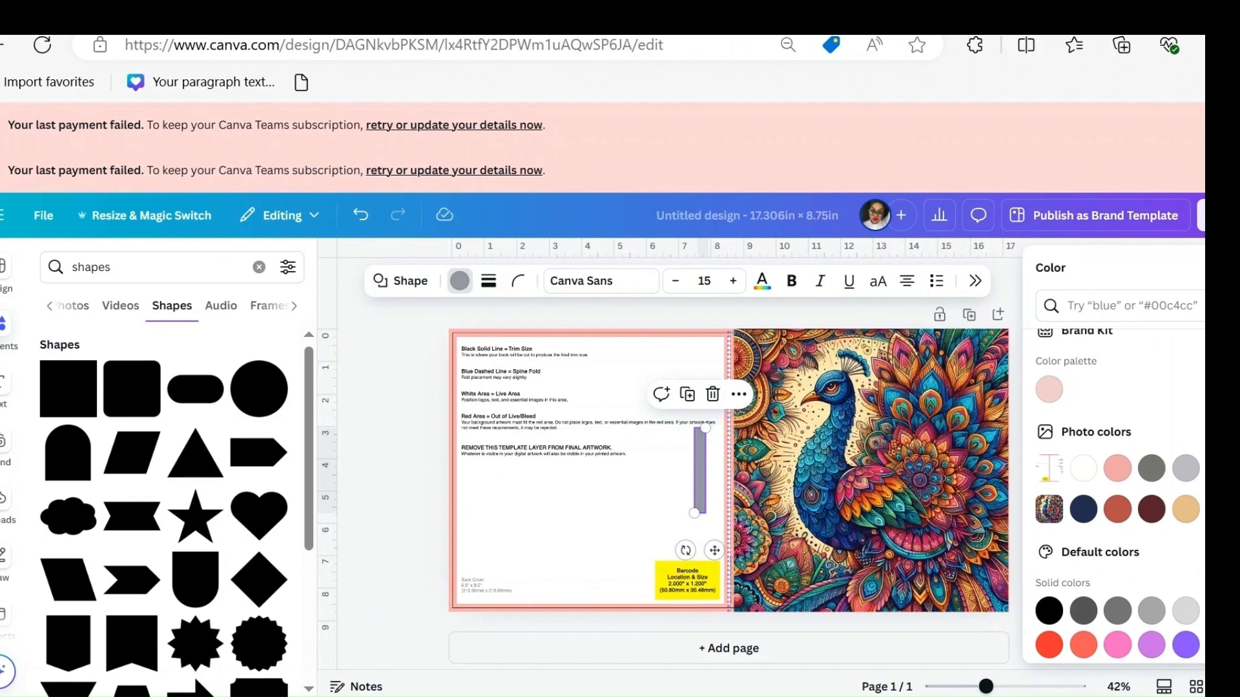
pyautogui.click(1083, 513)
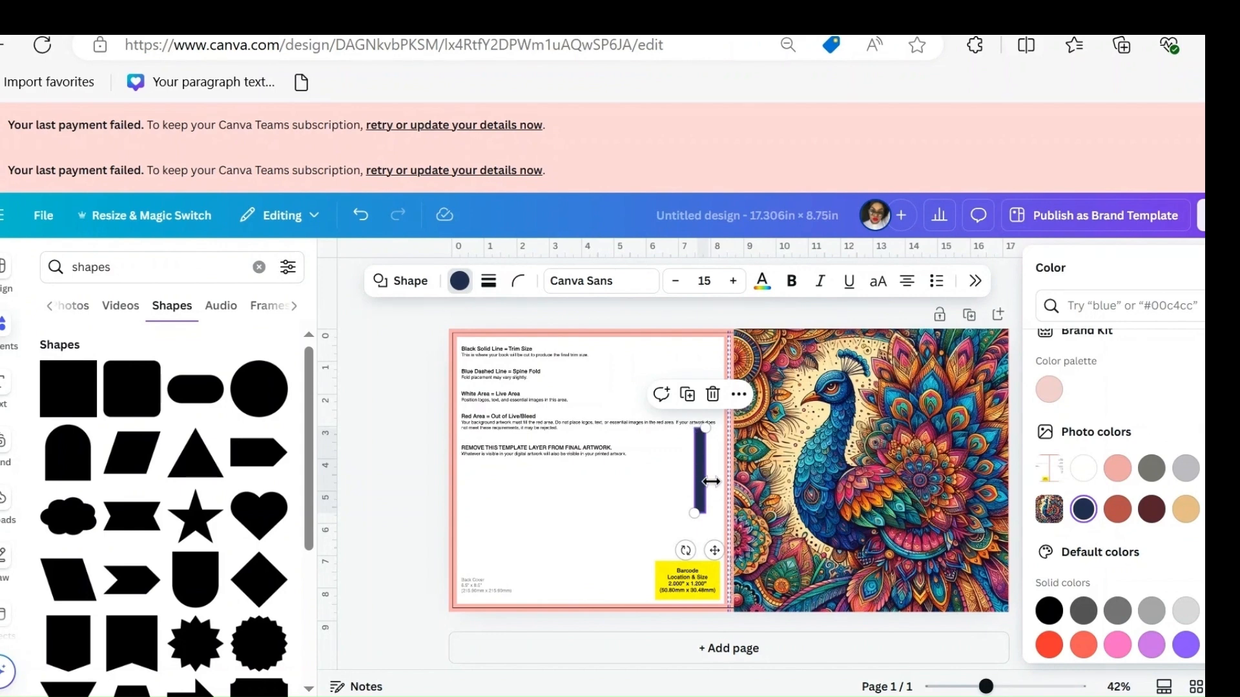
pyautogui.click(390, 472)
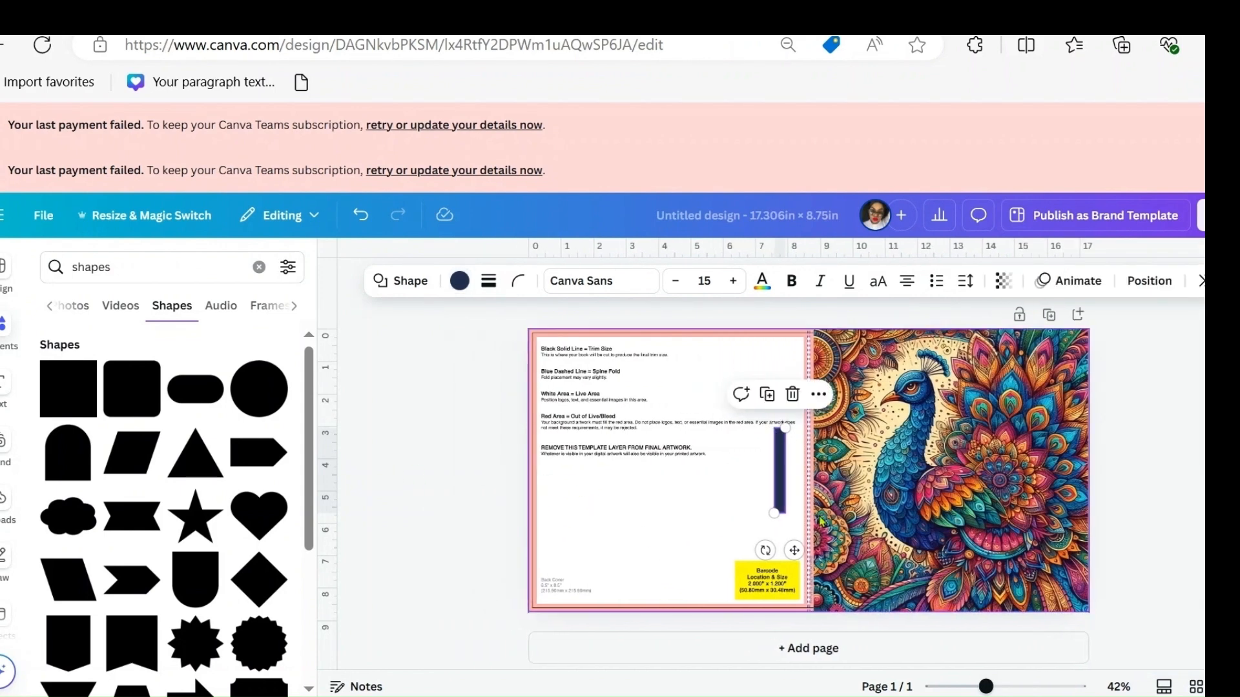
# Step: Move the navy bar onto the spine, stretch it to the full cover height and fit its width to the spine
pyautogui.moveTo(779, 474); pyautogui.dragTo(767, 472)
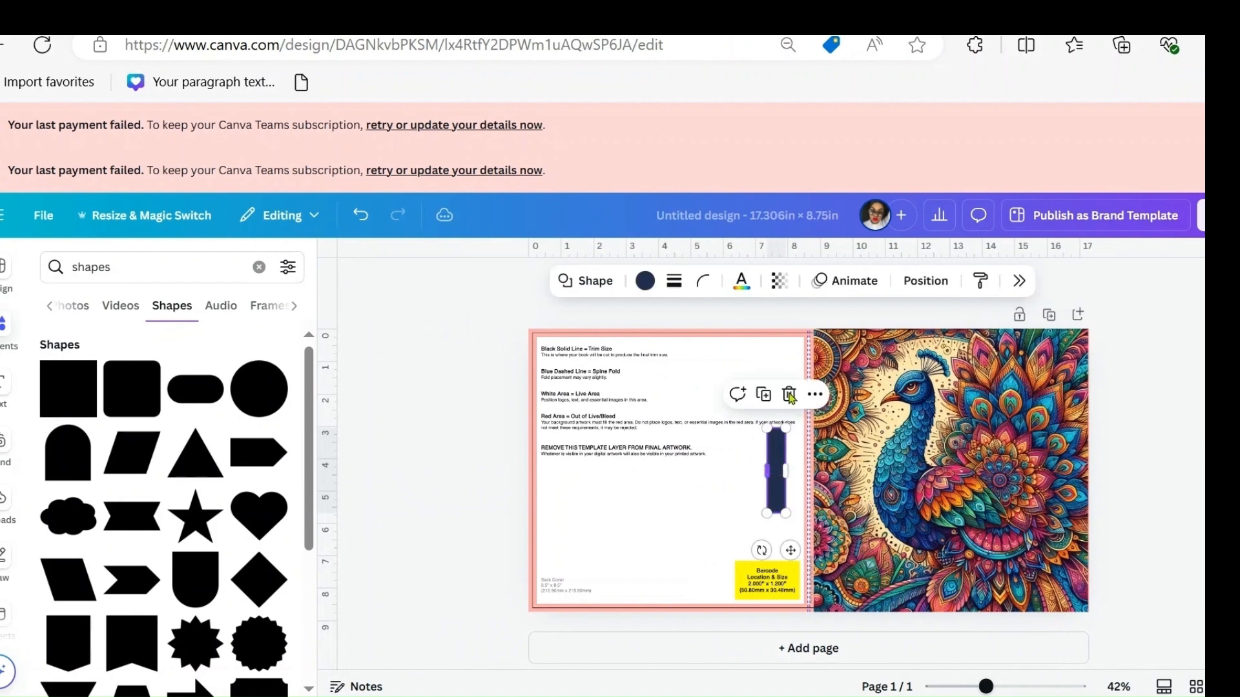
pyautogui.click(1101, 381)
pyautogui.moveTo(779, 477); pyautogui.dragTo(812, 371)
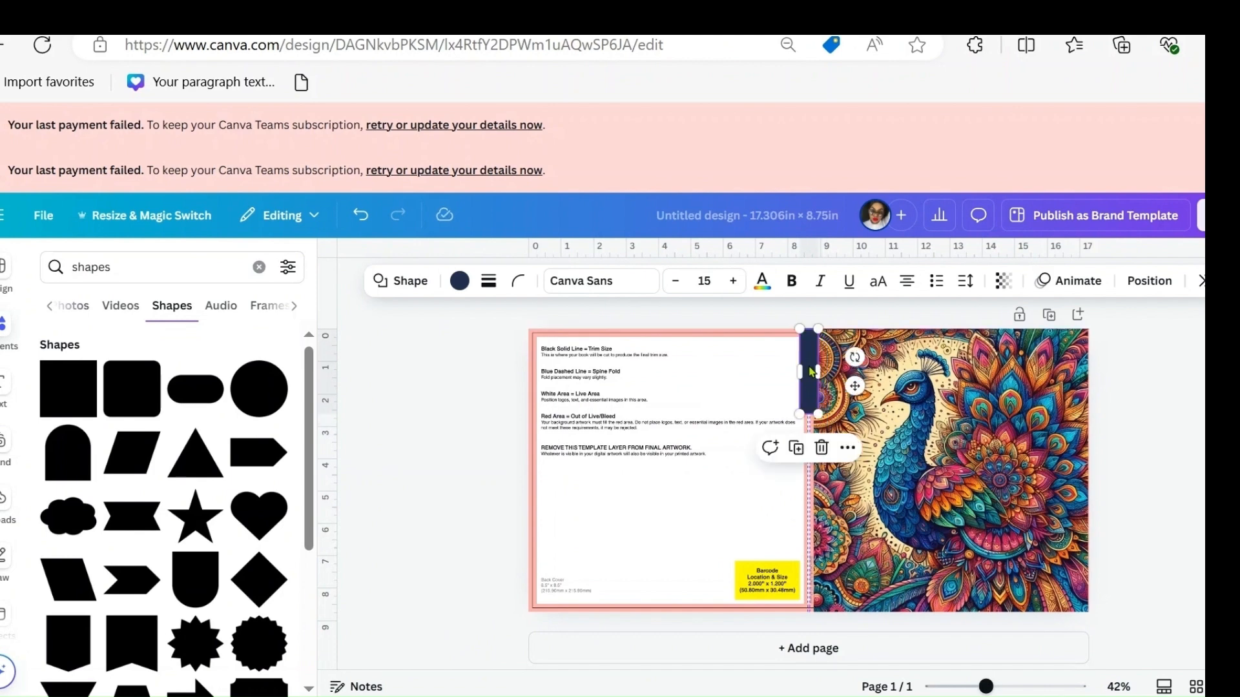
pyautogui.moveTo(815, 418); pyautogui.dragTo(816, 612)
pyautogui.moveTo(815, 613); pyautogui.dragTo(805, 614)
pyautogui.click(503, 490)
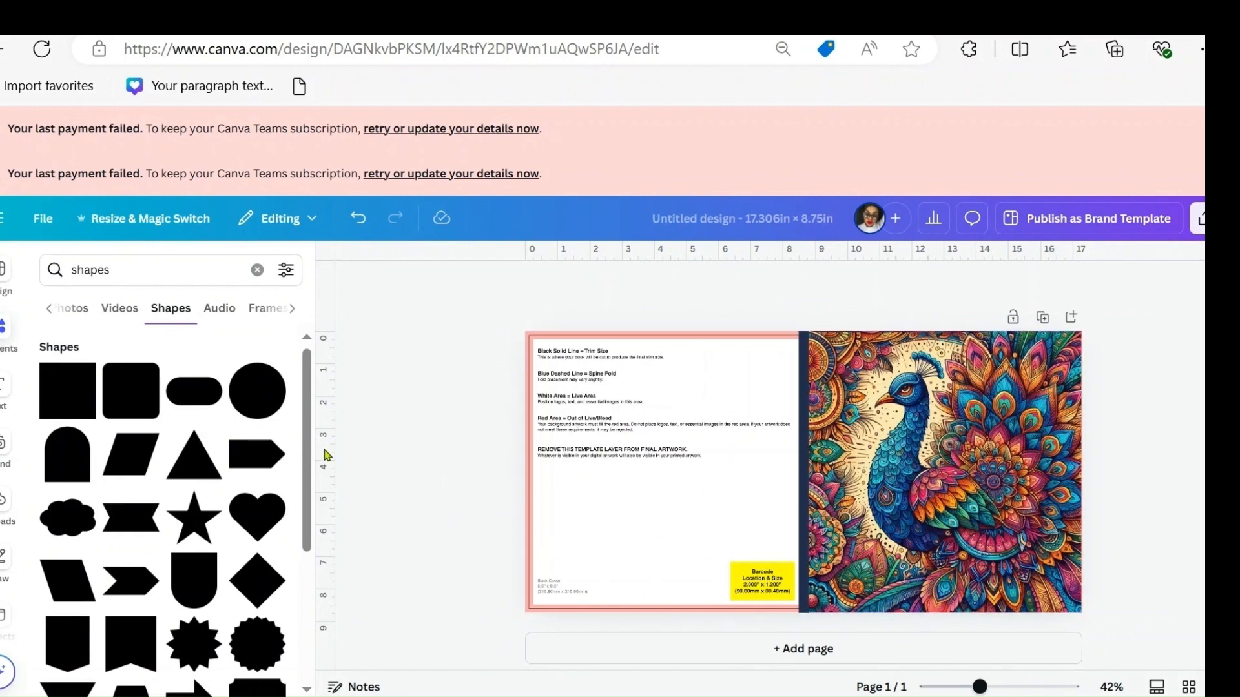
# Step: Add a square shape, align it with the back cover's upper outer corner and enlarge it to cover the whole back cover
pyautogui.click(71, 397)
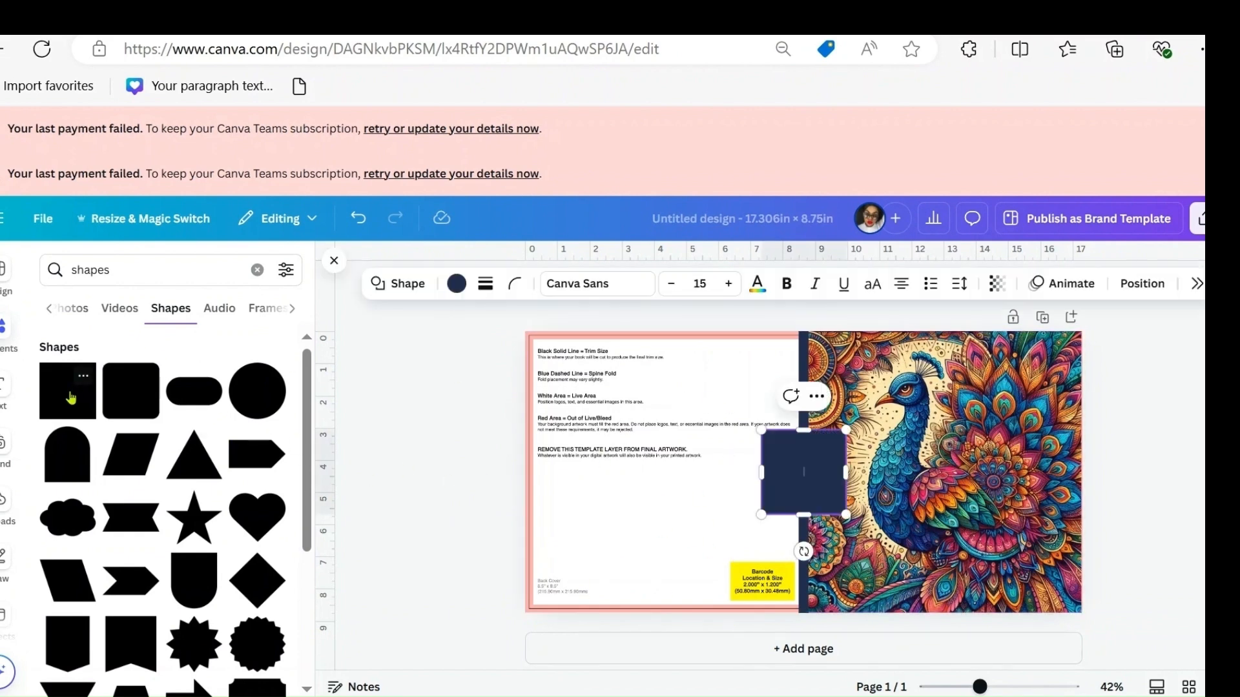
pyautogui.moveTo(811, 484); pyautogui.dragTo(569, 379)
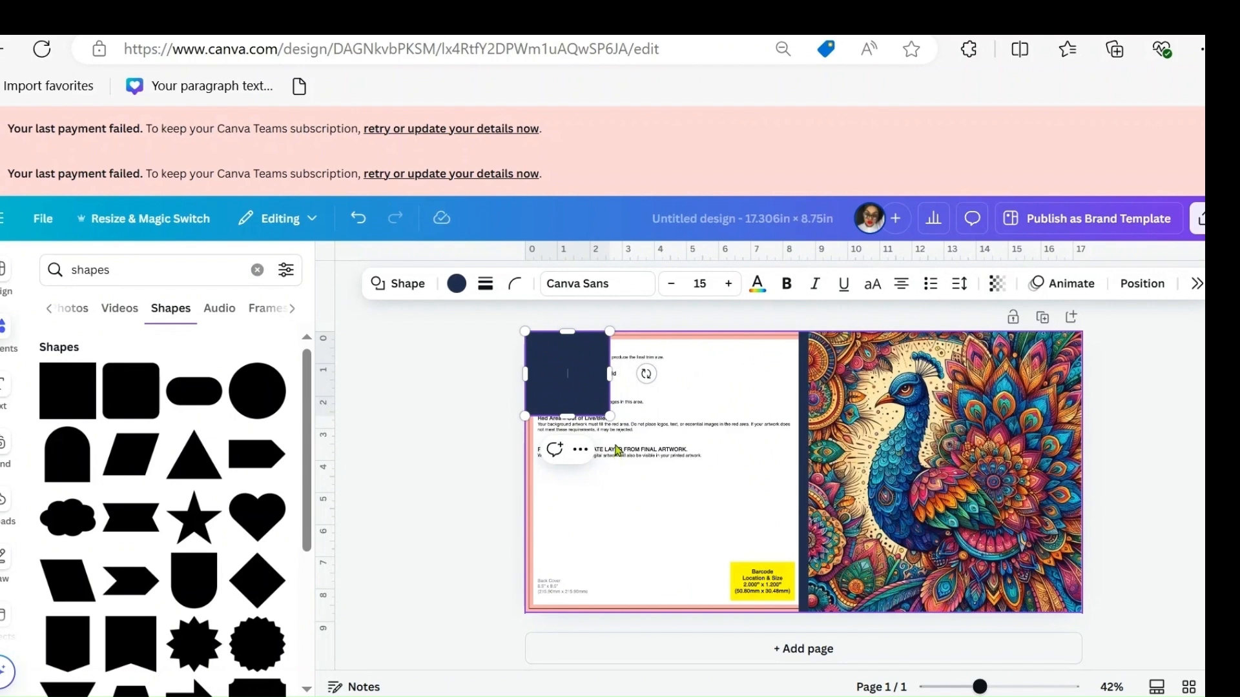
pyautogui.moveTo(613, 417); pyautogui.dragTo(803, 613)
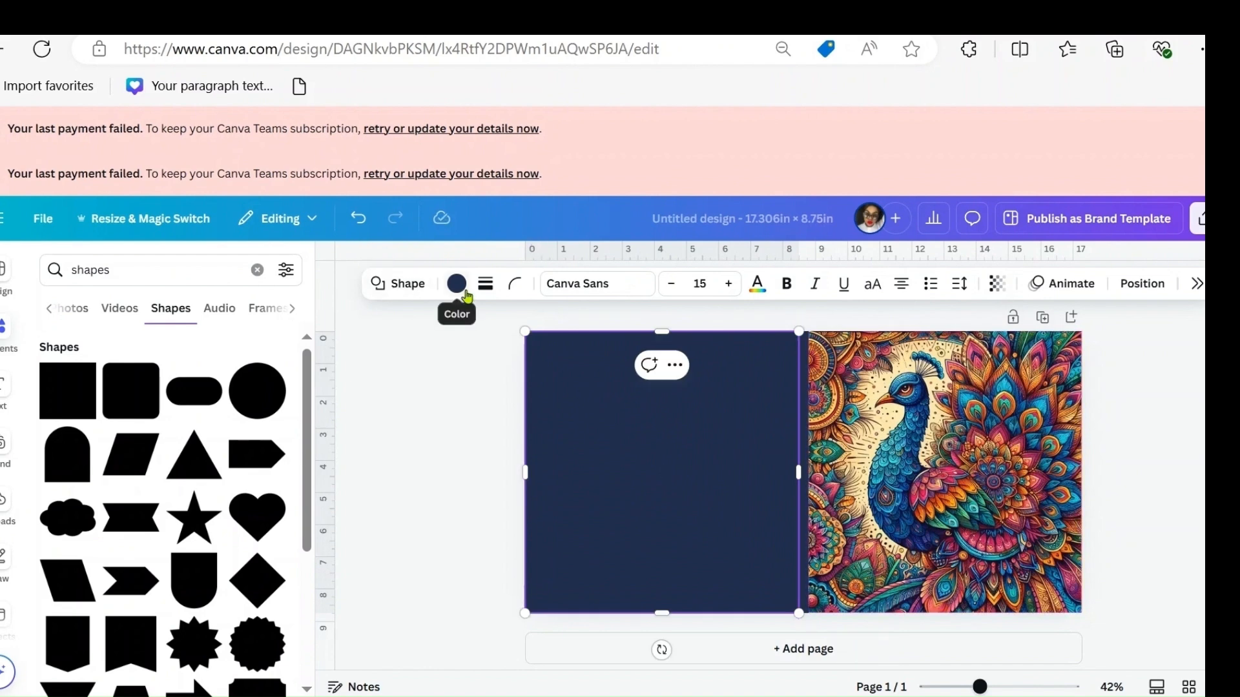
# Step: Try a horizontal orange-to-purple gradient as the fill of the back cover shape
pyautogui.click(465, 292)
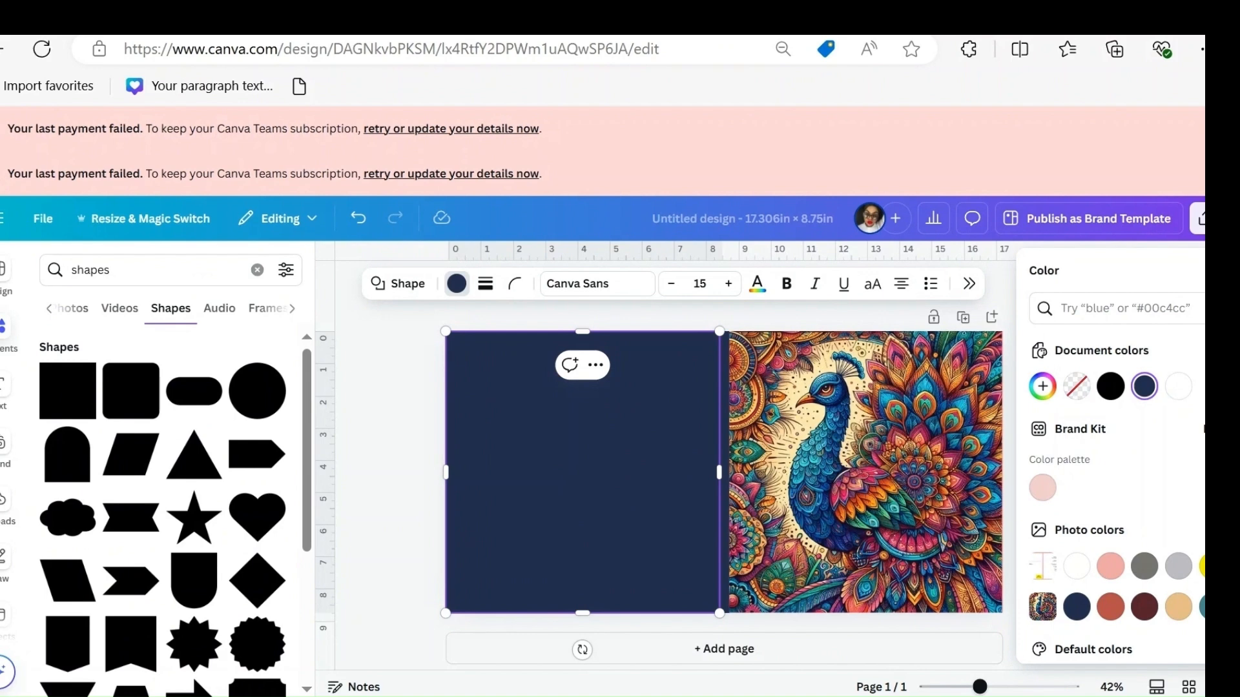
pyautogui.scroll(-3, 1109, 465)
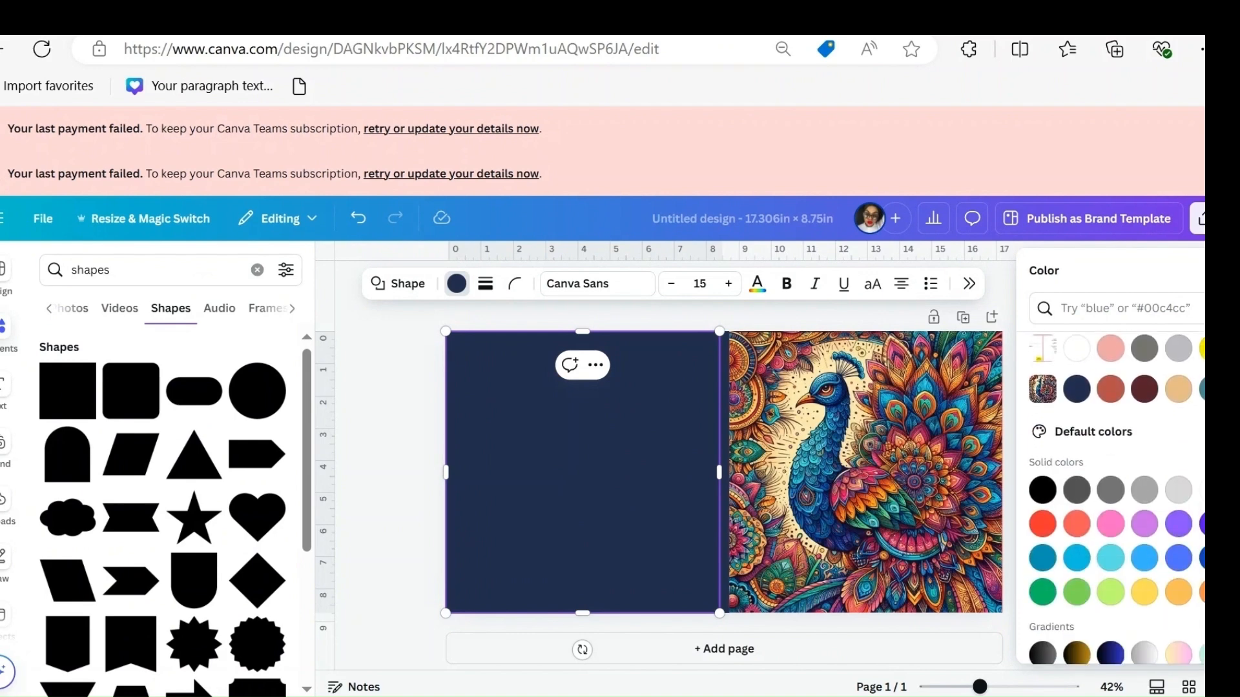
pyautogui.scroll(-2, 1116, 500)
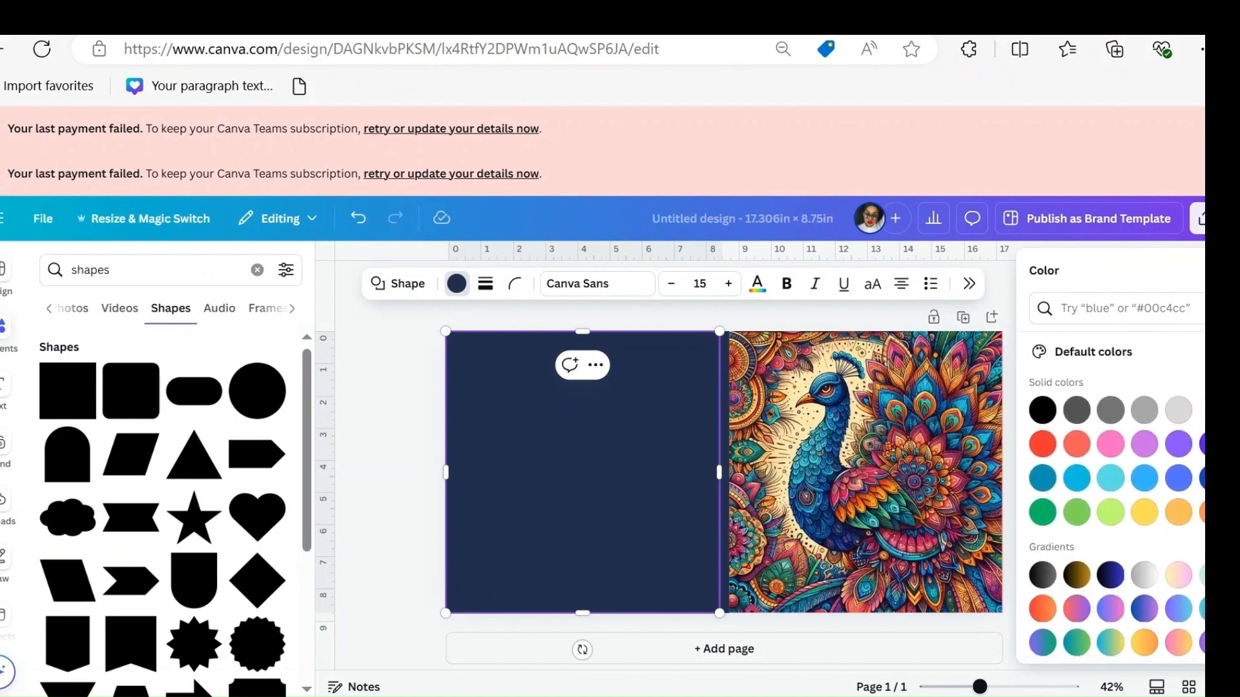
pyautogui.scroll(2, 1111, 478)
pyautogui.scroll(-2, 1111, 478)
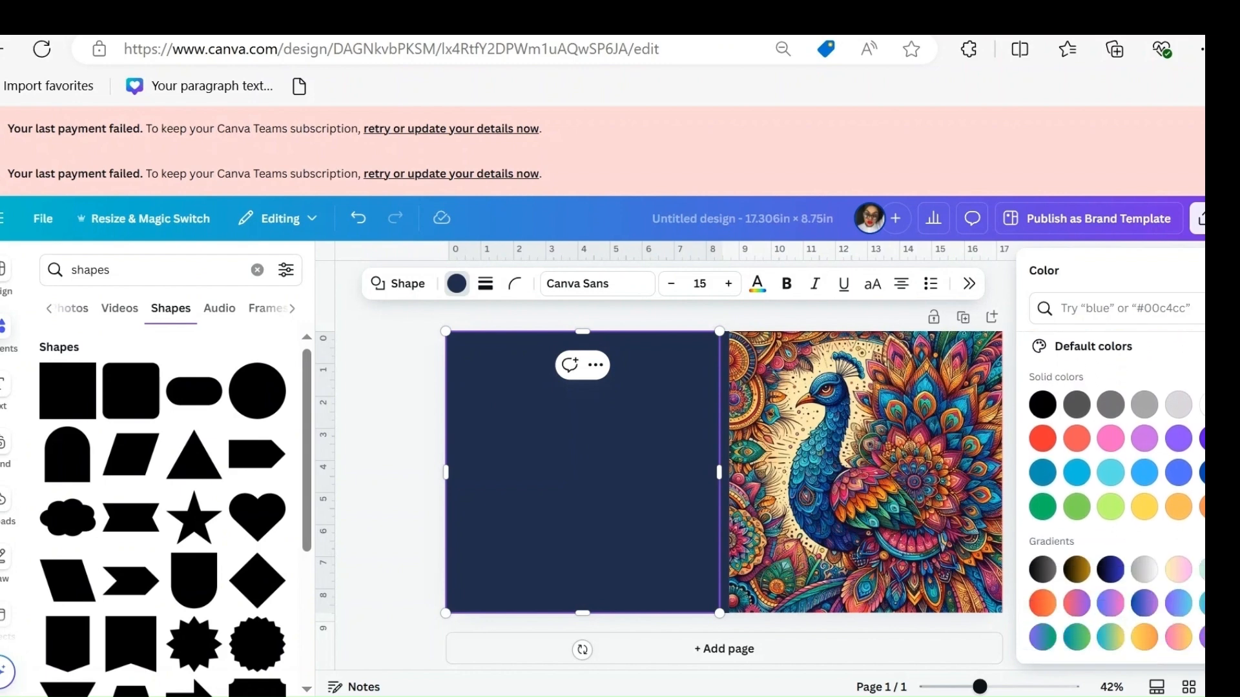
pyautogui.click(1077, 603)
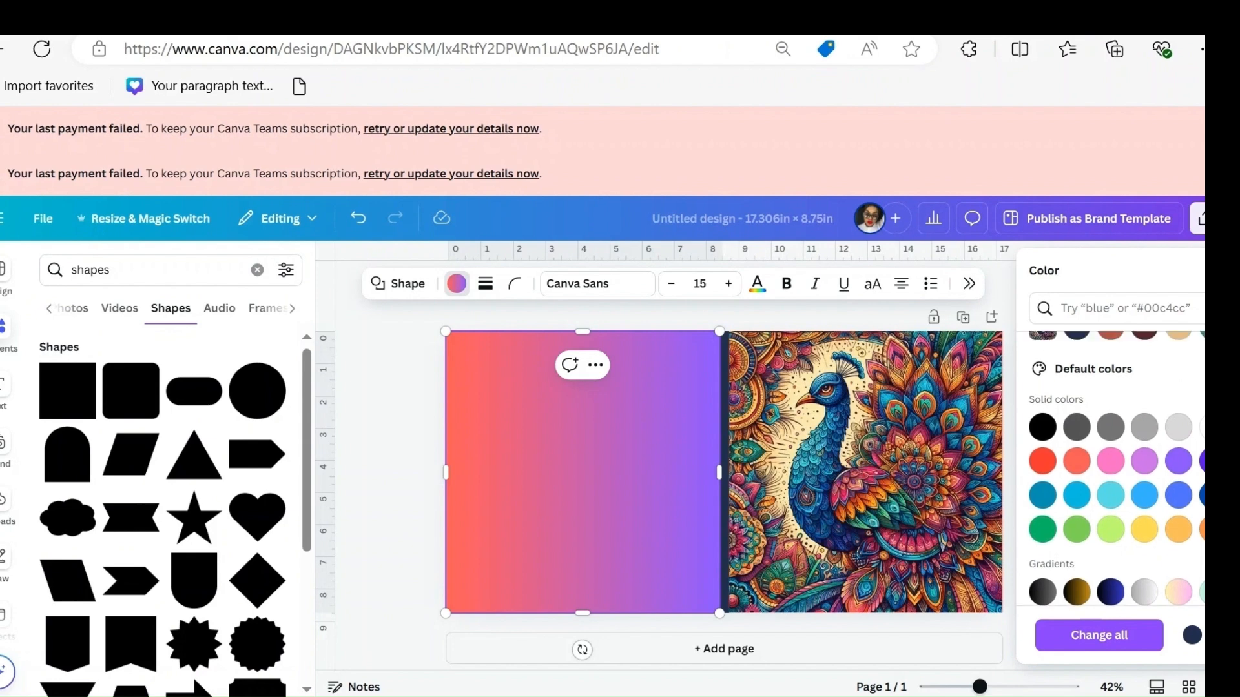
# Step: Recolor the back cover shape with the brick red taken from the peacock image's photo colors
pyautogui.scroll(3, 1111, 478)
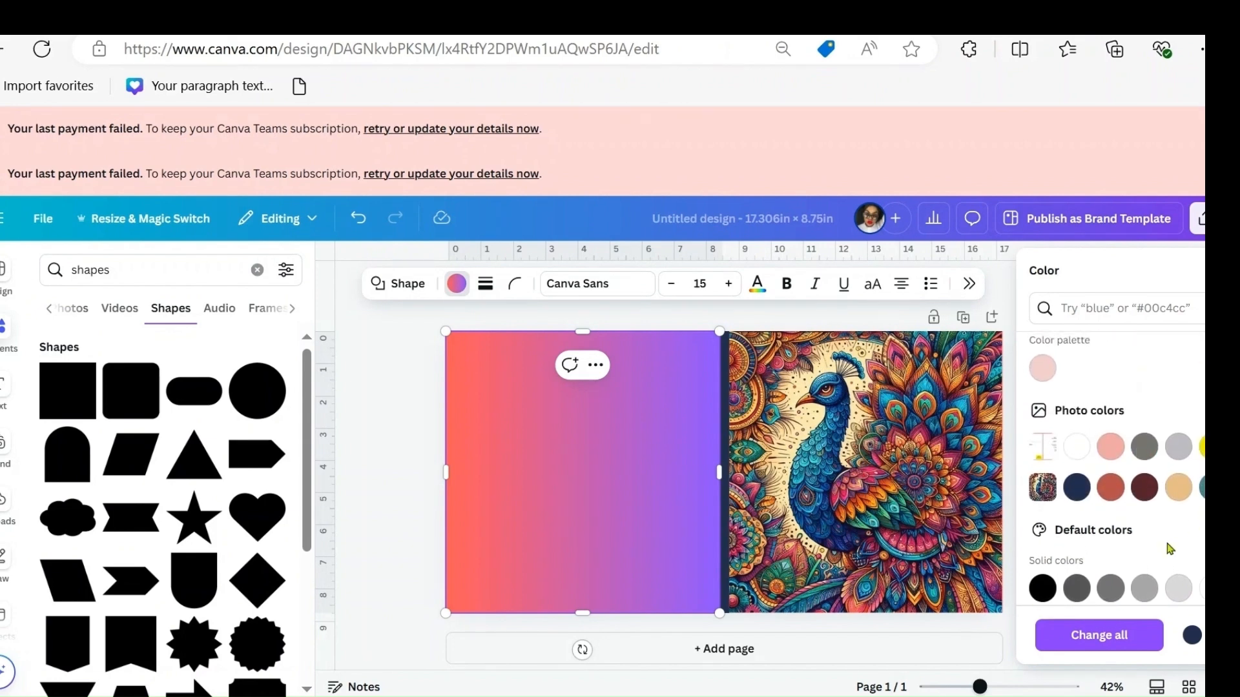
pyautogui.click(1111, 489)
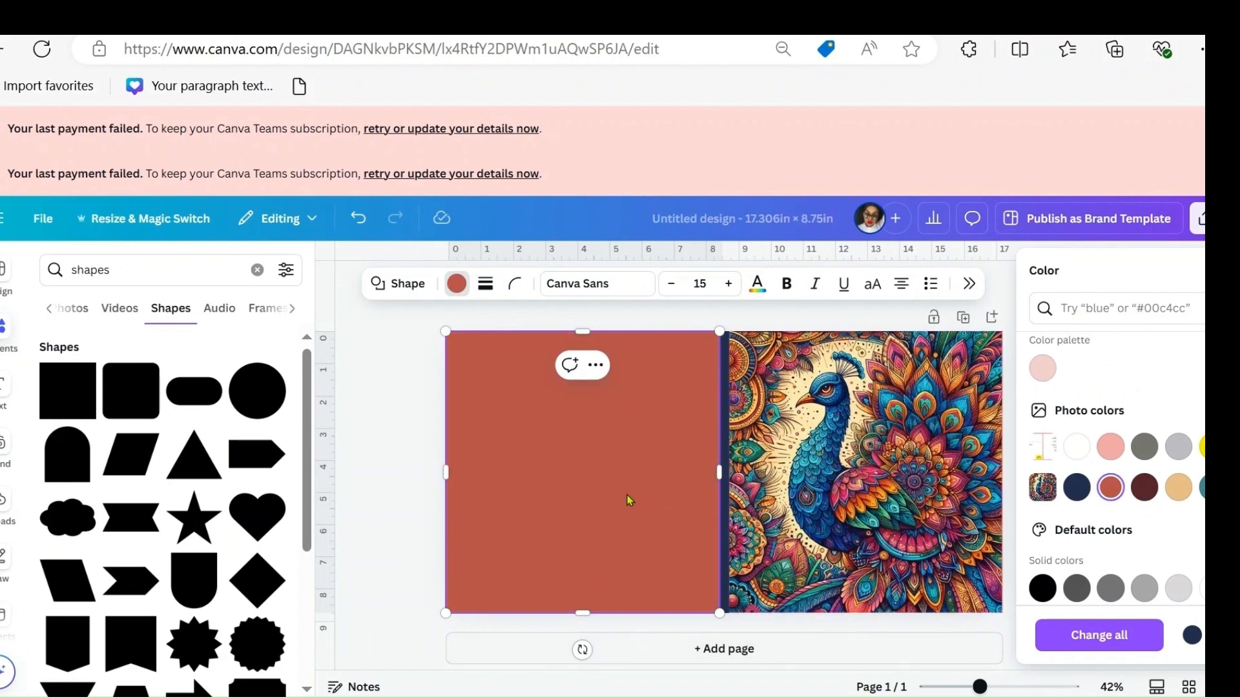
pyautogui.click(394, 393)
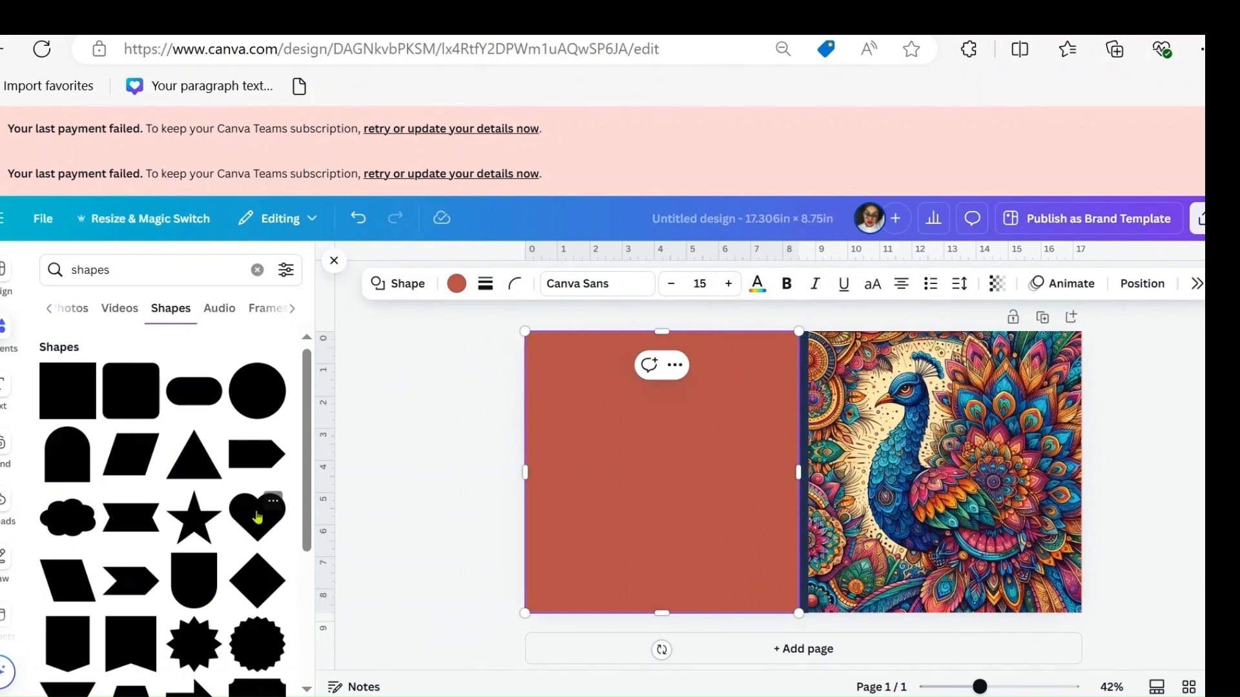
# Step: Add the uploaded fox line drawing to the design and move it toward the back cover
pyautogui.click(16, 504)
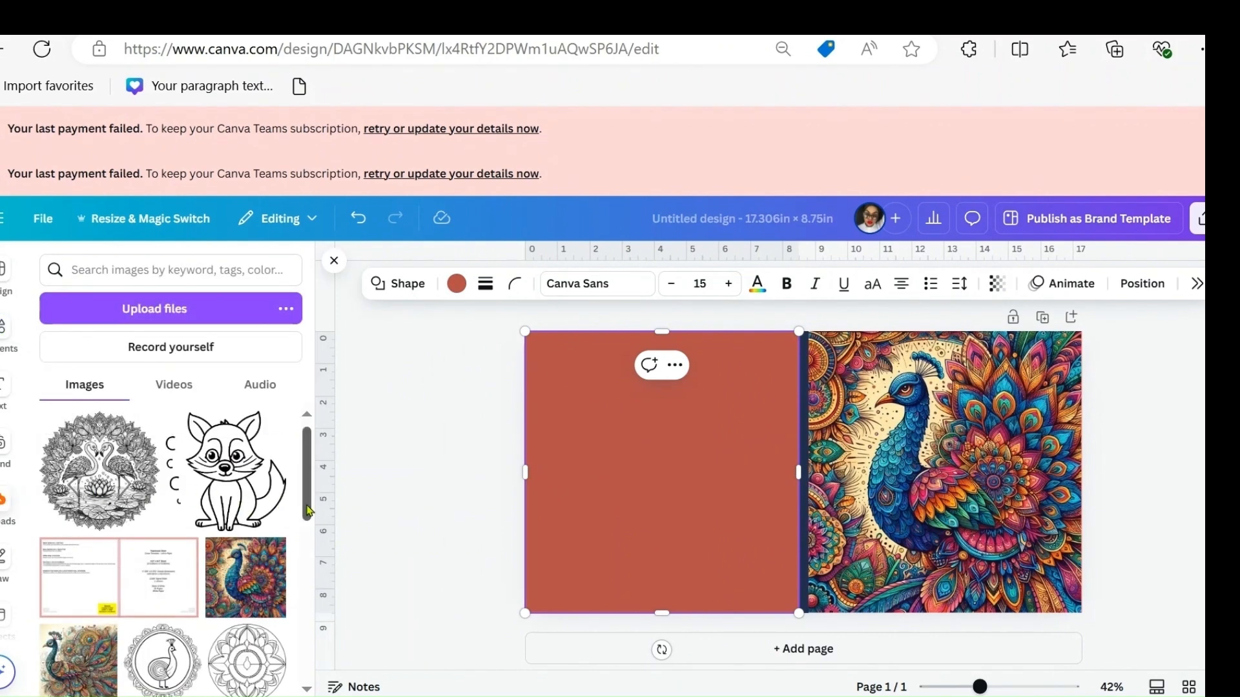
pyautogui.moveTo(309, 510)
pyautogui.mouseDown()
pyautogui.moveTo(307, 554)
pyautogui.moveTo(317, 507)
pyautogui.mouseUp()
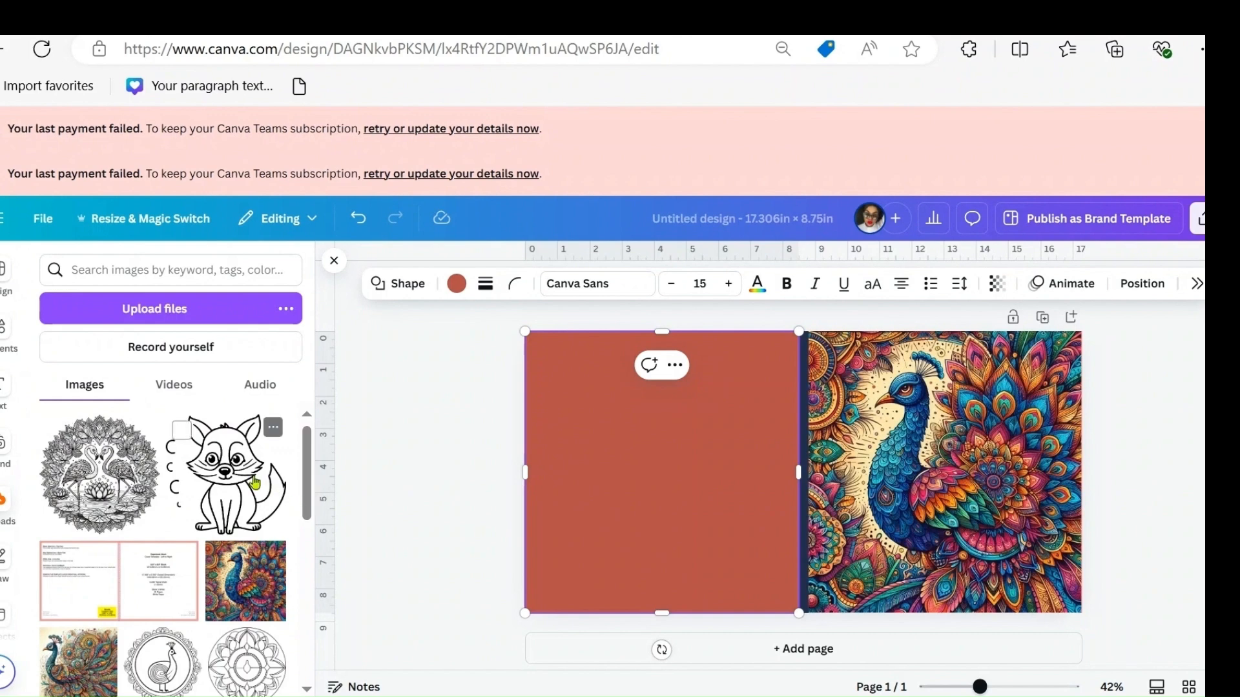
pyautogui.click(255, 483)
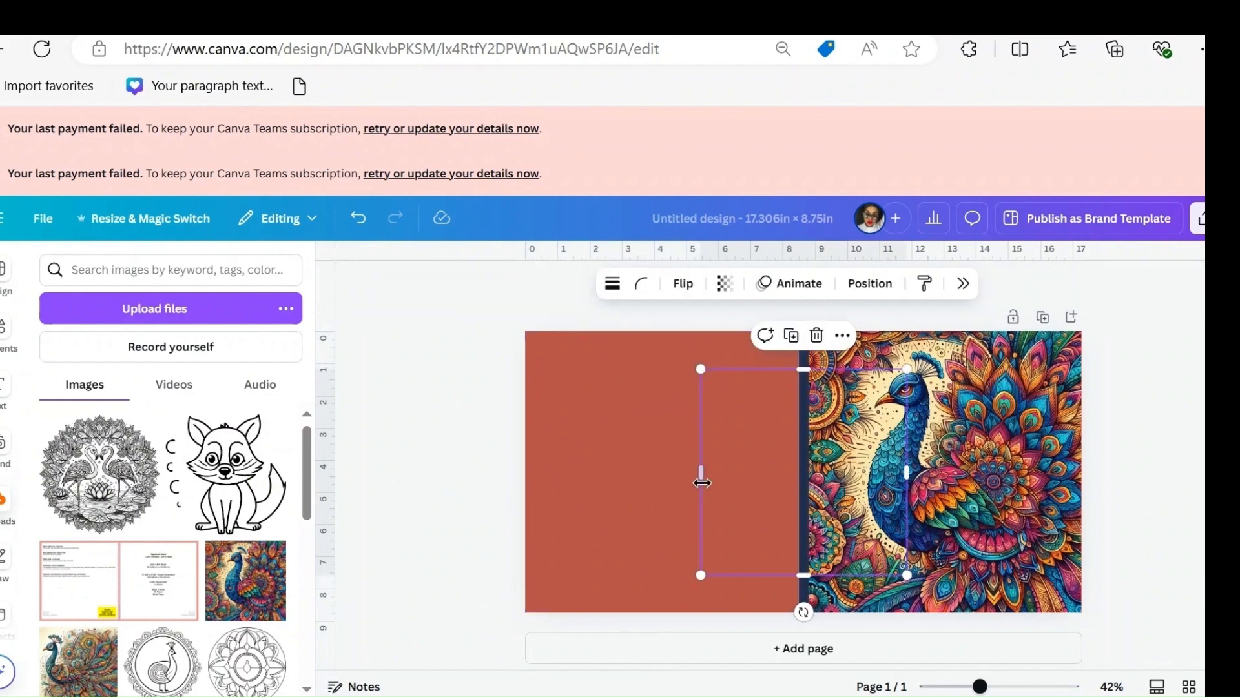
pyautogui.moveTo(727, 489); pyautogui.dragTo(687, 485)
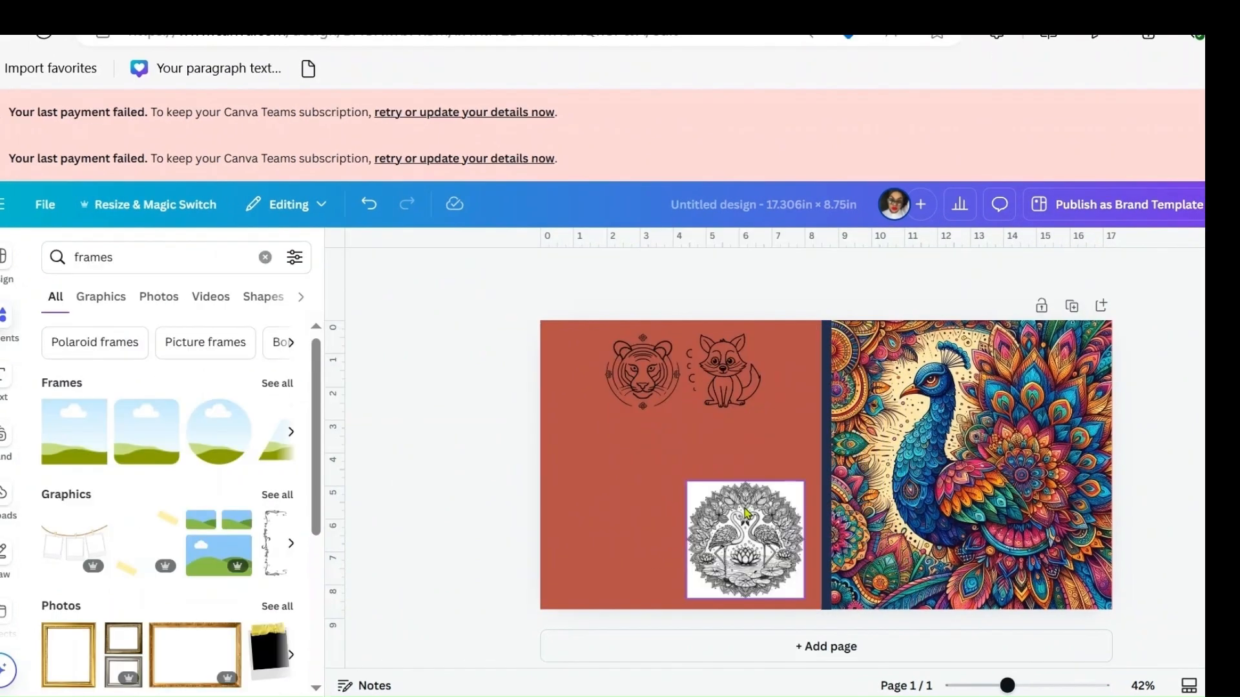
# Step: Add a scalloped circular frame to the back cover, fill it with the flamingo mandala image and place it below the tiger and fox
pyautogui.click(576, 506)
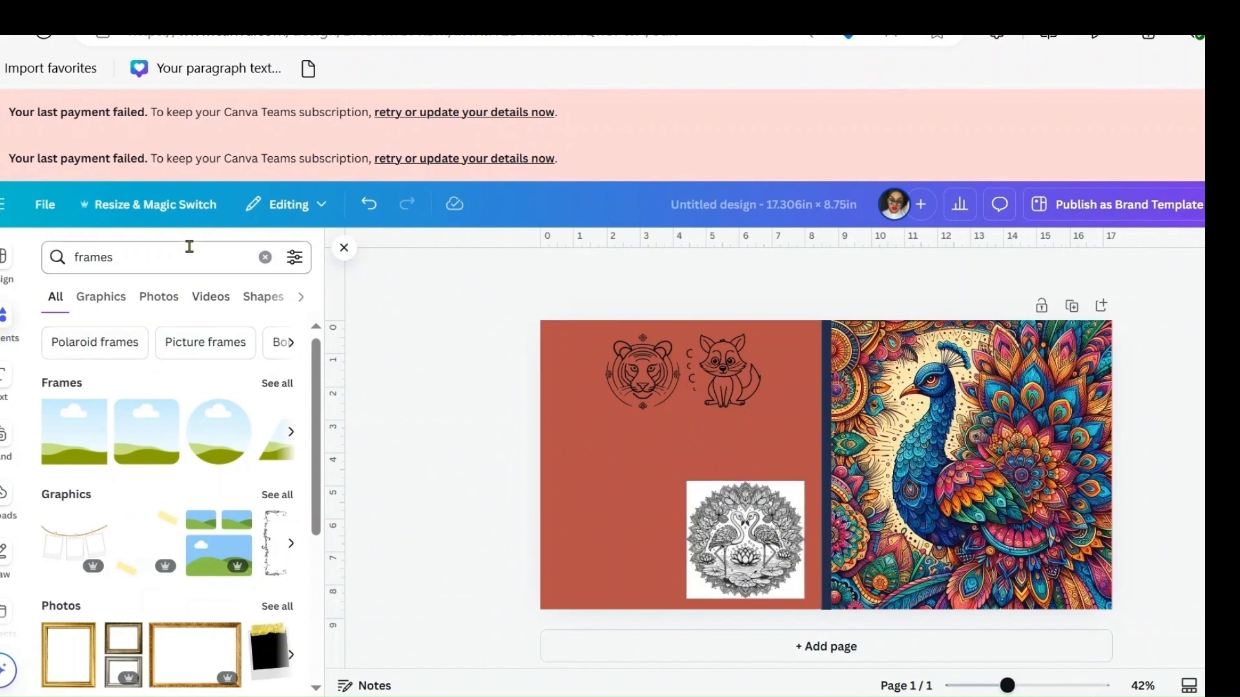
pyautogui.click(274, 389)
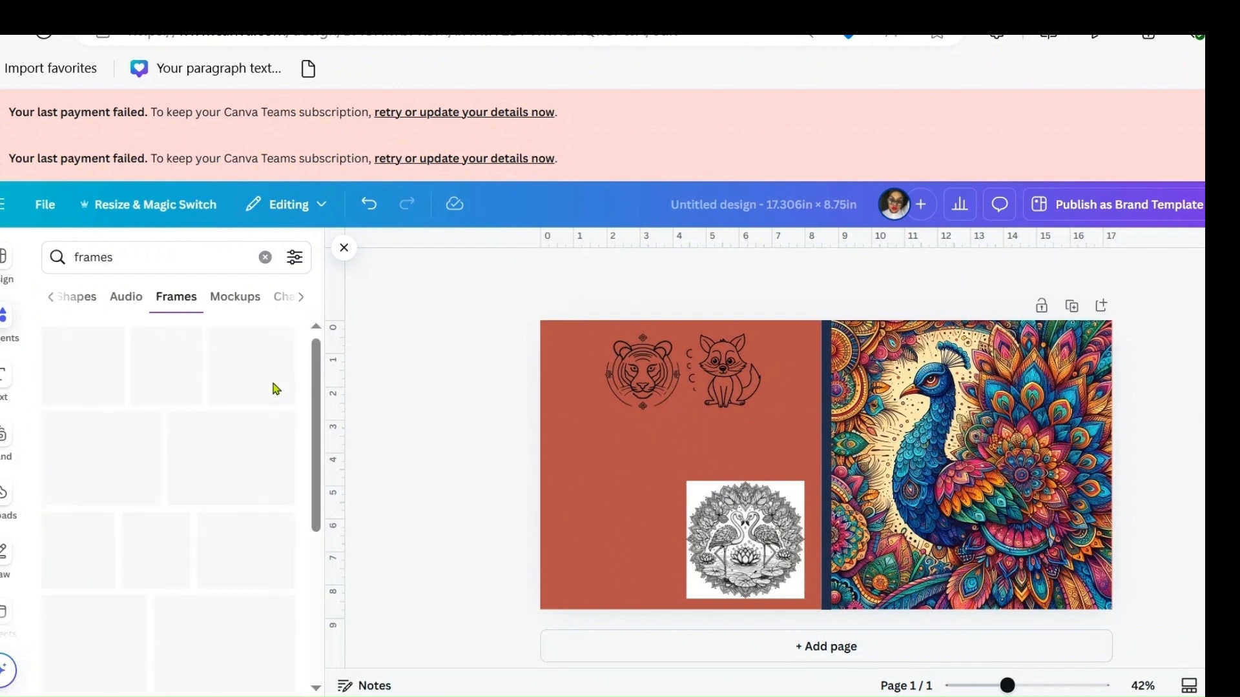
pyautogui.moveTo(735, 548); pyautogui.dragTo(865, 513)
pyautogui.moveTo(101, 537); pyautogui.dragTo(661, 528)
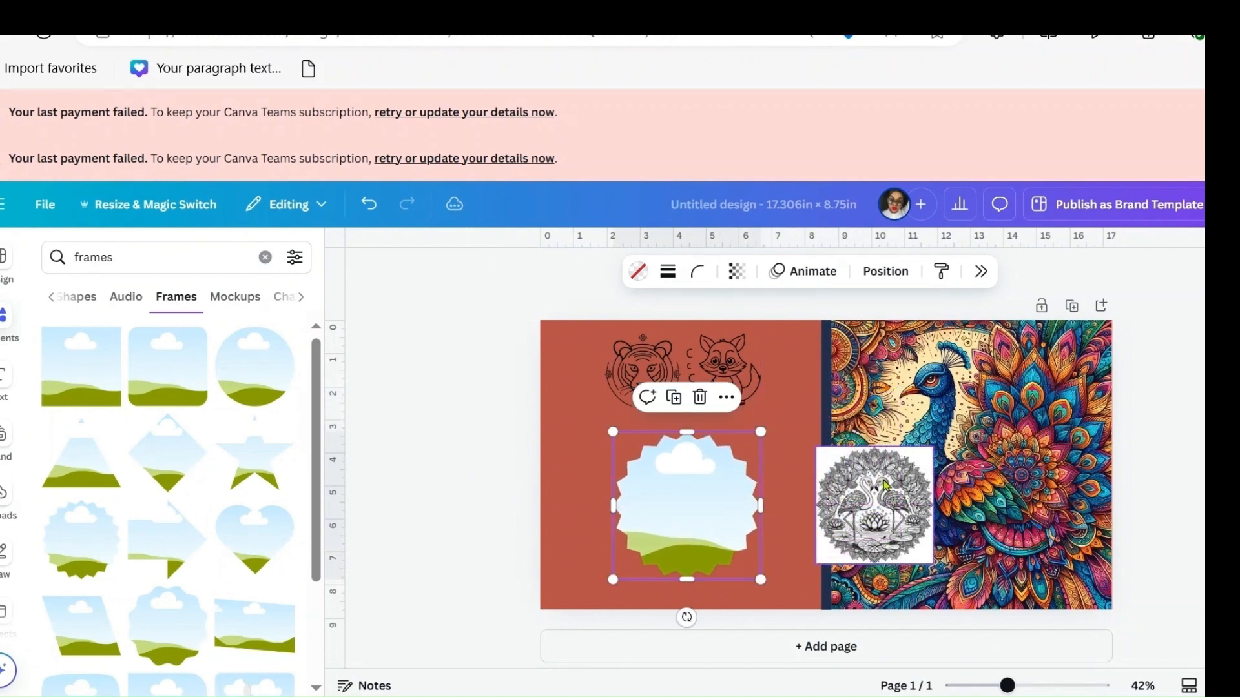
pyautogui.moveTo(891, 485); pyautogui.dragTo(709, 492)
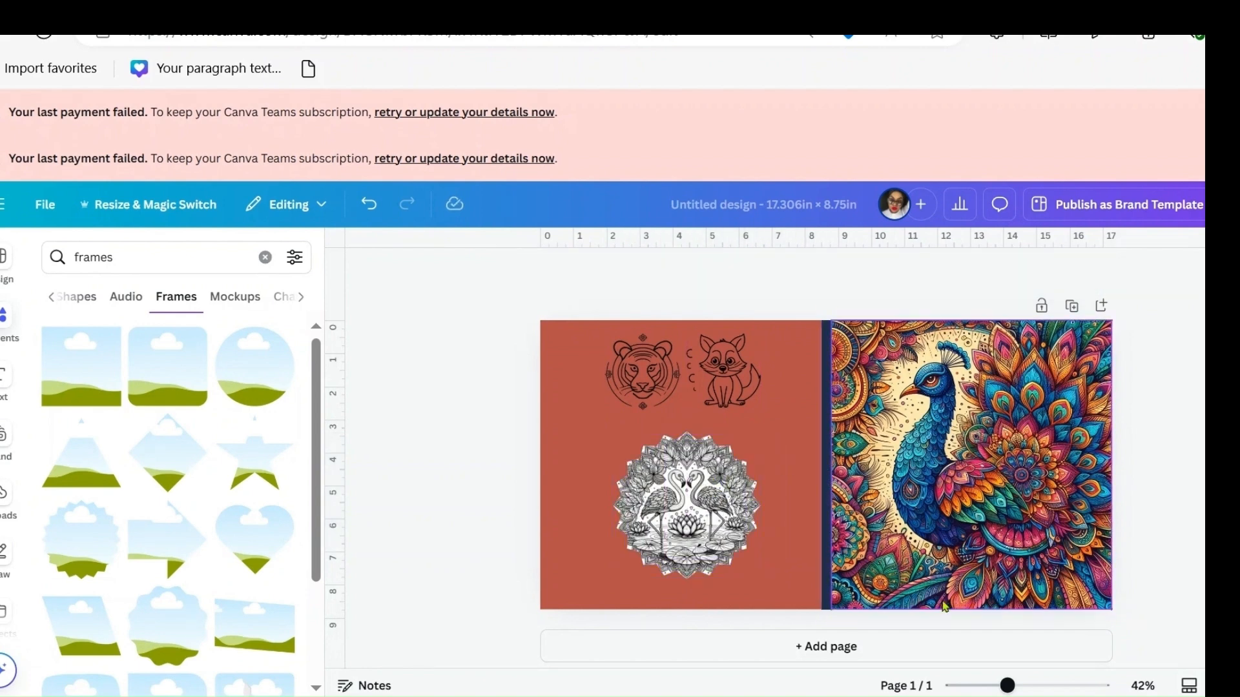
pyautogui.moveTo(678, 522)
pyautogui.mouseDown()
pyautogui.moveTo(673, 547)
pyautogui.moveTo(672, 532)
pyautogui.mouseUp()
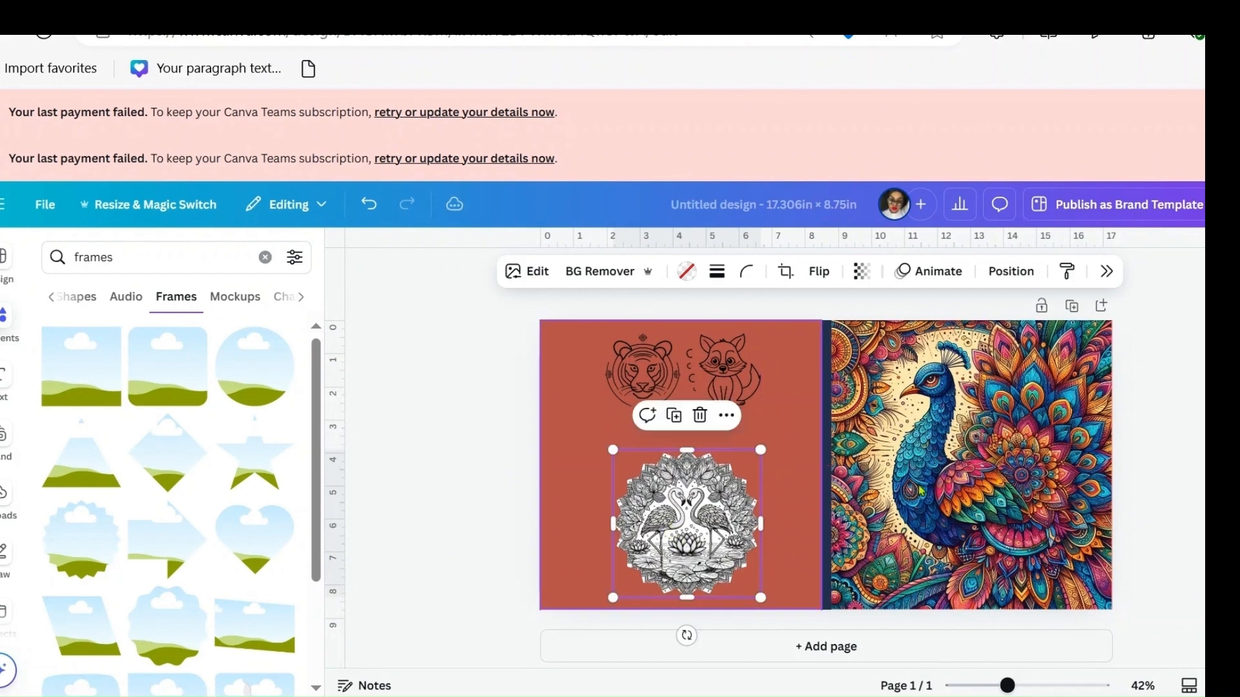
pyautogui.press('Escape')
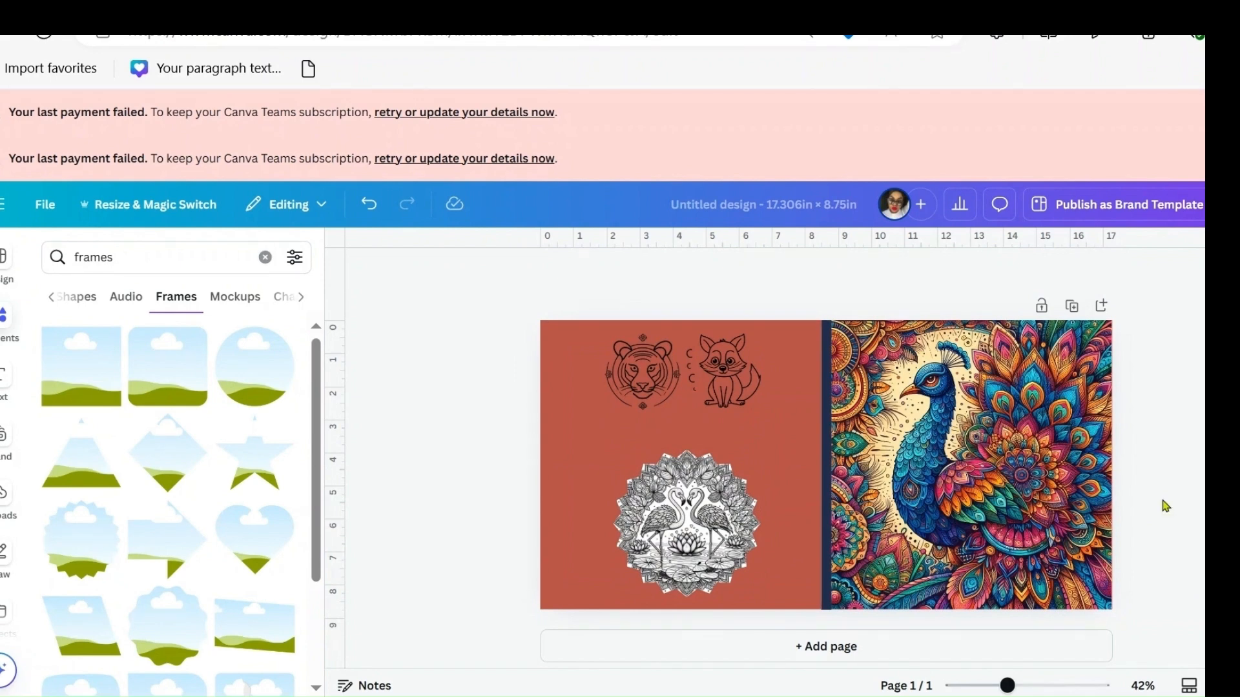
# Step: Try a text box scaled to font size 56.1 between the animal drawings on the back cover, and delete it
pyautogui.click(10, 383)
pyautogui.click(146, 318)
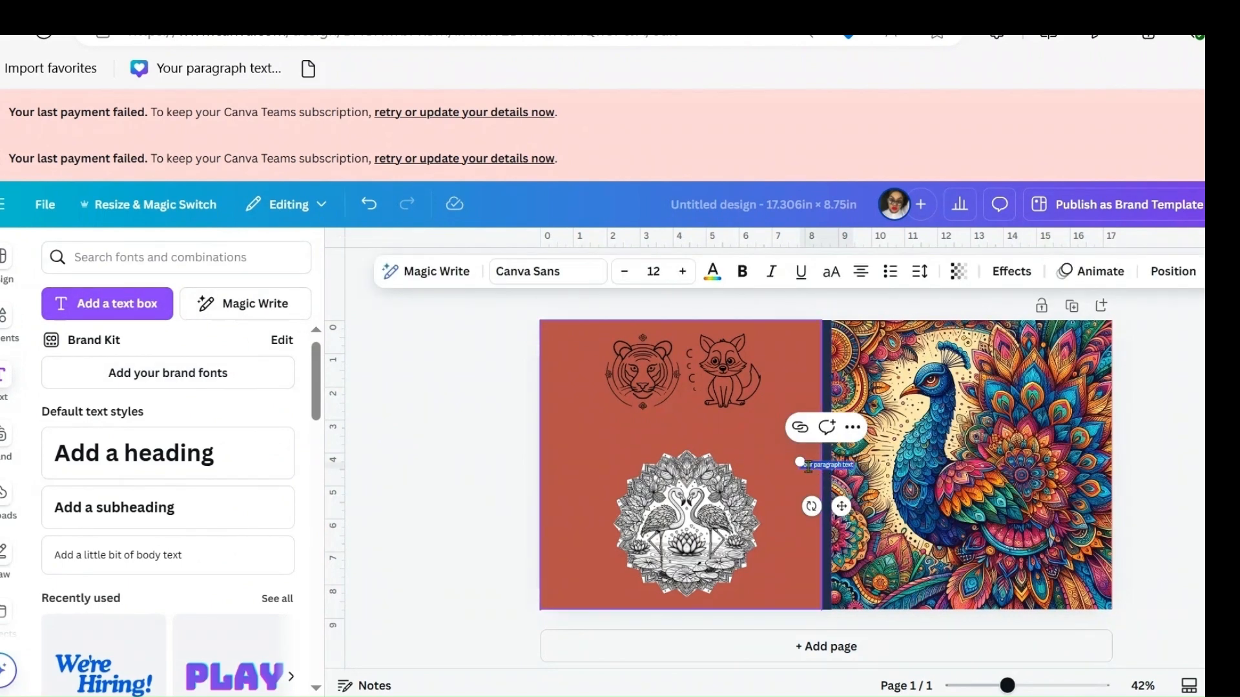
pyautogui.moveTo(799, 462); pyautogui.dragTo(556, 390)
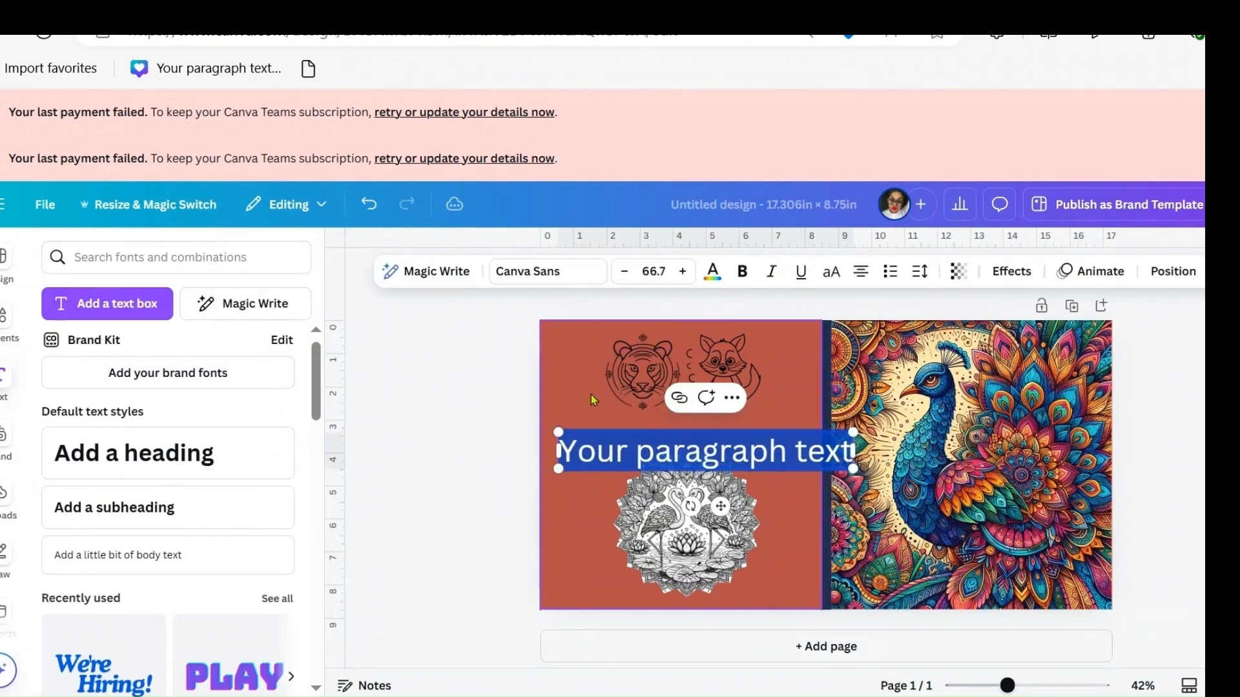
pyautogui.click(771, 444)
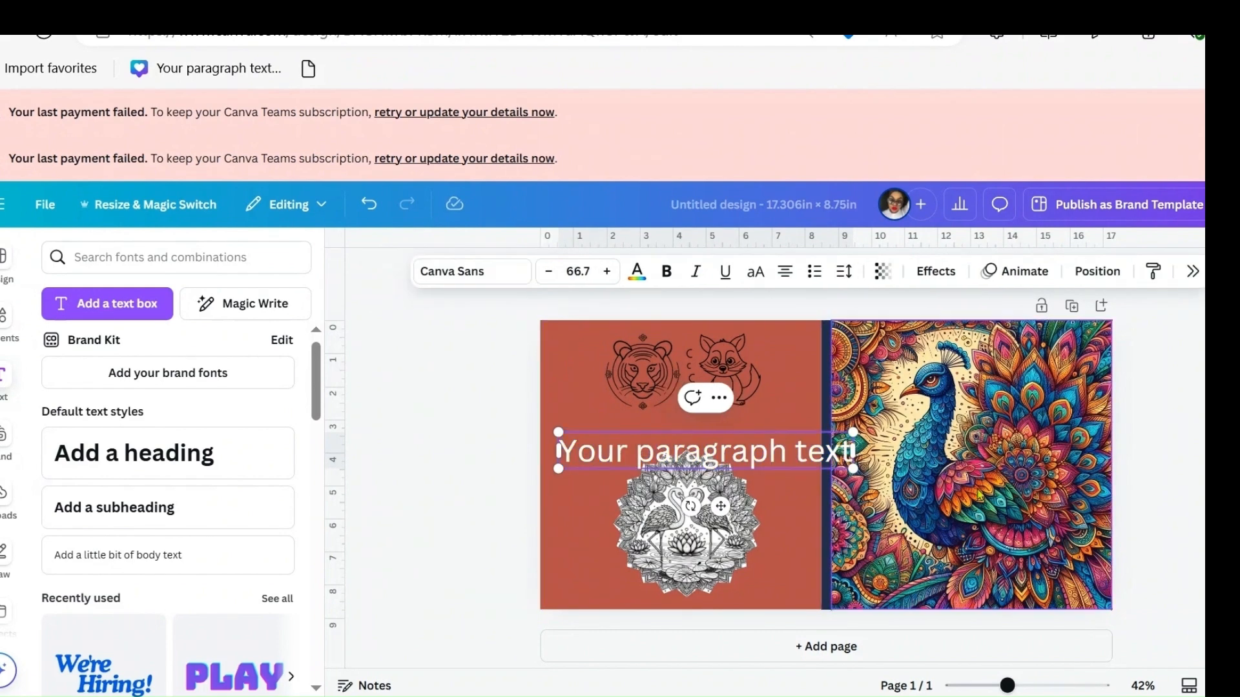
pyautogui.click(1194, 489)
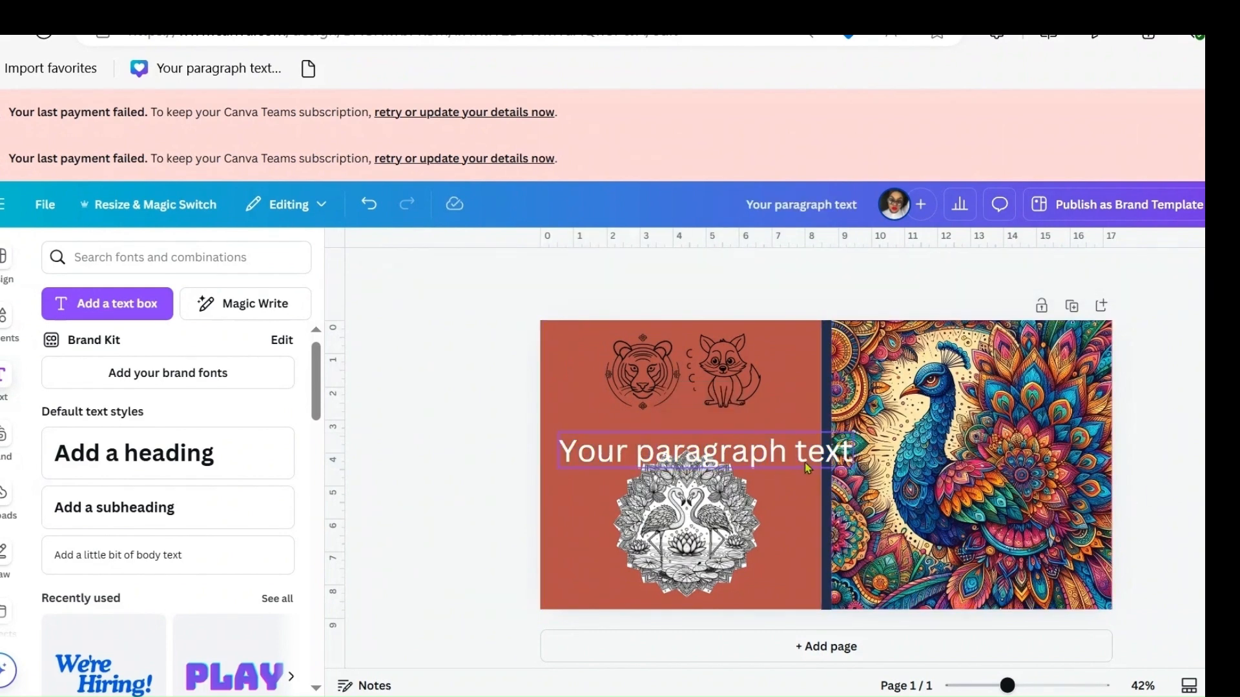
pyautogui.moveTo(808, 468); pyautogui.dragTo(787, 445)
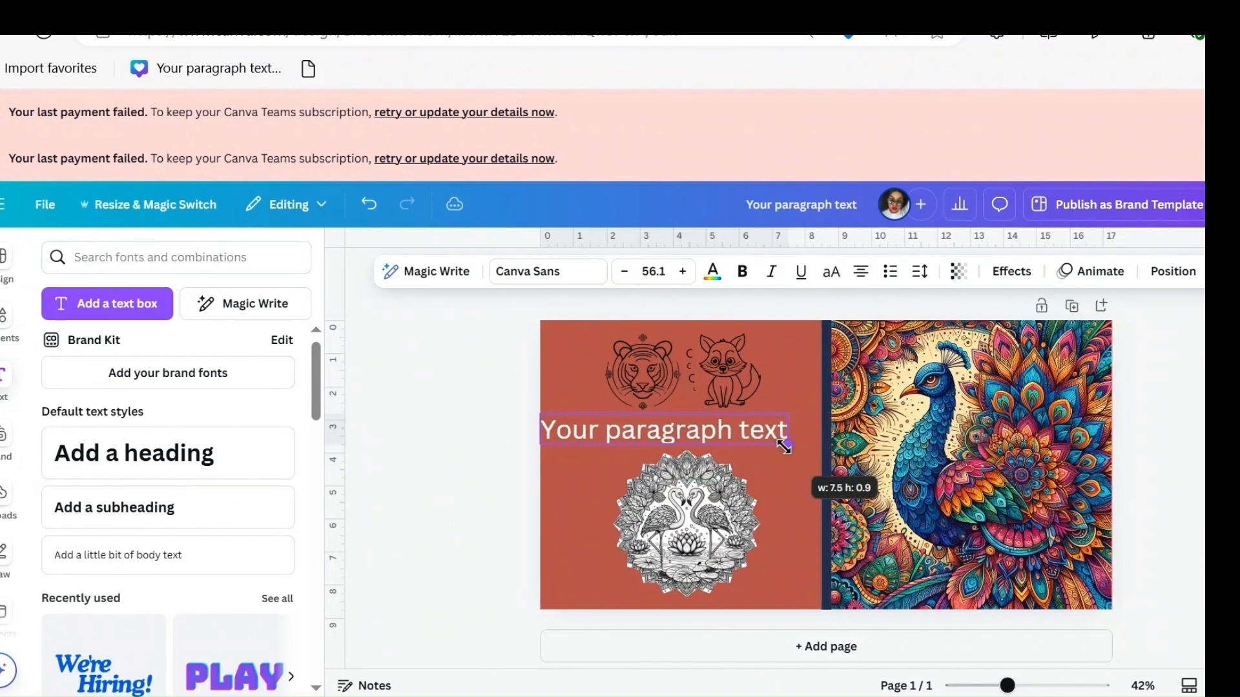
pyautogui.moveTo(692, 438); pyautogui.dragTo(709, 435)
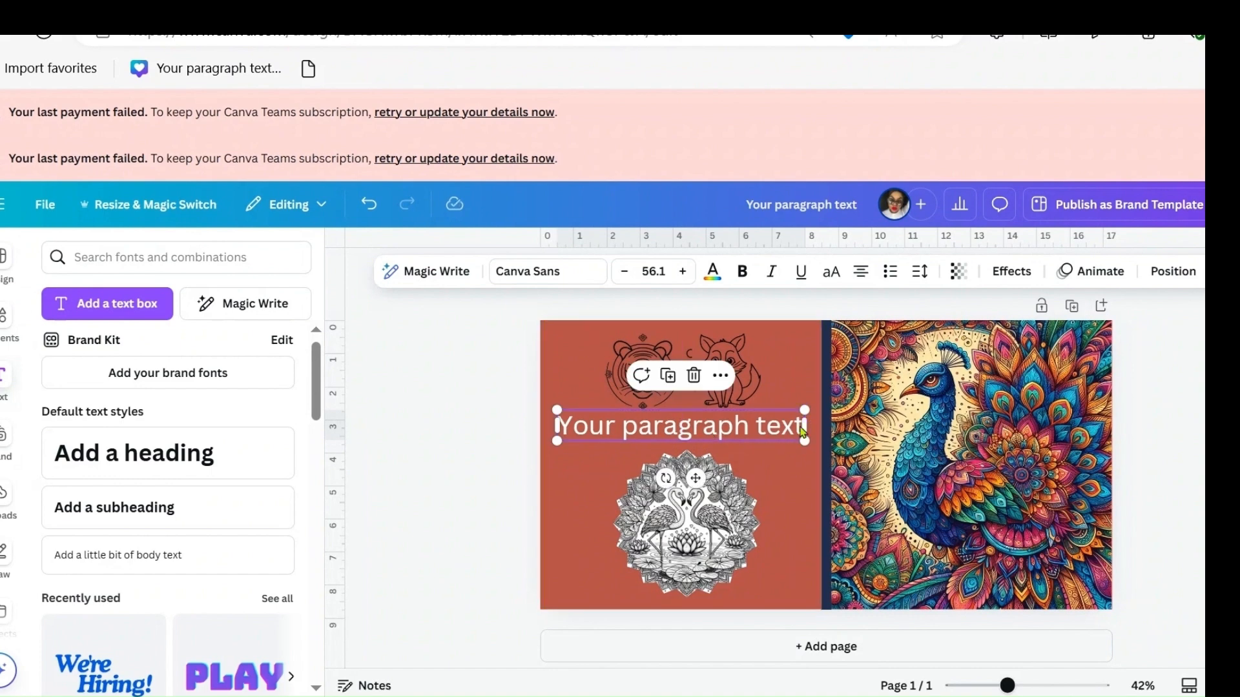
pyautogui.doubleClick(802, 430)
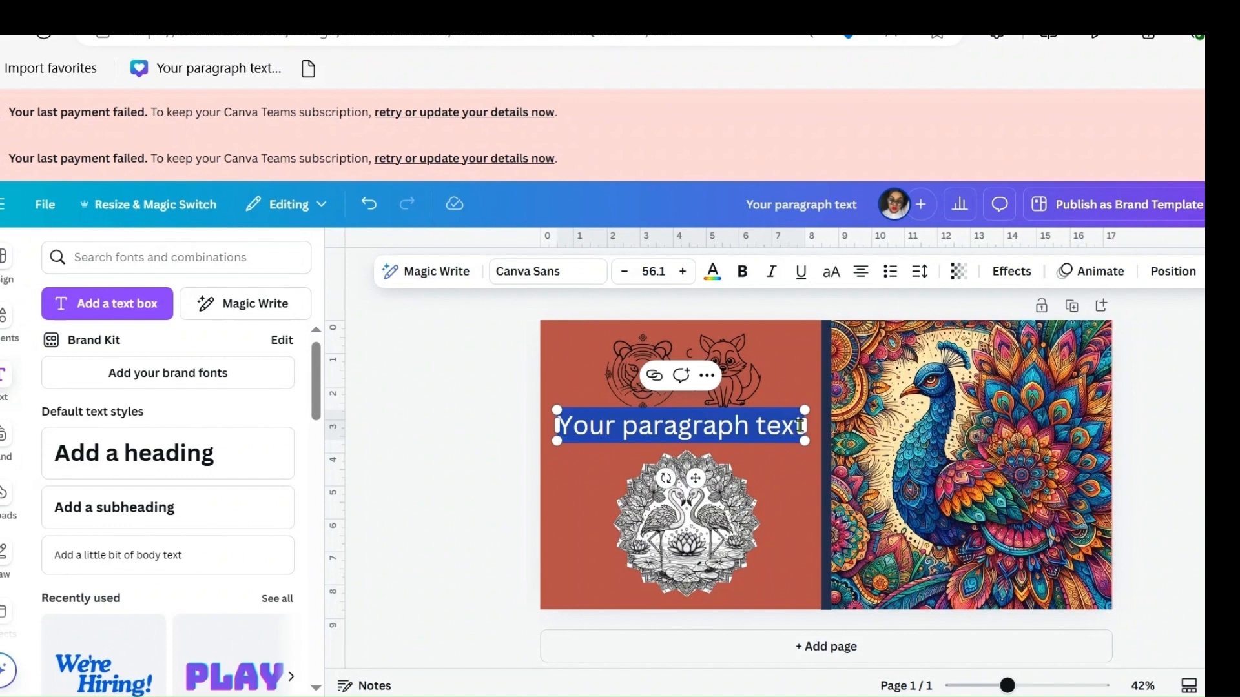
pyautogui.press('BackSpace')
# Step: Paste the copied text "Your relaxation begins here" as a text box and enlarge it to font size 41.3 above the flamingo image
pyautogui.rightClick(803, 433)
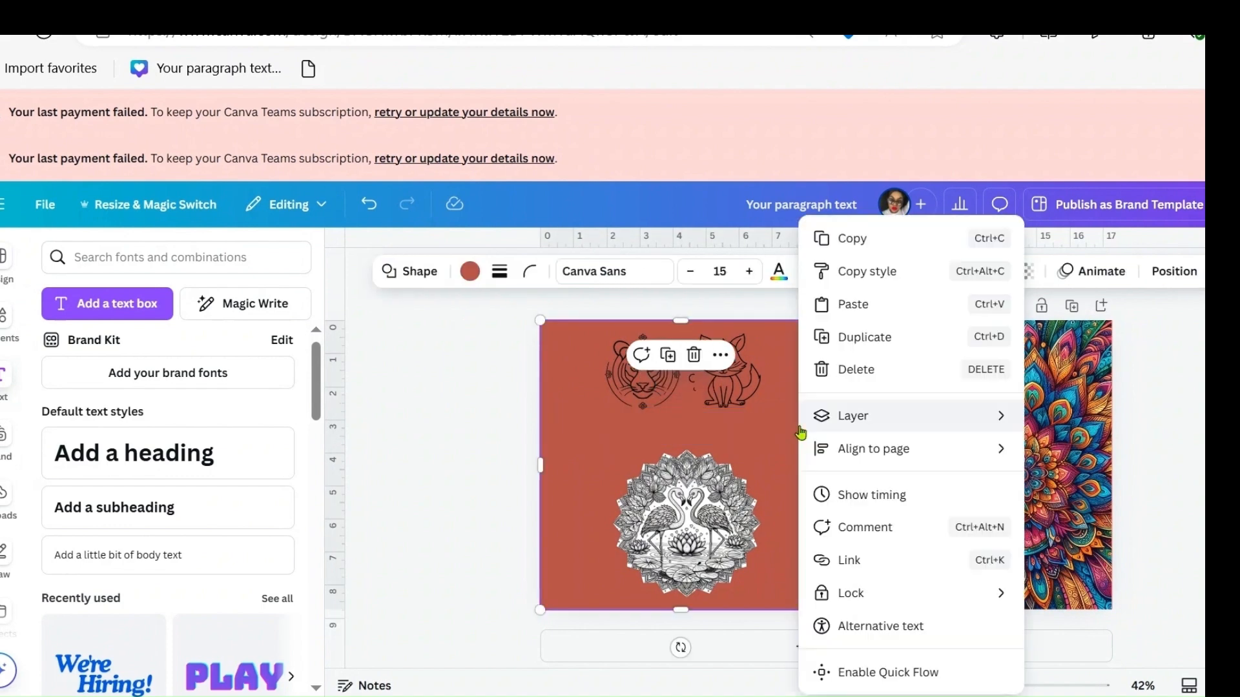
pyautogui.click(890, 321)
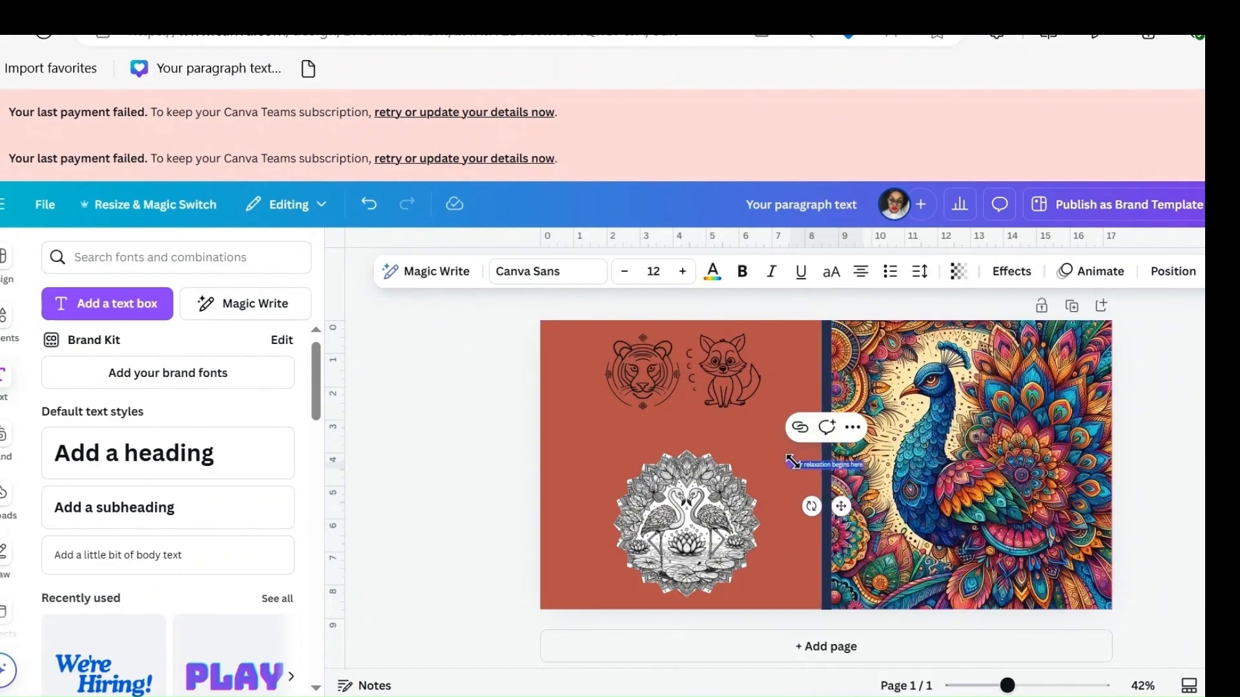
pyautogui.moveTo(792, 461); pyautogui.dragTo(620, 430)
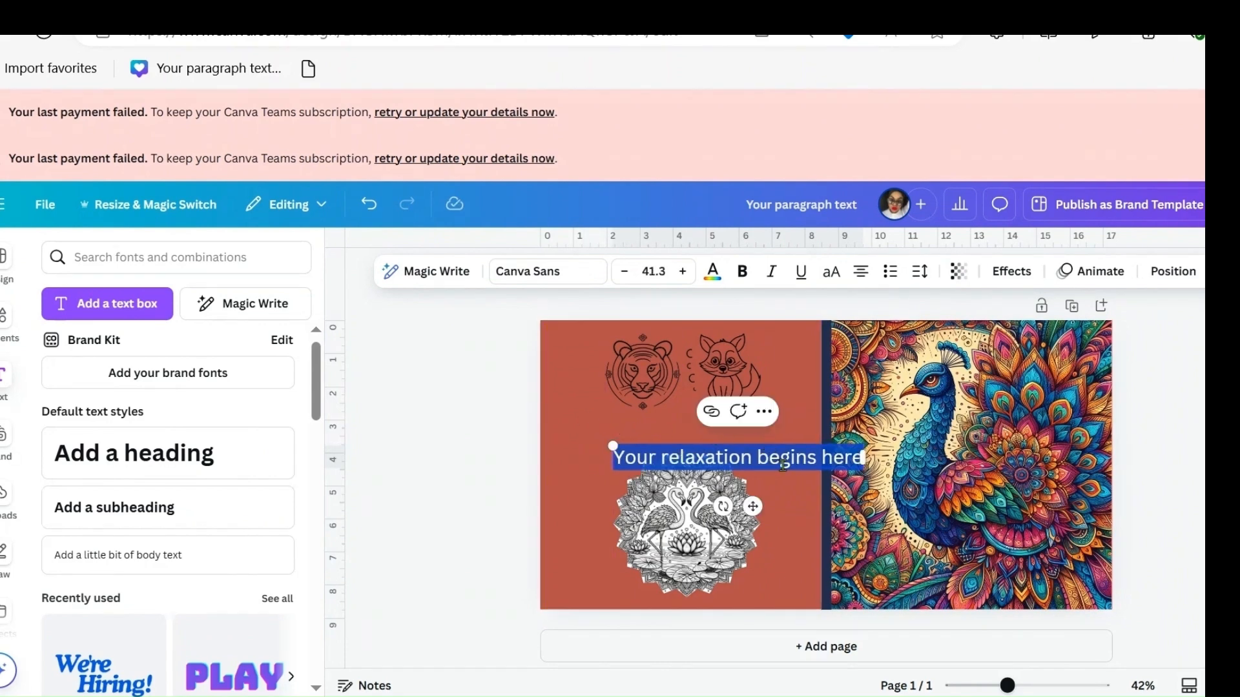
pyautogui.press('Escape')
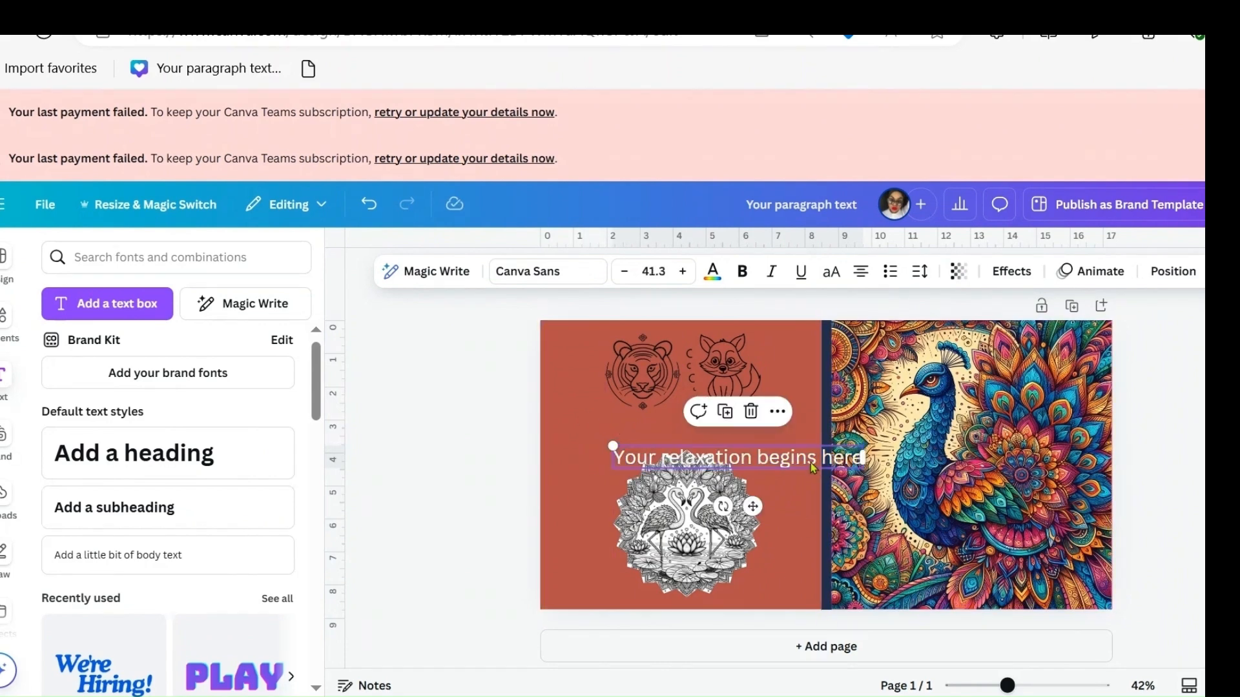
# Step: Move the "Your relaxation begins here" caption between the upper animal drawings and the flamingo image, make it bold and center it on the back cover
pyautogui.moveTo(807, 461); pyautogui.dragTo(764, 435)
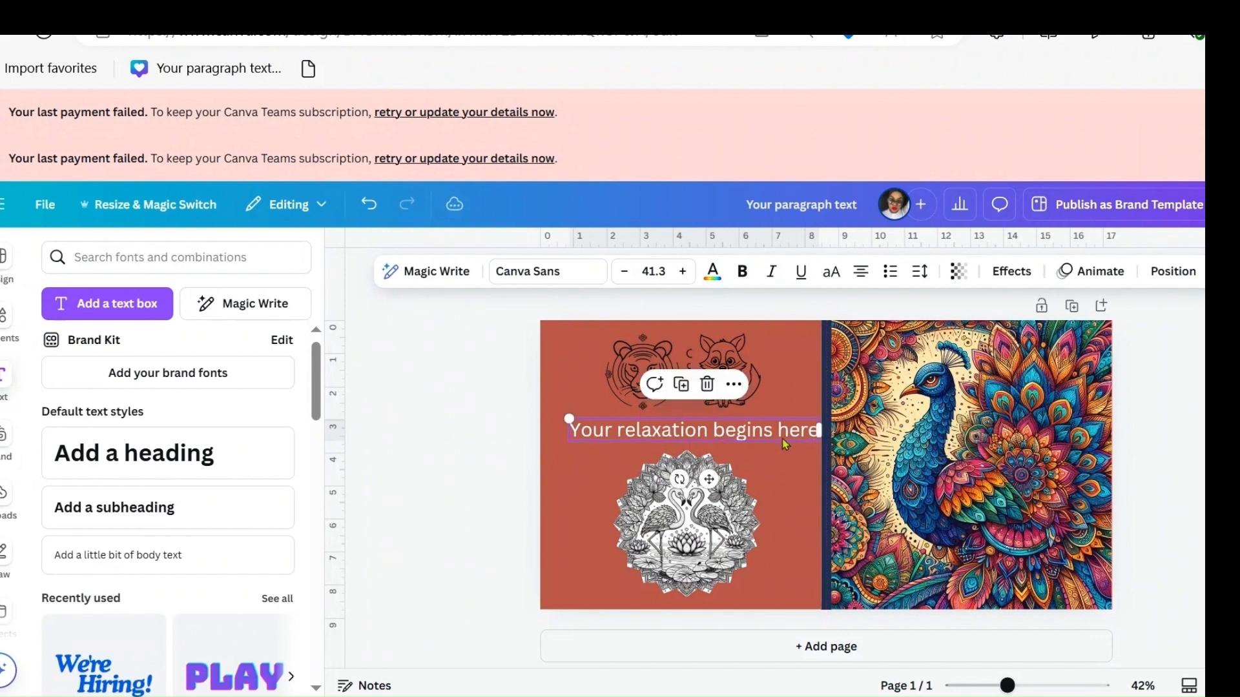
pyautogui.click(742, 272)
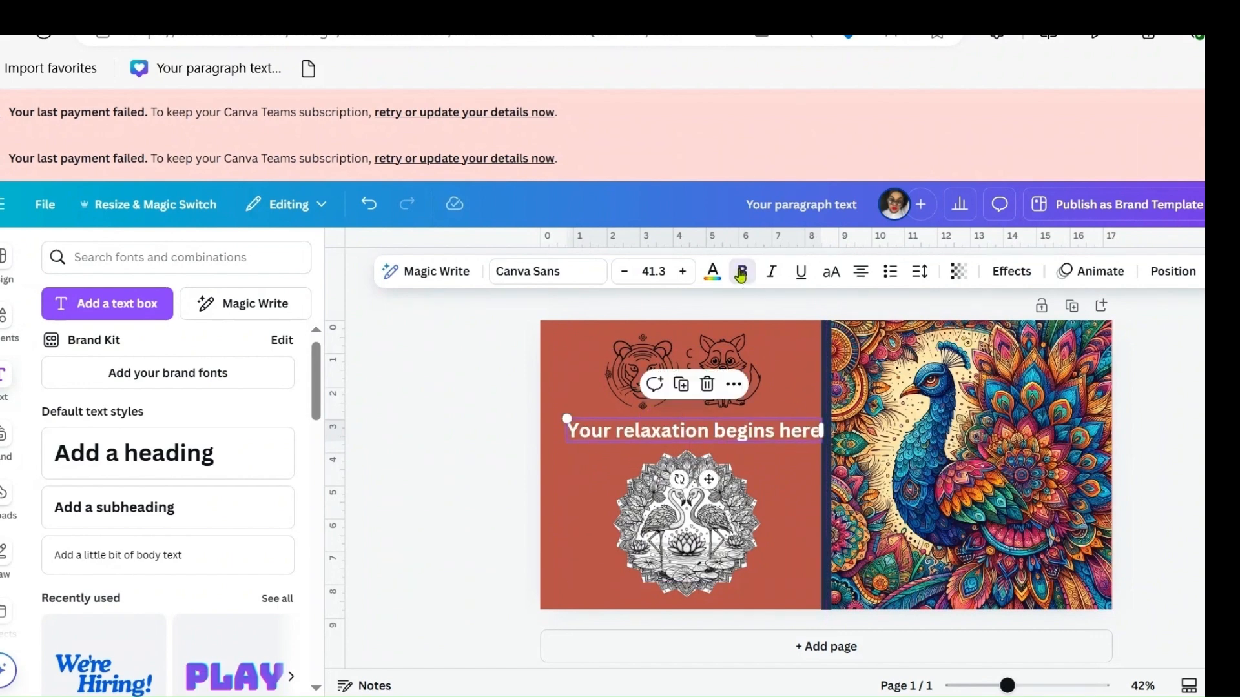
pyautogui.click(590, 273)
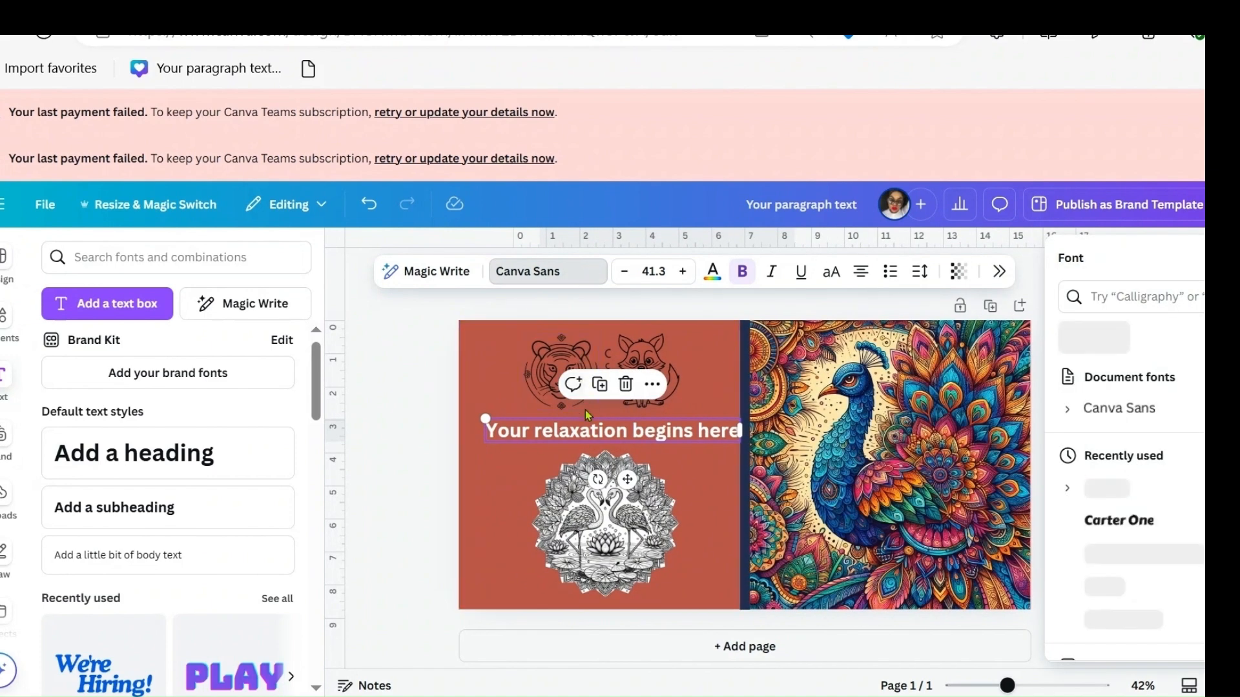
pyautogui.moveTo(588, 434)
pyautogui.mouseDown()
pyautogui.moveTo(561, 434)
pyautogui.moveTo(574, 434)
pyautogui.mouseUp()
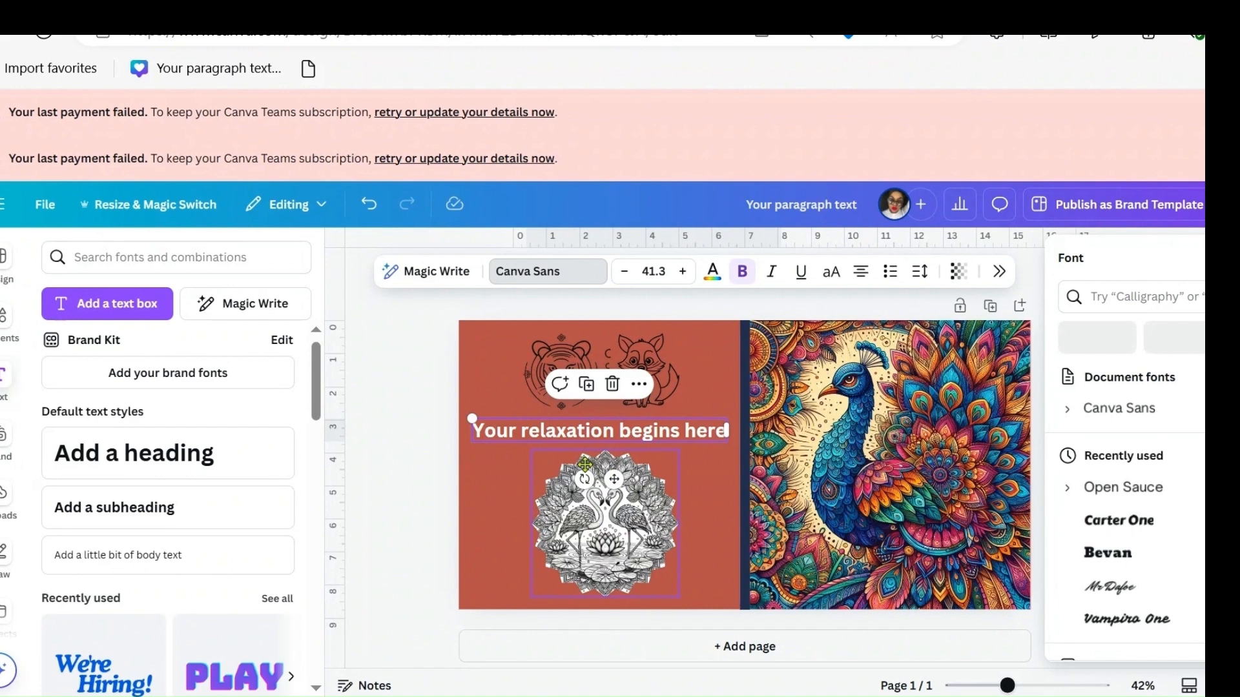
pyautogui.press('Escape')
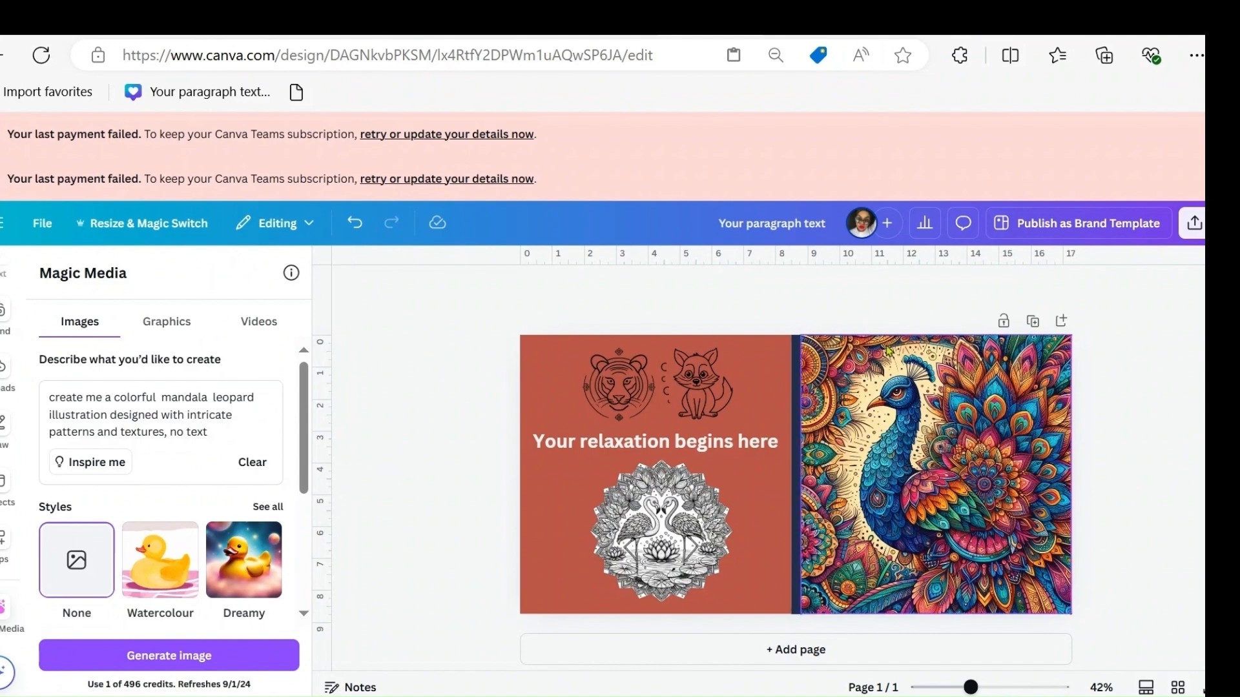
# Step: Duplicate the cover page and delete the peacock image from the copy's front cover
pyautogui.click(1032, 321)
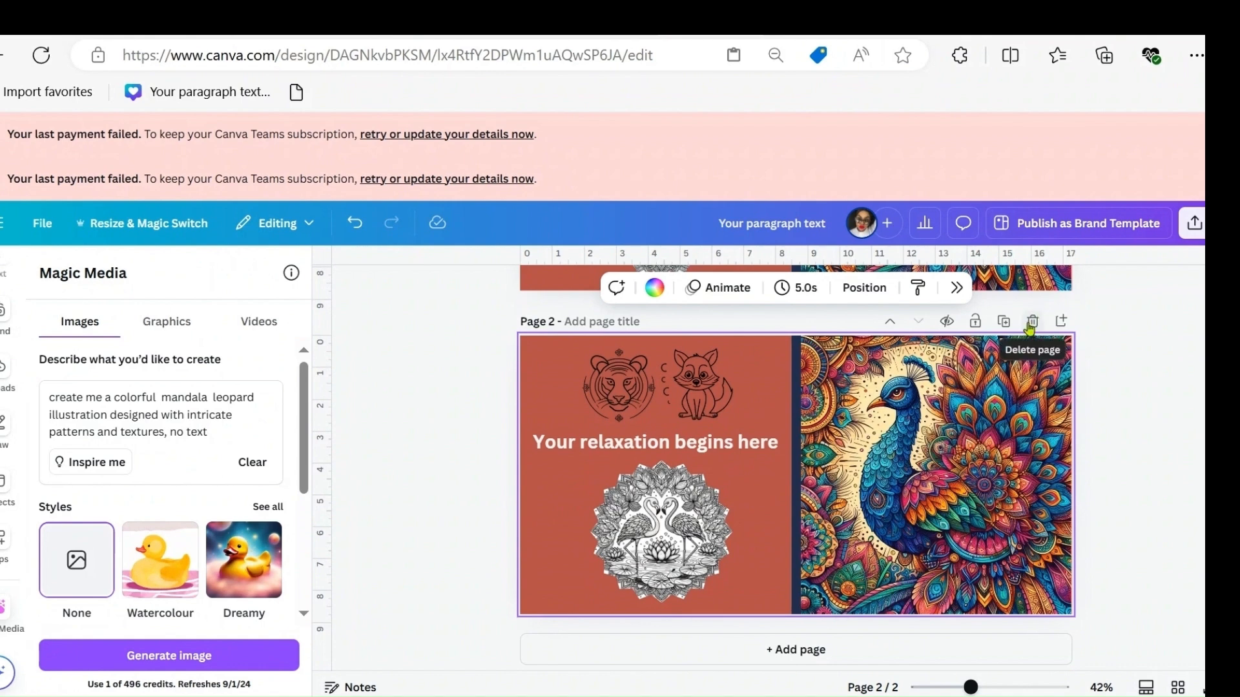
pyautogui.click(806, 463)
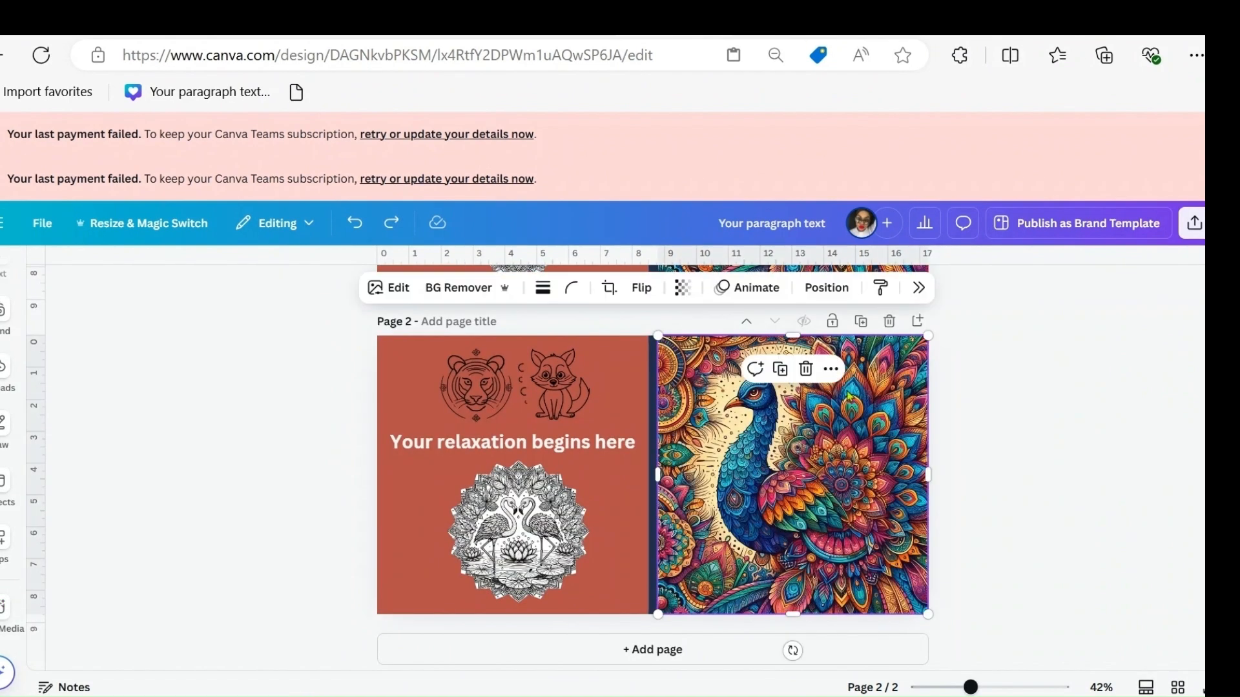
pyautogui.click(806, 369)
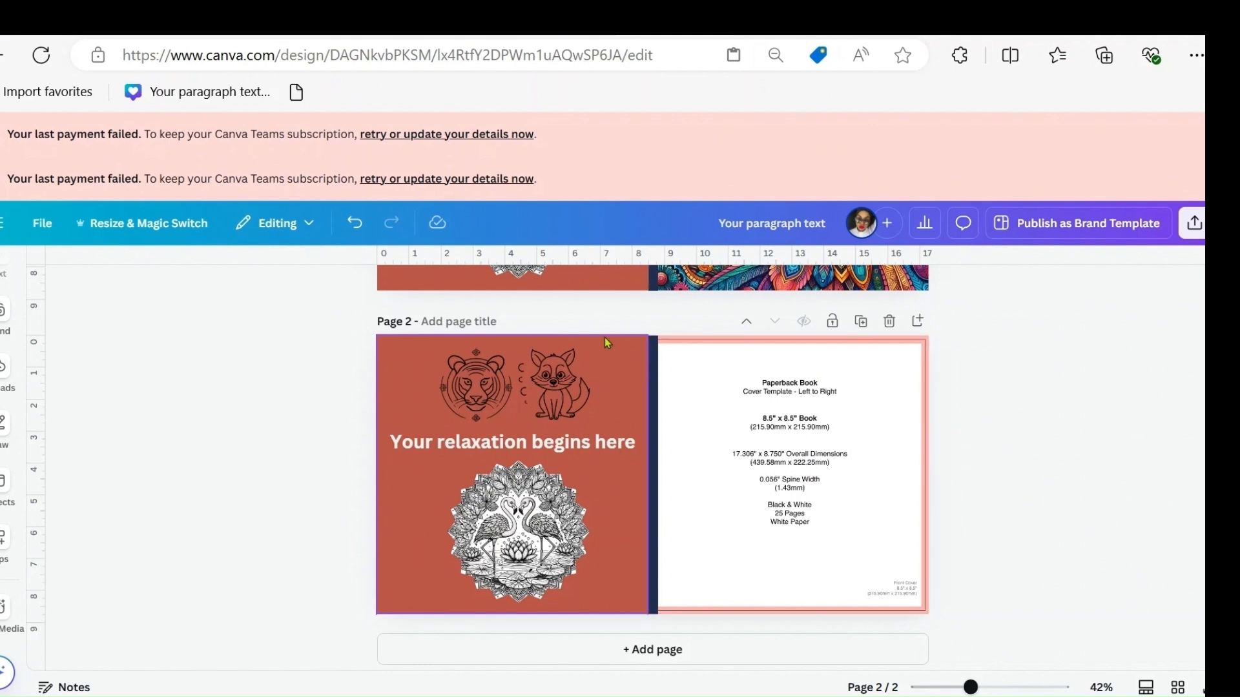
# Step: Delete the tiger drawing, the fox drawing and the "Your relaxation begins here" caption from the back cover on page 2
pyautogui.click(470, 370)
pyautogui.click(489, 316)
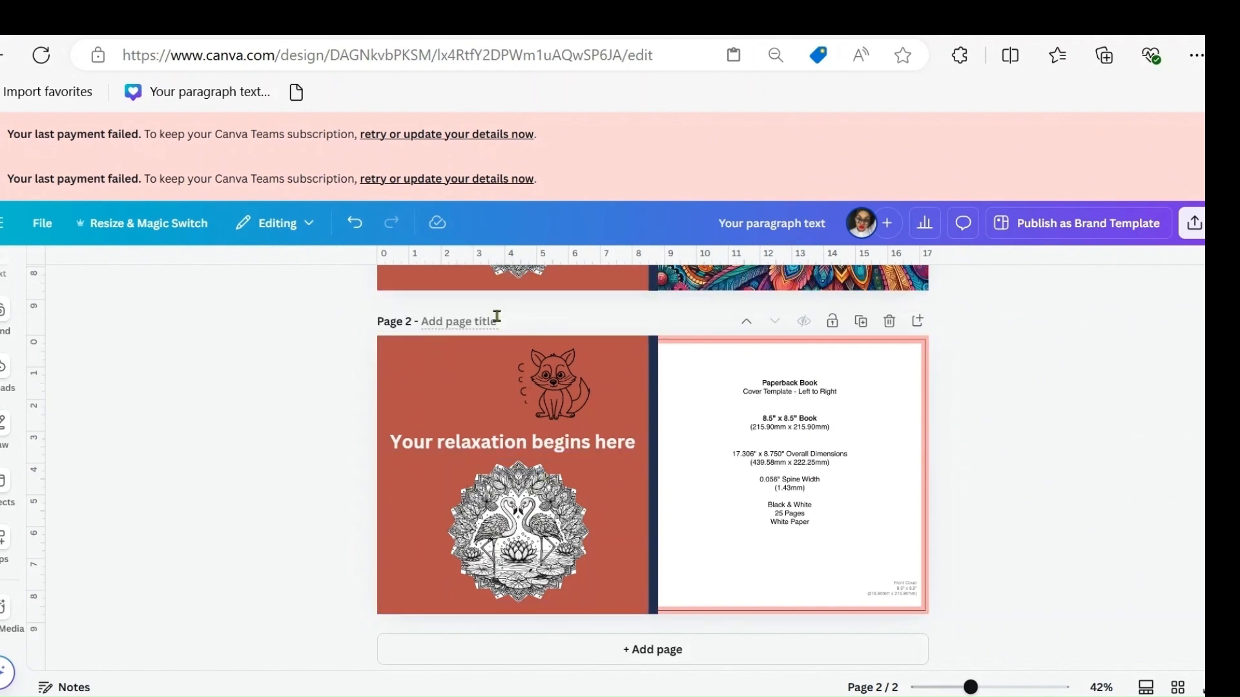
pyautogui.click(559, 391)
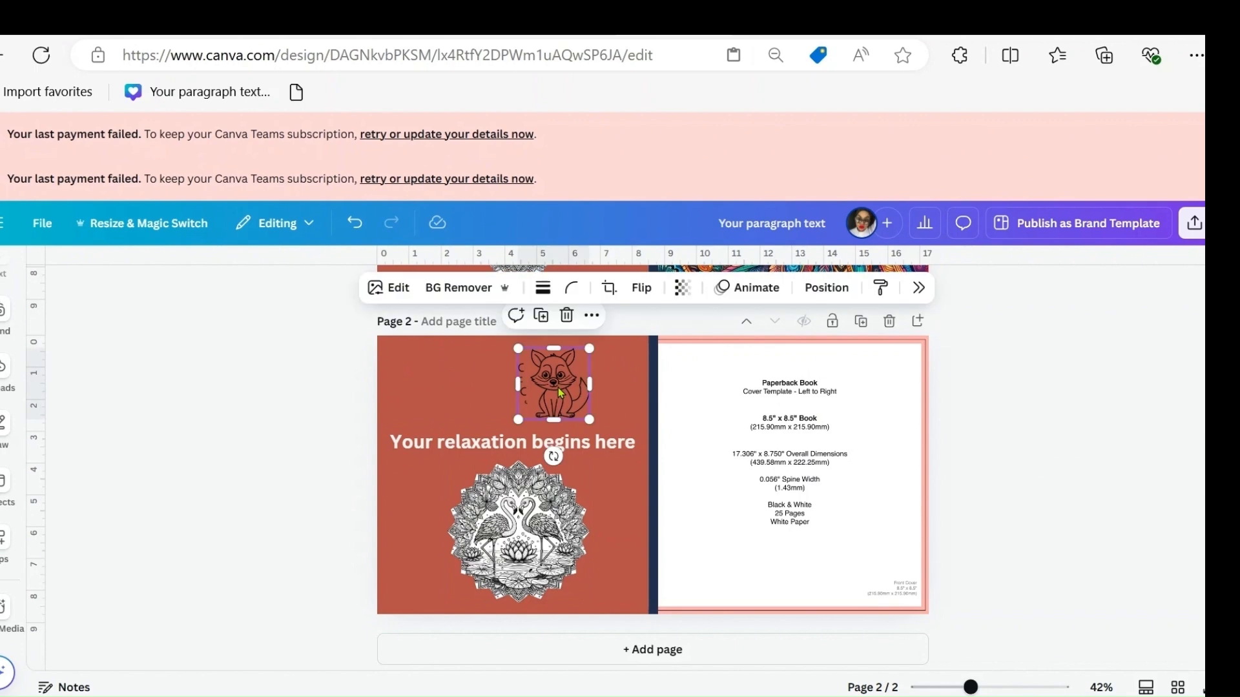
pyautogui.click(566, 315)
pyautogui.click(503, 444)
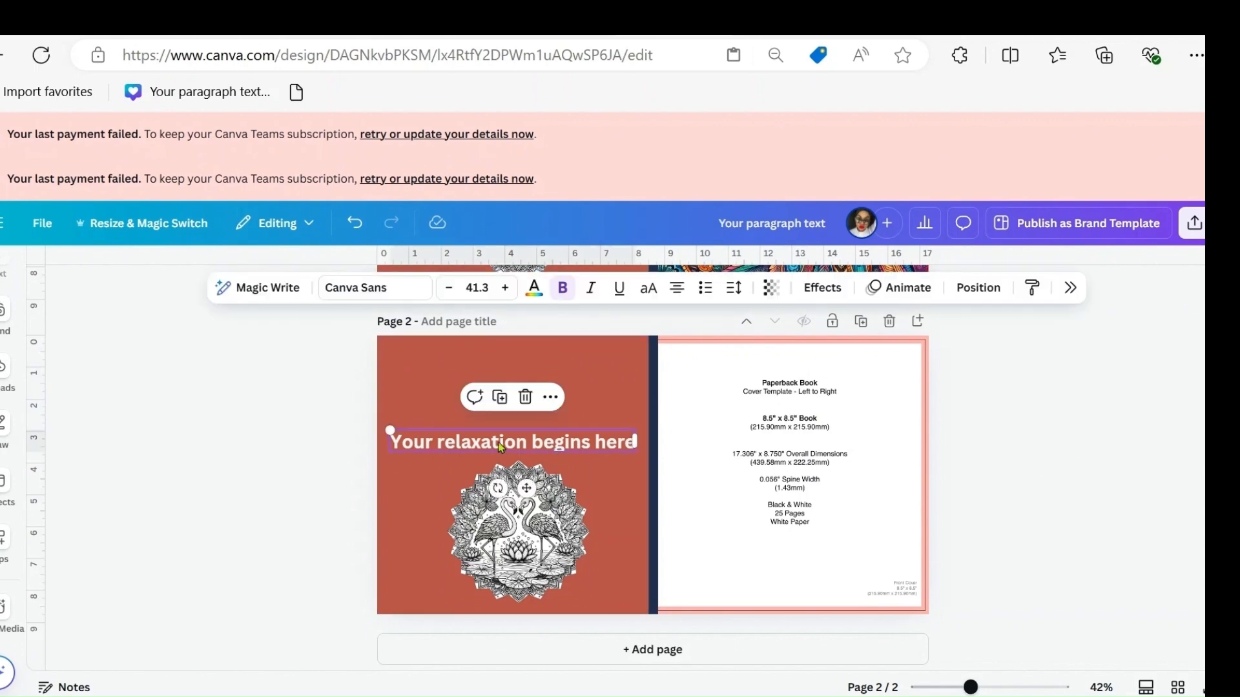
pyautogui.click(525, 399)
# Step: Delete the flamingo image and its scalloped frame from the back cover on page 2
pyautogui.click(527, 524)
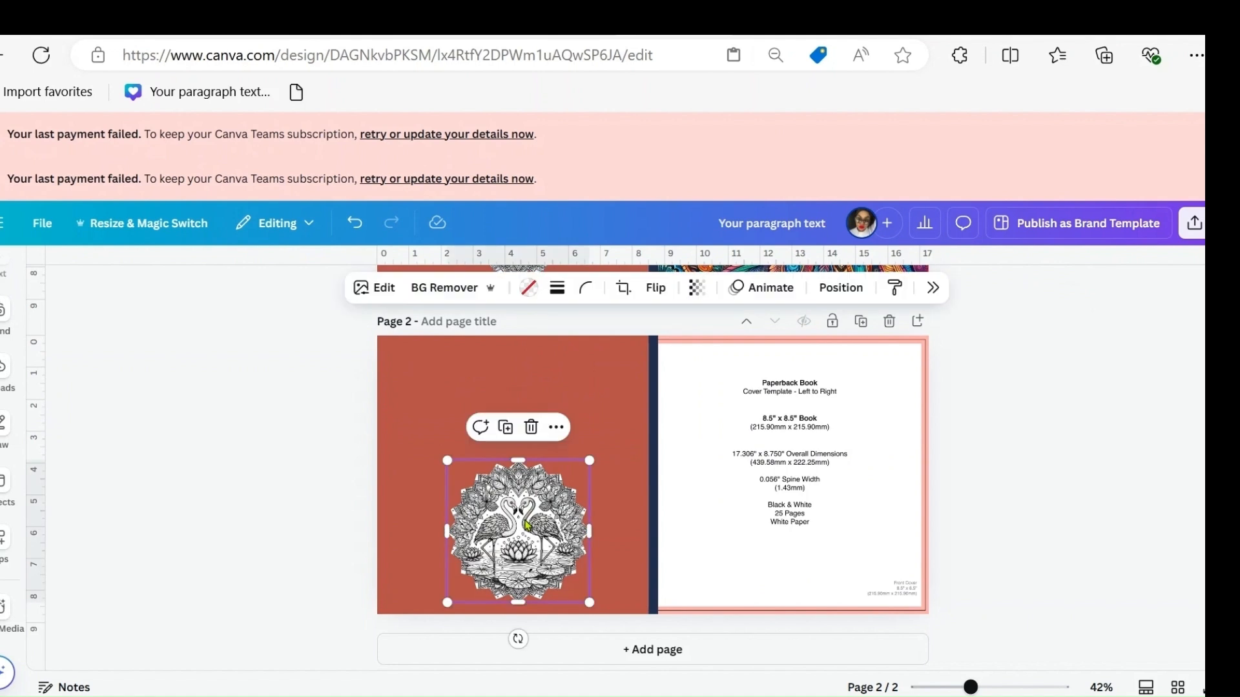
pyautogui.click(532, 427)
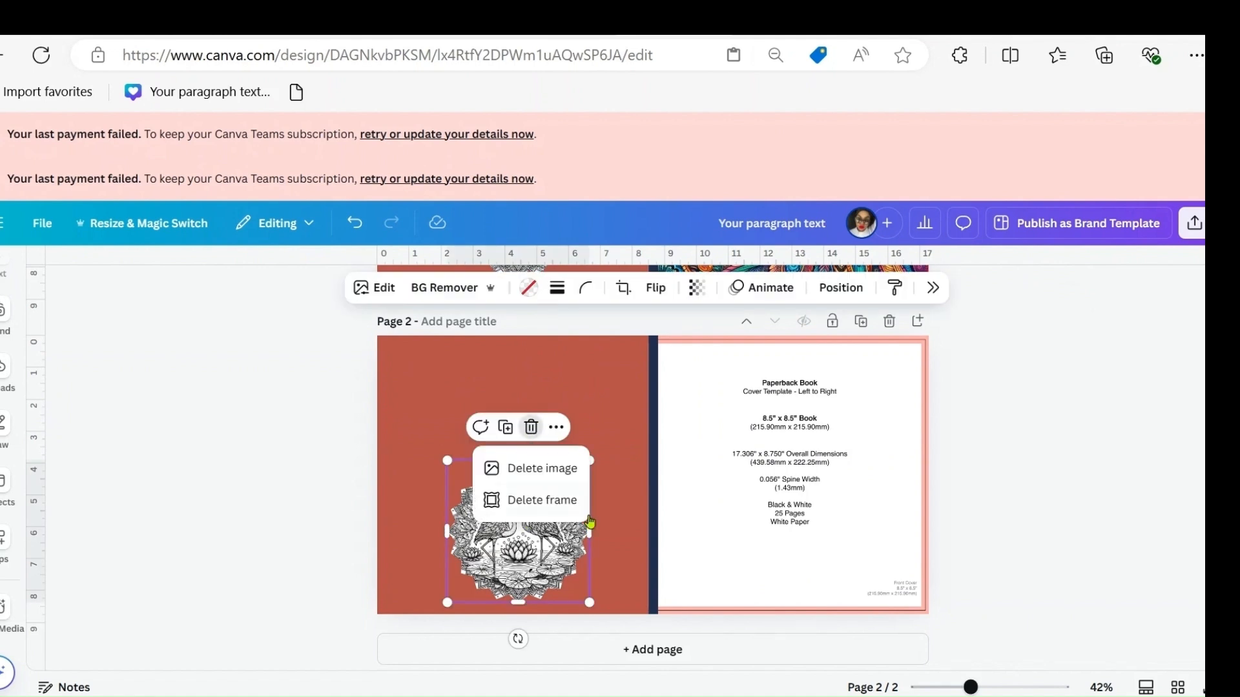
pyautogui.click(560, 476)
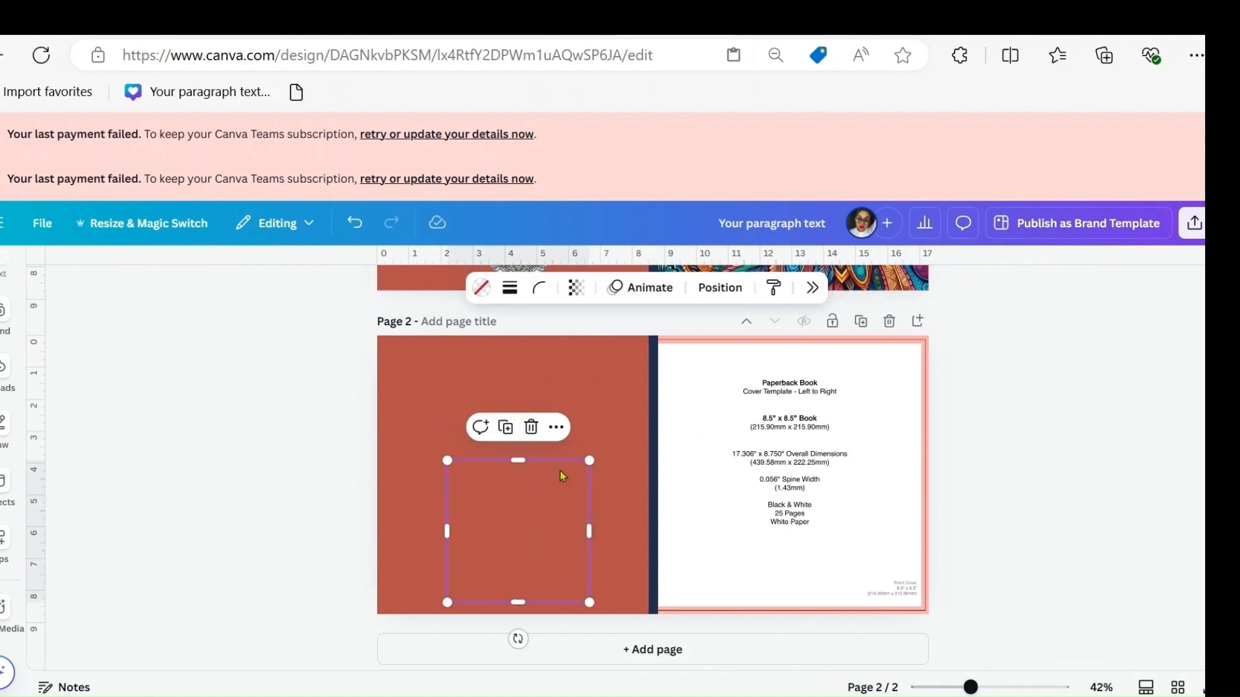
pyautogui.click(531, 427)
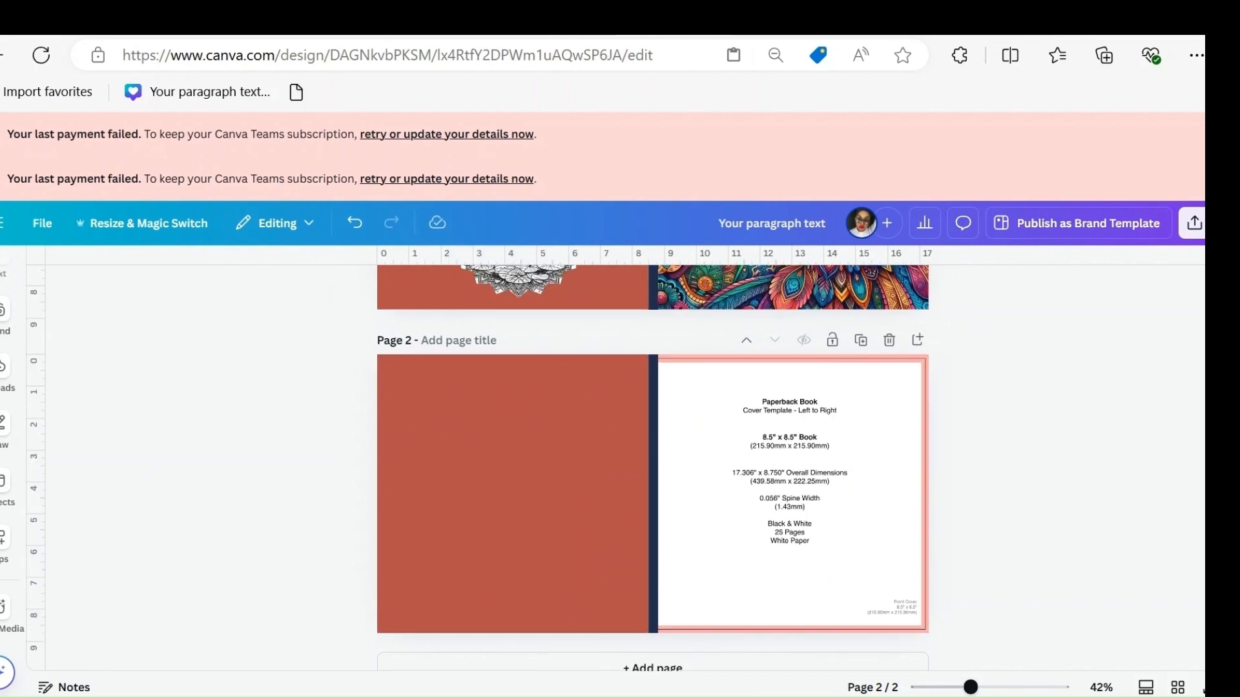
# Step: Open the Magic Media image generator and choose the Concept art style from the full style list
pyautogui.scroll(5, 653, 465)
pyautogui.scroll(-4, 652, 465)
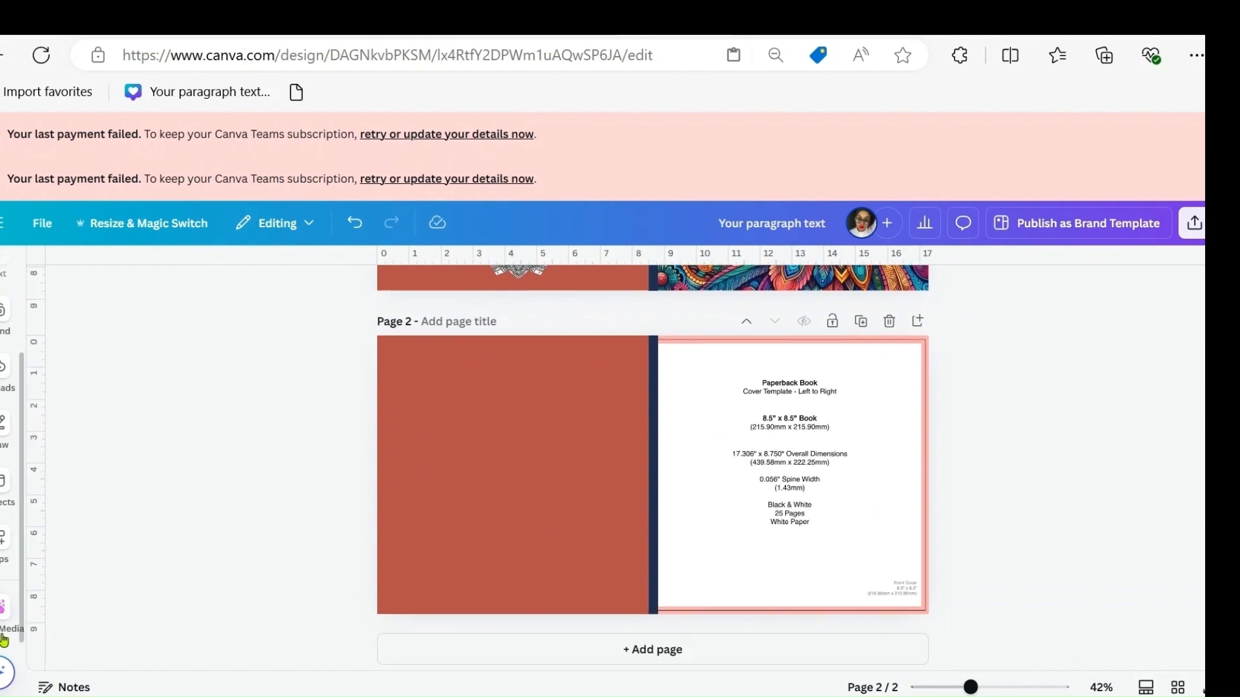
pyautogui.click(5, 610)
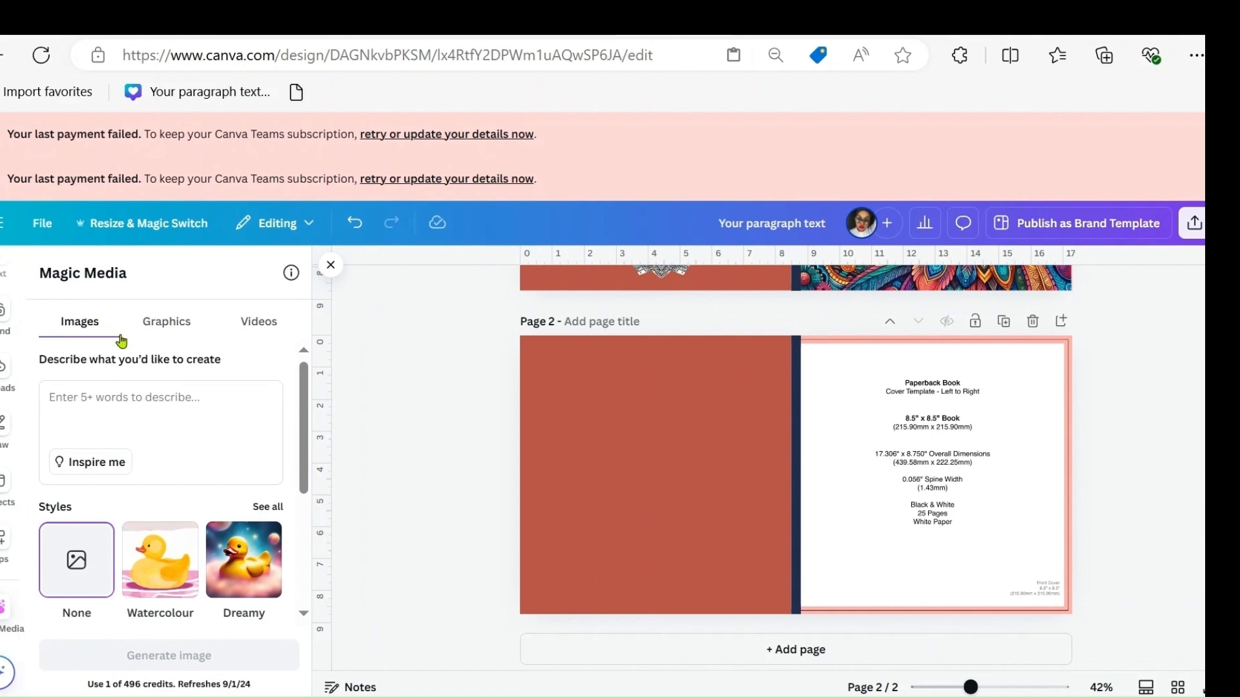
pyautogui.scroll(-2, 301, 483)
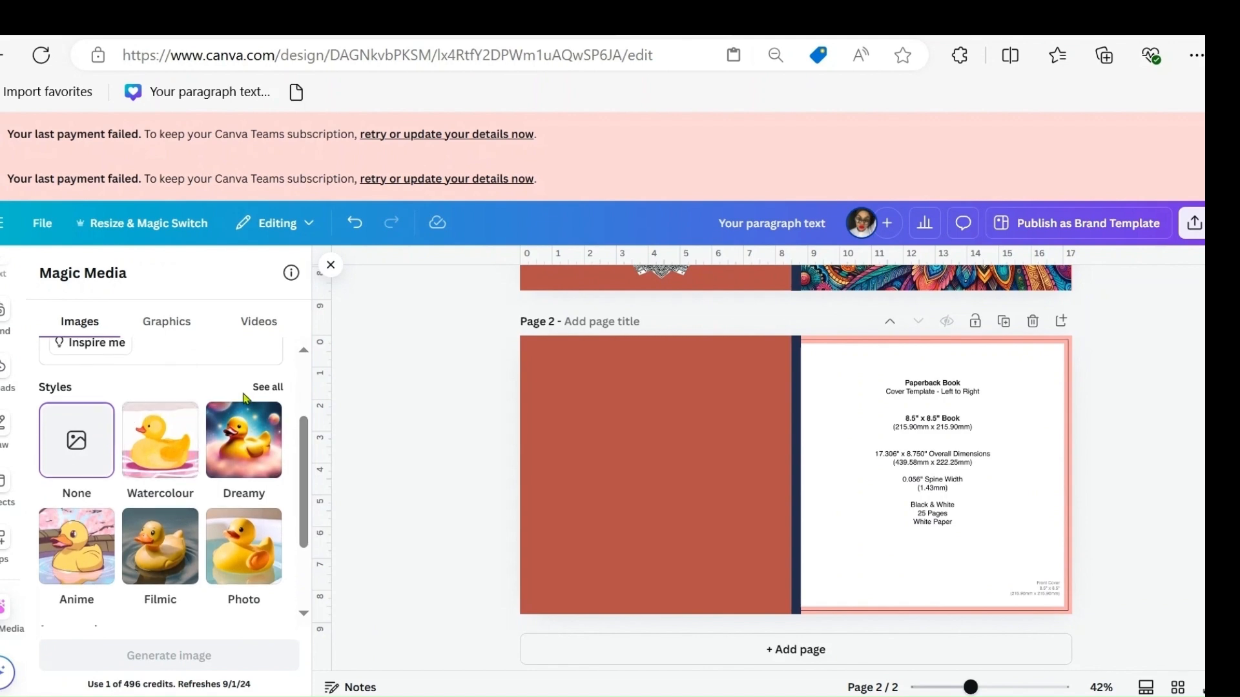
pyautogui.click(268, 388)
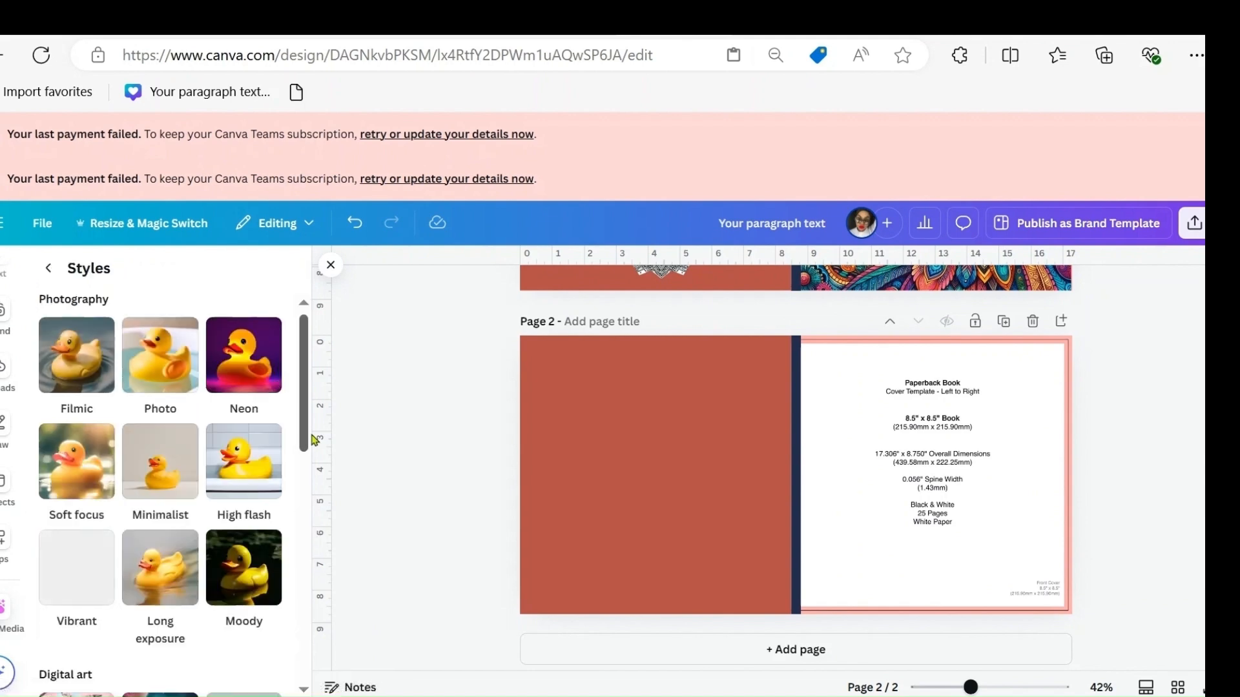
pyautogui.scroll(-2, 310, 476)
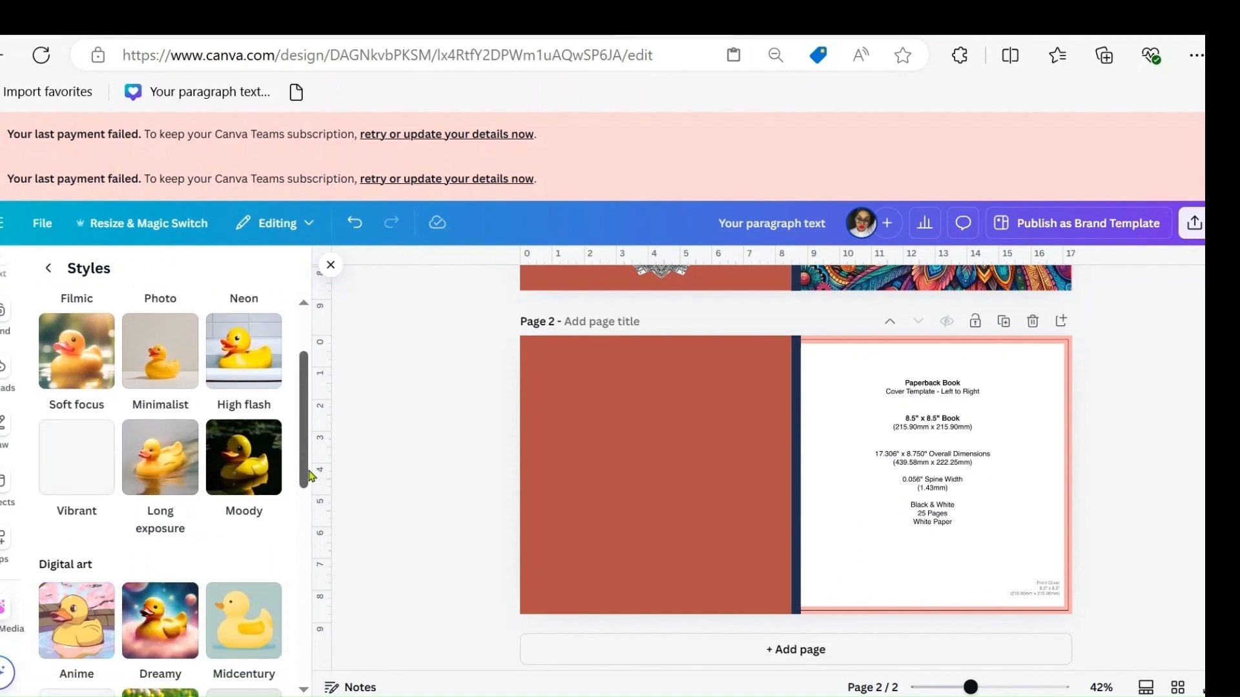
pyautogui.moveTo(309, 476); pyautogui.dragTo(327, 548)
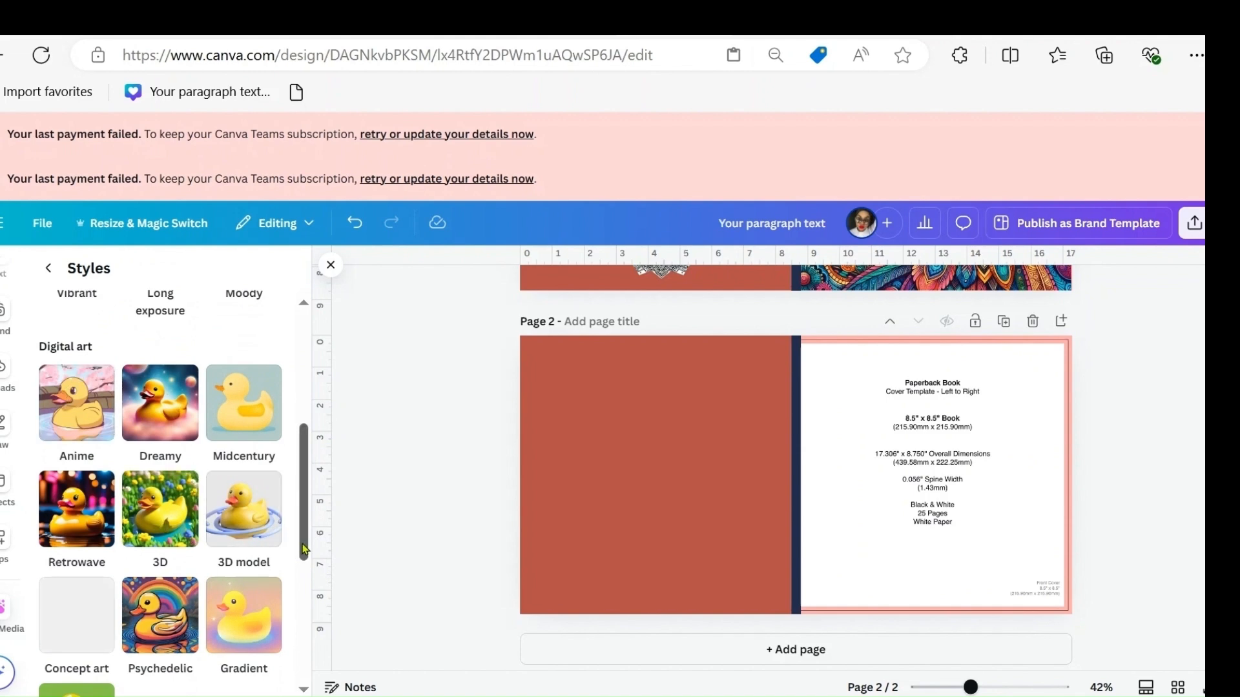
pyautogui.scroll(-2, 94, 639)
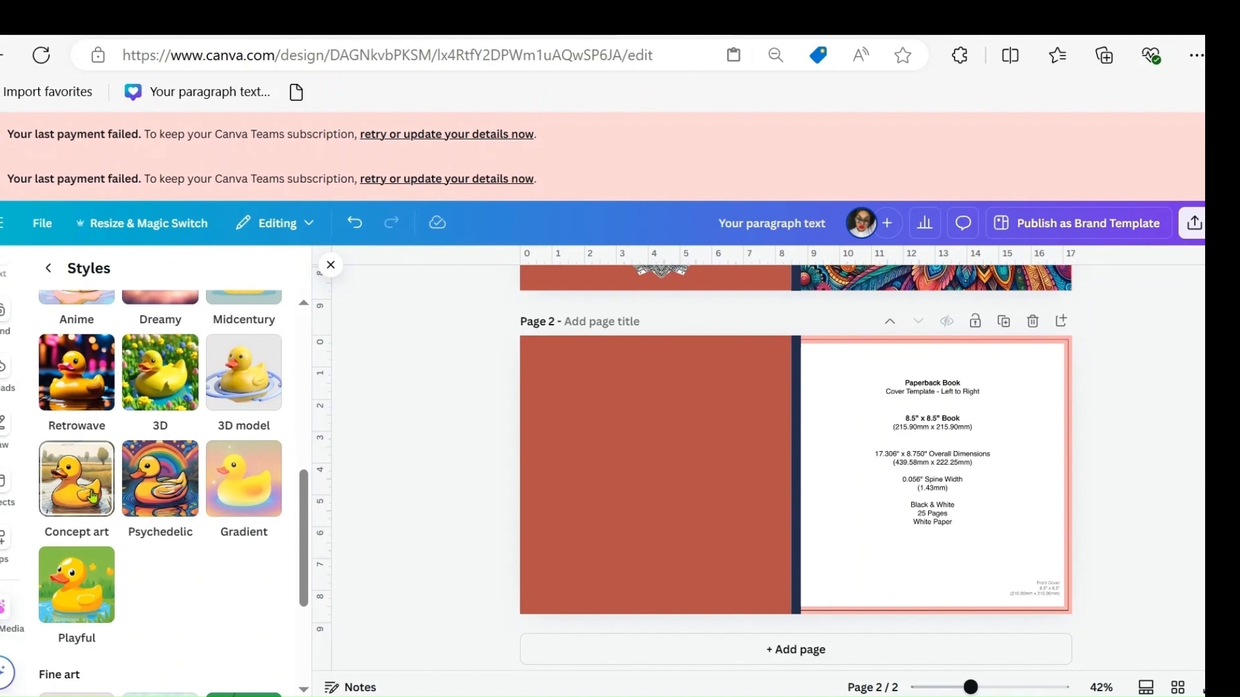
pyautogui.click(89, 495)
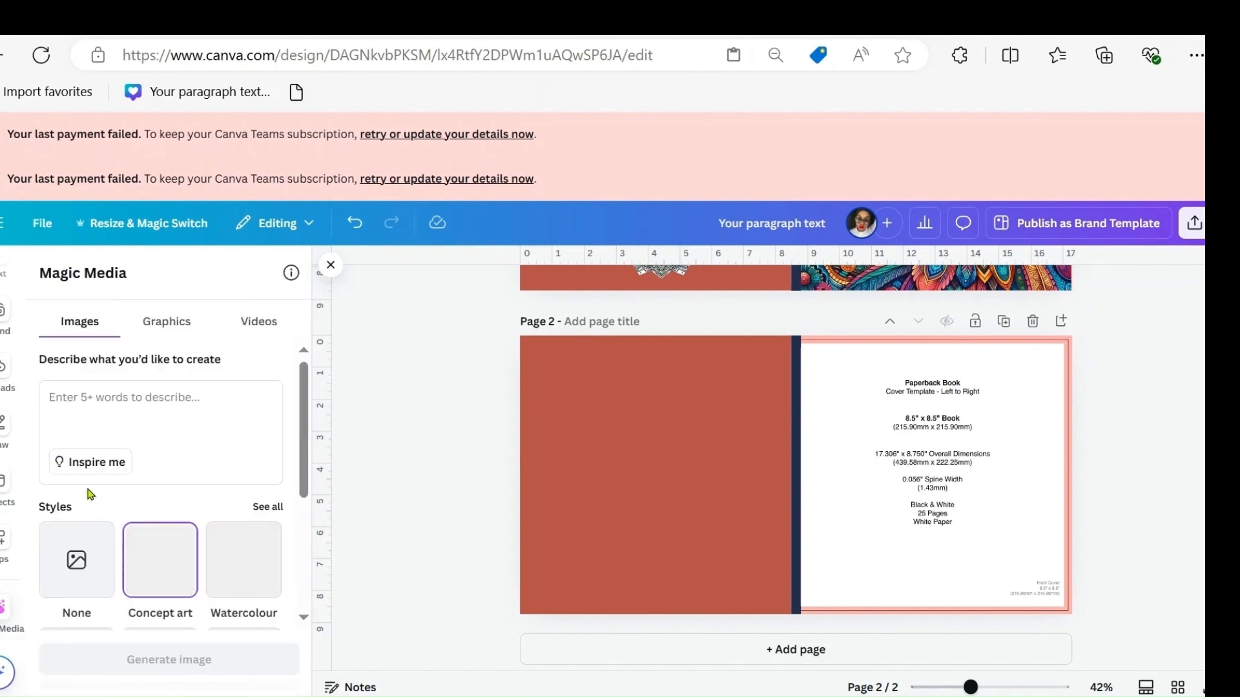
# Step: Paste the copied mandala illustration prompt as the image description, replace "peacock" with "tiger", and generate the images
pyautogui.click(117, 405)
pyautogui.rightClick(117, 404)
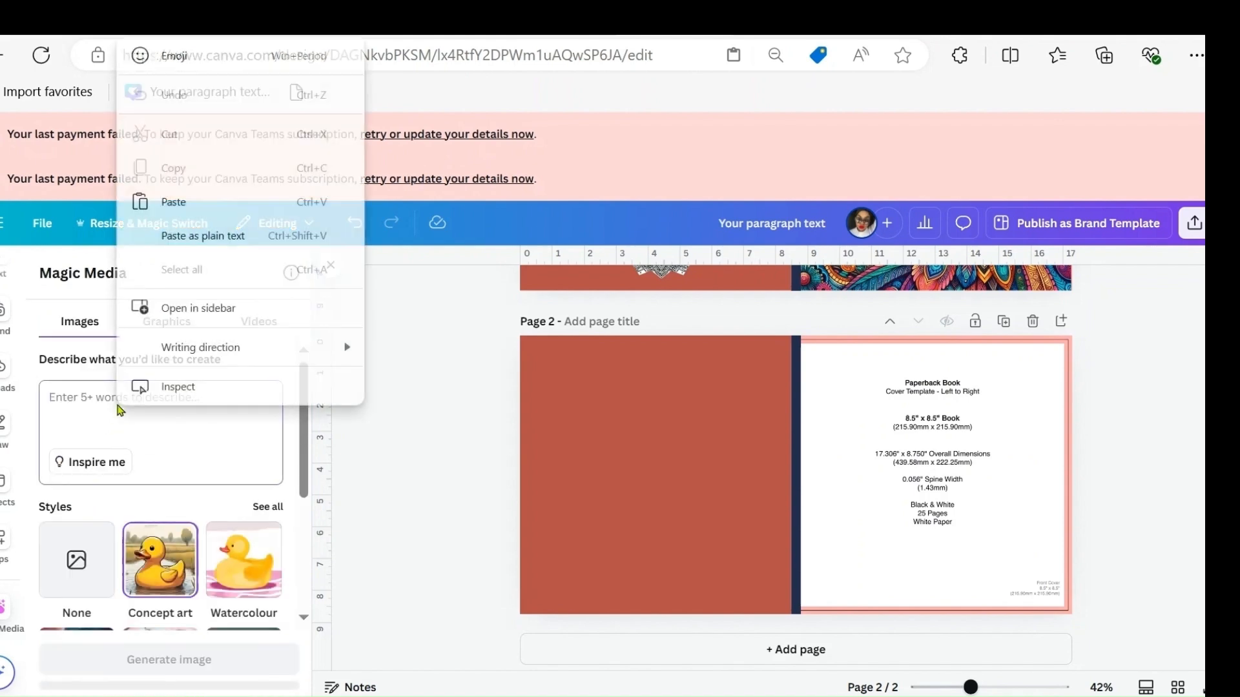
pyautogui.click(208, 207)
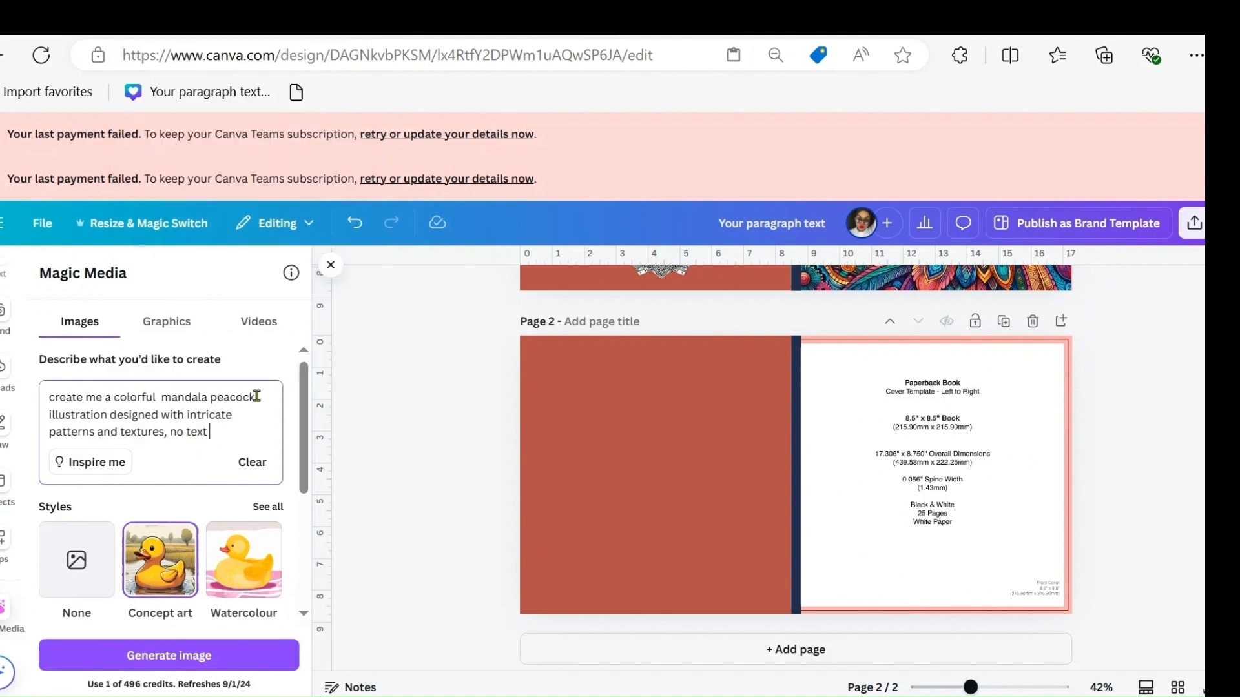
pyautogui.press('BackSpace')
pyautogui.press('BackSpace')
pyautogui.press('BackSpace')
pyautogui.press('BackSpace')
pyautogui.press('BackSpace')
pyautogui.press('BackSpace')
pyautogui.press('BackSpace')
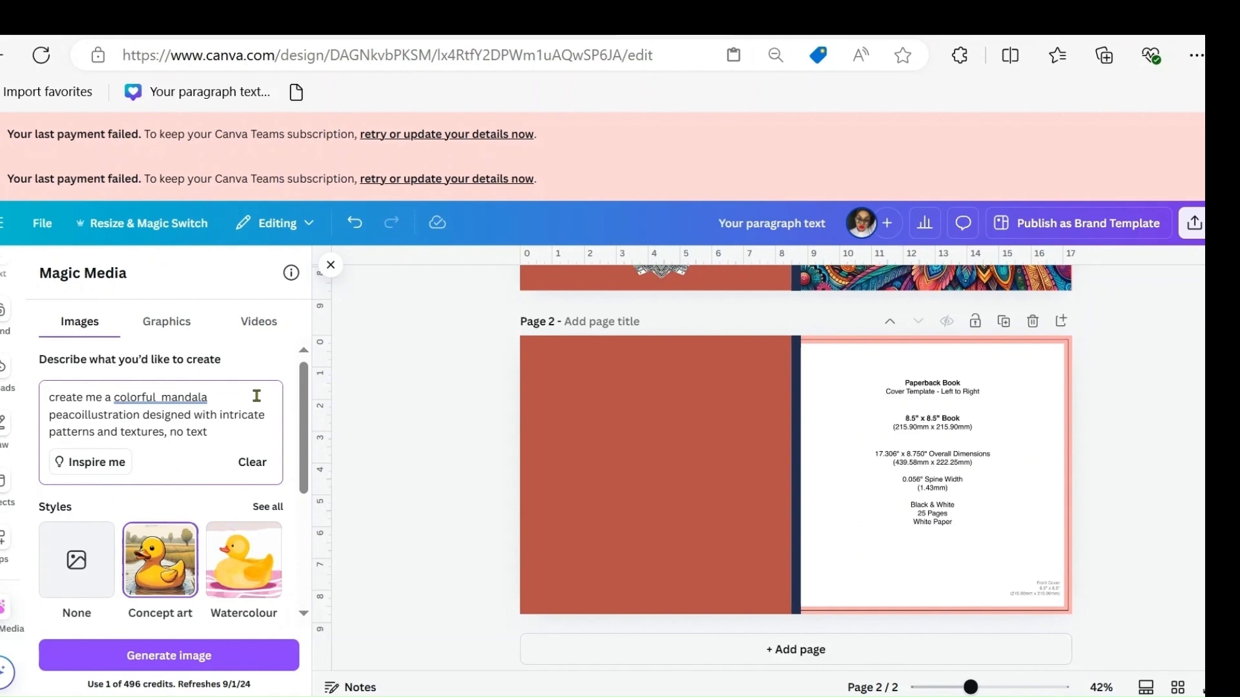
pyautogui.press('BackSpace')
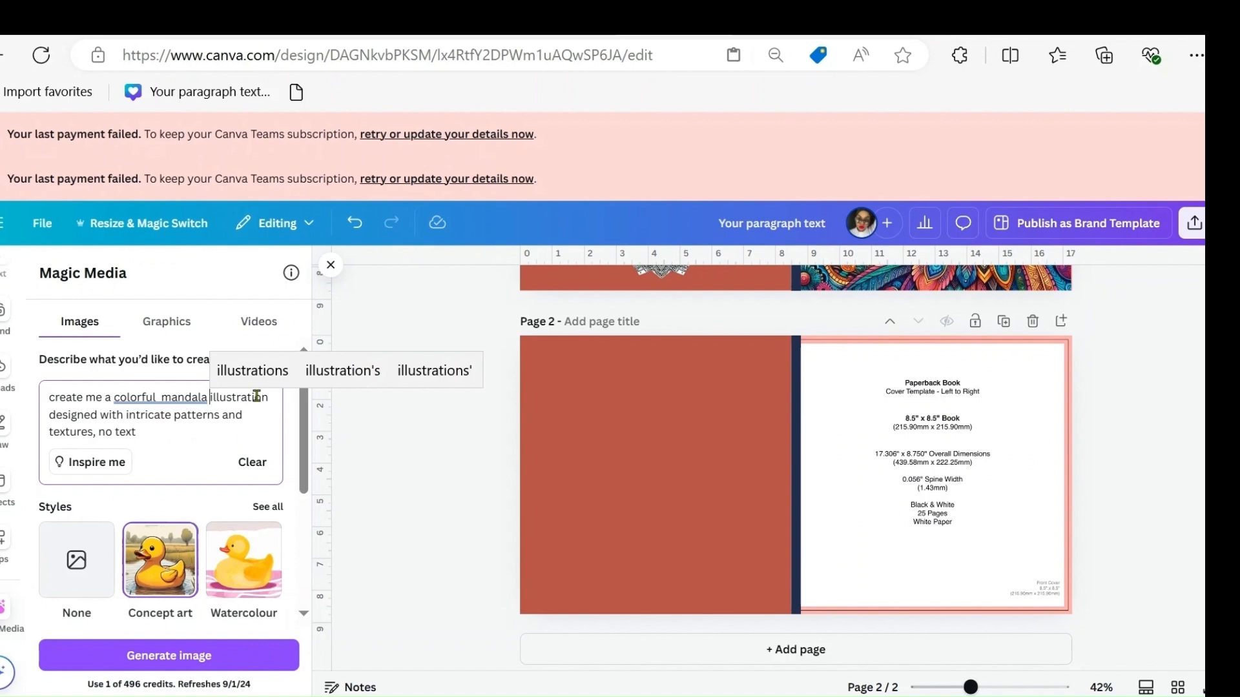
pyautogui.write('tiger')
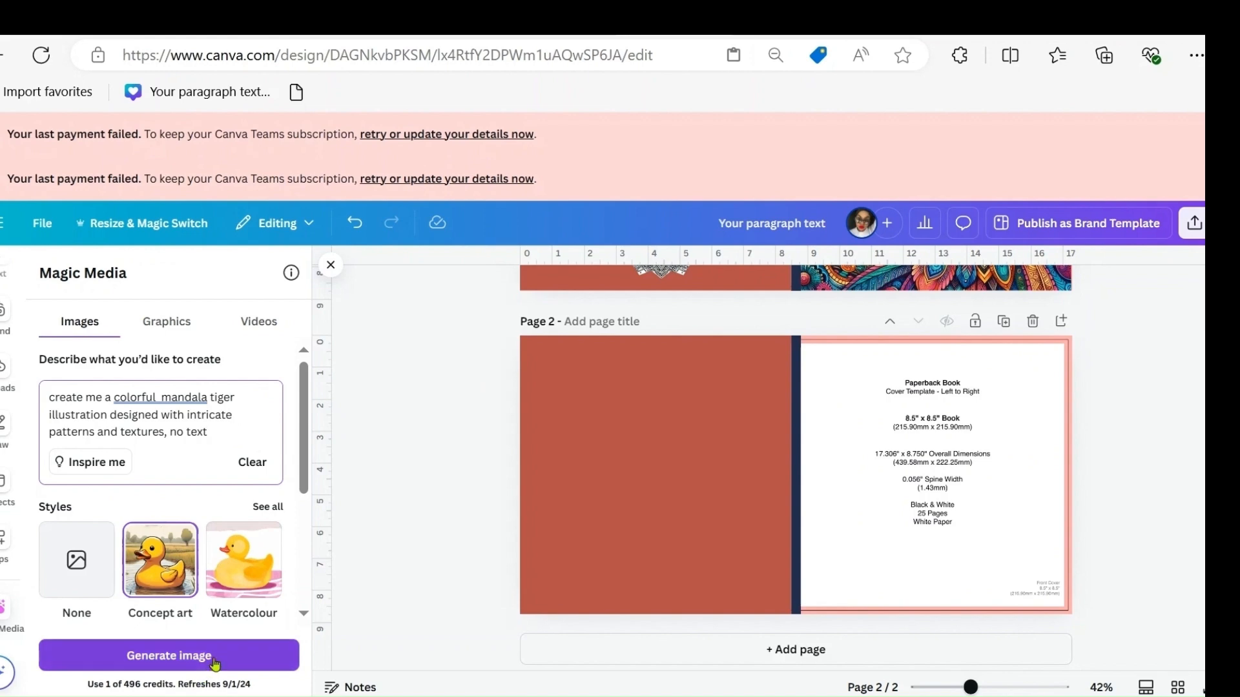
pyautogui.click(194, 655)
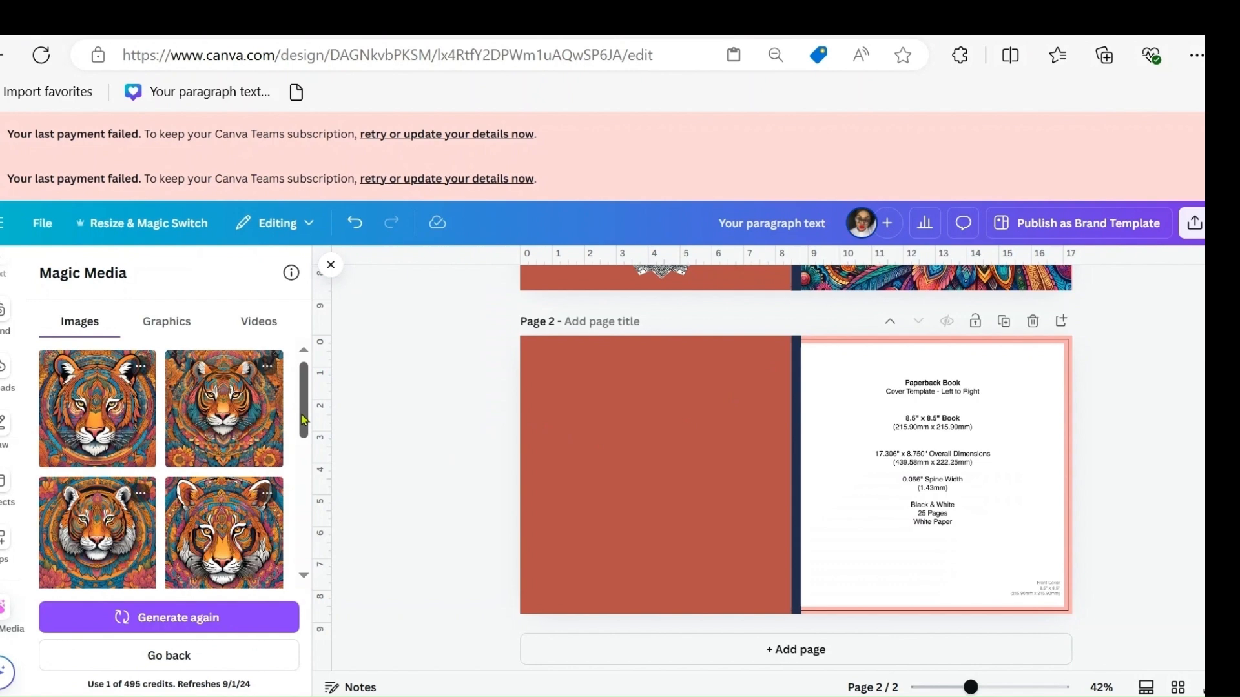
# Step: Add the close-up tiger face from the generated images to page 2 and align it with the front cover's upper inner corner
pyautogui.scroll(-2, 301, 417)
pyautogui.scroll(2, 308, 426)
pyautogui.scroll(-1, 310, 413)
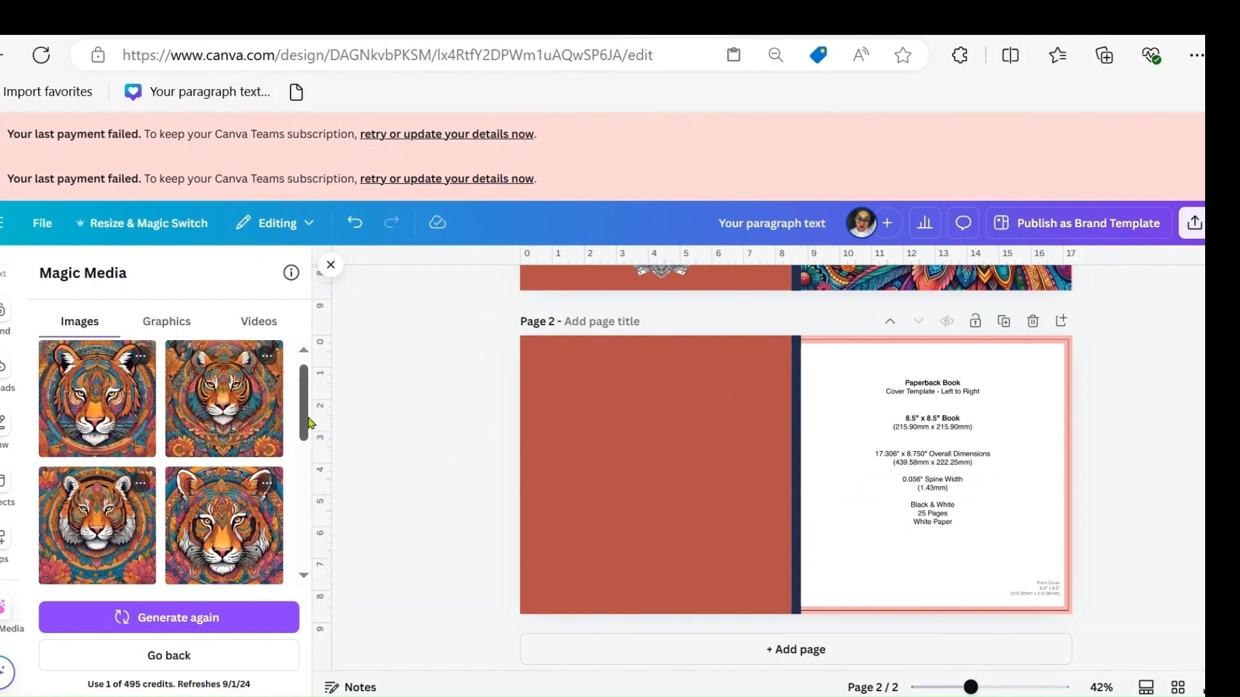
pyautogui.click(222, 498)
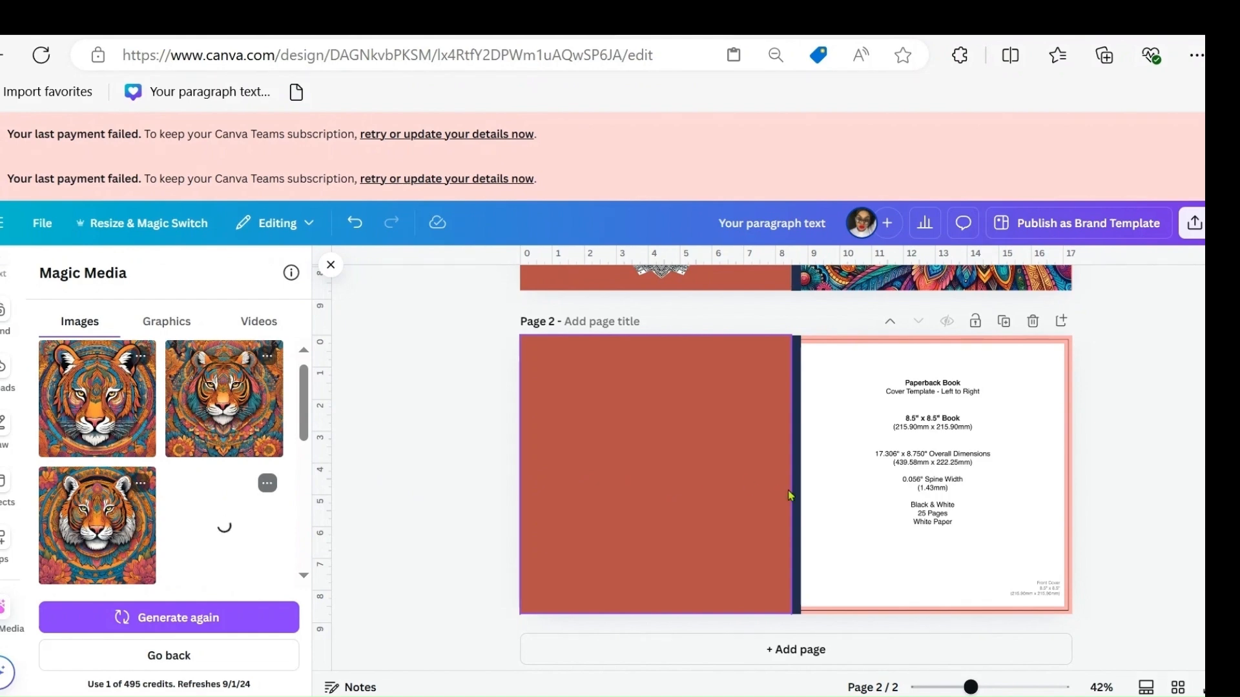
pyautogui.click(863, 481)
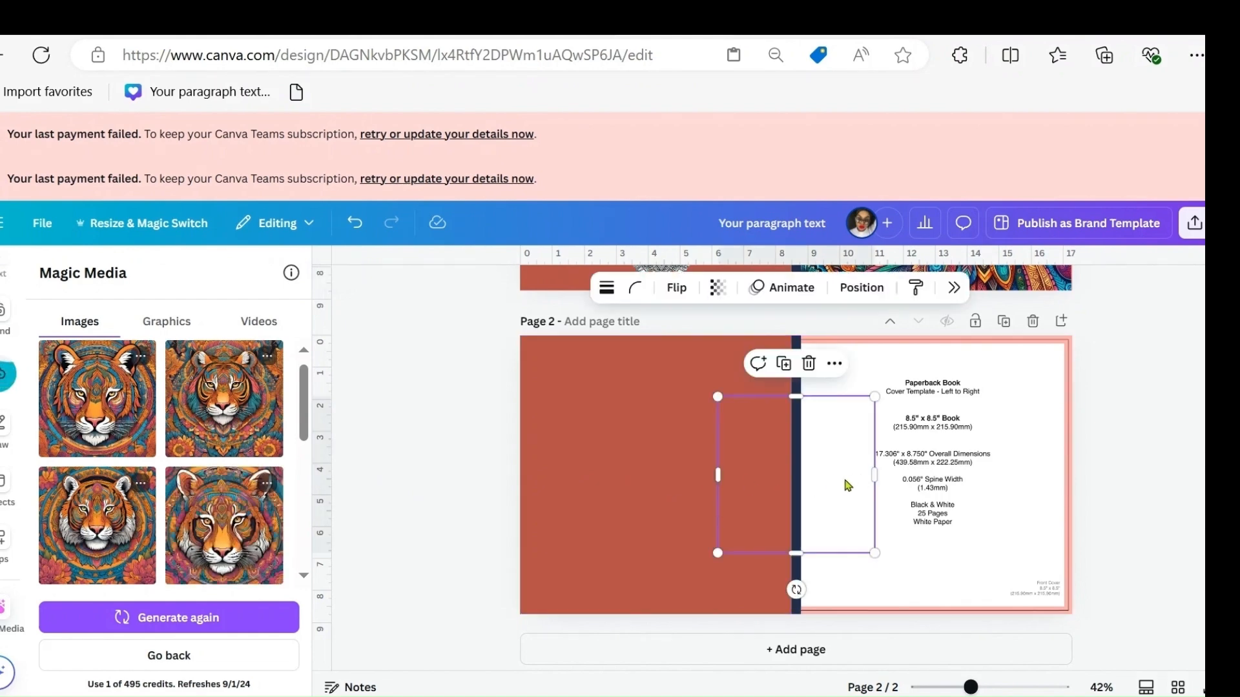
pyautogui.moveTo(848, 485); pyautogui.dragTo(926, 421)
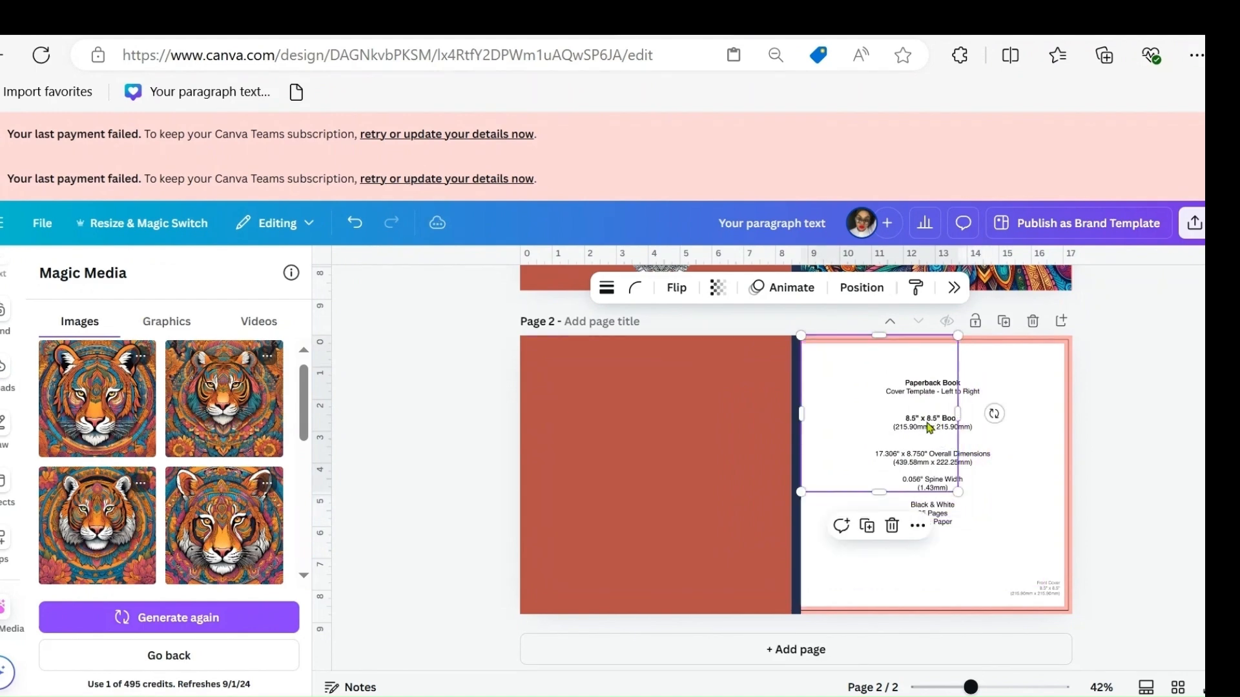
# Step: Enlarge the tiger image until it fills the whole front cover of page 2, covering the template guide
pyautogui.moveTo(961, 492); pyautogui.dragTo(1094, 579)
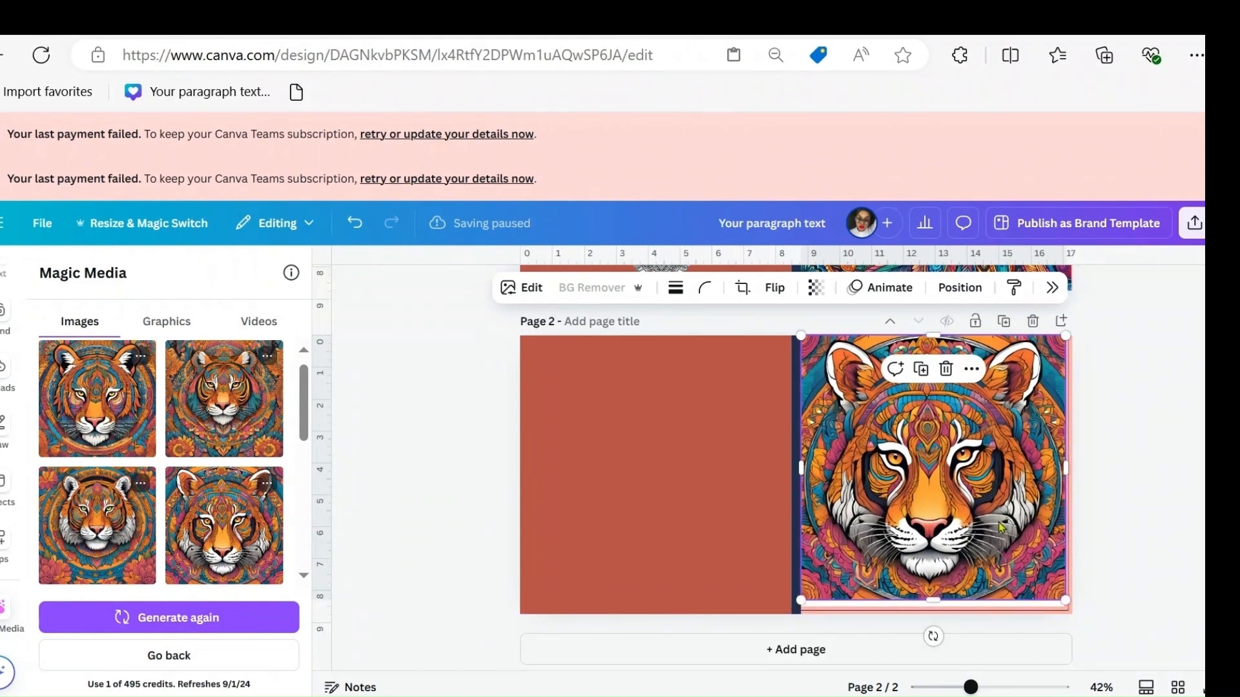
pyautogui.moveTo(1002, 529)
pyautogui.mouseDown()
pyautogui.moveTo(1019, 521)
pyautogui.moveTo(1003, 522)
pyautogui.moveTo(998, 541)
pyautogui.mouseUp()
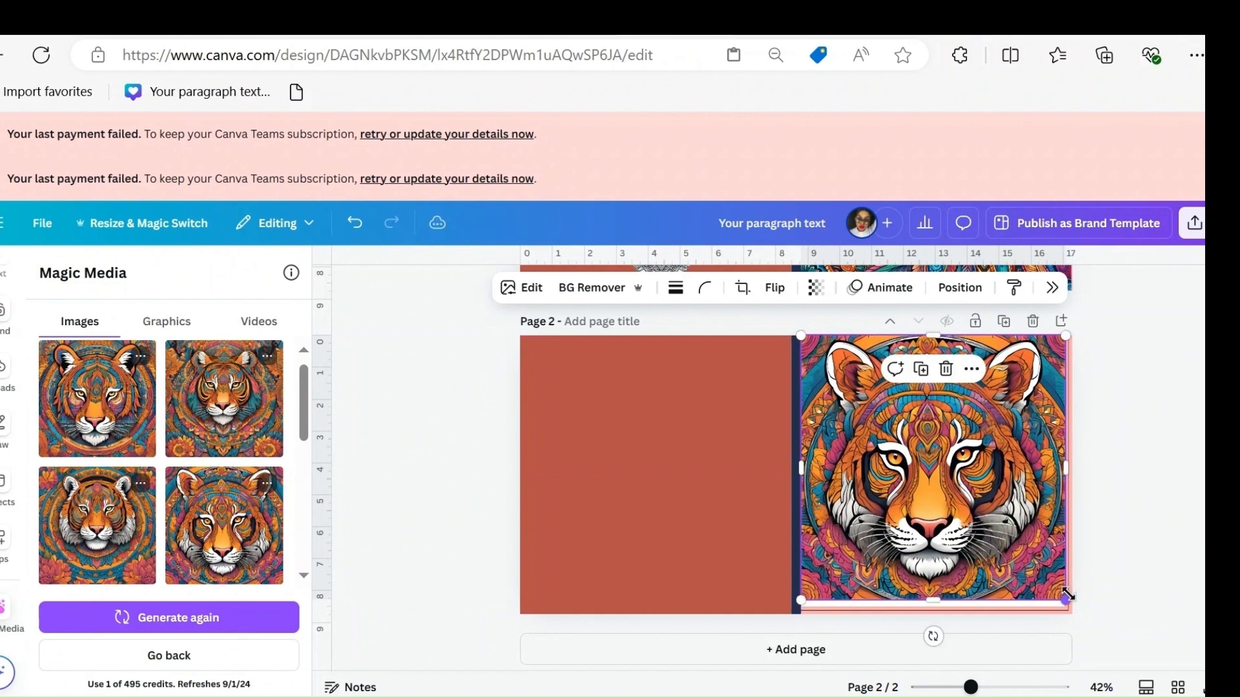
pyautogui.moveTo(1066, 601); pyautogui.dragTo(1080, 617)
pyautogui.click(1143, 516)
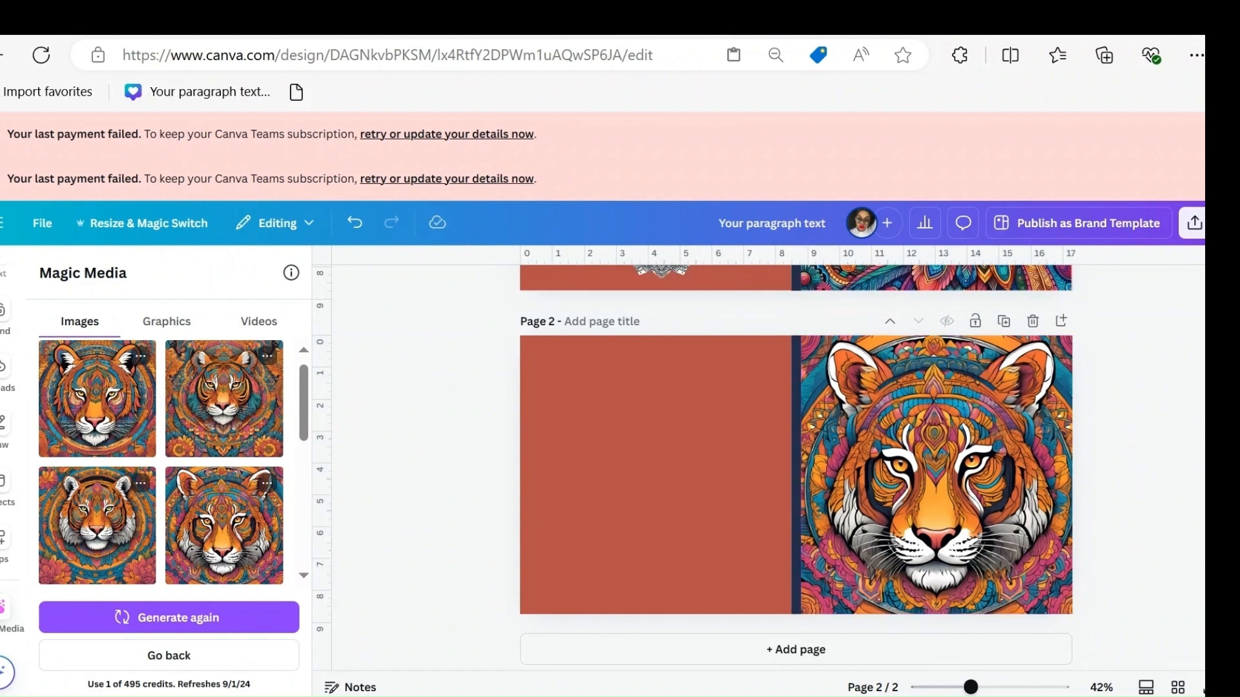
pyautogui.scroll(5, 796, 468)
pyautogui.scroll(-3, 796, 468)
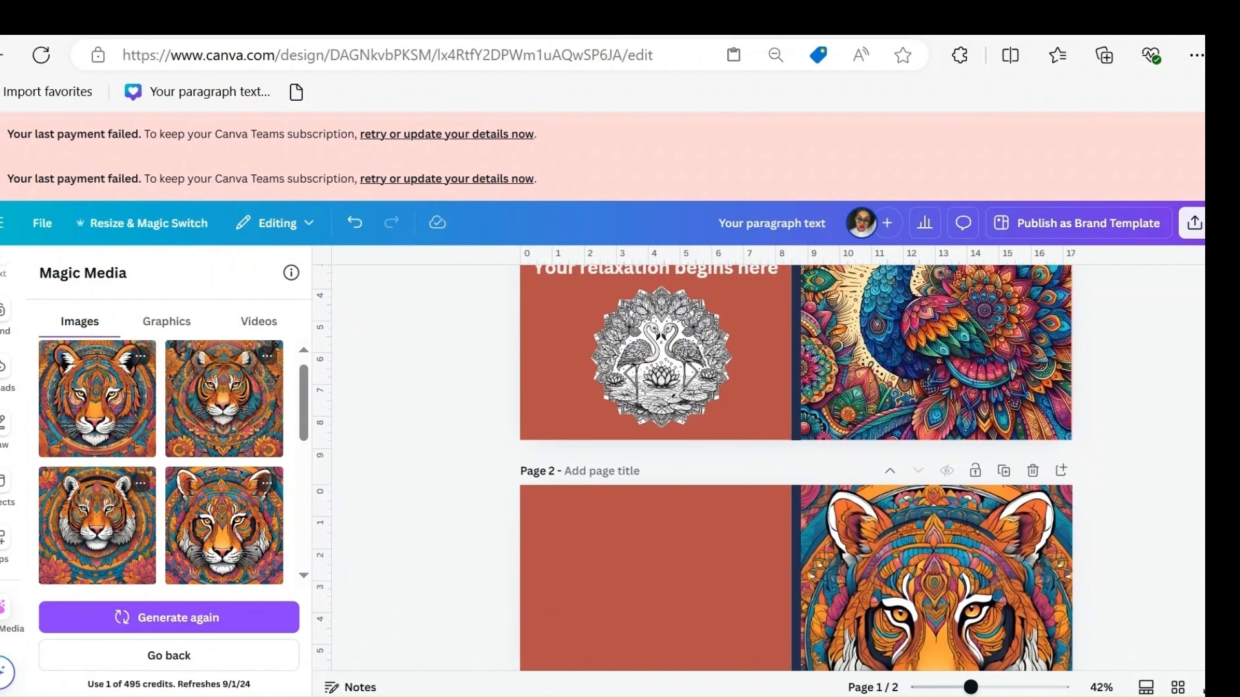
pyautogui.scroll(-3, 796, 468)
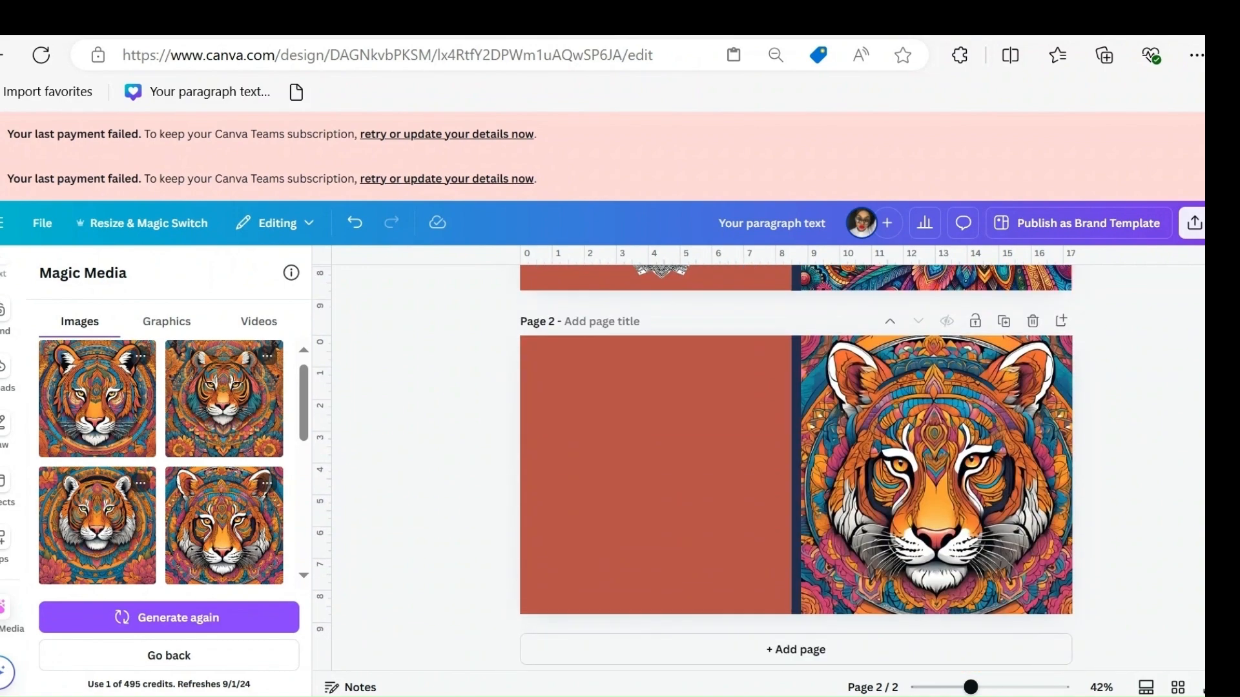
pyautogui.scroll(4, 796, 468)
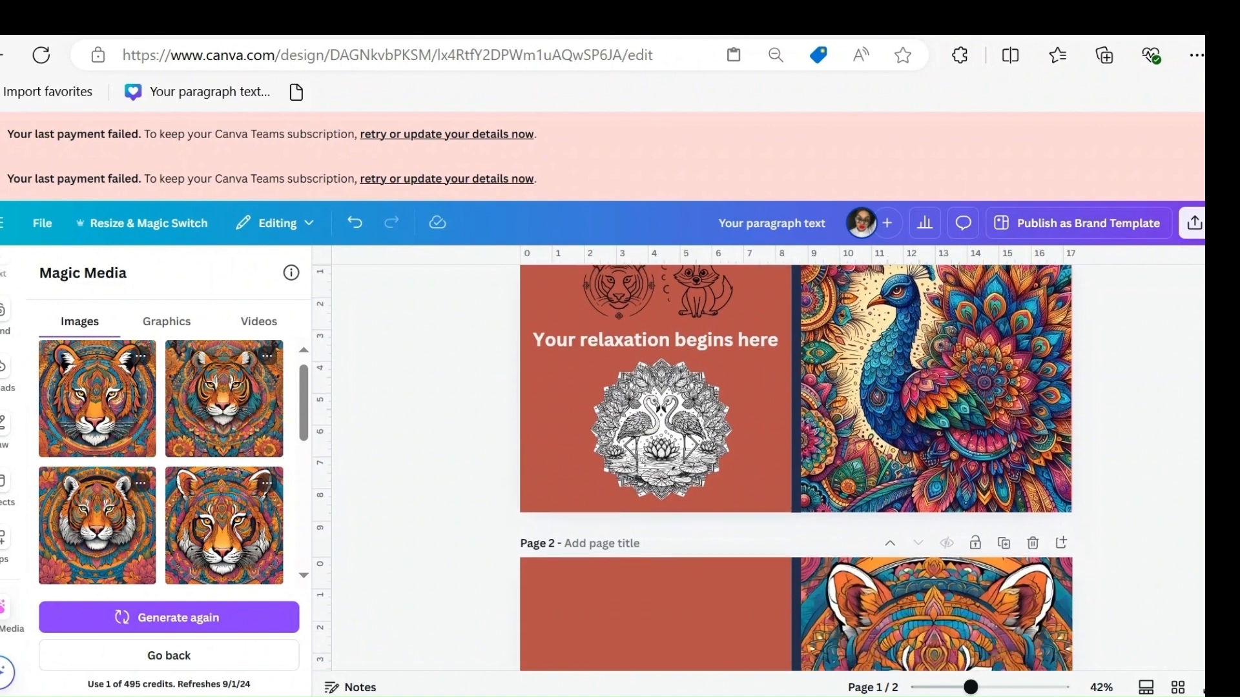
pyautogui.scroll(-4, 797, 468)
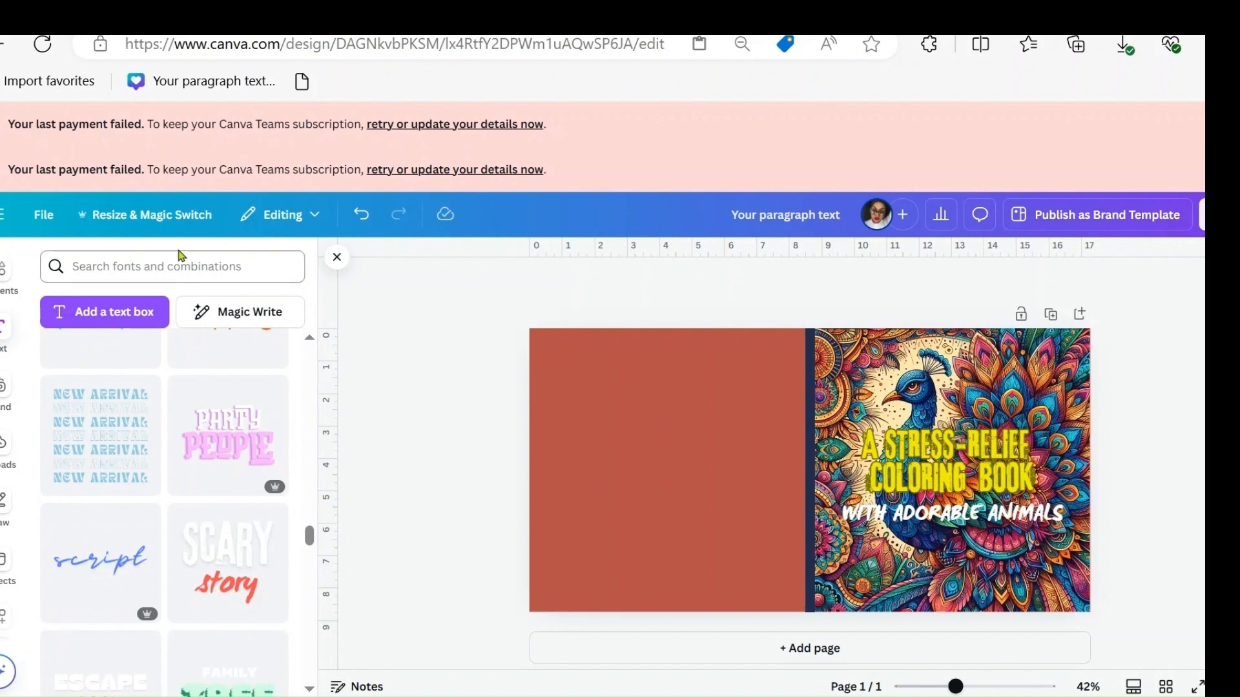
# Step: Examine the font choices for the "A Stress-Relief Coloring Book" title on the peacock front cover
pyautogui.click(136, 306)
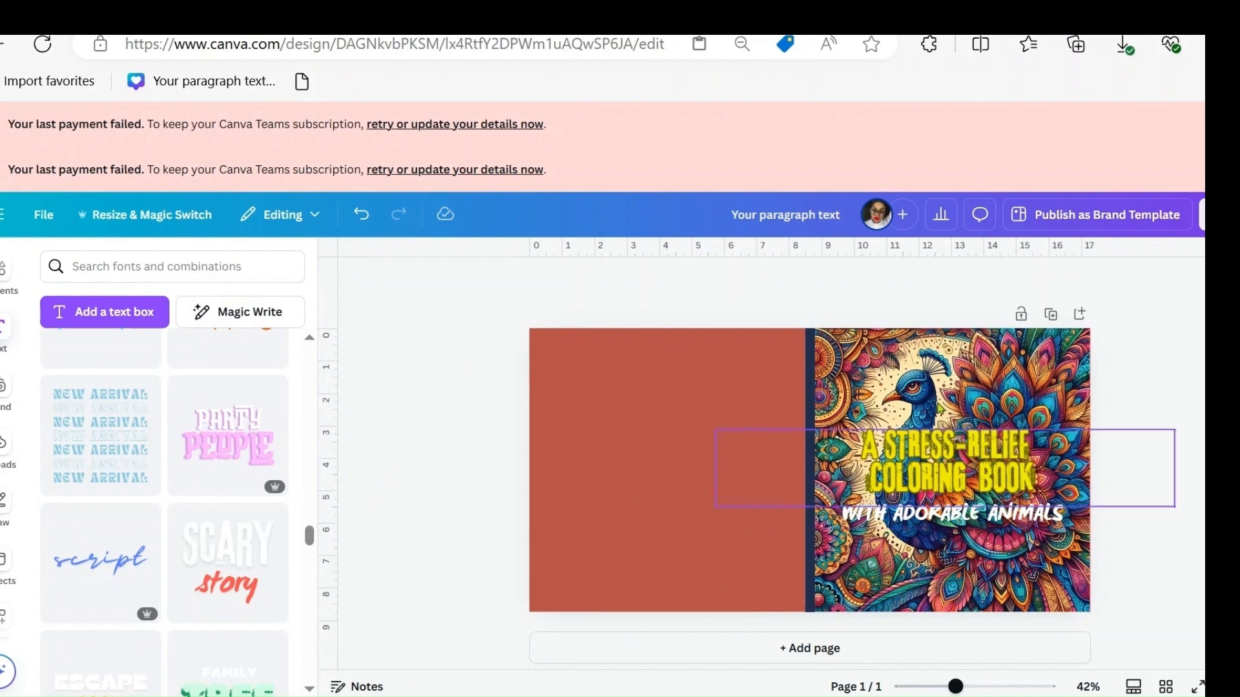
pyautogui.click(913, 458)
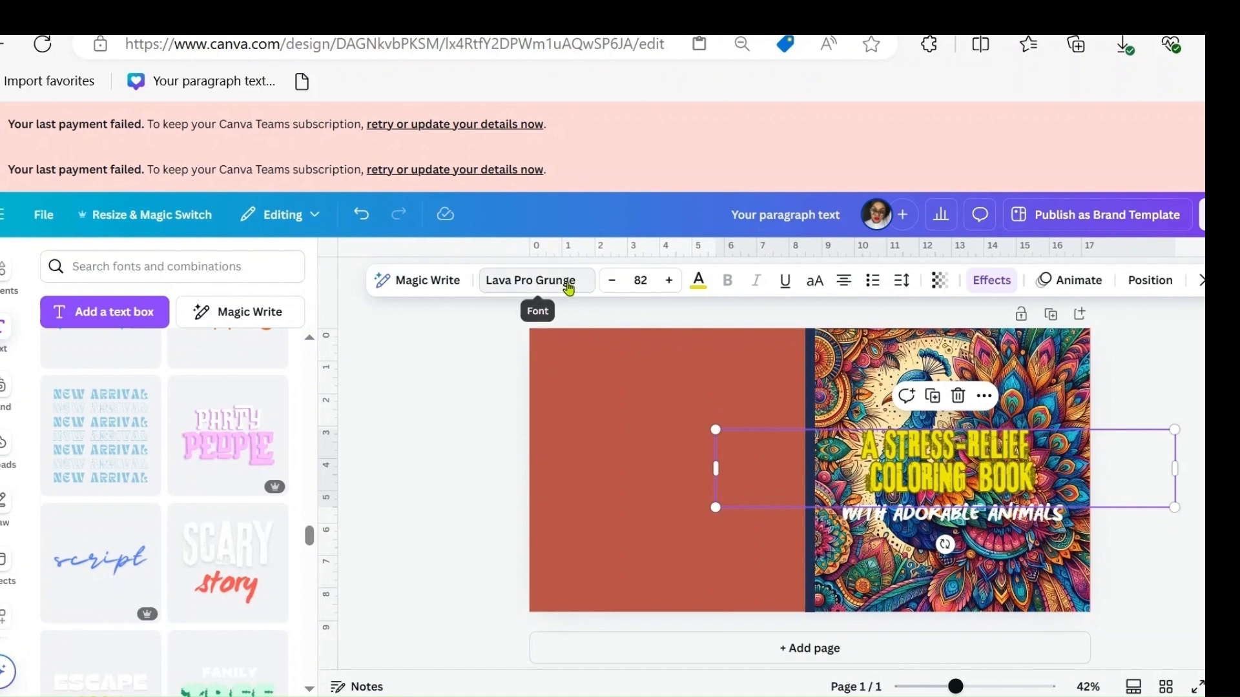
pyautogui.click(569, 284)
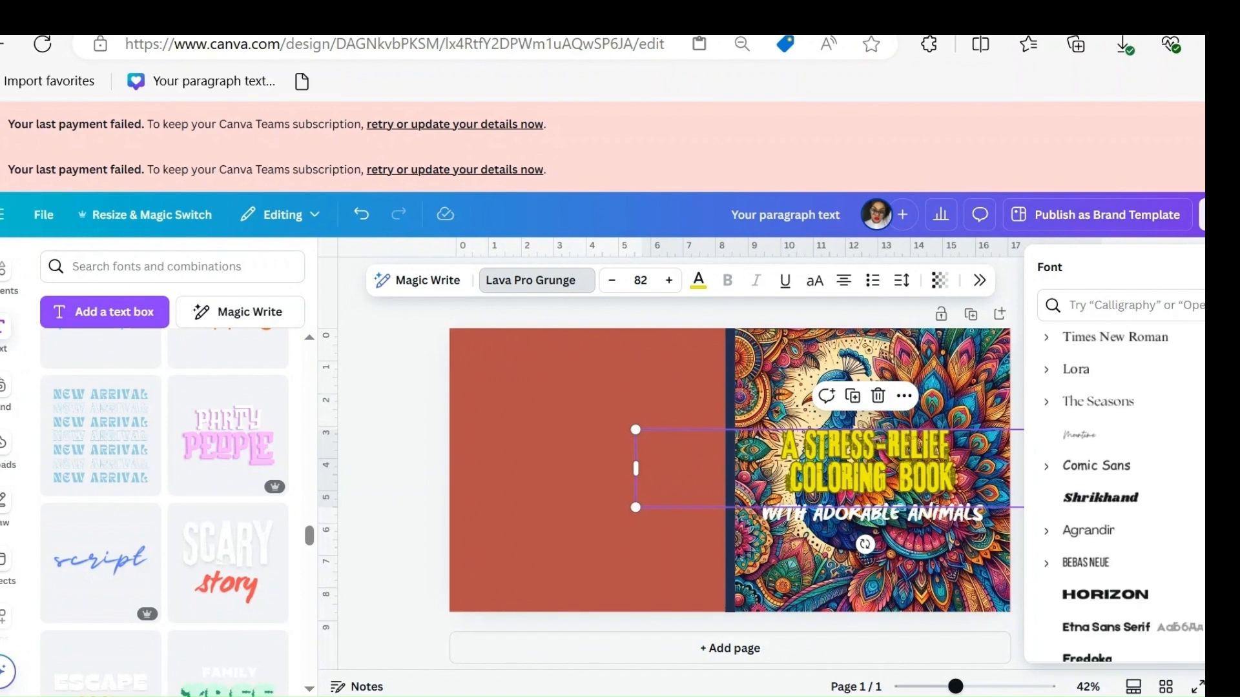
pyautogui.click(891, 601)
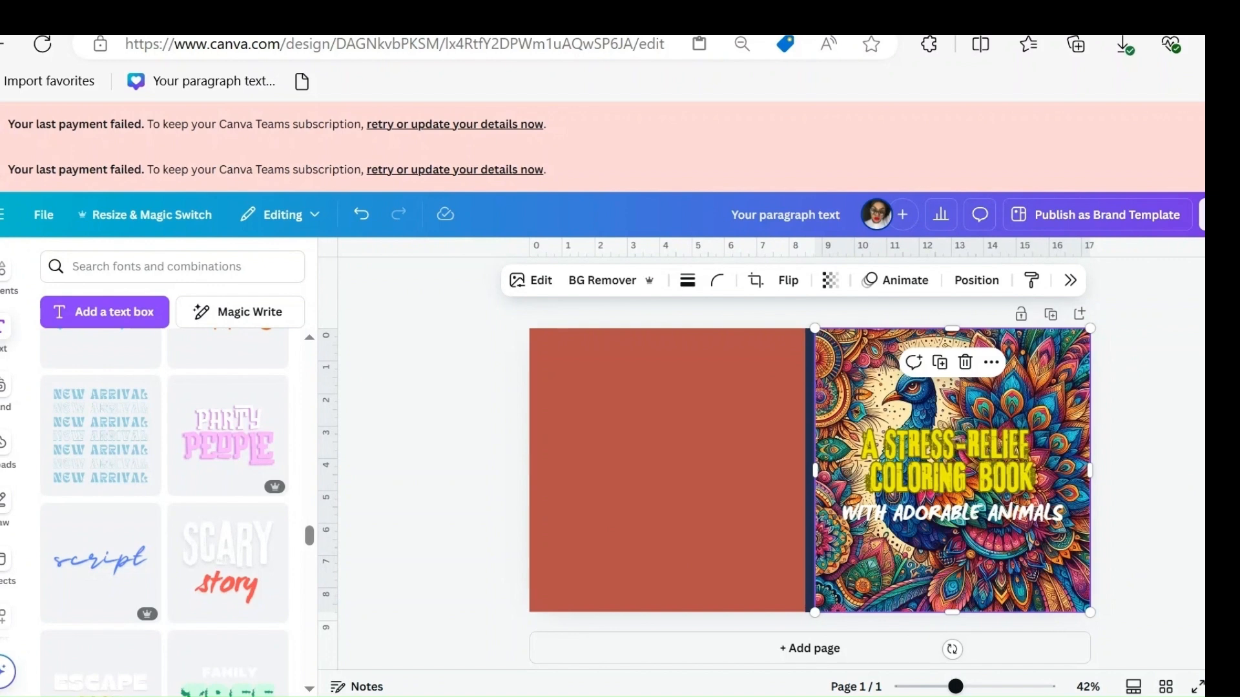
# Step: Download the peacock cover design as a PDF Print file with the RGB color profile
pyautogui.click(1203, 214)
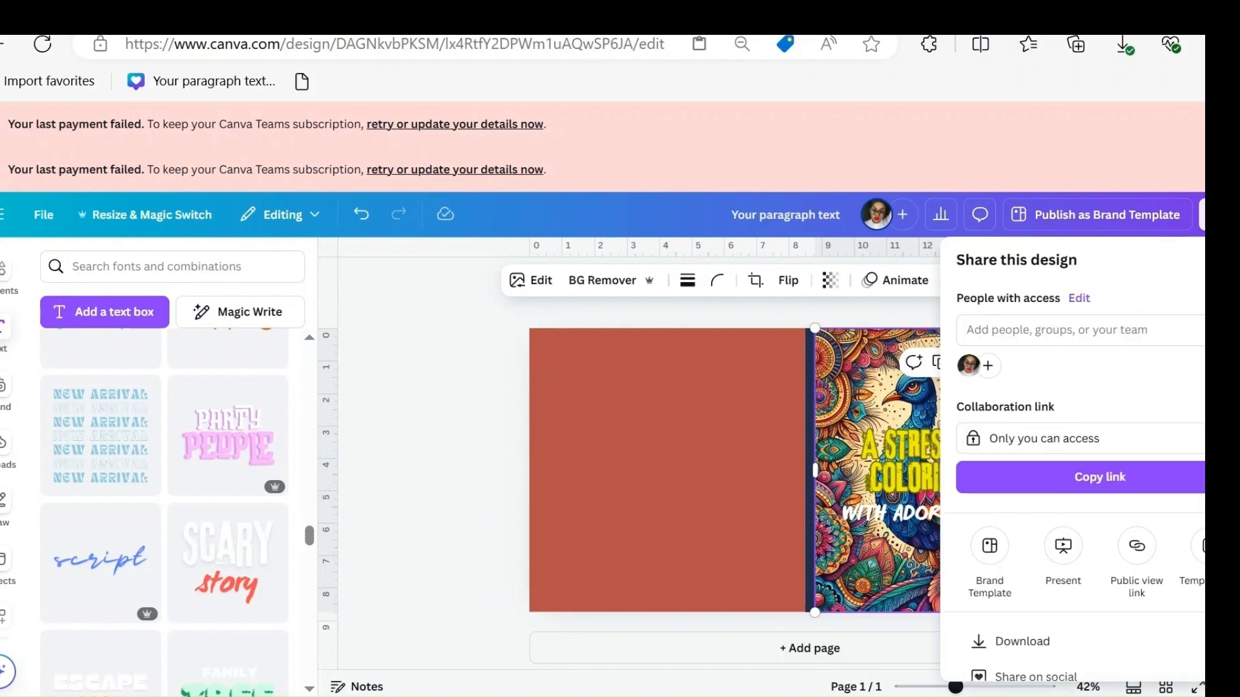
pyautogui.click(1072, 652)
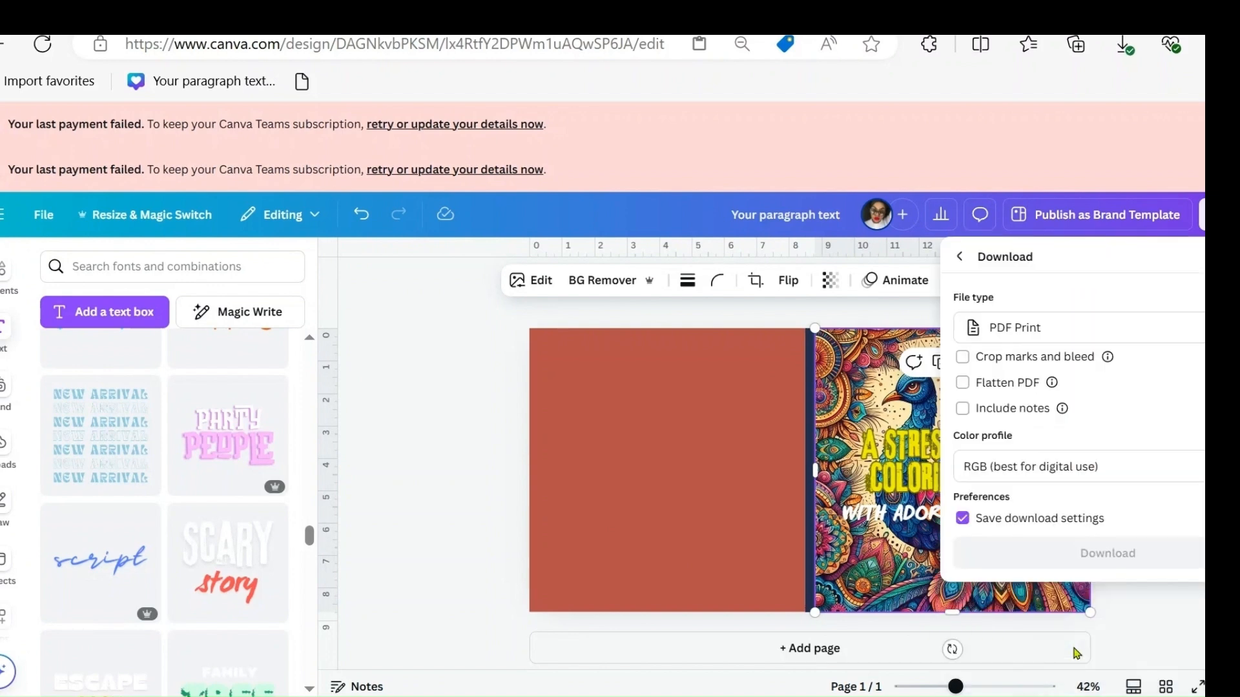
pyautogui.click(1072, 327)
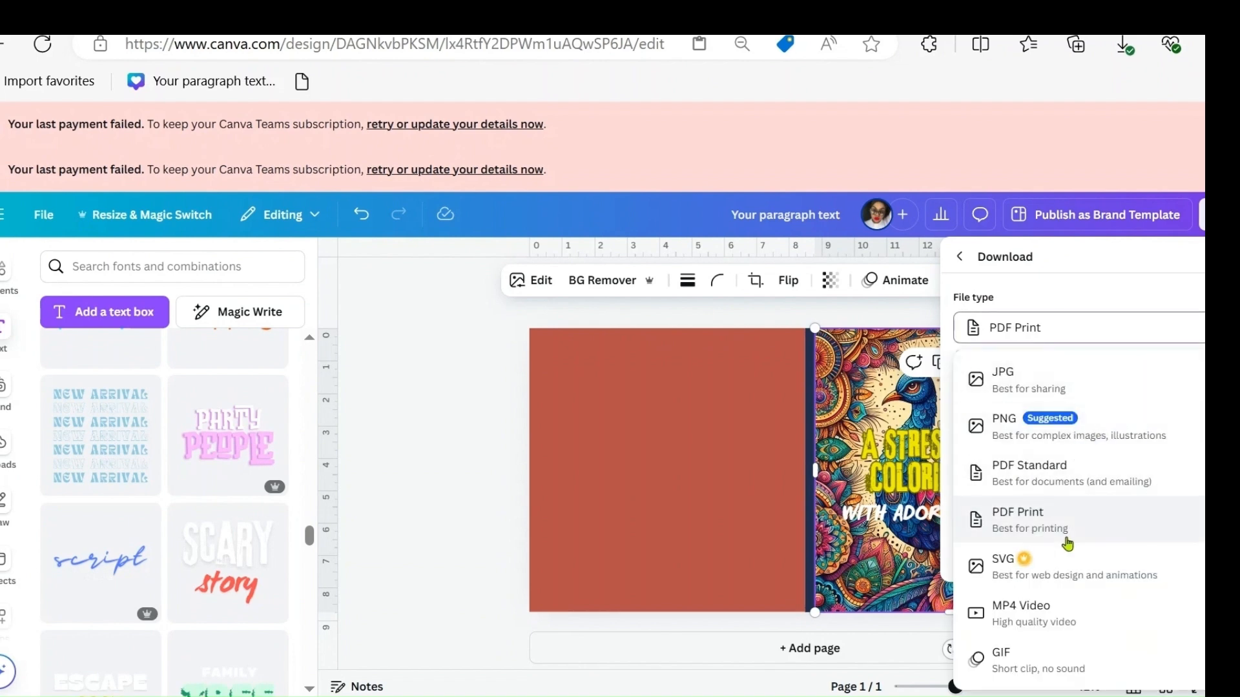
pyautogui.click(1096, 519)
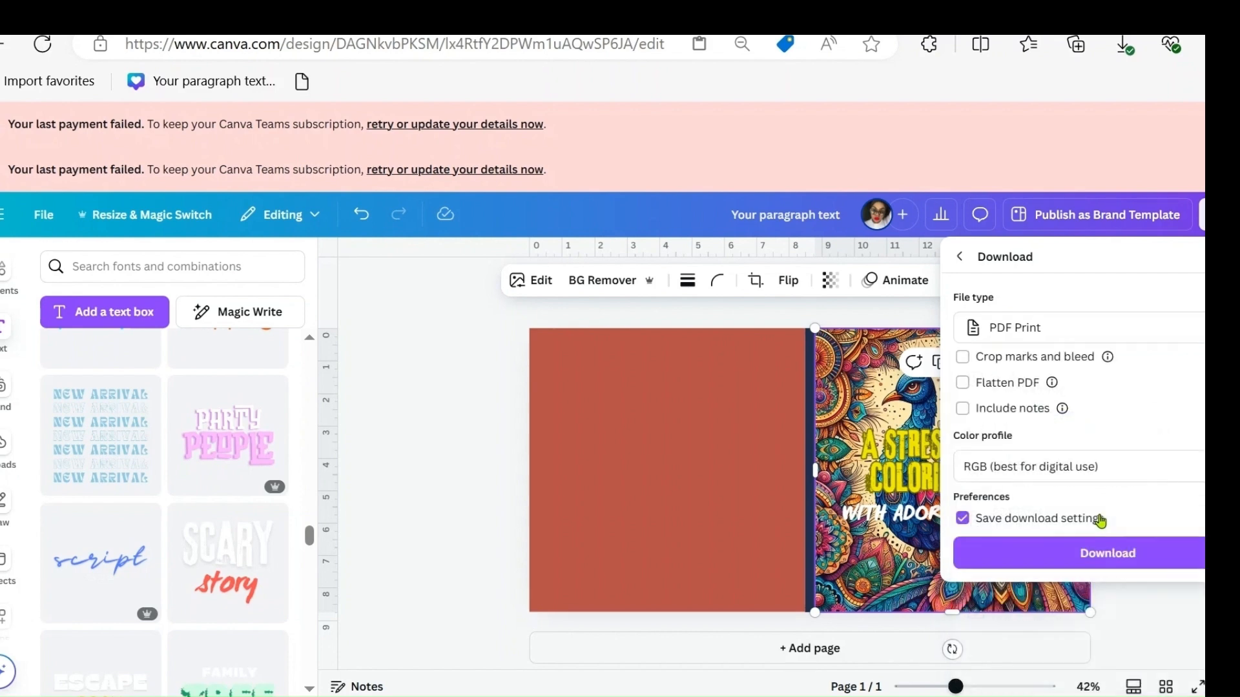
pyautogui.click(1114, 553)
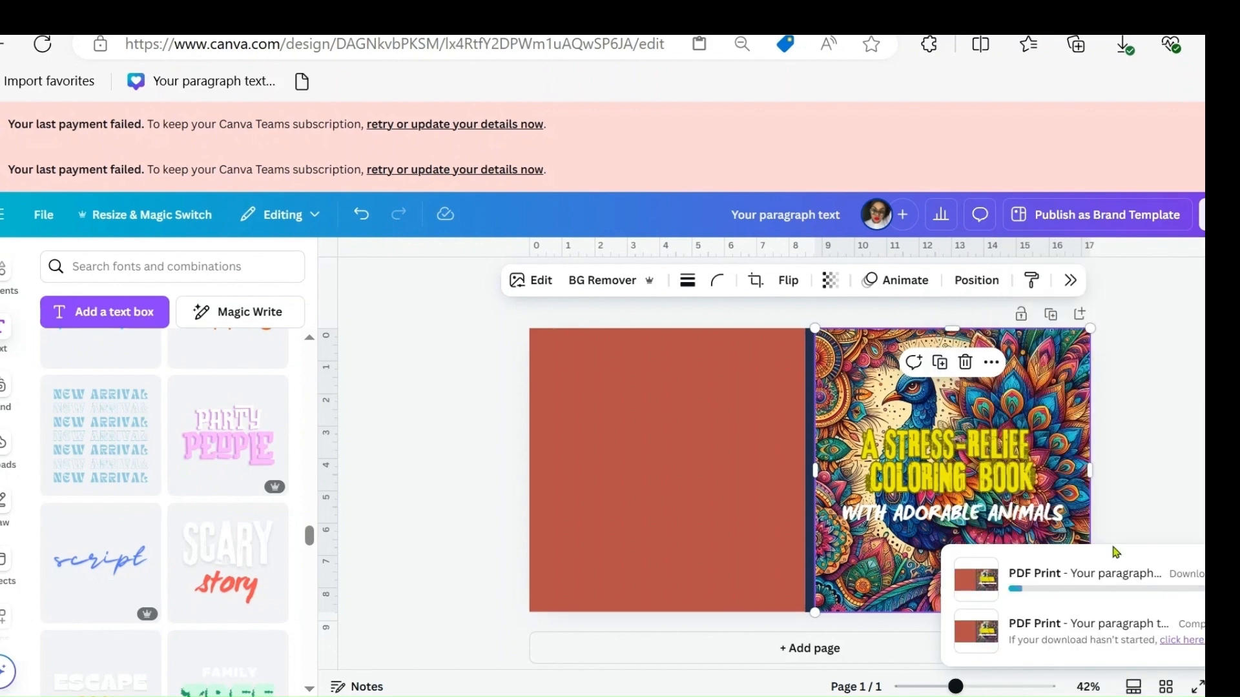